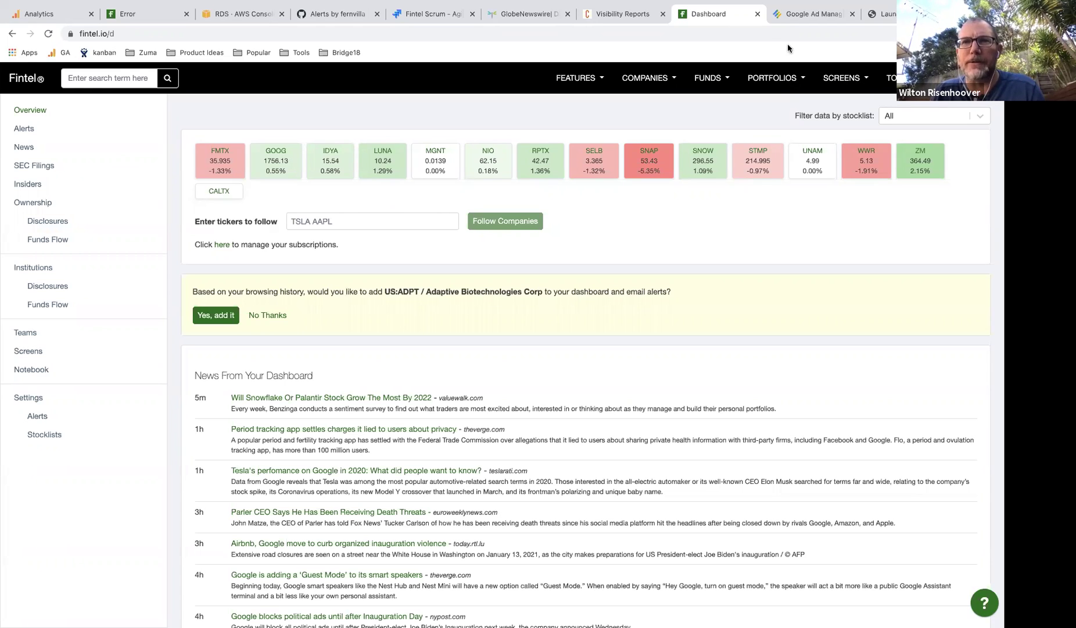
Follow the company with ticker GE from the dashboard overview.
mouse_move(566, 5)
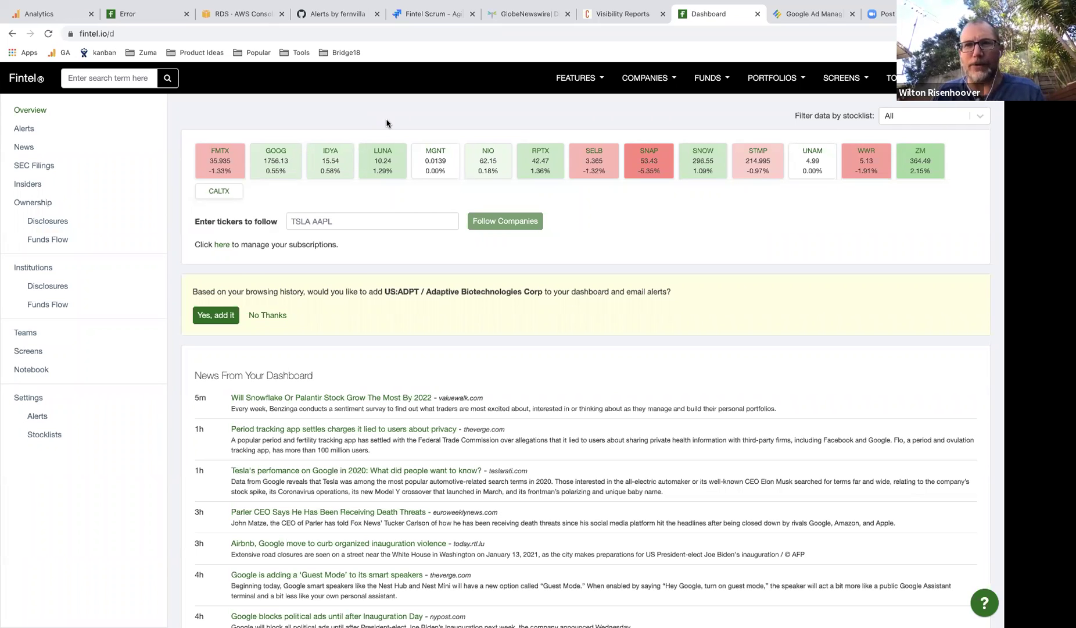
left_click(330, 219)
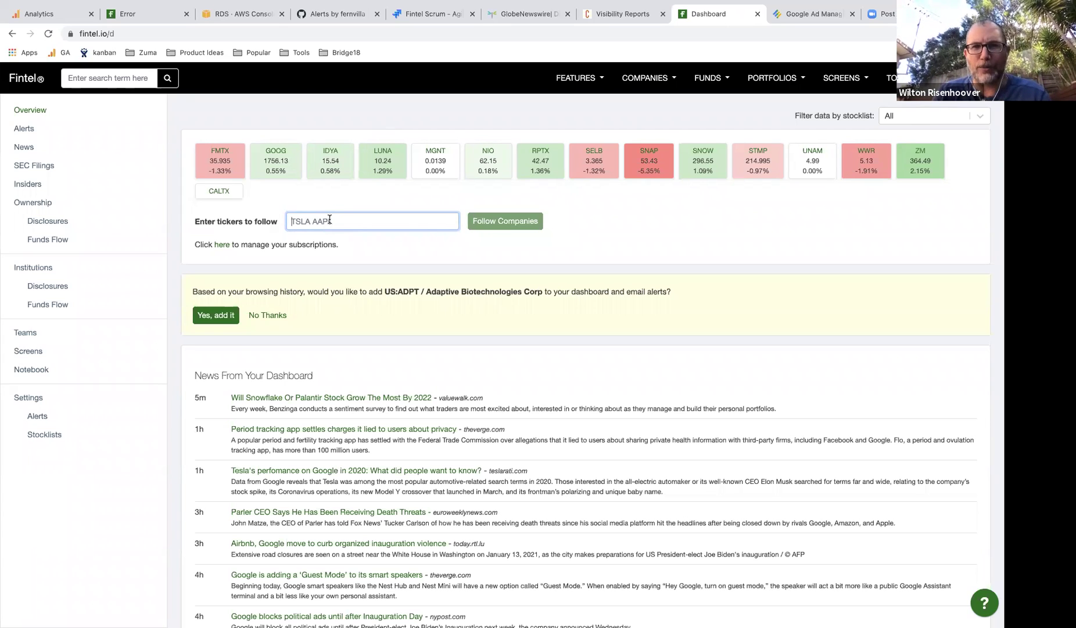
type("GE")
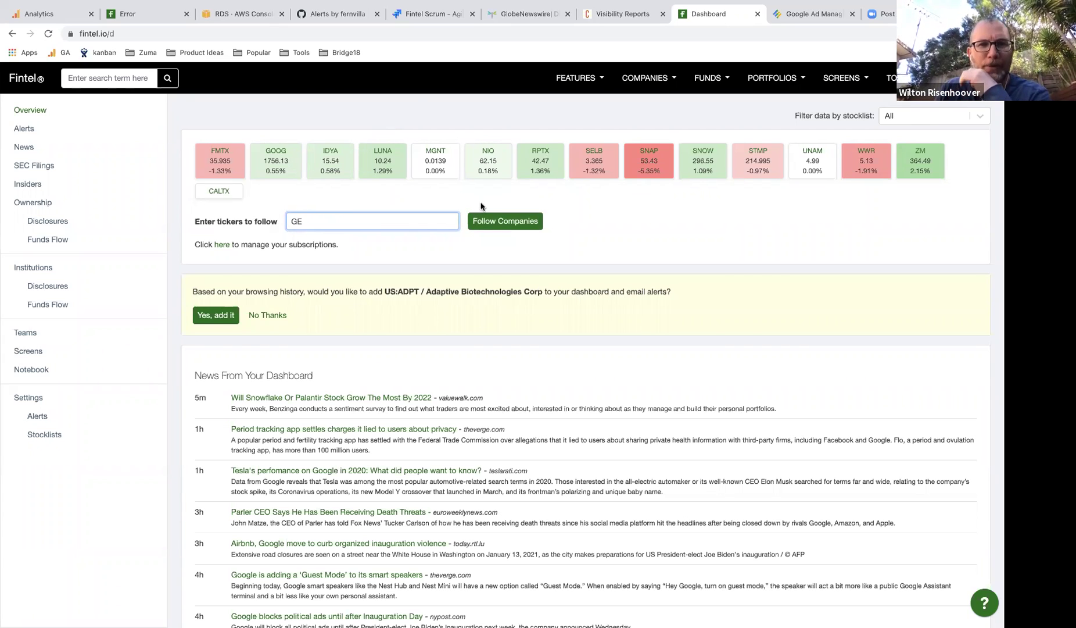
left_click(486, 221)
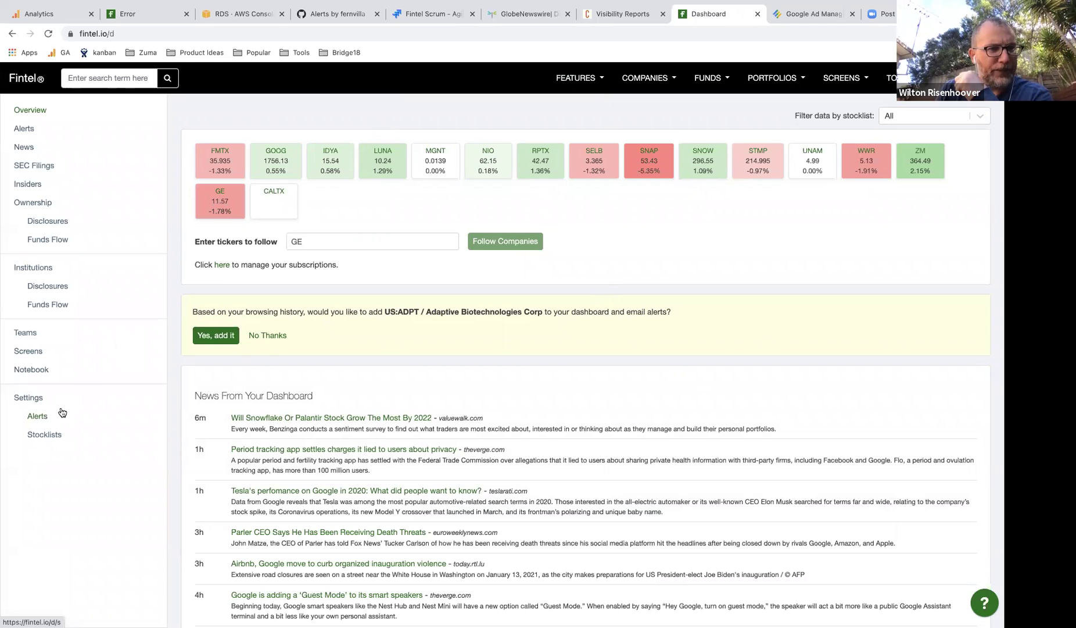
Remove the GE stock from the Follow List in the stocklist settings and confirm the removal.
left_click(38, 436)
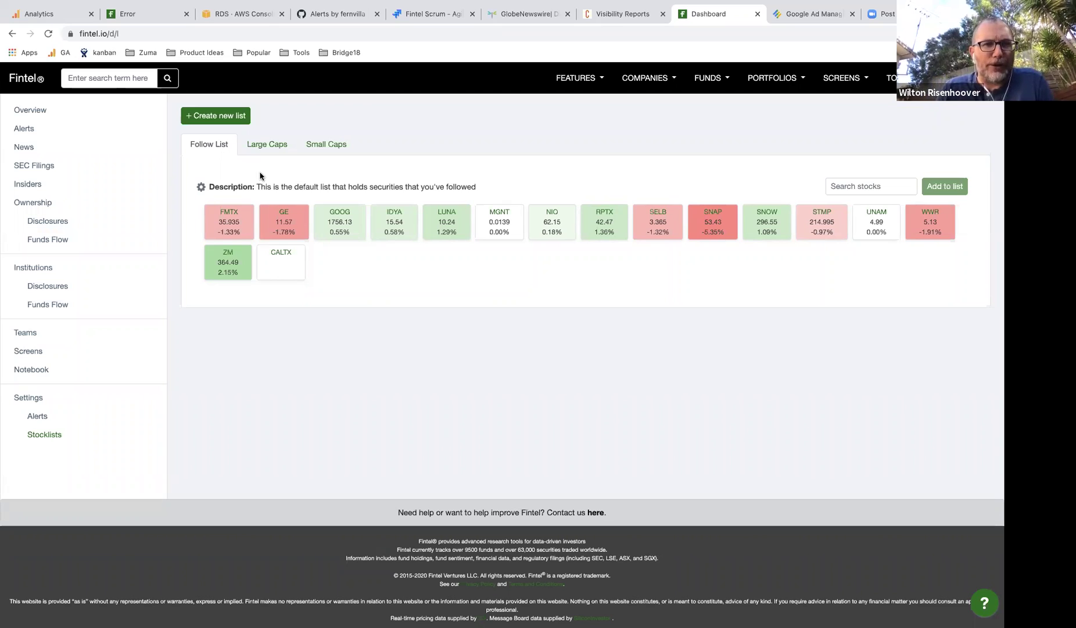
mouse_move(275, 219)
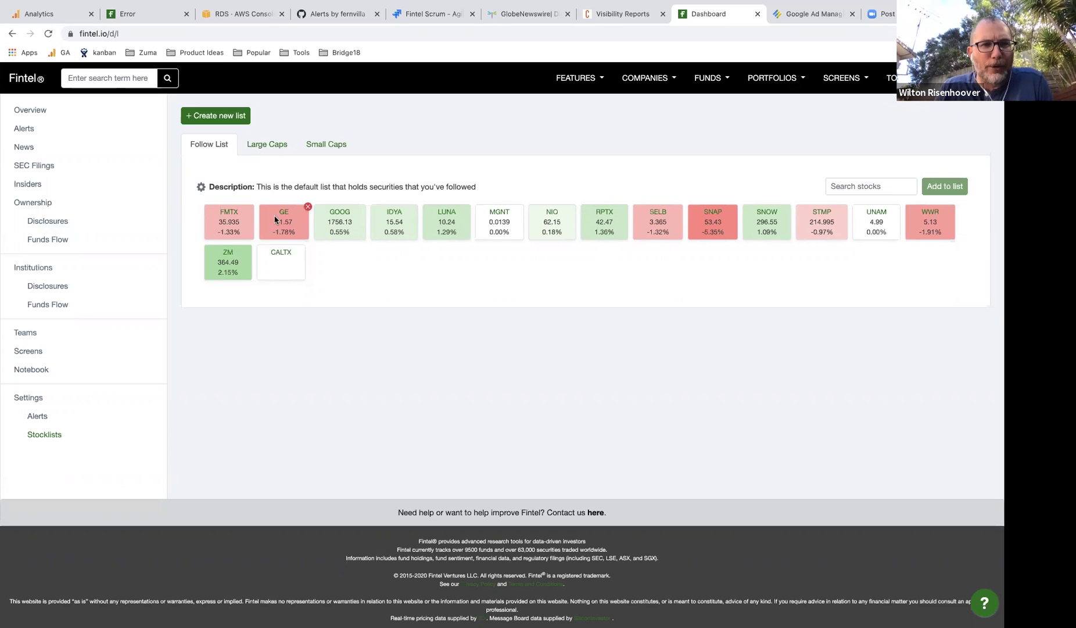
left_click(308, 208)
left_click(462, 424)
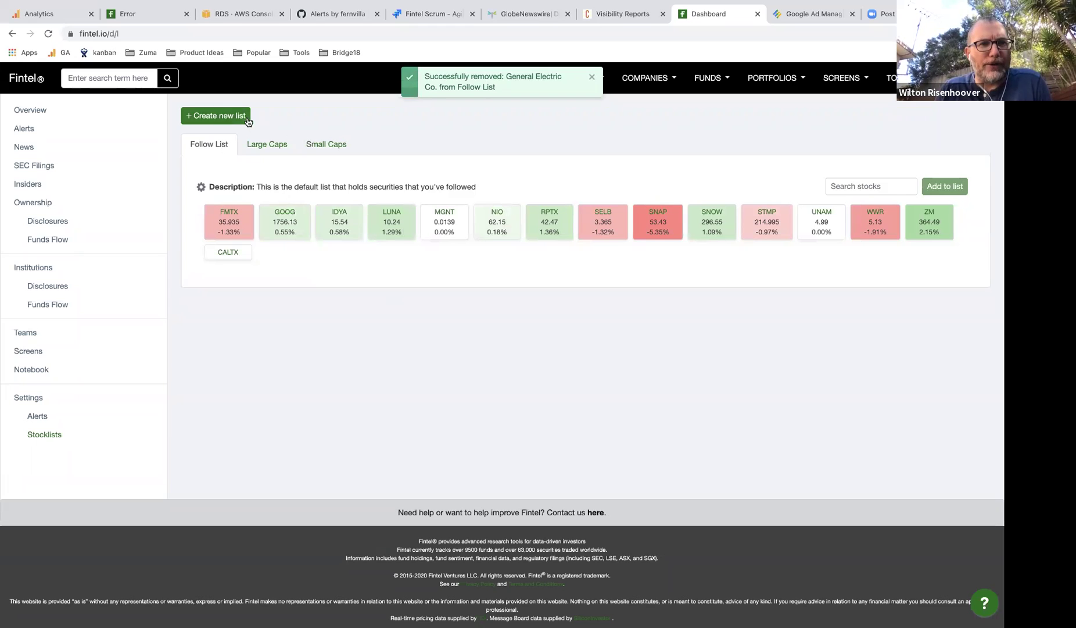
Add TMBR / Timber Pharmaceuticals, Inc. to the Small Caps stocklist.
left_click(261, 145)
left_click(331, 147)
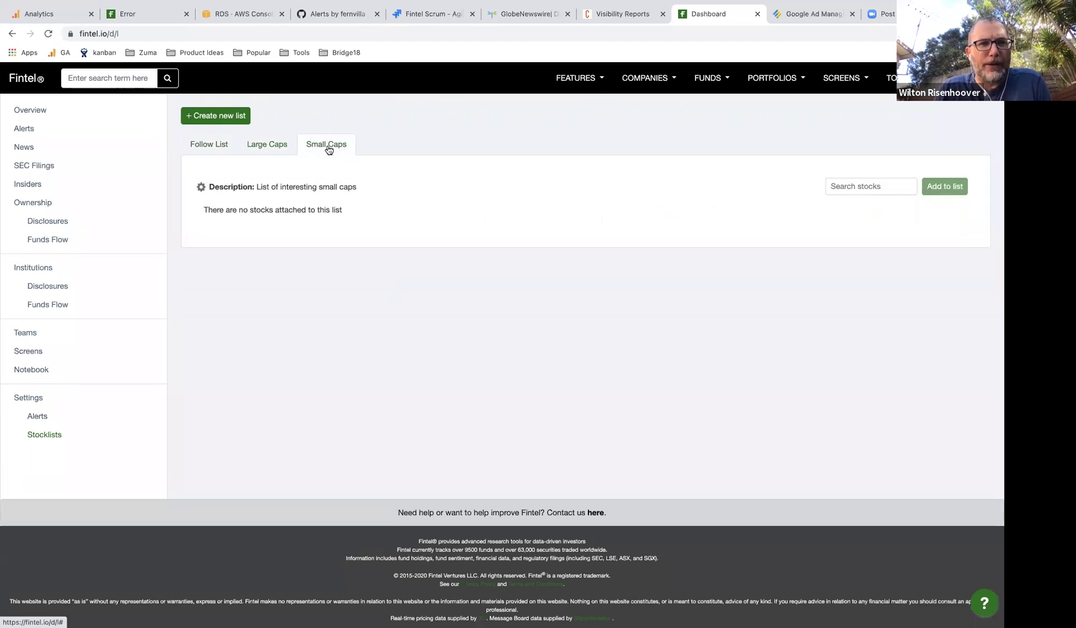
left_click(843, 184)
type("TMBR")
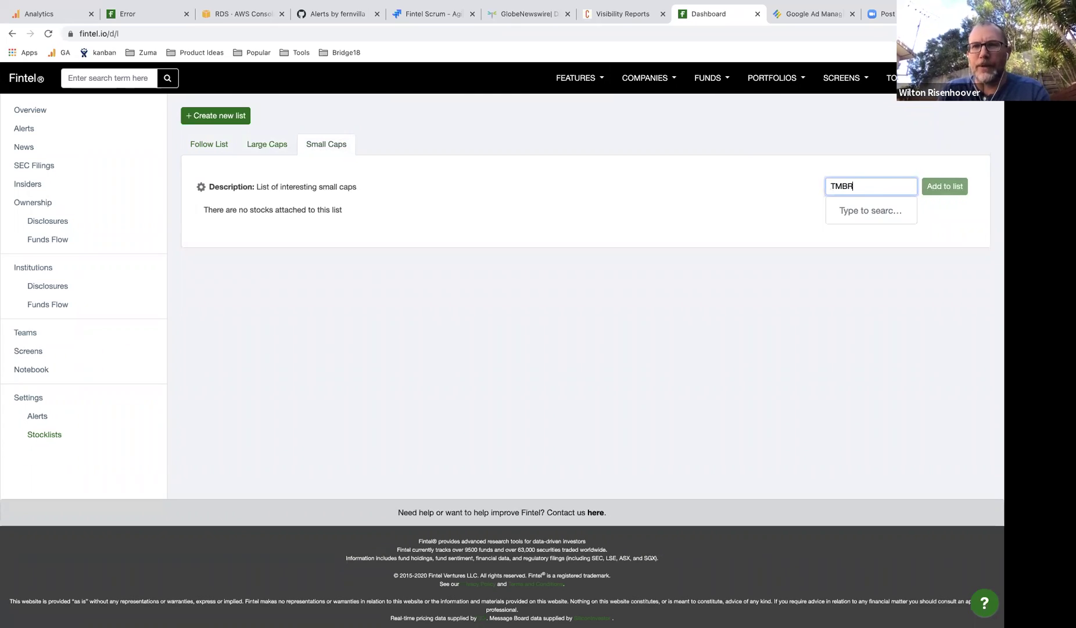
left_click(853, 210)
left_click(944, 186)
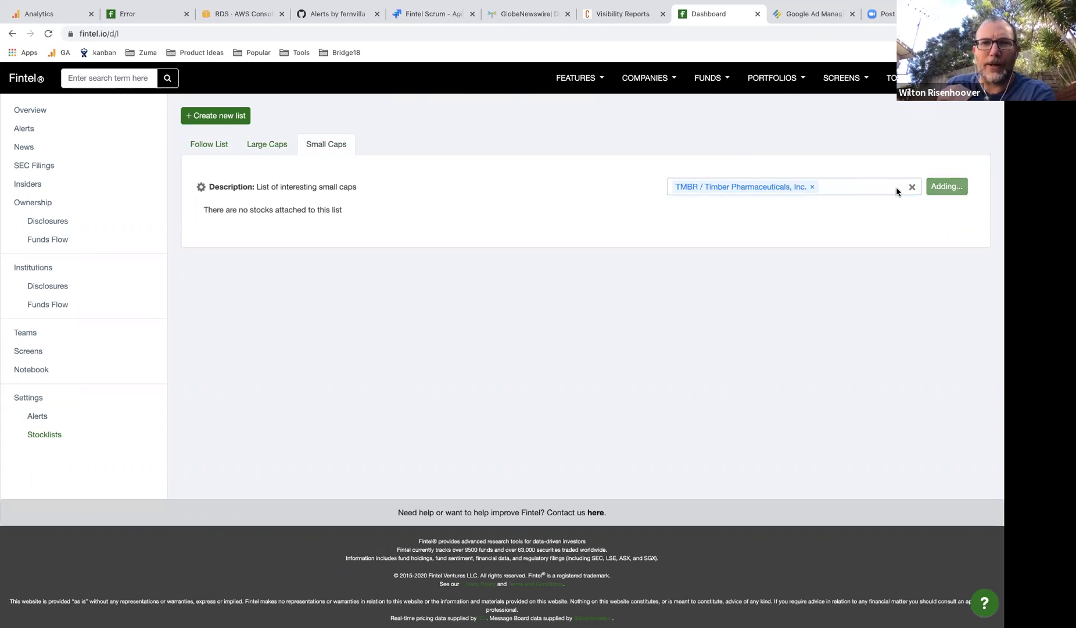
Filter the dashboard overview by stocklist, switching between Follow List and All and ending on Follow List.
left_click(33, 109)
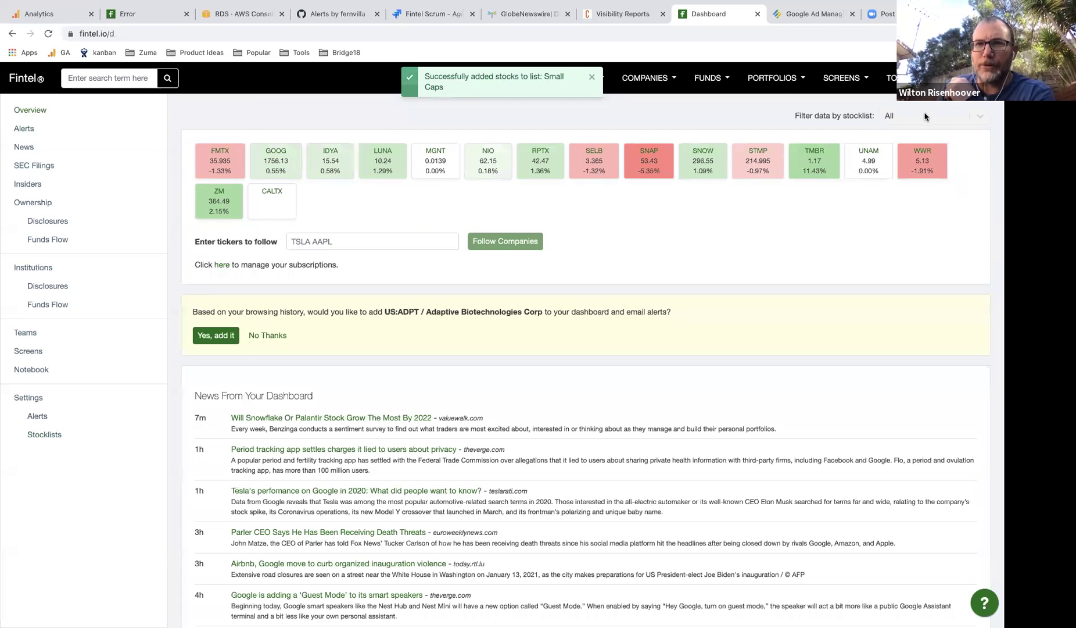
left_click(925, 116)
key("Down")
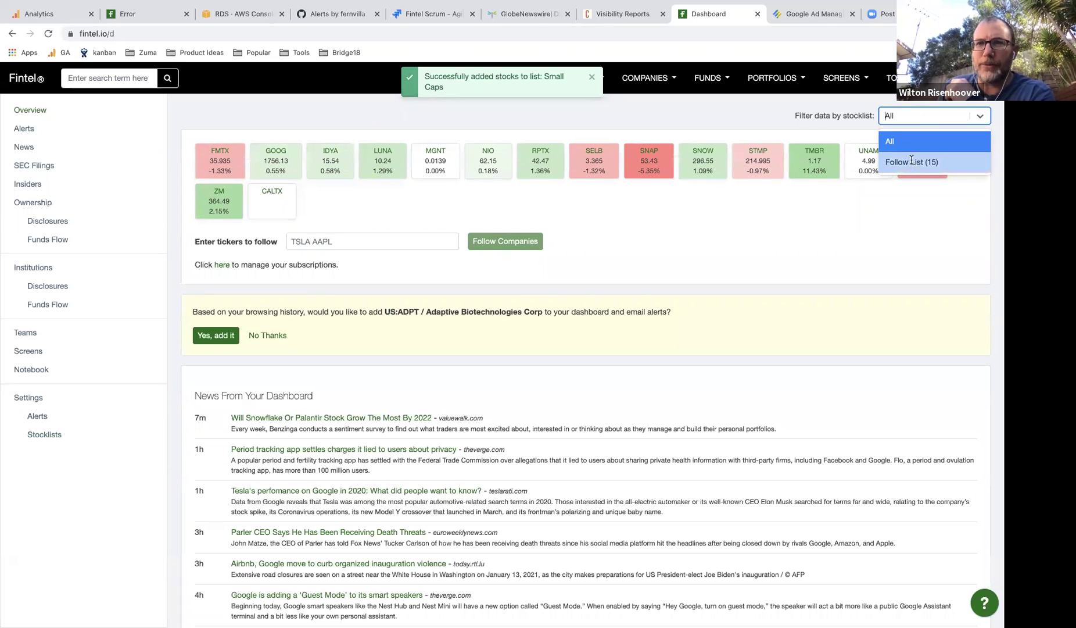
key("Return")
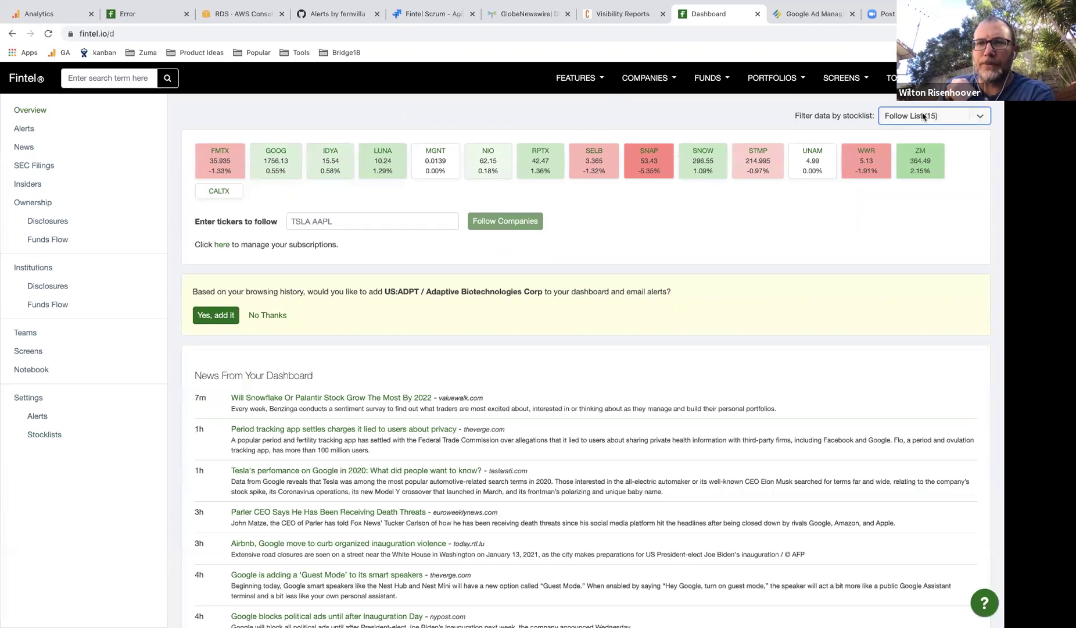
left_click(906, 115)
left_click(841, 112)
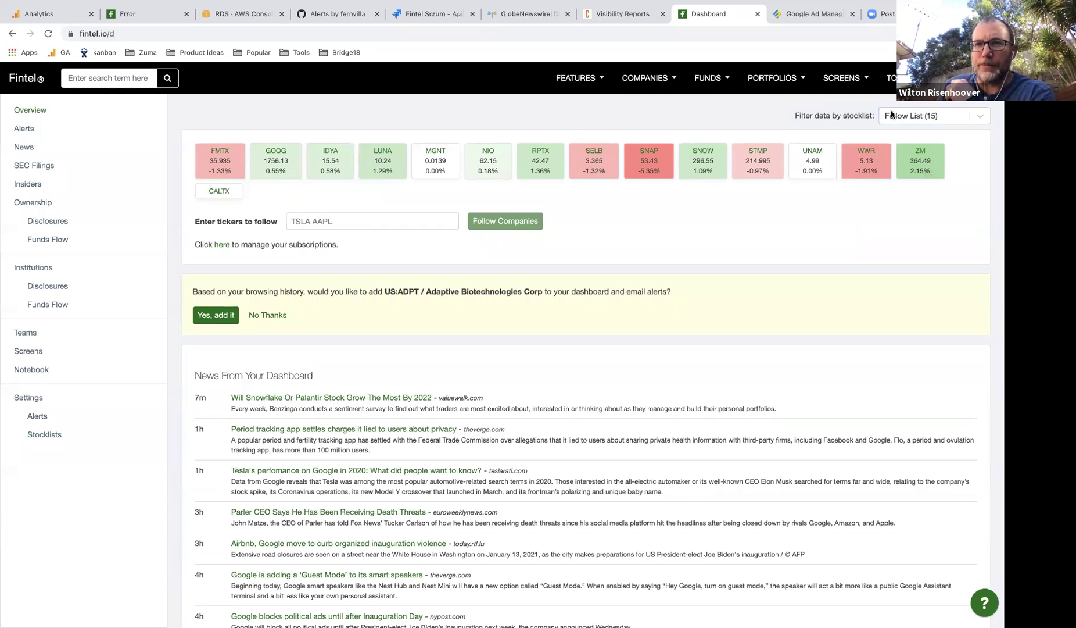
left_click(981, 118)
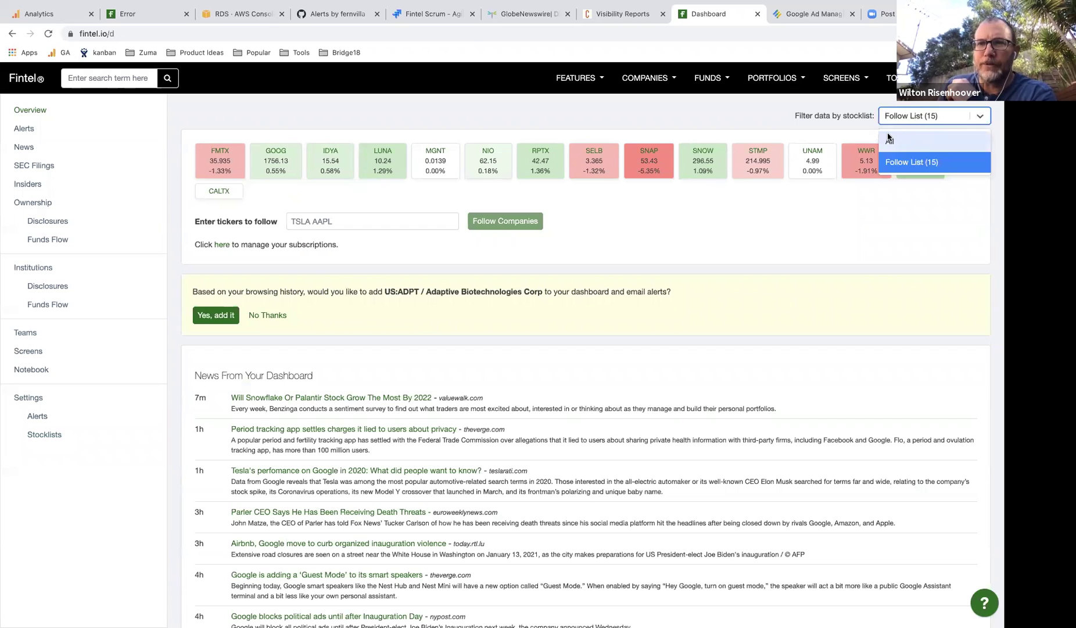
left_click(890, 136)
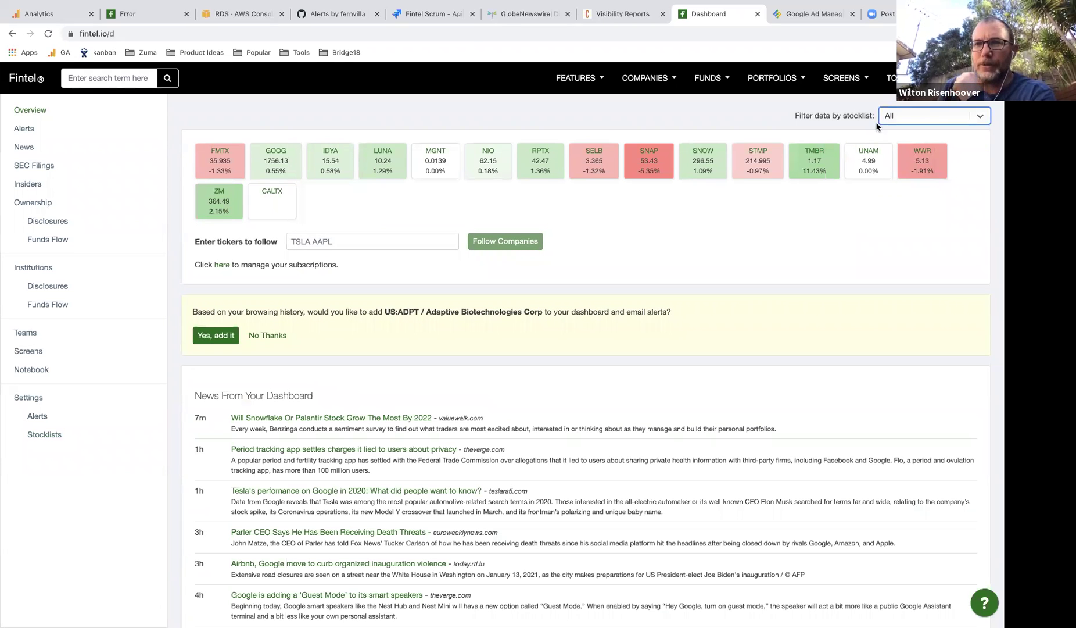
left_click(934, 119)
left_click(921, 162)
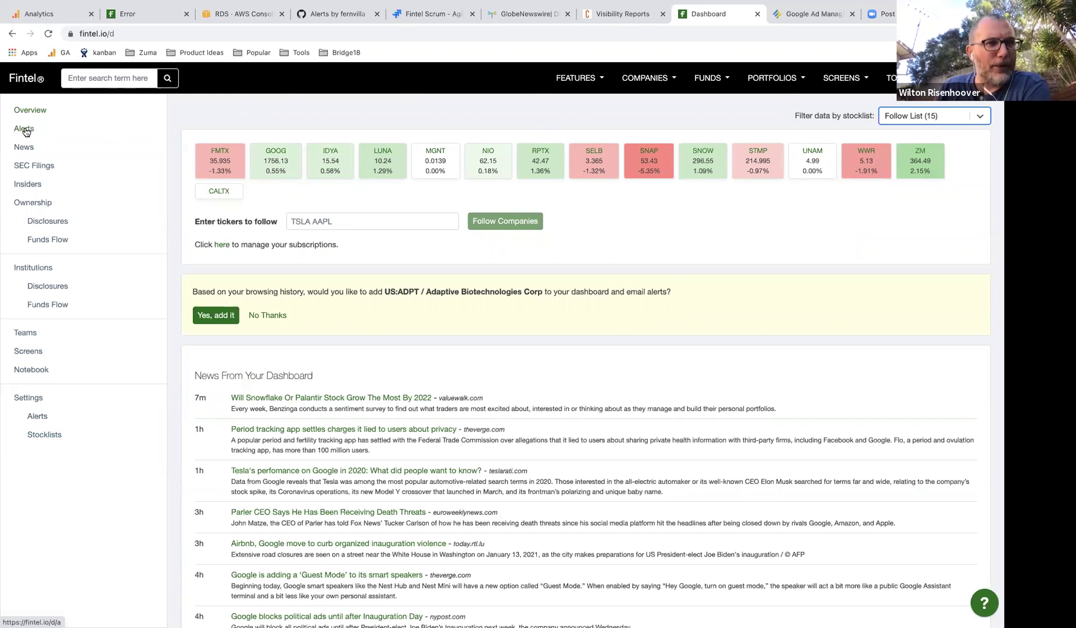
Look through the dashboard's Alerts, News and SEC Filings pages and return to the overview.
left_click(25, 129)
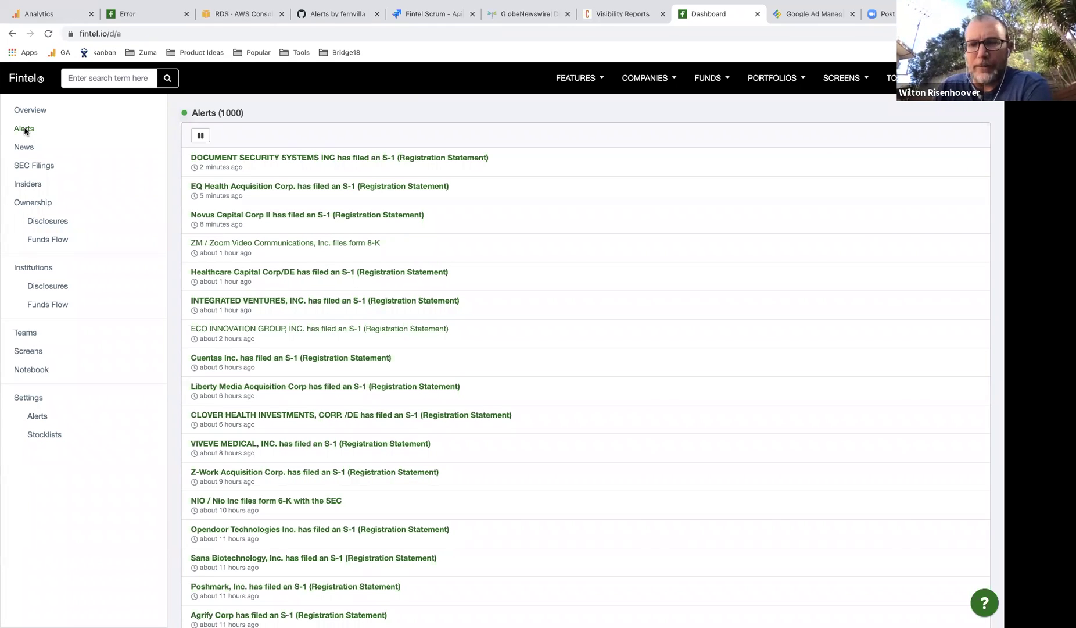
left_click(32, 147)
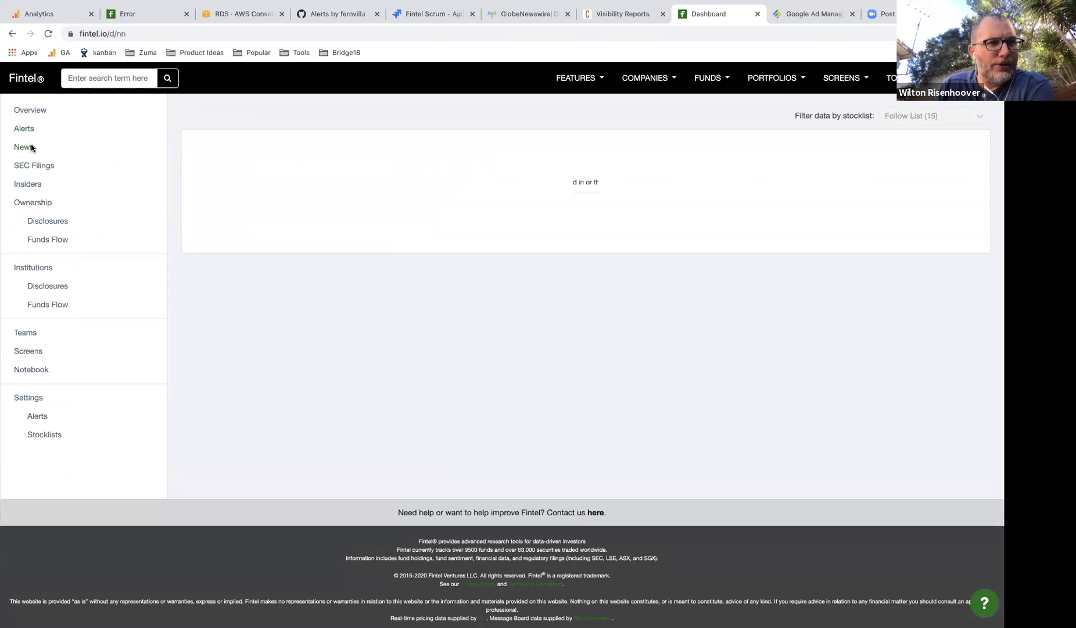
left_click(36, 166)
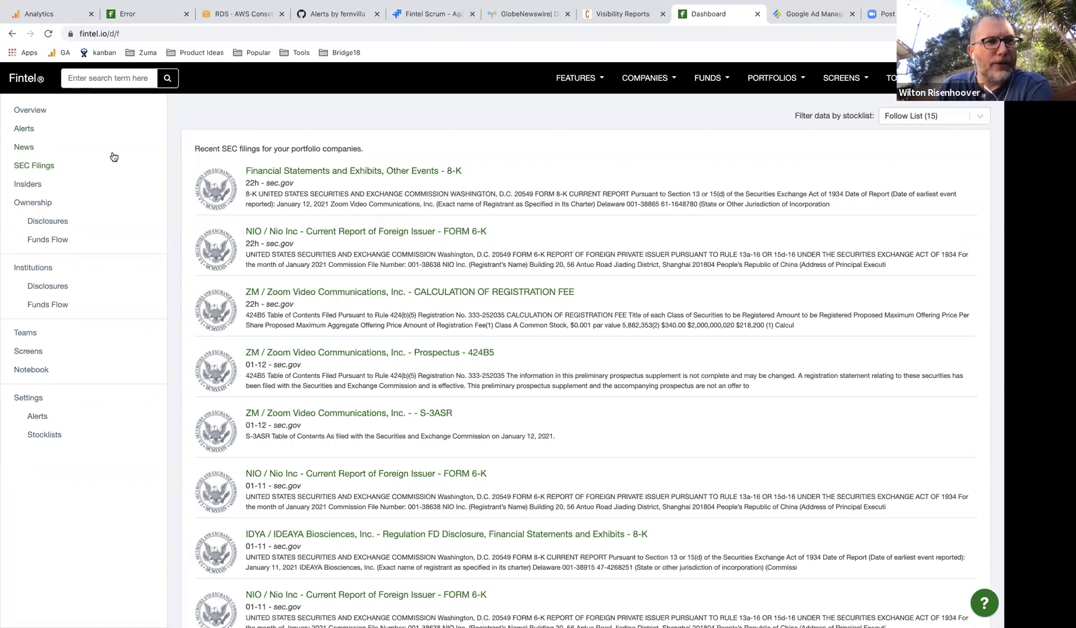
left_click(37, 110)
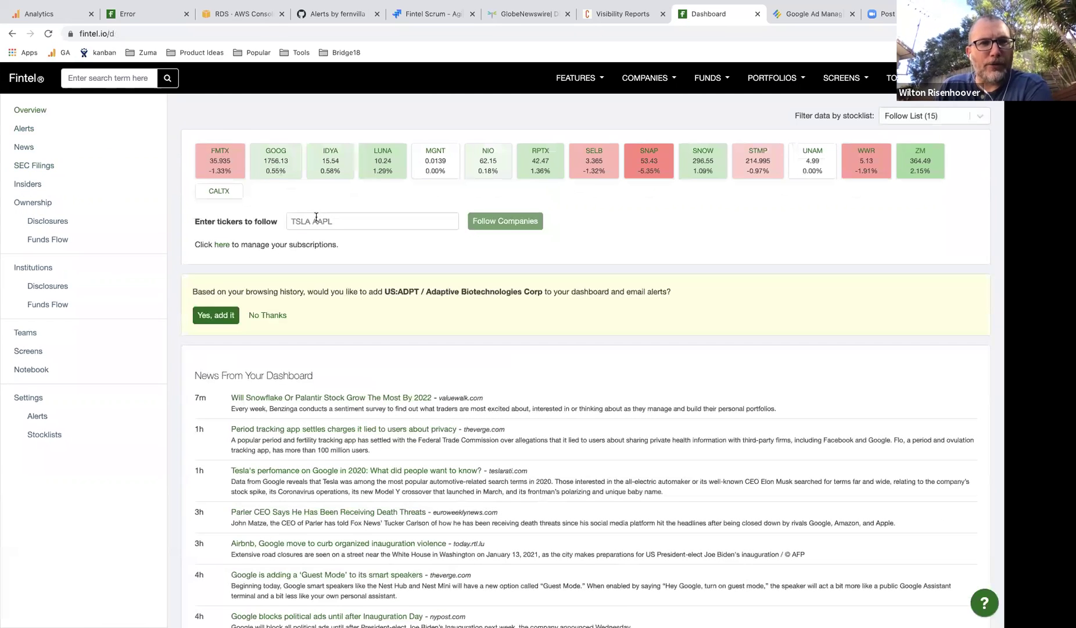
left_click(314, 219)
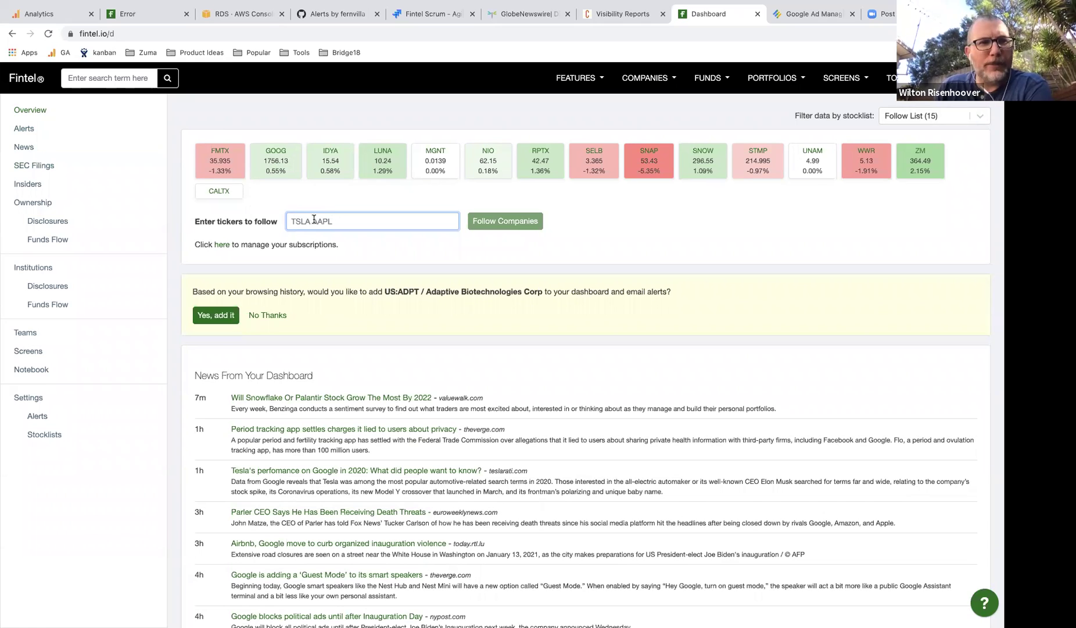
Delete the Large Caps stocklist in the stocklist settings and confirm the deletion.
left_click(50, 435)
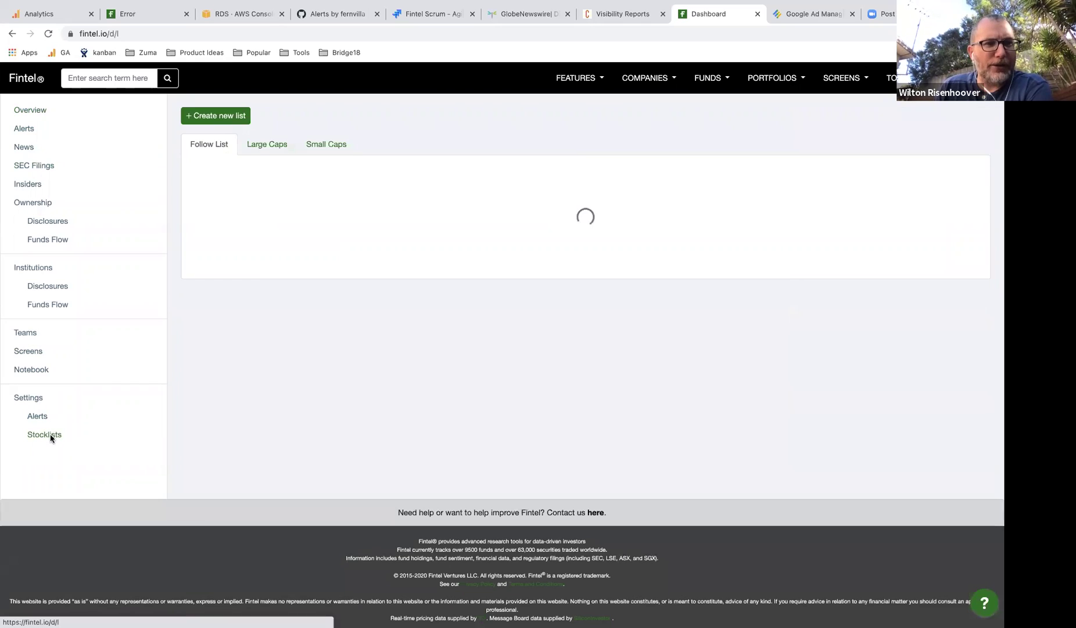
left_click(337, 146)
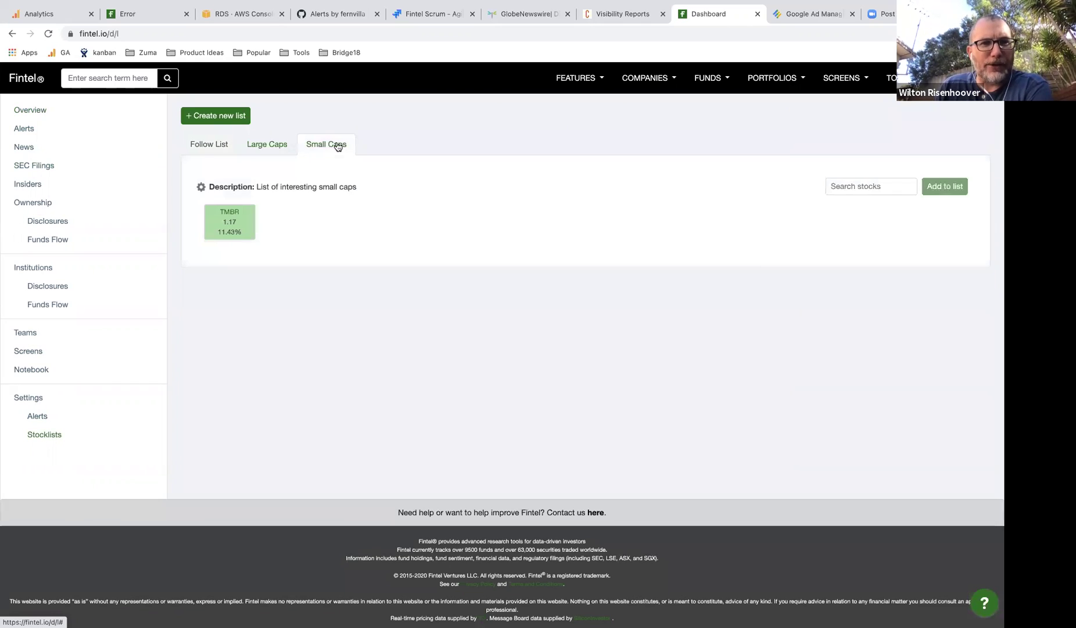
left_click(281, 144)
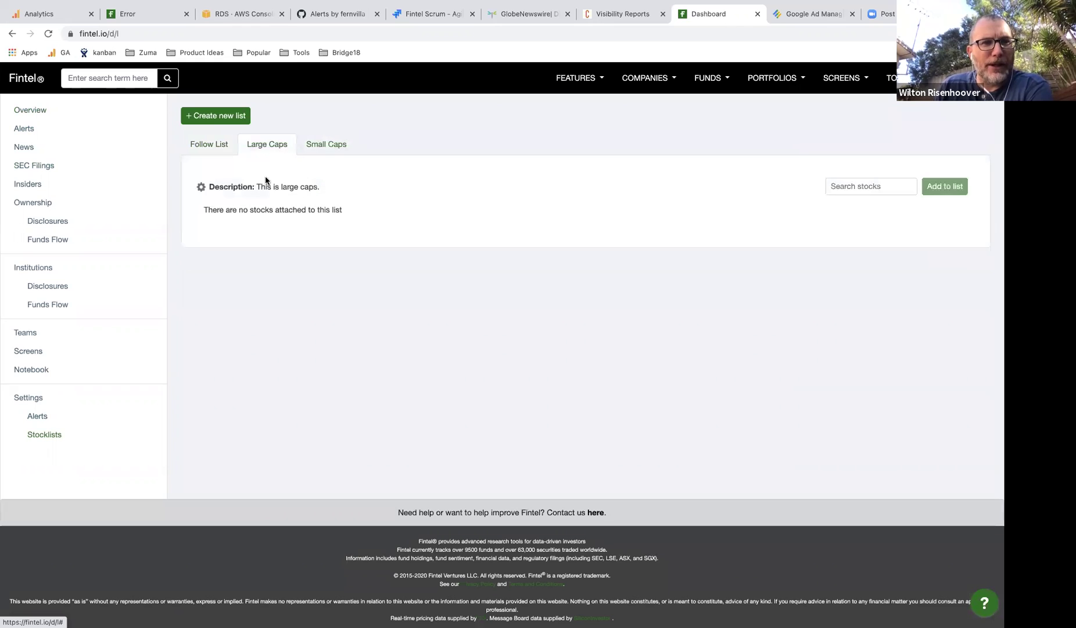
left_click(201, 187)
left_click(193, 229)
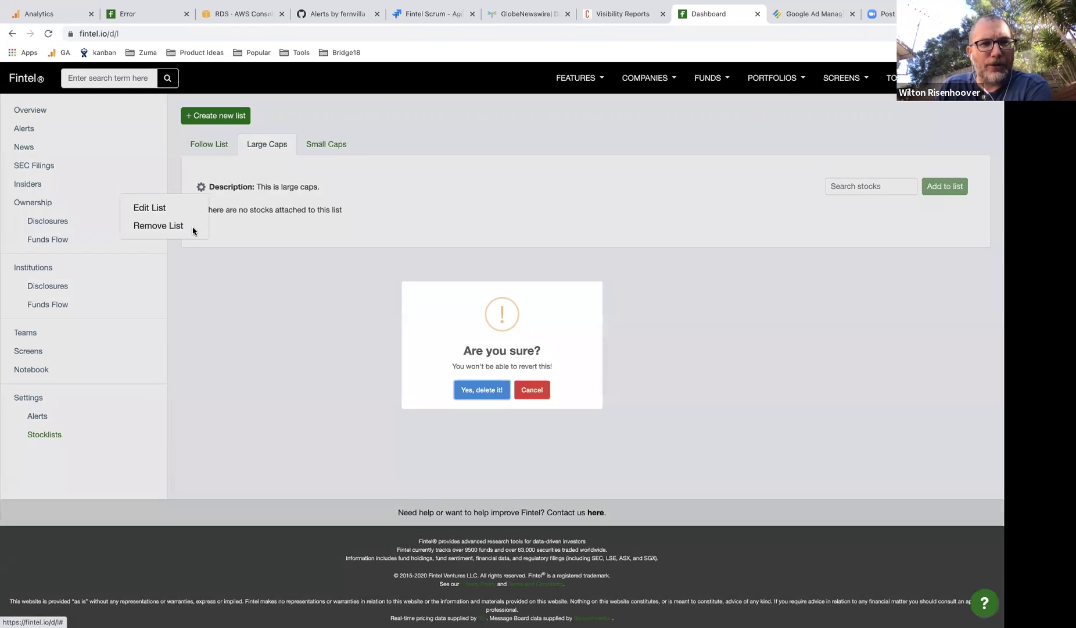
left_click(481, 394)
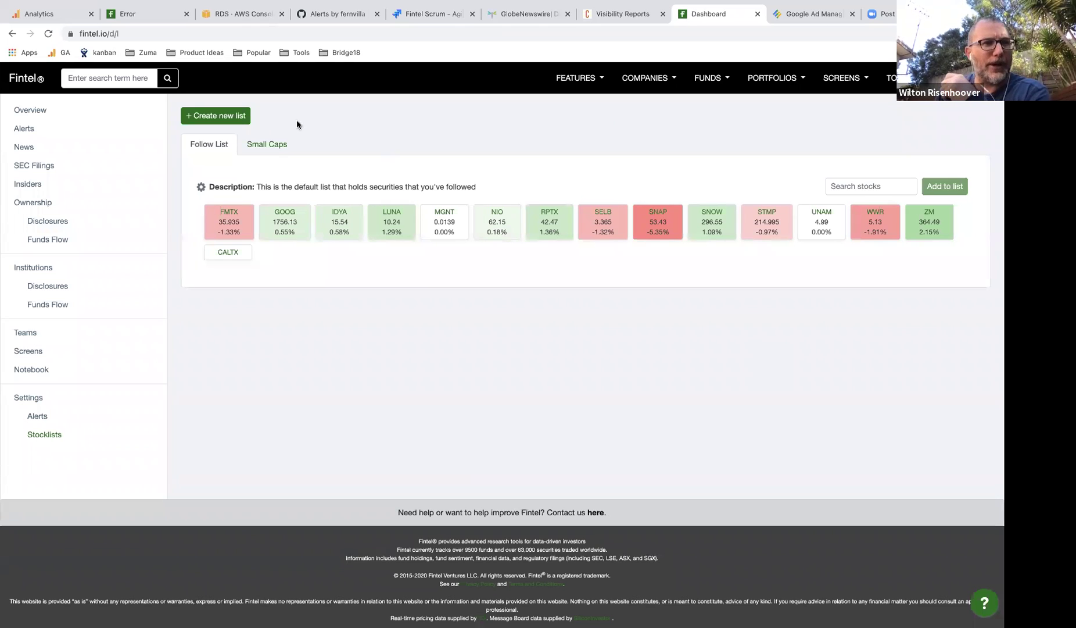
Return to the dashboard overview and open the Stock Screener.
left_click(30, 110)
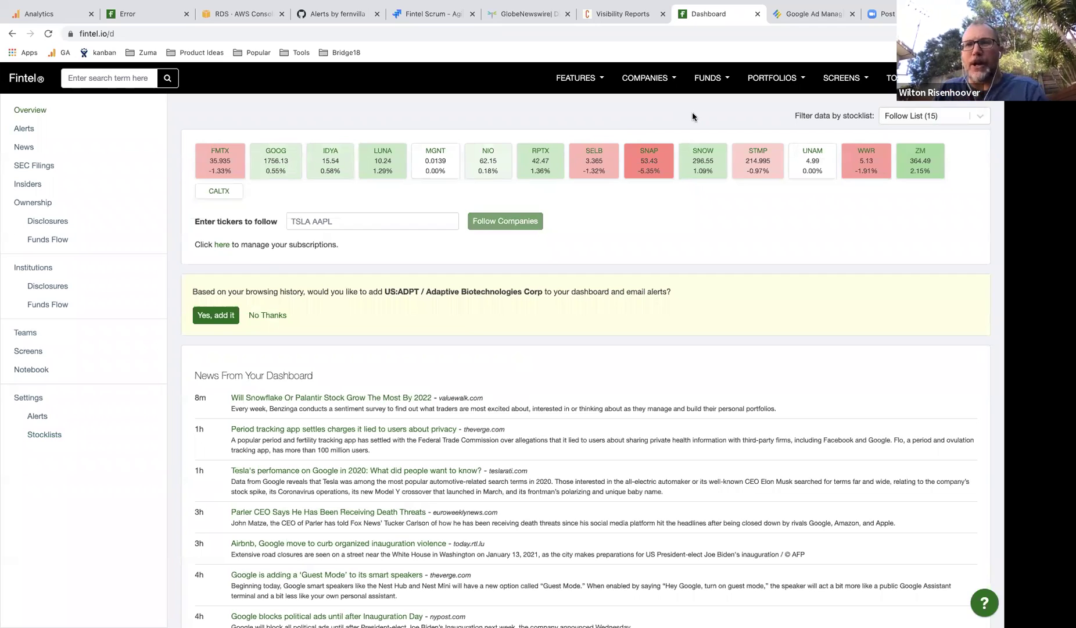
left_click(853, 82)
left_click(842, 99)
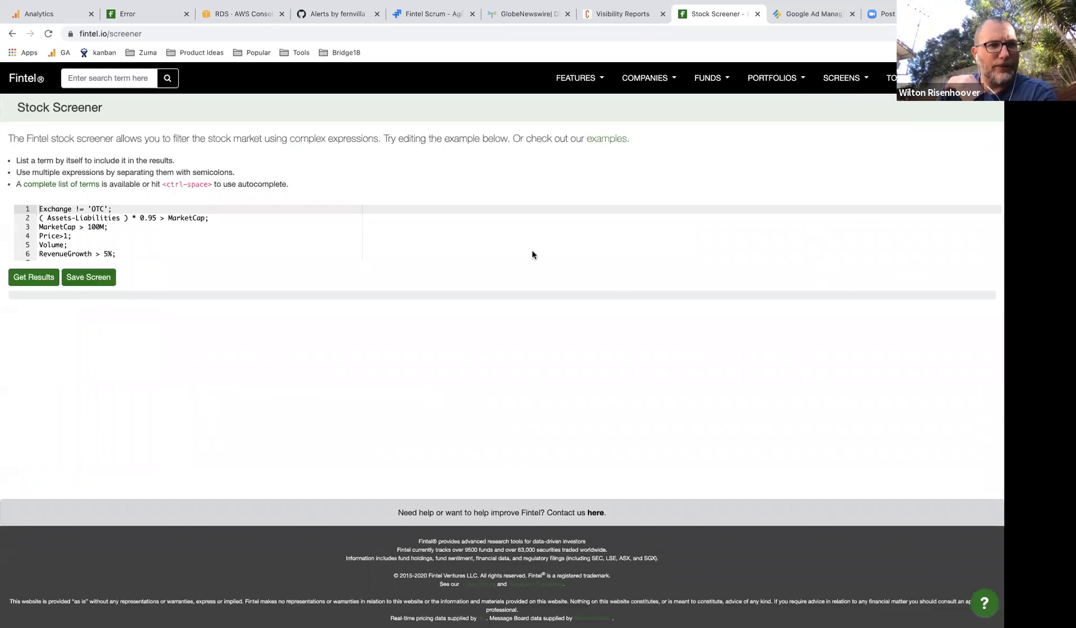
Examine the screener's example expressions, especially the line comparing assets minus liabilities with market cap.
left_click(438, 242)
scroll(438, 242, "down", 1)
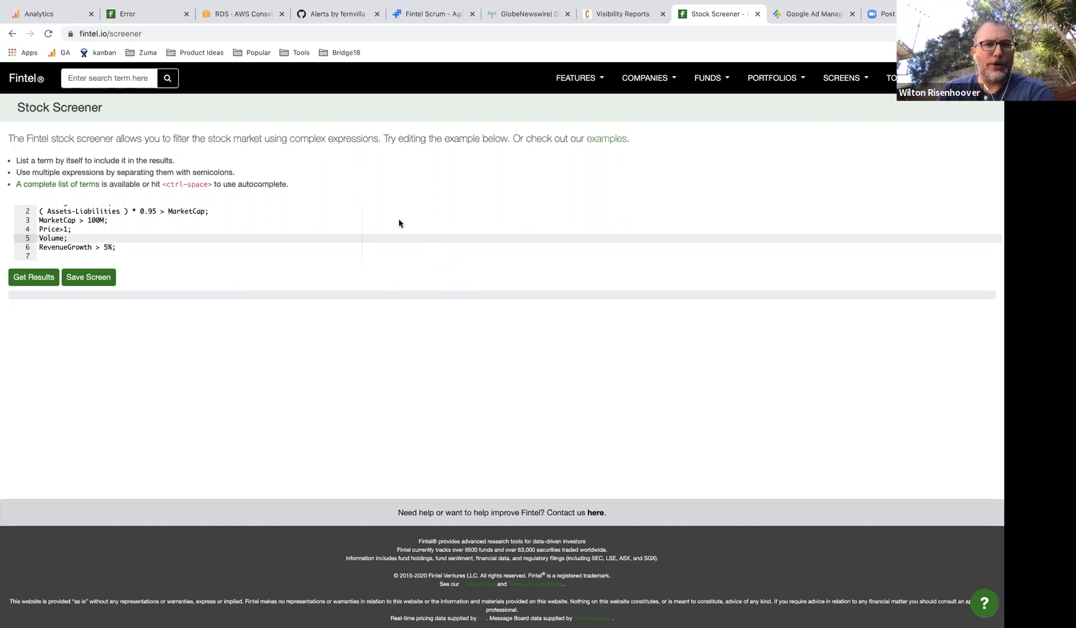
left_click(333, 230)
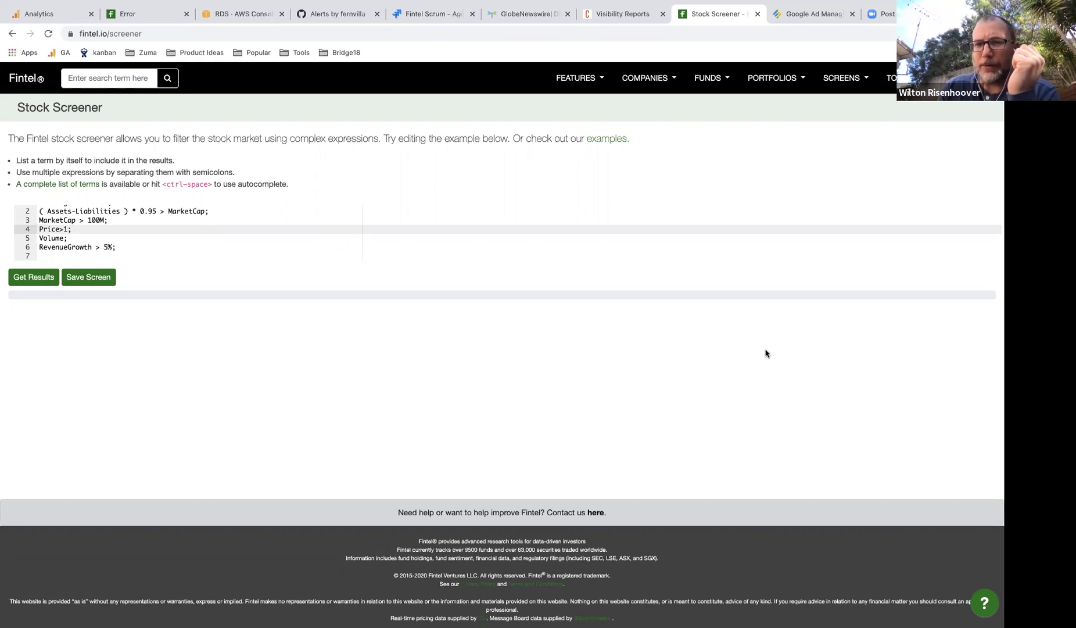
left_click(590, 252)
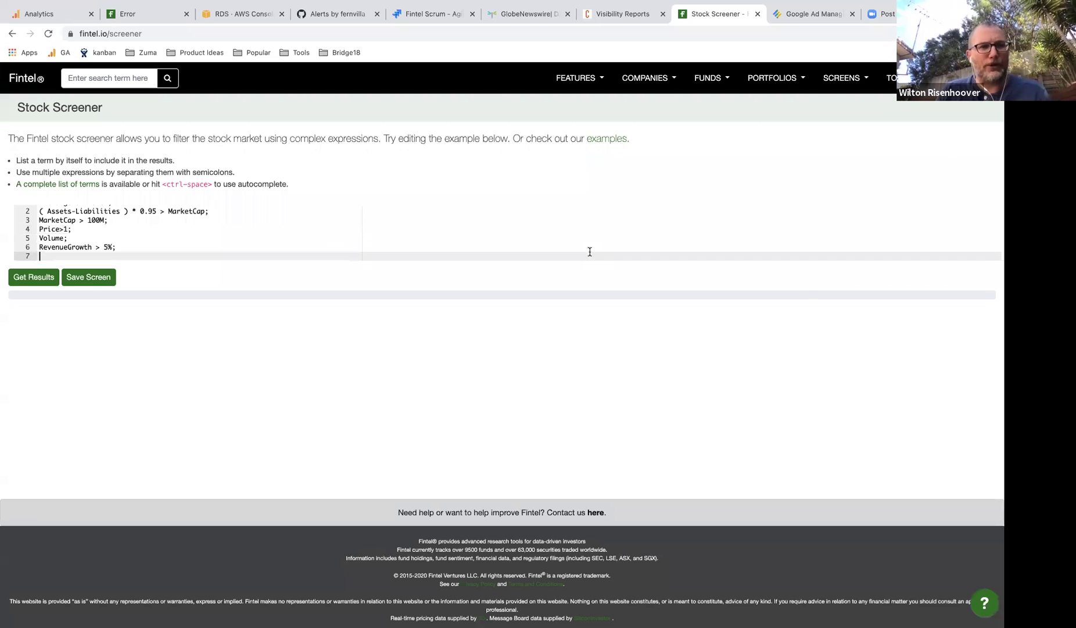
scroll(590, 252, "up", 1)
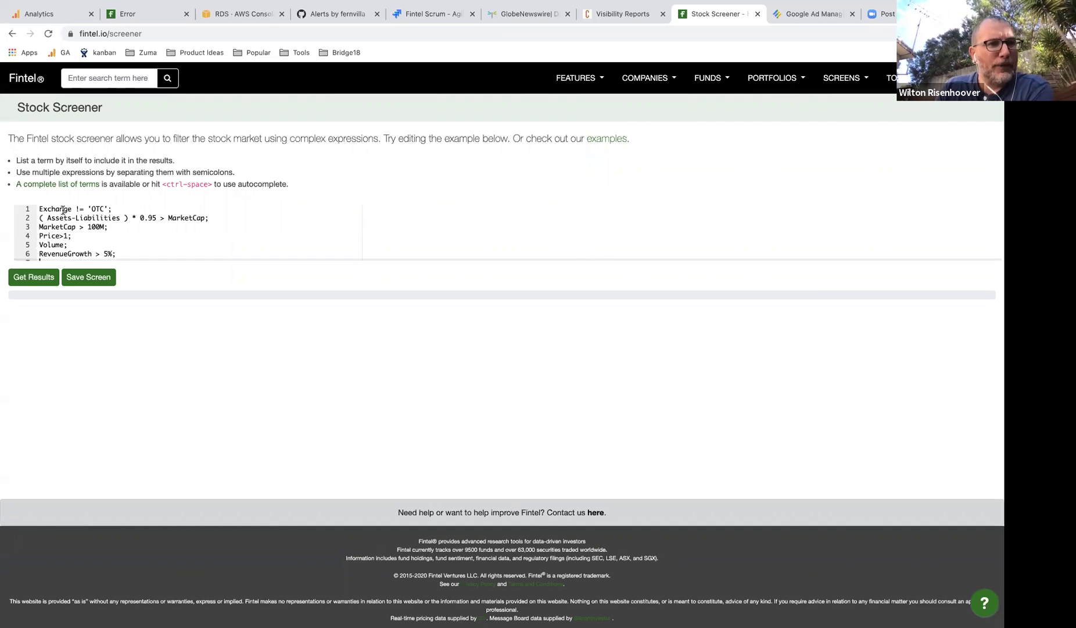
left_click_drag(39, 217, 223, 220)
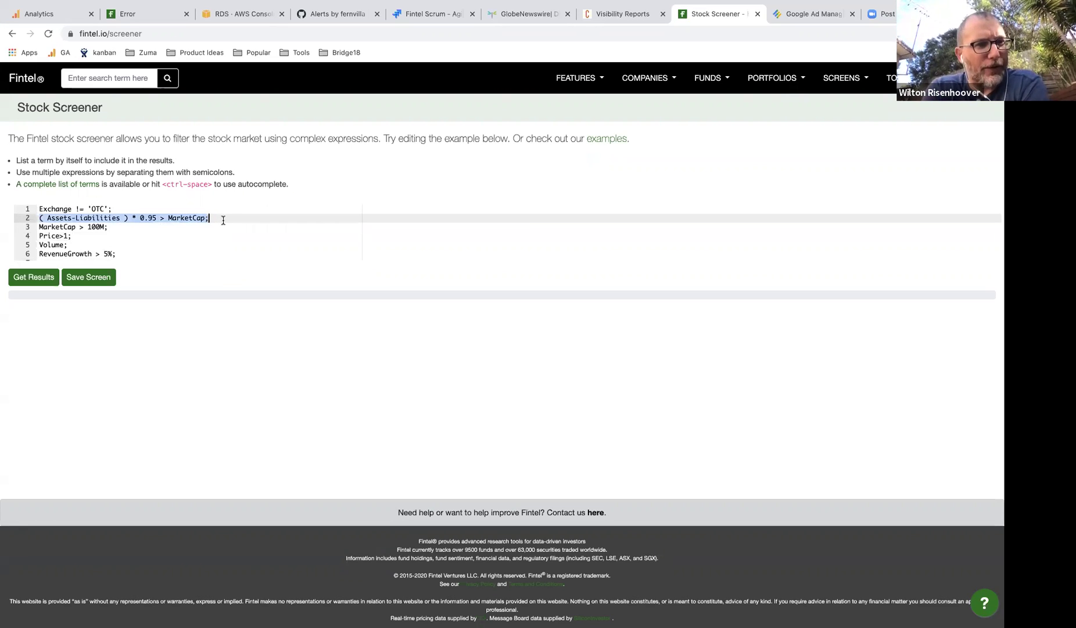
left_click(48, 218)
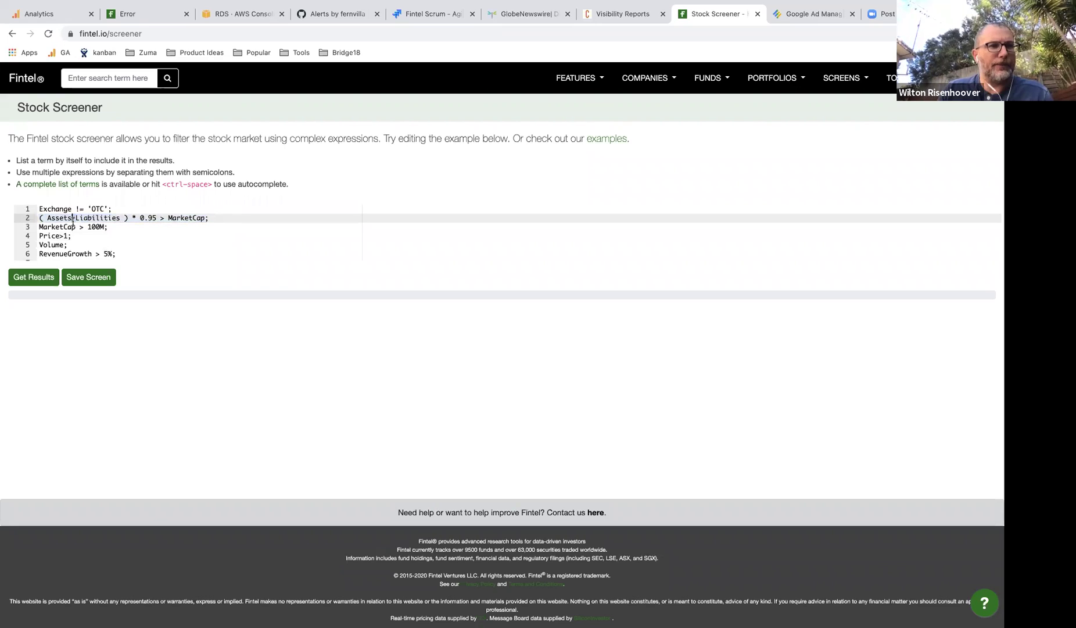
Replace Assets with CurrentAssets in the expression that compares assets minus liabilities with MarketCap.
left_click_drag(48, 219, 73, 221)
type("CurrentAsset")
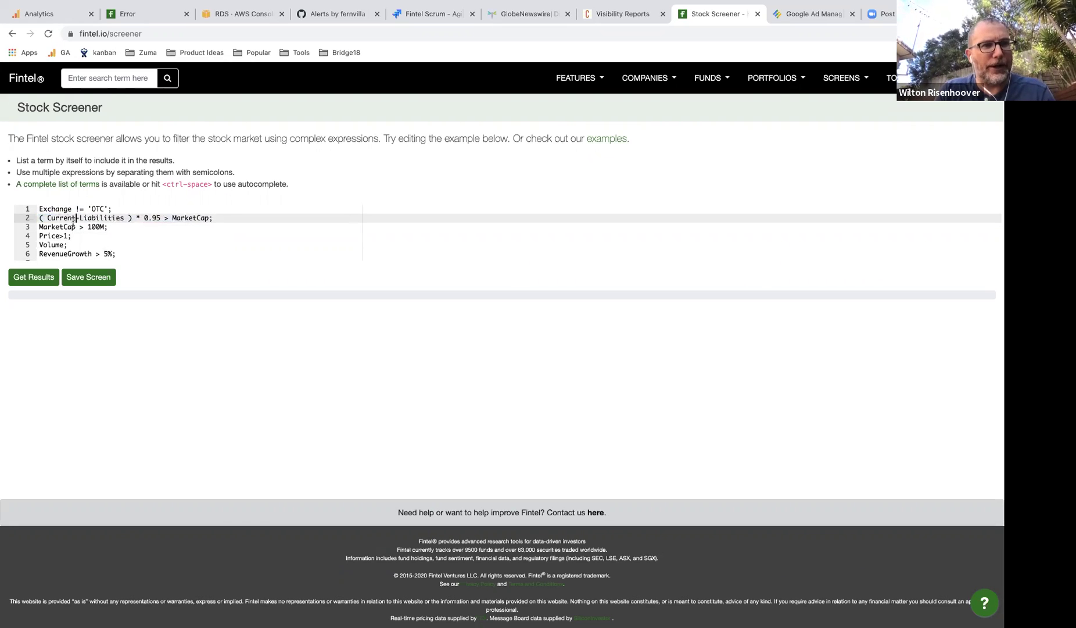
type("s")
key("Right")
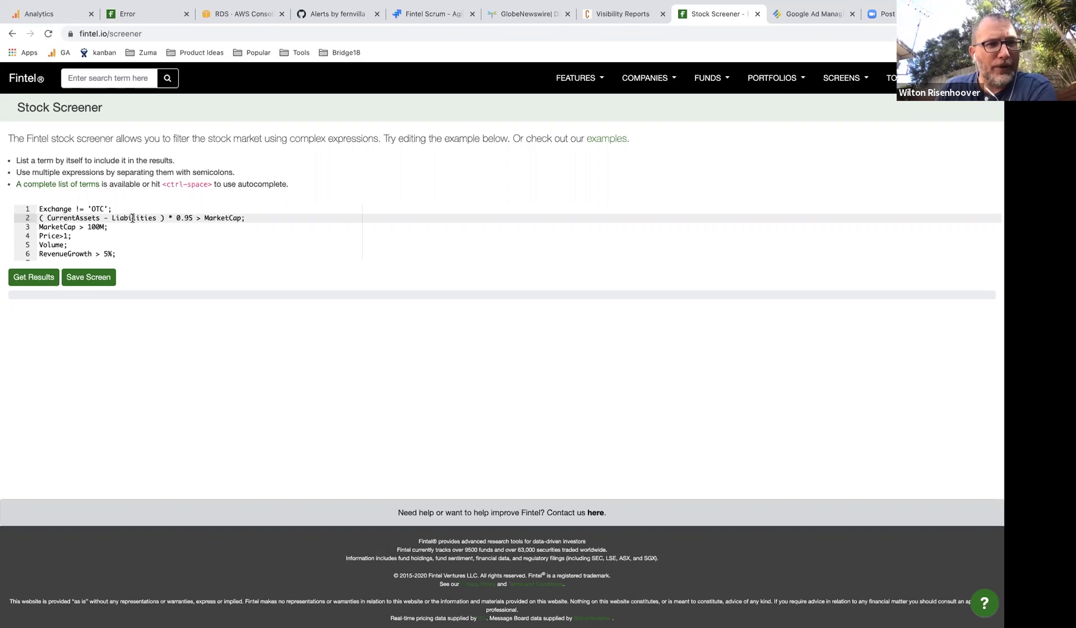
left_click(199, 218)
left_click(202, 219)
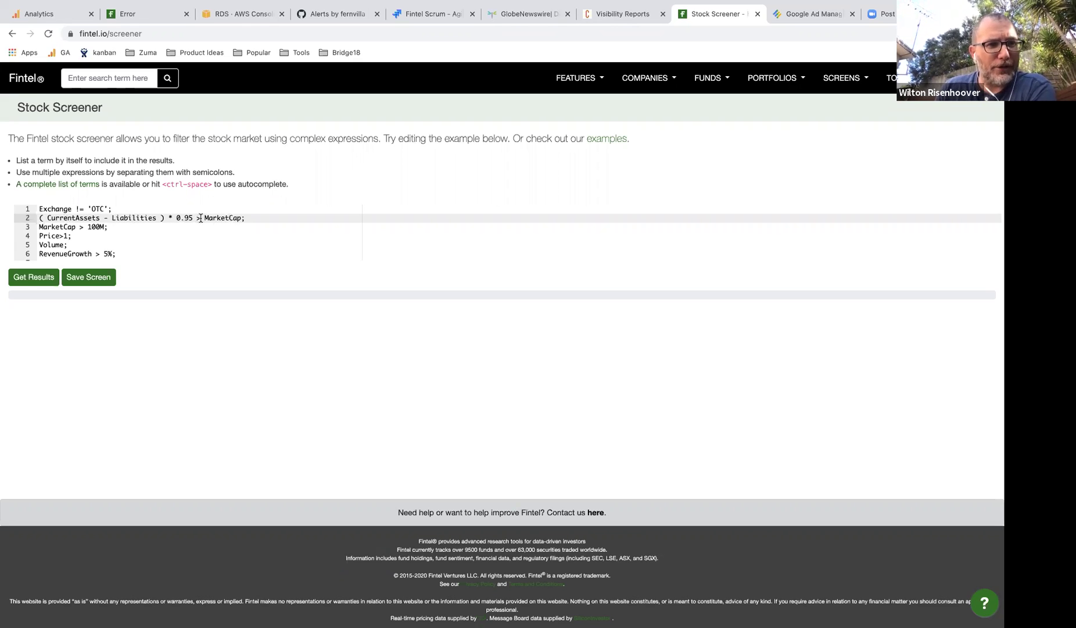
left_click(64, 219)
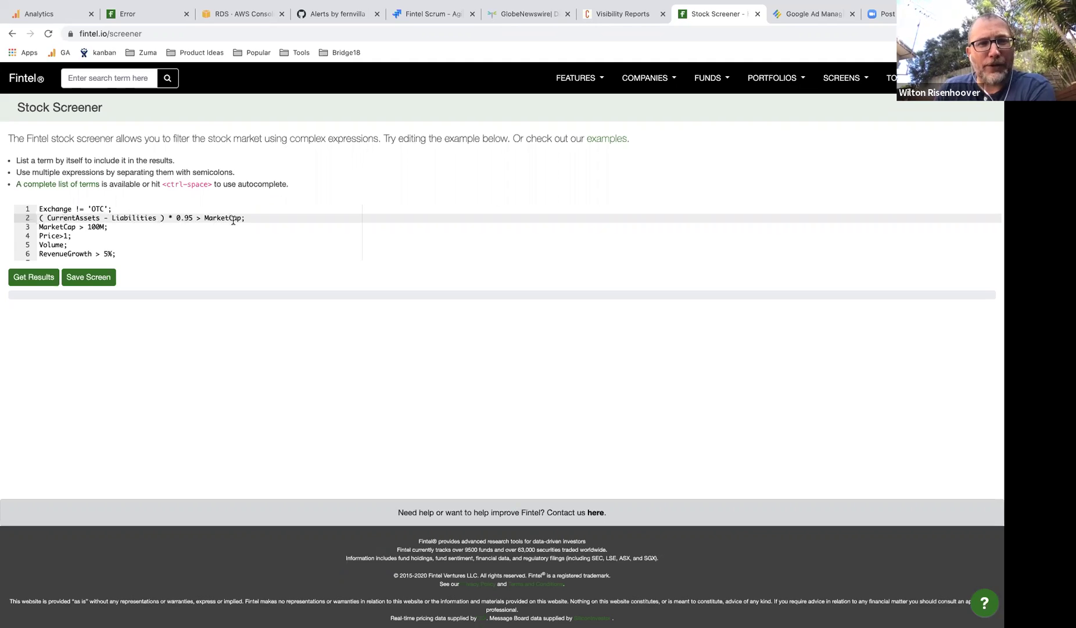
Move the CurrentAssets formula ahead of the Exchange filter and set it apart with two blank lines above and below.
left_click(111, 207)
key("shift+Down")
key("ctrl+x")
key("Down")
key("Return")
key("ctrl+v")
key("Up")
key("Up")
key("Return")
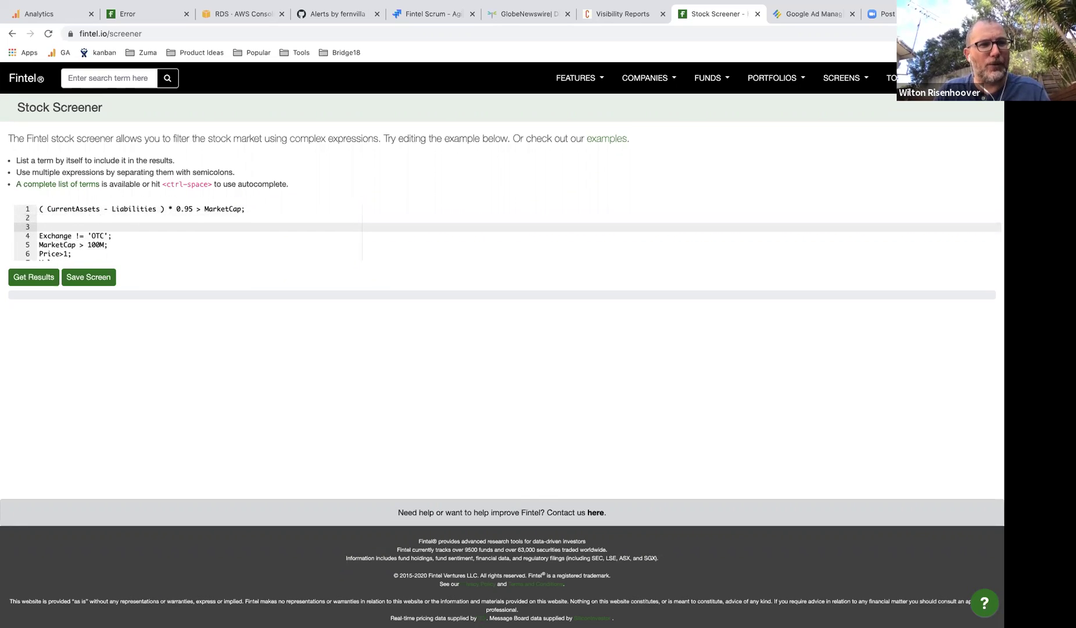
key("Up")
key("Up")
key("Return")
key("Return")
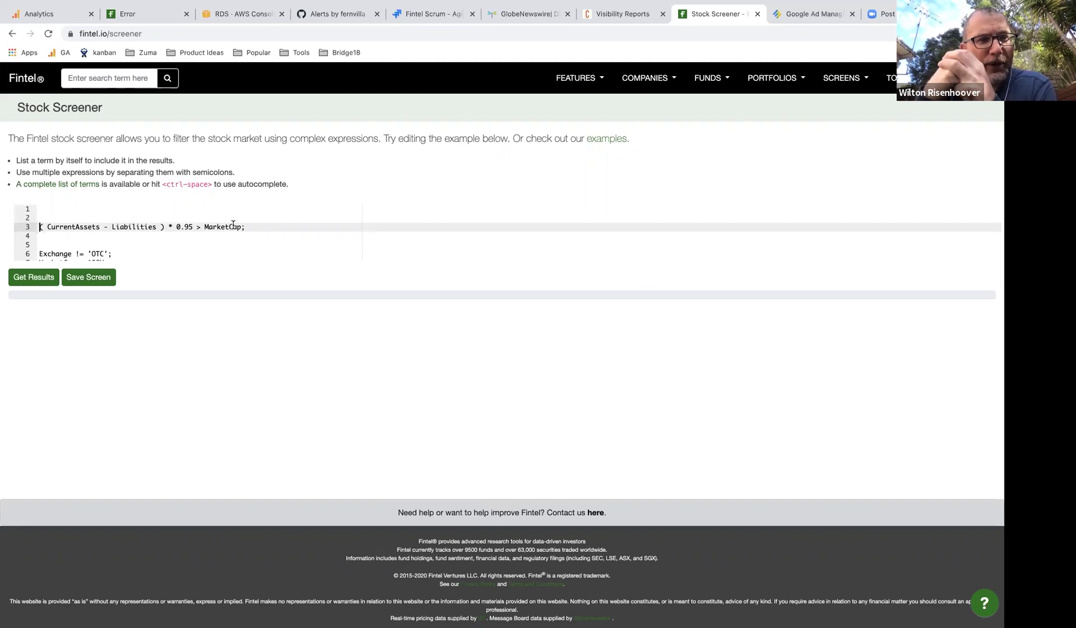
scroll(187, 230, "down", 3)
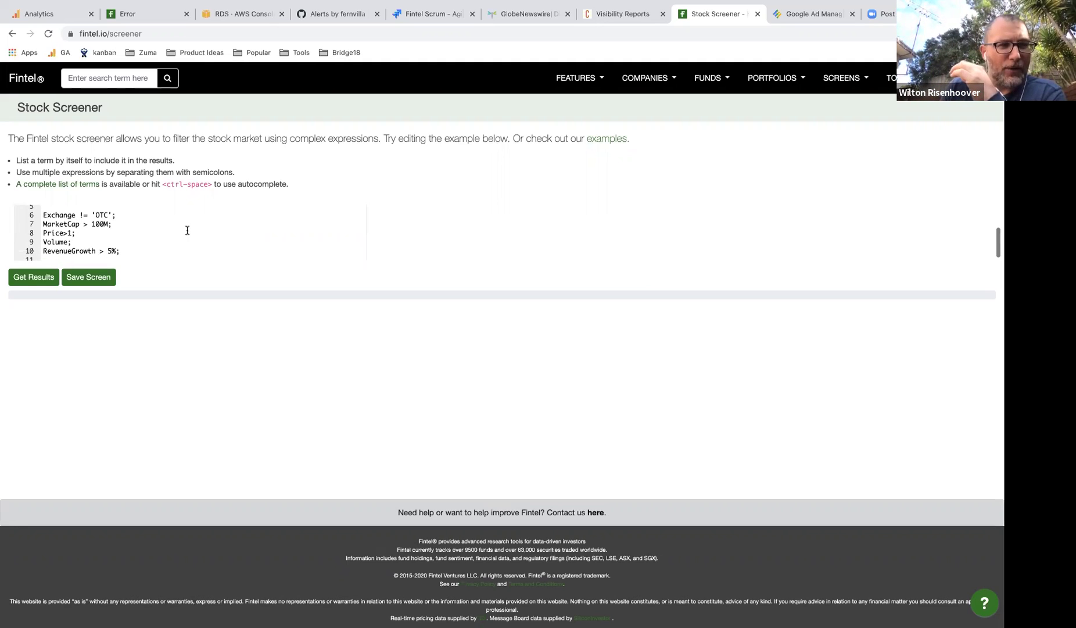
scroll(187, 230, "up", 3)
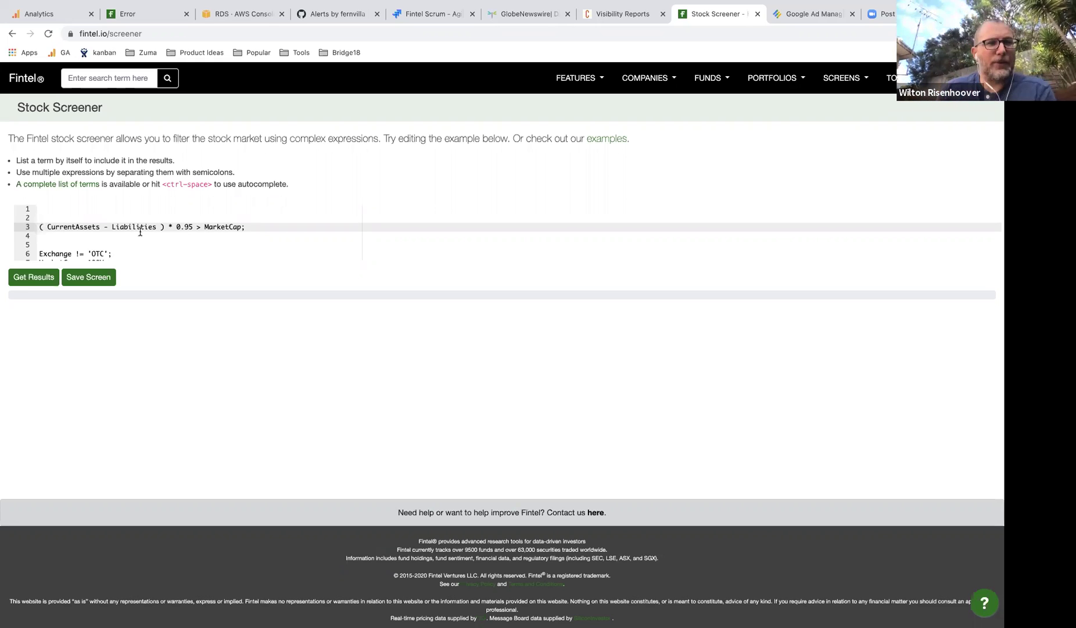
Remove the blank lines above and below the CurrentAssets formula.
key("BackSpace")
key("BackSpace")
key("Down")
key("Down")
key("BackSpace")
key("Down")
key("BackSpace")
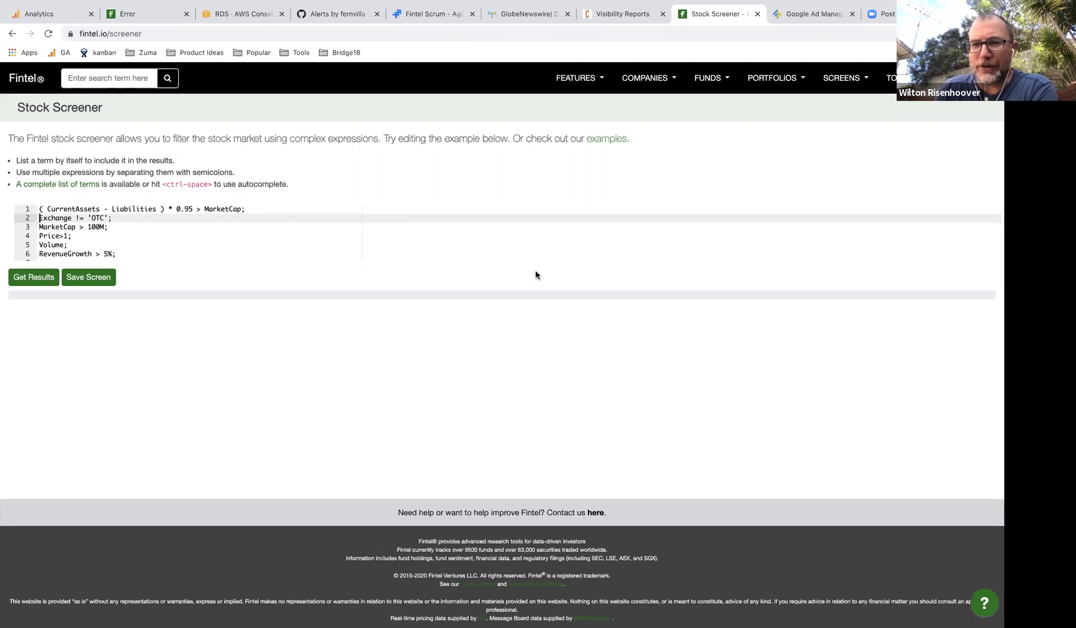
Duplicate the Exchange != 'OTC' filter so that two copies stand above the CurrentAssets formula.
left_click(307, 219)
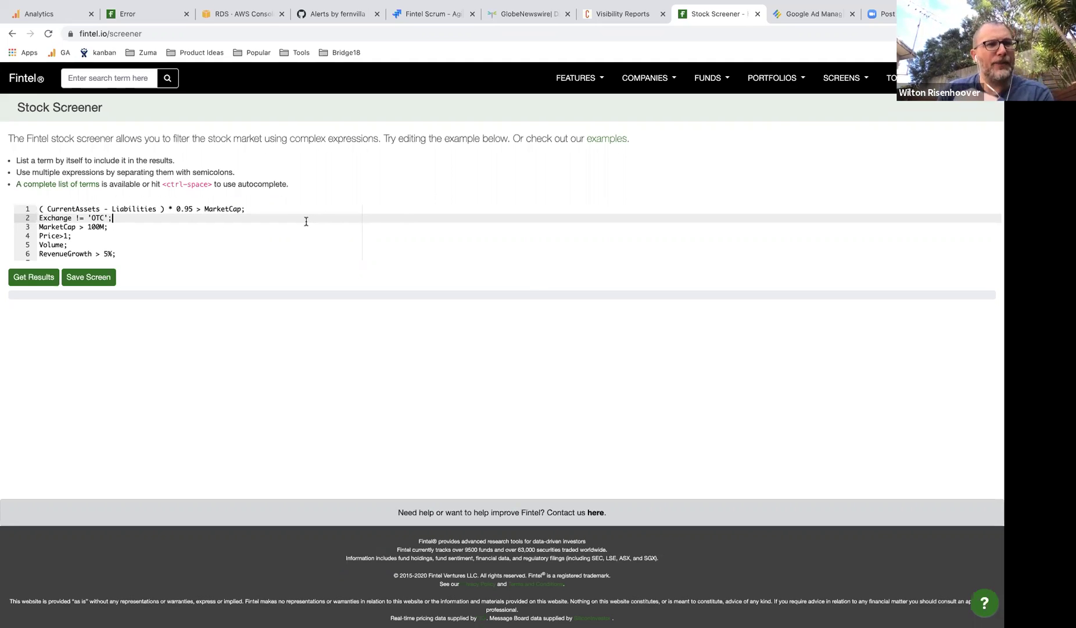
type("x")
key("BackSpace")
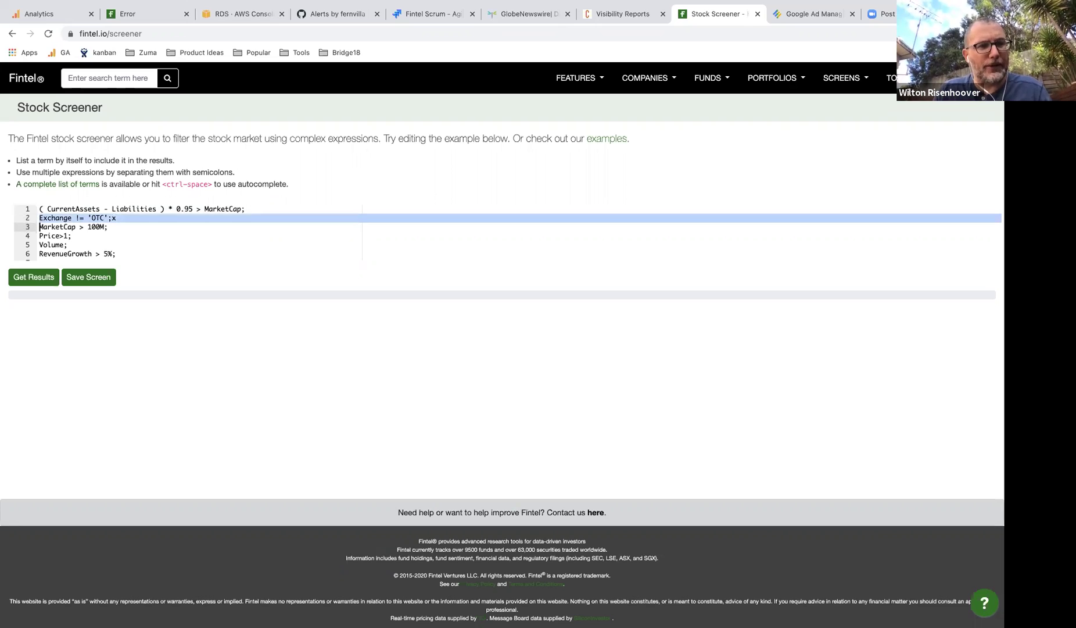
key("ctrl+a")
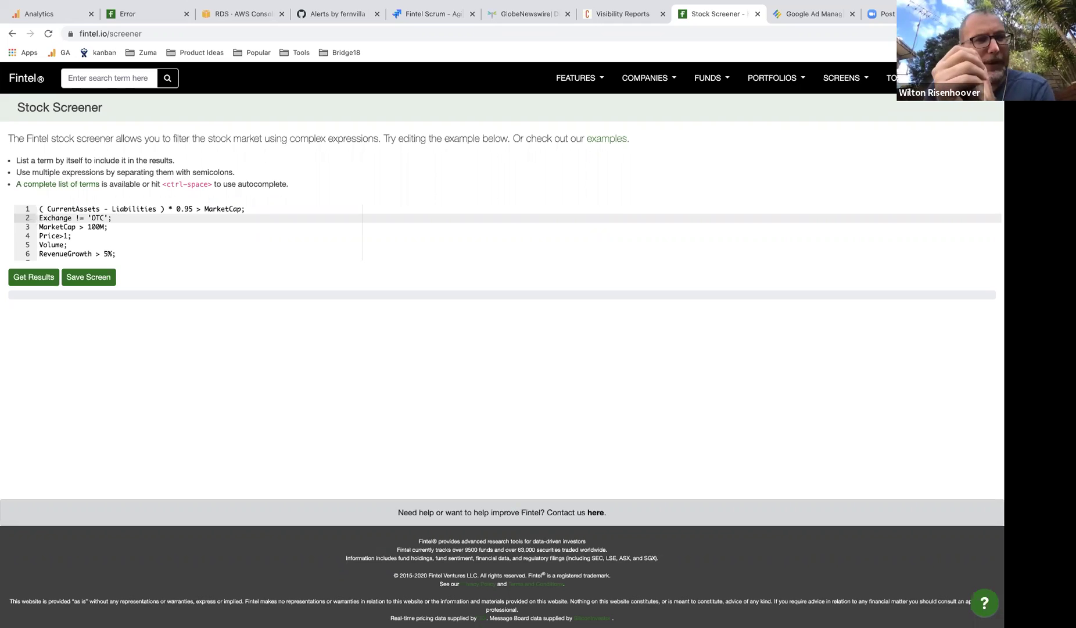
key("shift+Down")
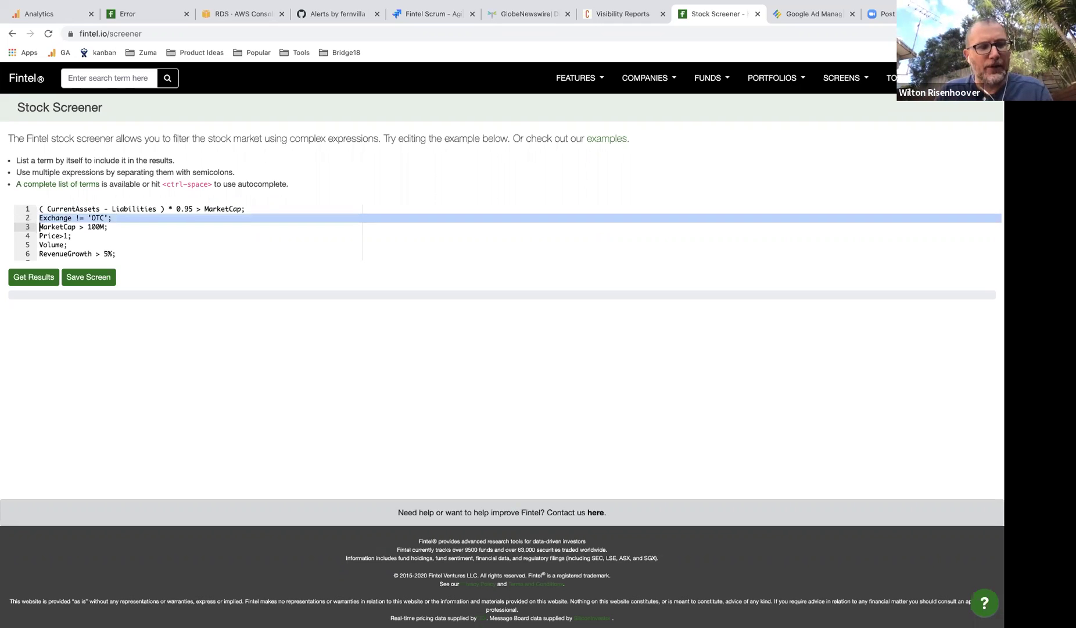
key("BackSpace")
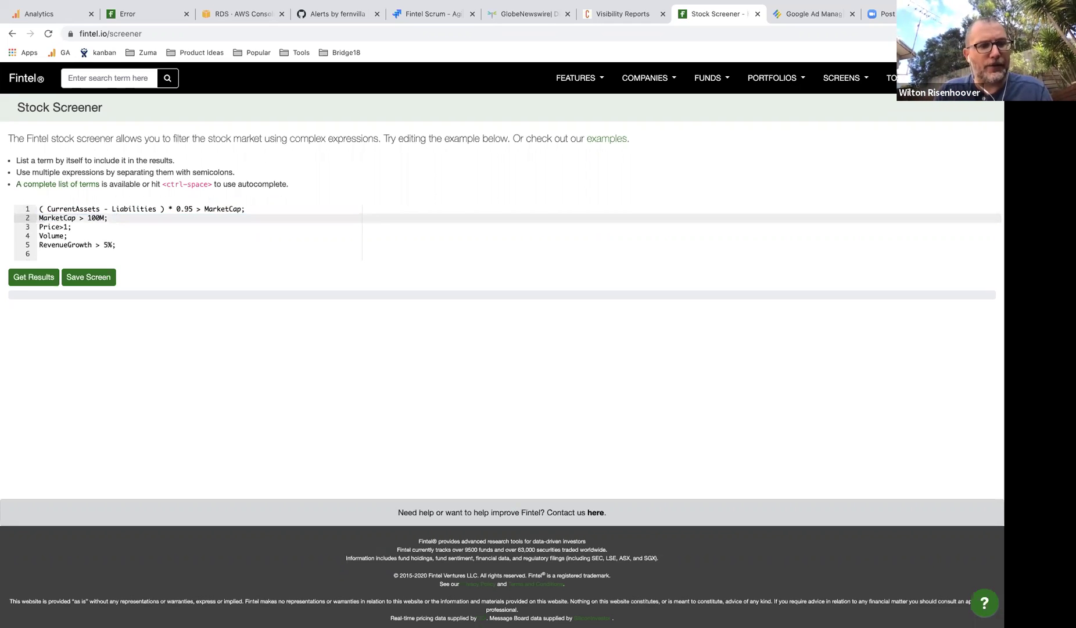
key("super+z")
key("Up")
key("super+v")
key("super+v")
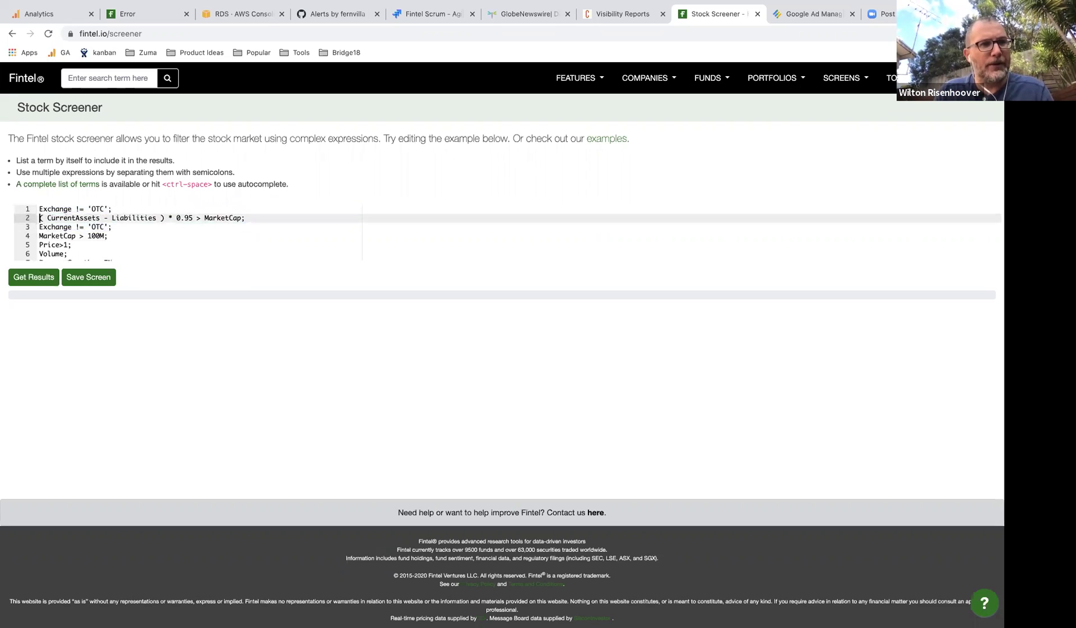
Change the excluded exchange in the first filter line to 'AMEX'.
key("Up")
key("Up")
key("alt+Right")
key("alt+Right")
key("alt+Right")
key("alt+Right")
key("Right")
key("alt+shift+Right")
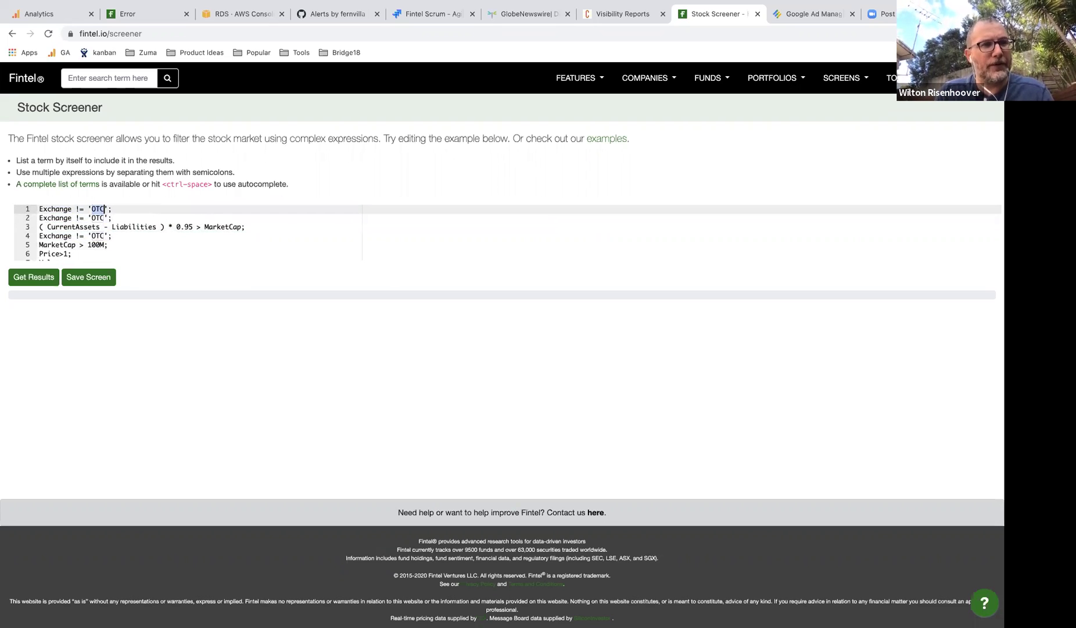
type("AMEX")
Delete the redundant Exchange != 'OTC' line below the CurrentAssets formula.
key("Down")
key("Down")
key("Down")
key("super+Left")
key("shift+Down")
key("BackSpace")
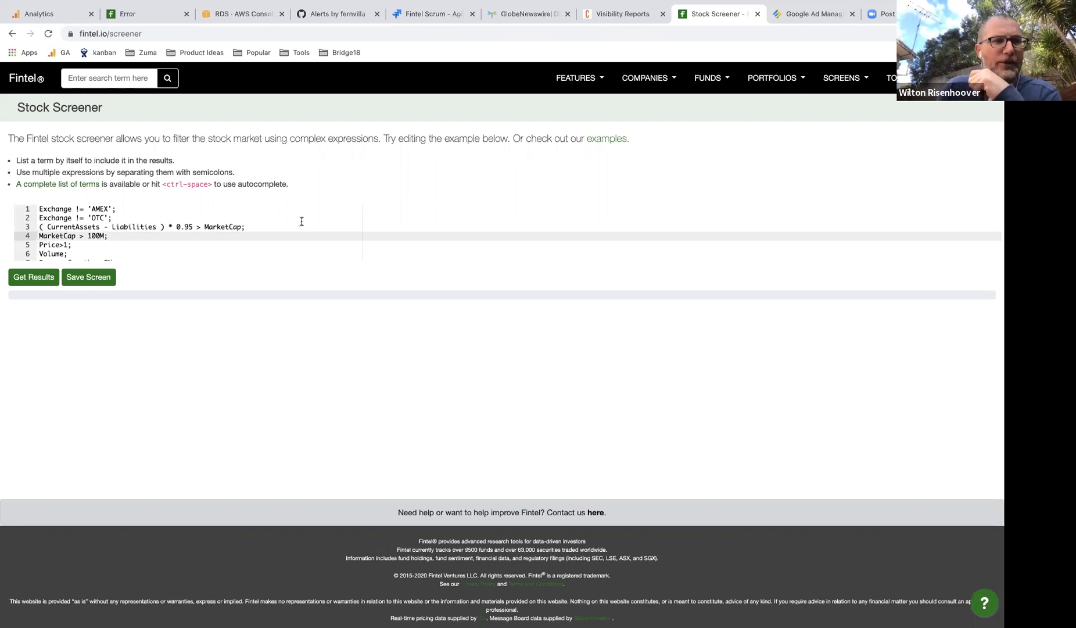
left_click(100, 208)
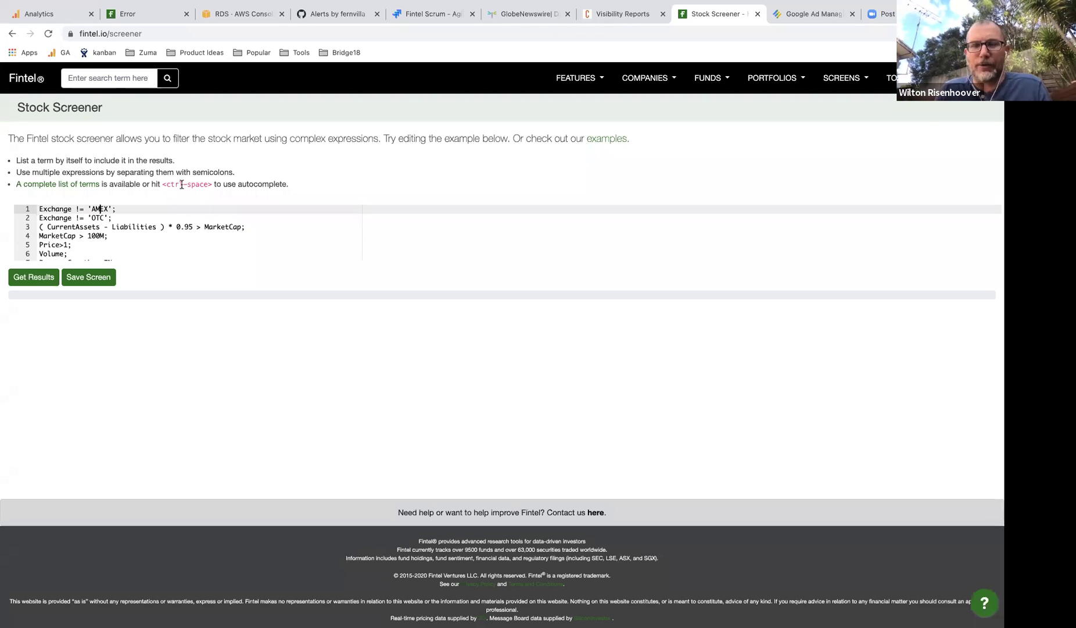
Open the complete list of screener terms in a new tab, look through its categories and return to the Stock Screener.
right_click(52, 186)
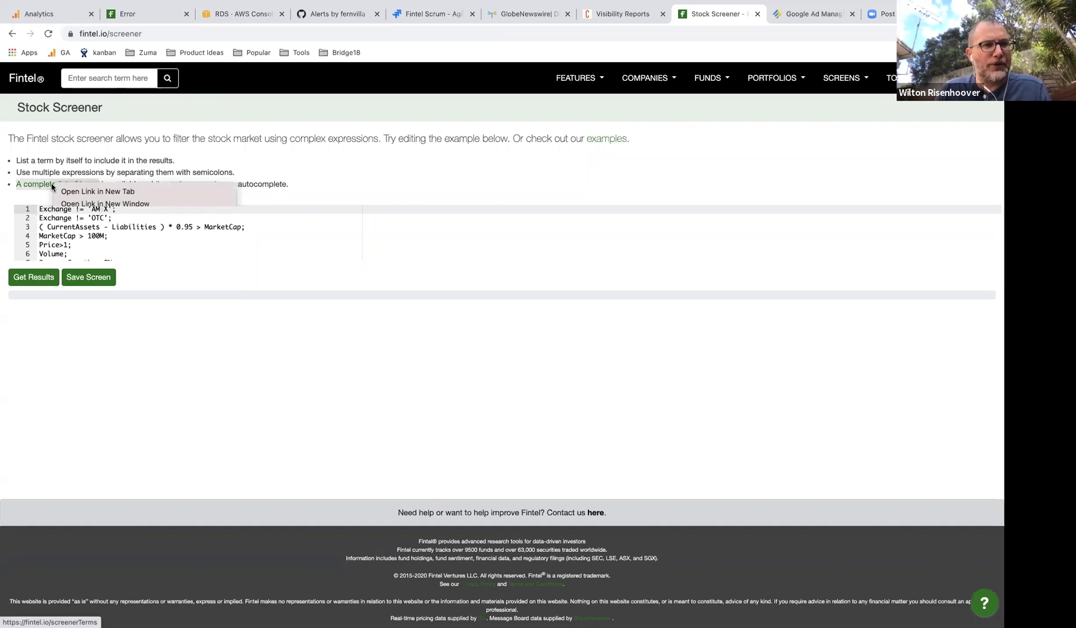
left_click(93, 191)
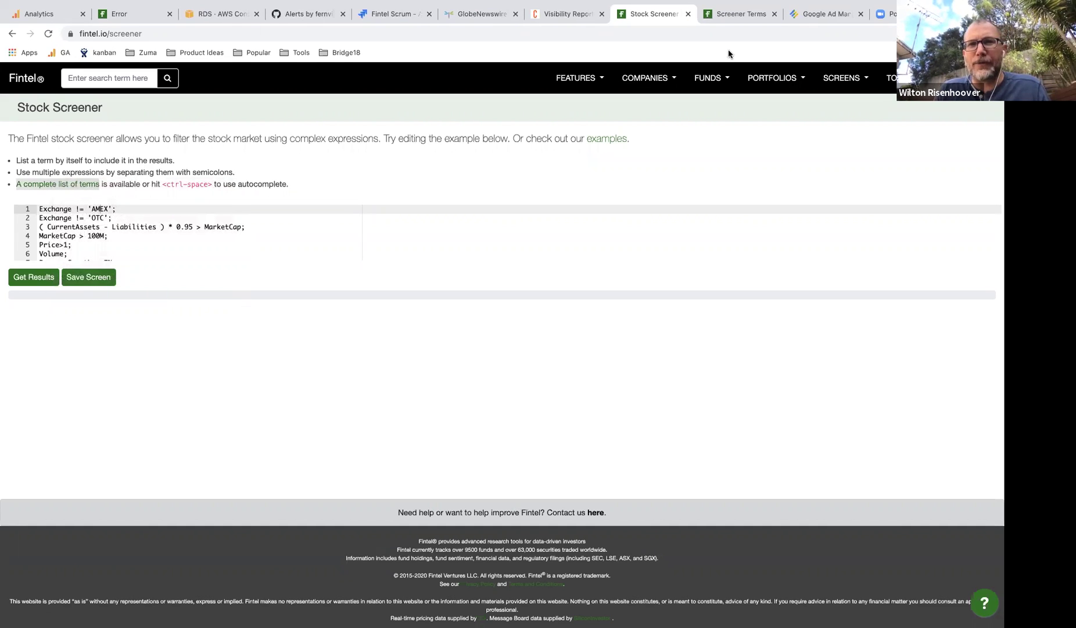
left_click(739, 14)
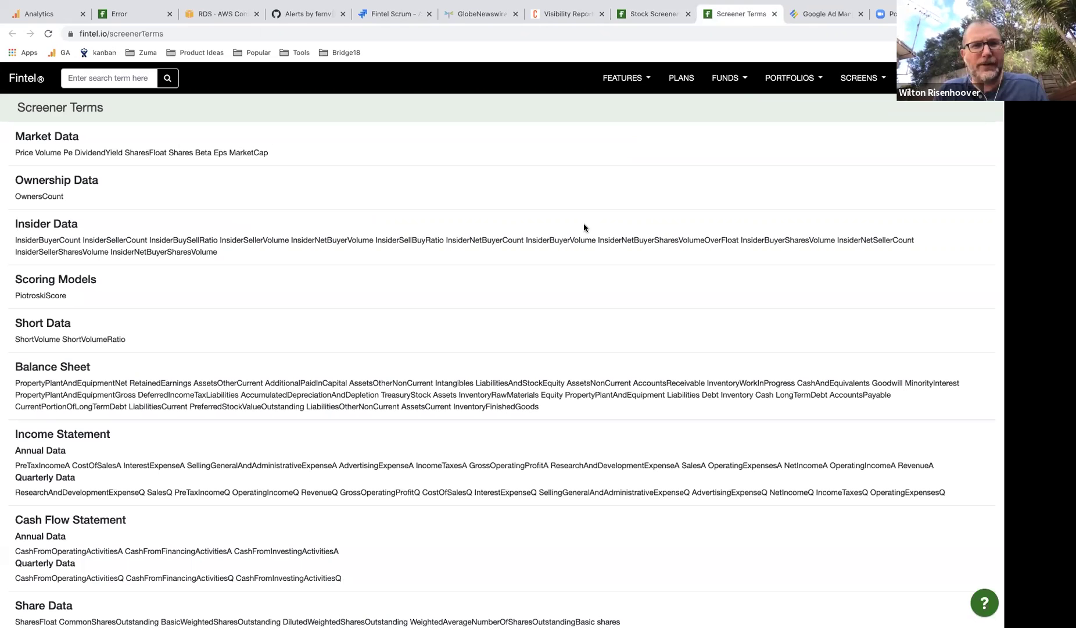
scroll(583, 227, "down", 2)
scroll(584, 227, "down", 1)
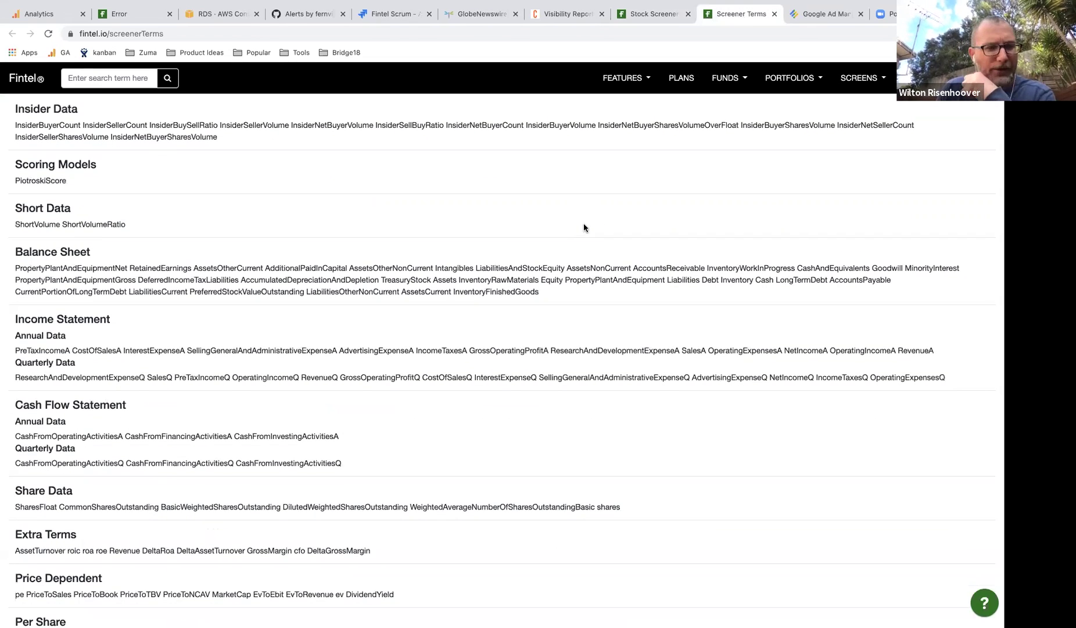
scroll(584, 227, "down", 2)
scroll(584, 228, "down", 3)
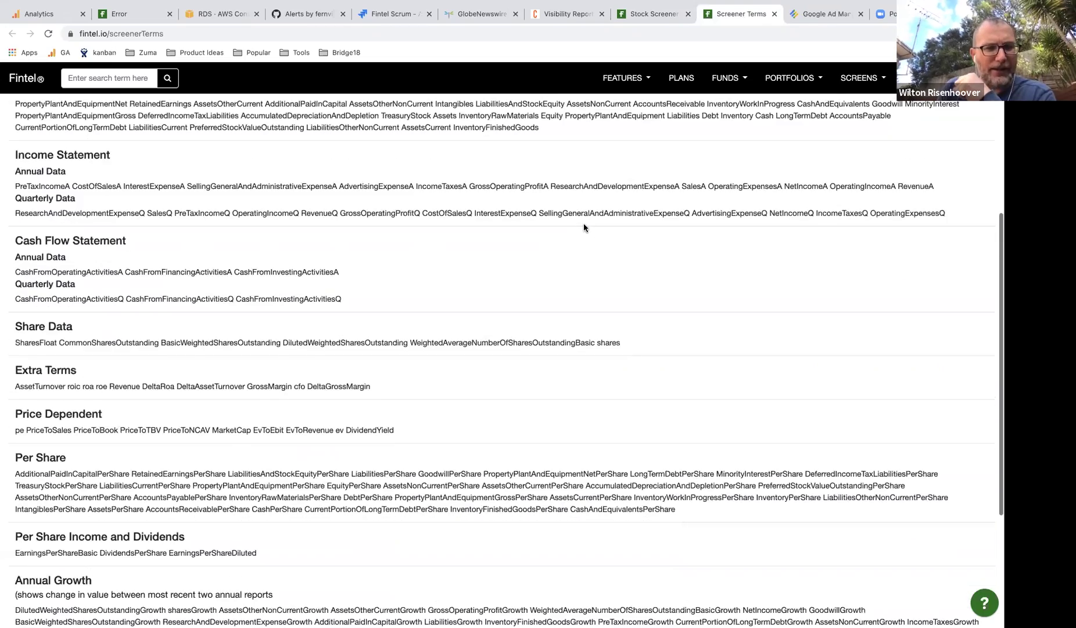
scroll(584, 227, "down", 3)
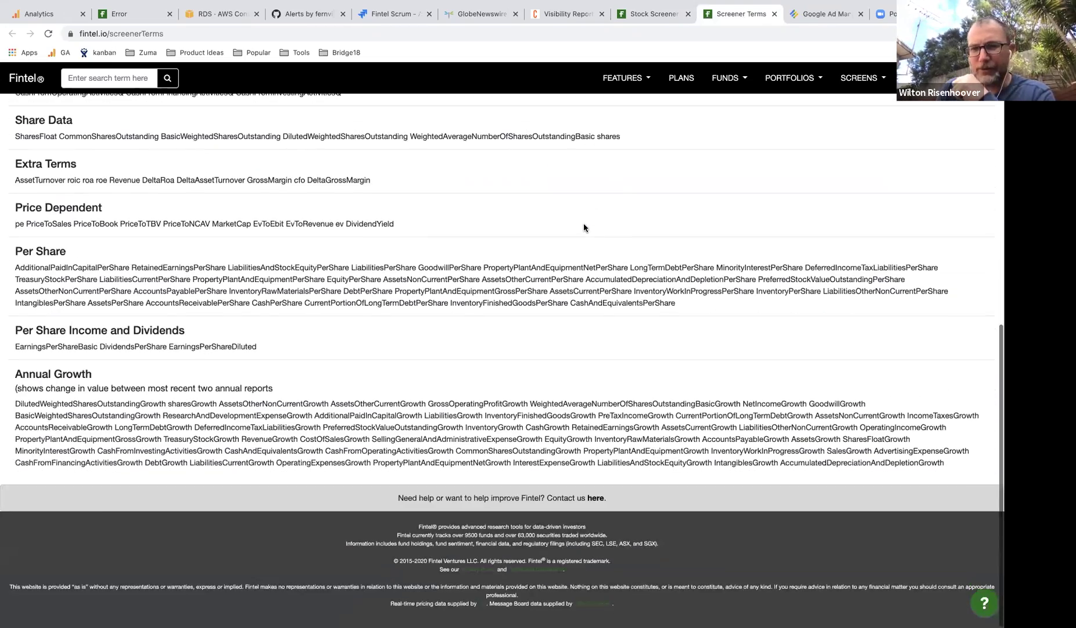
scroll(584, 227, "up", 7)
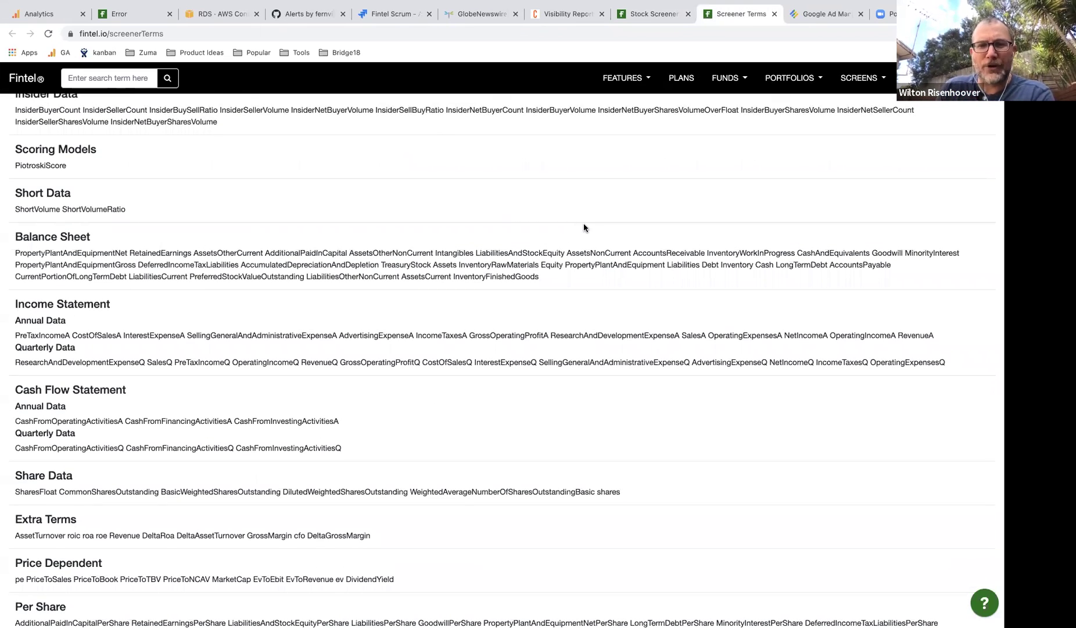
scroll(569, 194, "up", 3)
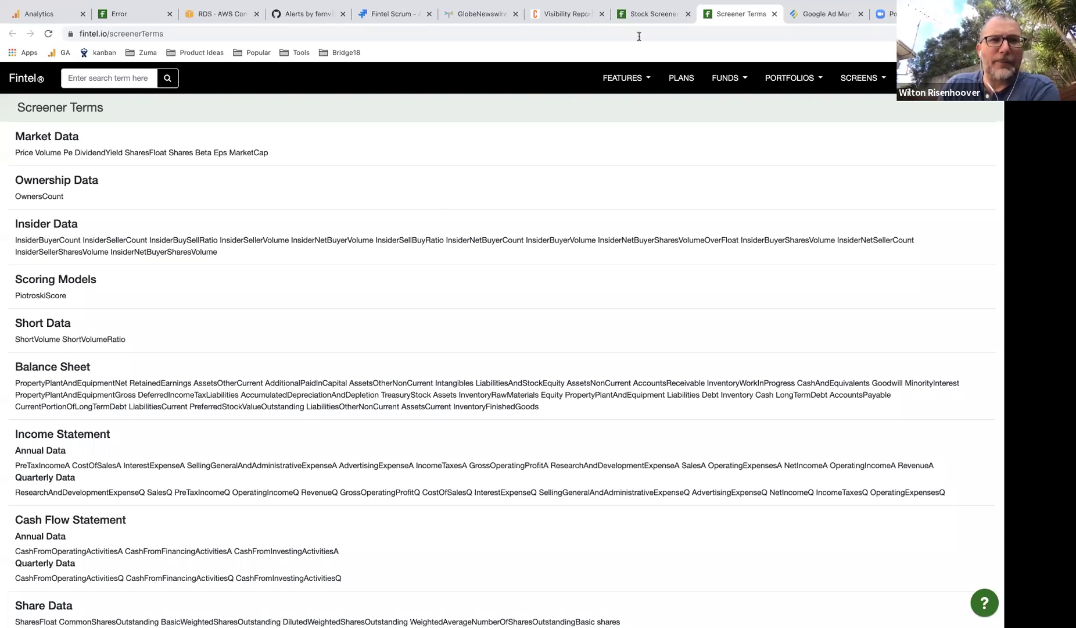
left_click(656, 15)
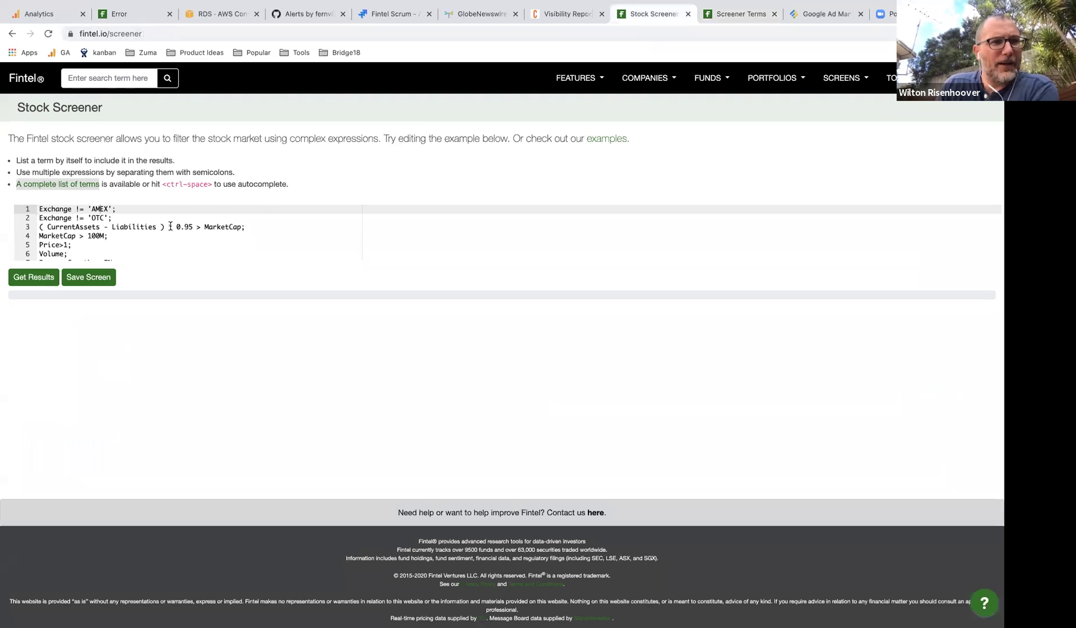
Check the Screener Terms page once more and switch back to the Stock Screener.
left_click(725, 18)
scroll(448, 267, "down", 1)
scroll(448, 267, "up", 1)
left_click(647, 17)
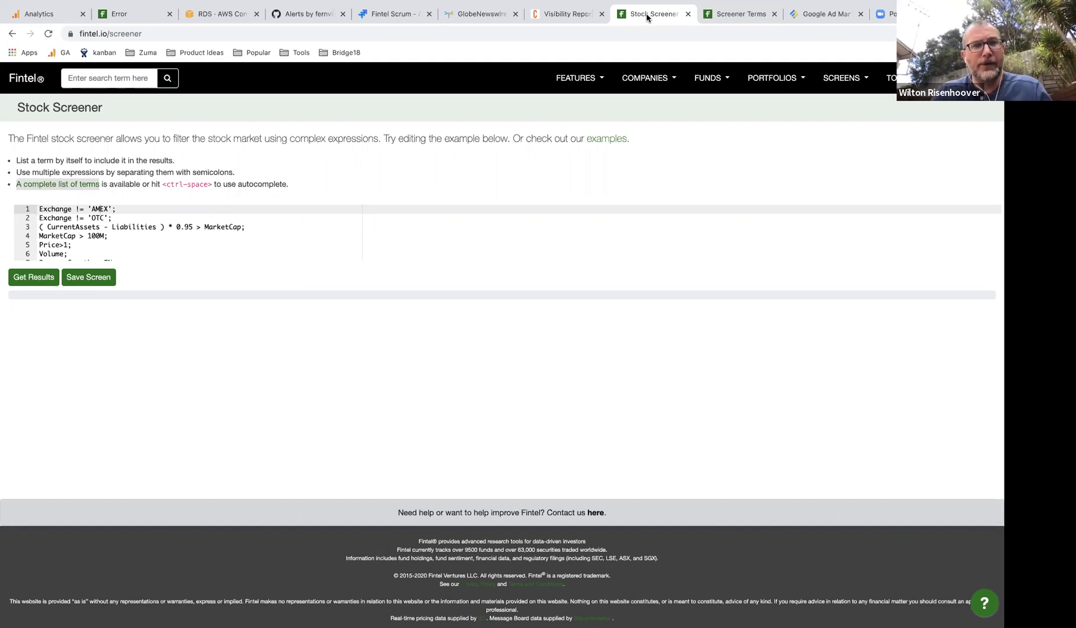
Open the Fintel Developer Hub at developers.fintel.io in a new tab.
key("ctrl+t")
type("fin")
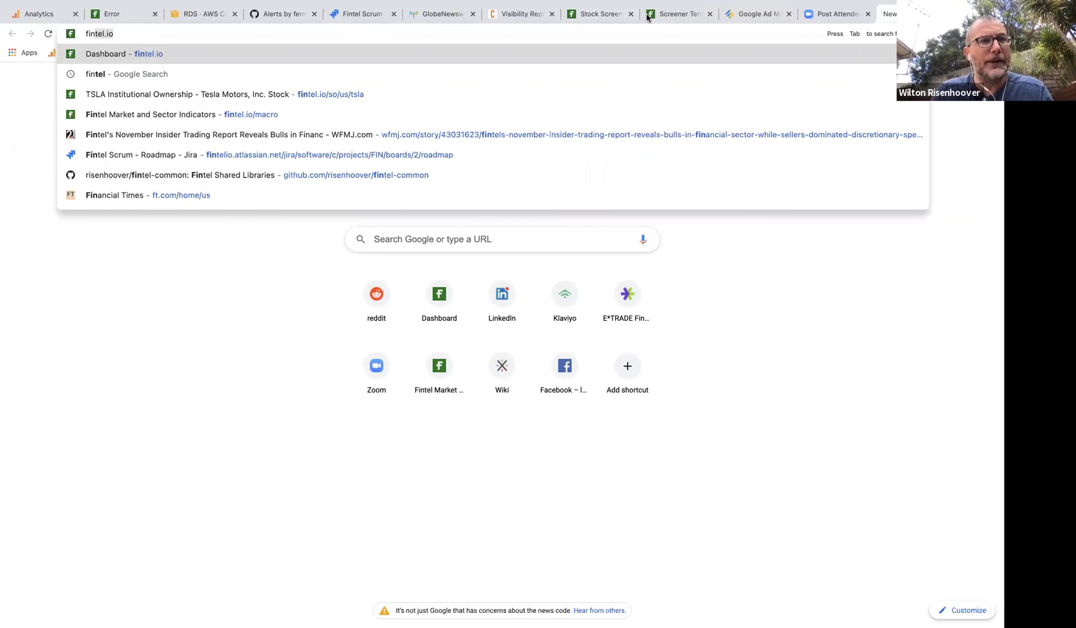
key("BackSpace")
key("BackSpace")
key("BackSpace")
key("BackSpace")
type("deve")
key("Return")
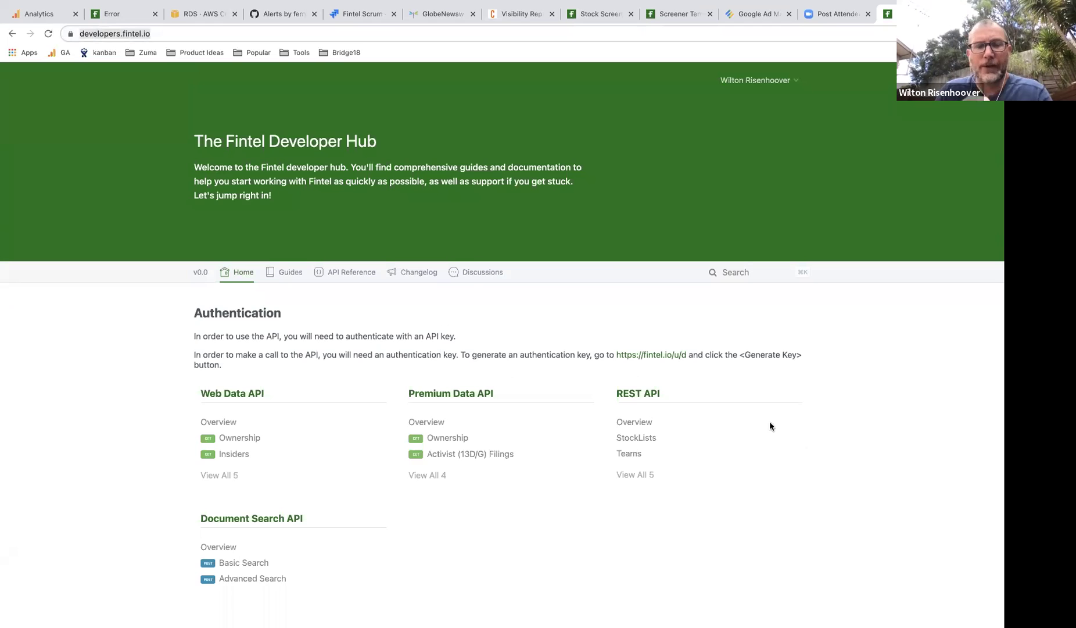
left_click(572, 227)
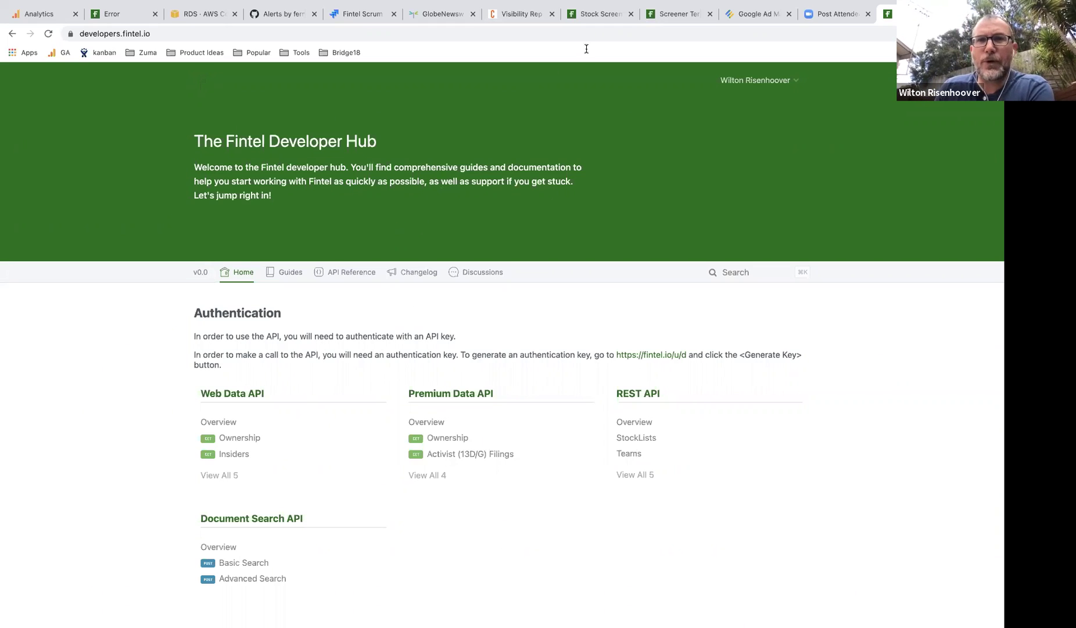
Return to the Stock Screener and go through the remaining expression lines down to the end and back.
left_click(602, 16)
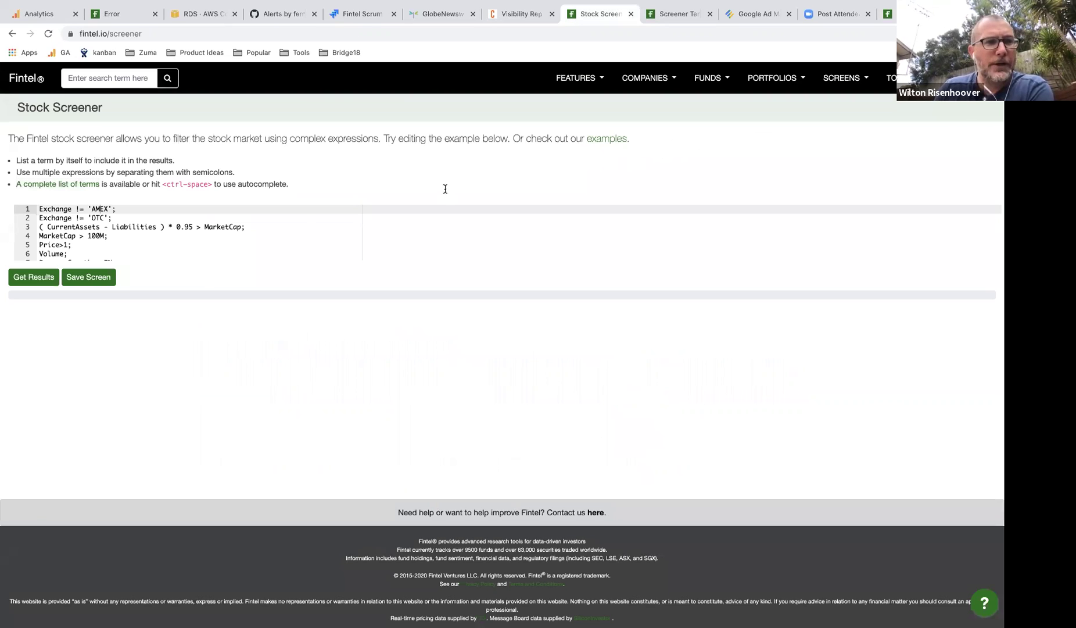
left_click(289, 238)
key("Down")
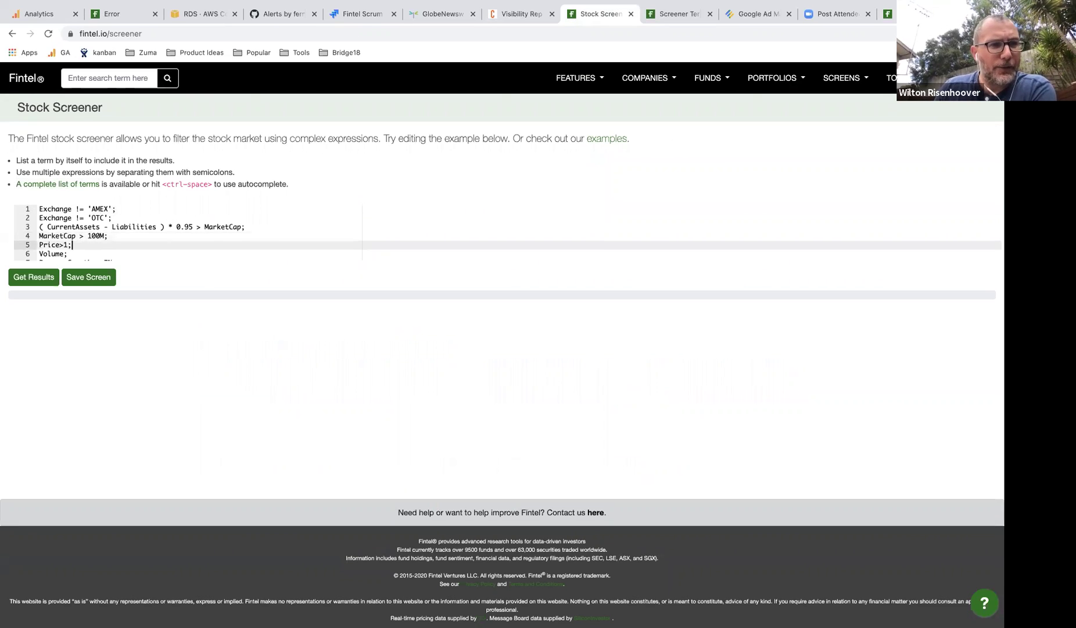
key("Down")
key("Down")
key("Down")
key("Up")
key("super+Up")
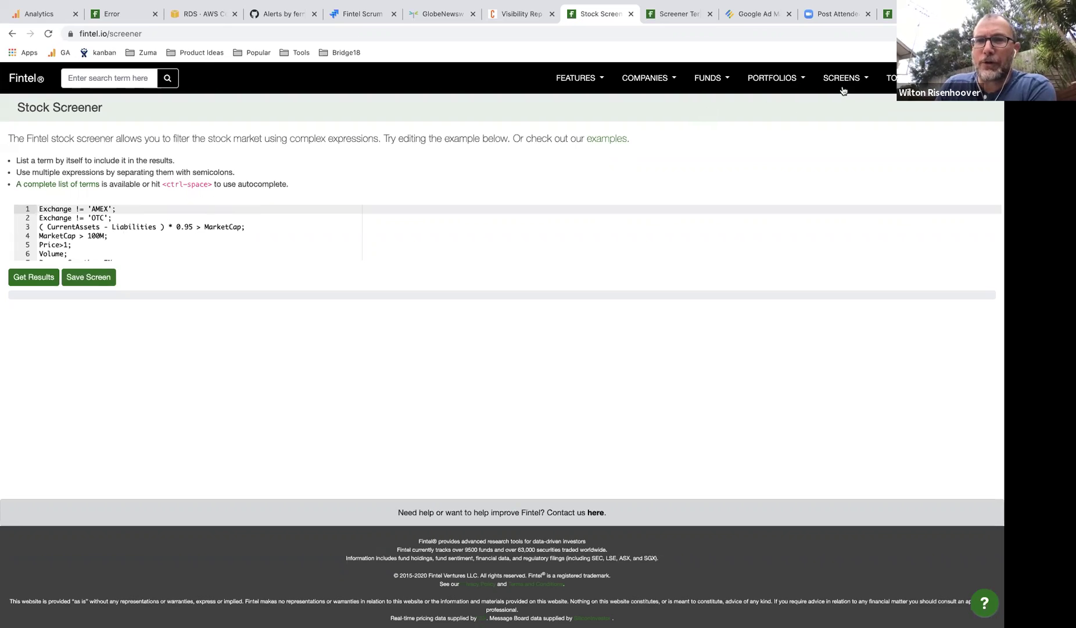
Open the Investing Strategies and Stock Screens page.
mouse_move(846, 83)
left_click(852, 117)
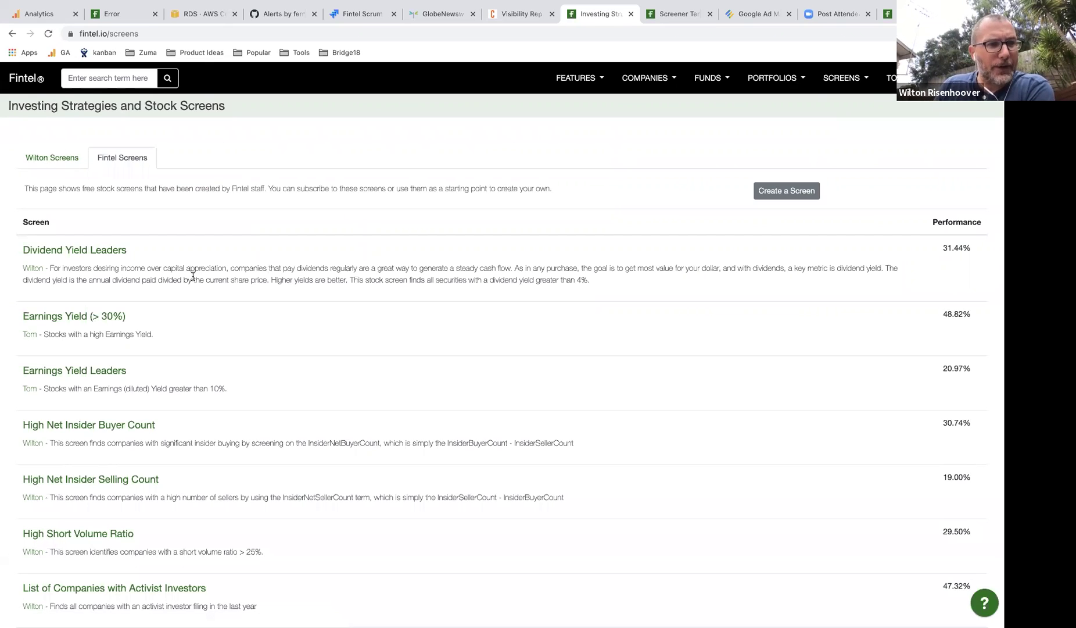
Open the Dividend Yield Leaders screen and look over its rule, performance chart and current holdings.
left_click(77, 252)
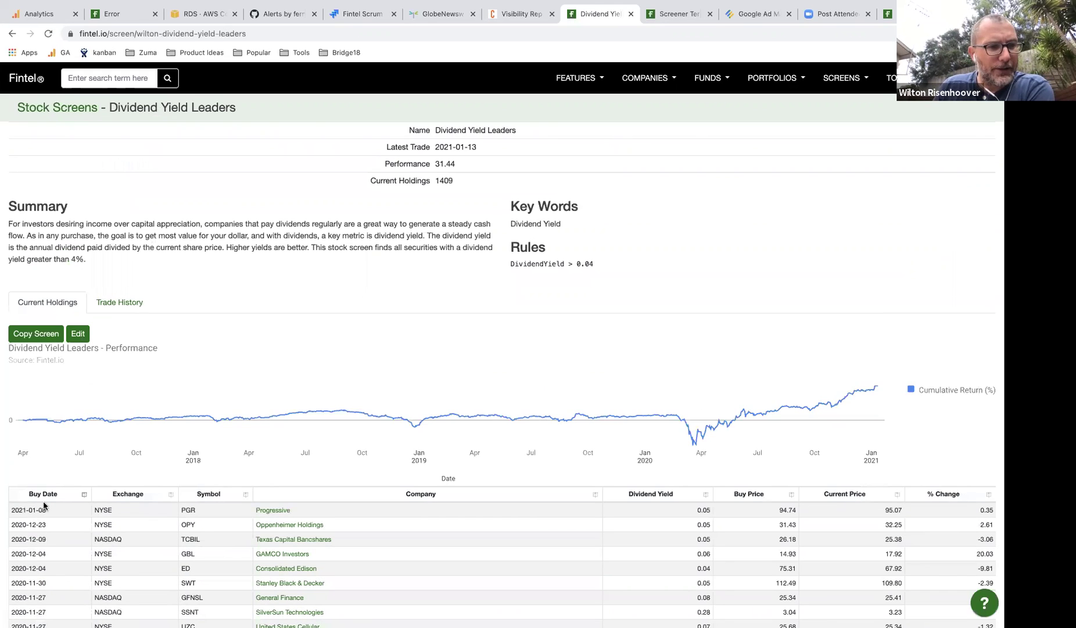
scroll(44, 506, "down", 3)
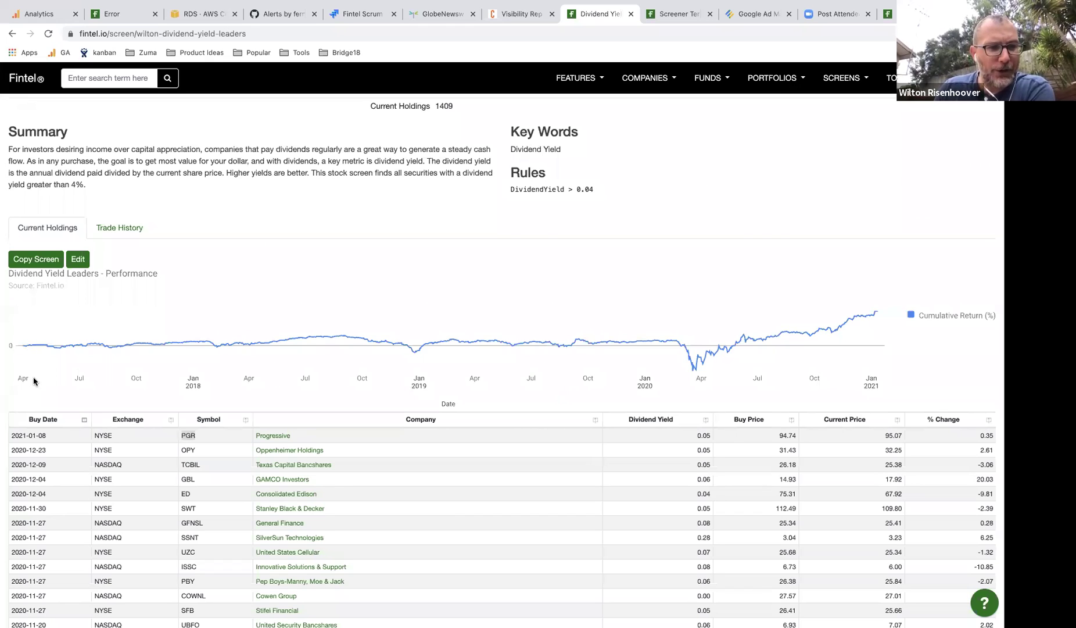
left_click_drag(13, 435, 44, 436)
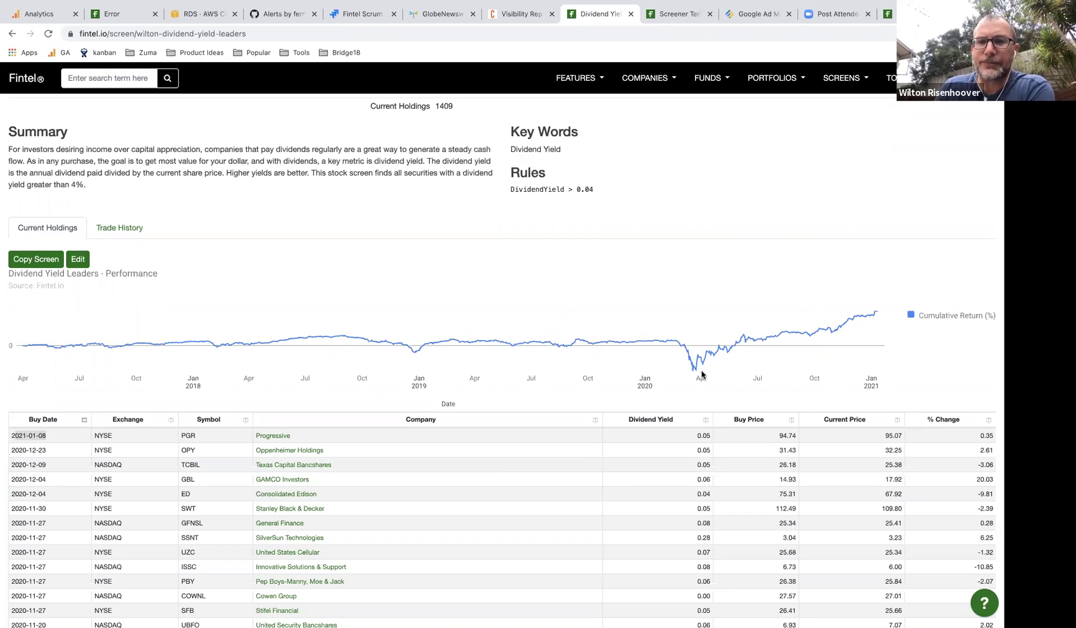
scroll(703, 372, "down", 1)
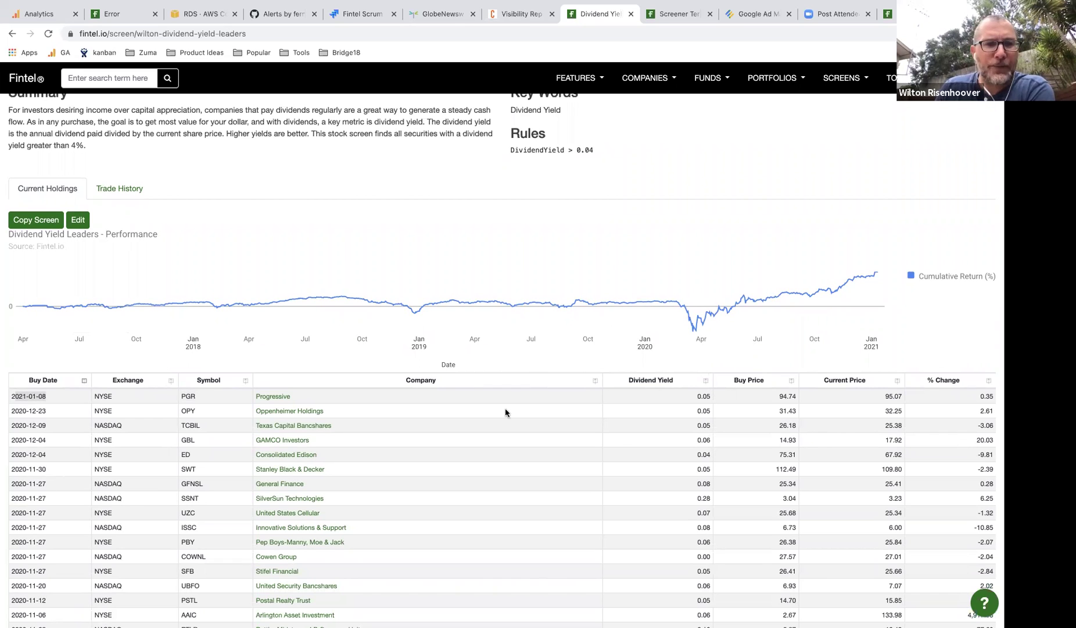
scroll(506, 412, "down", 3)
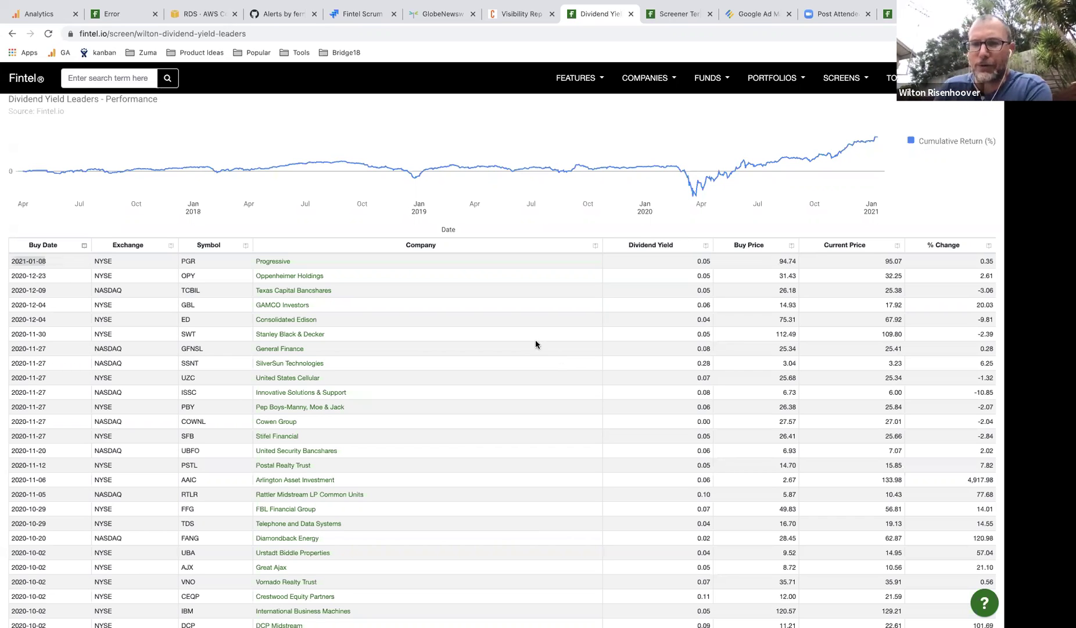
Go back past the list of stock screens to the Stock Screener page.
left_click(76, 71)
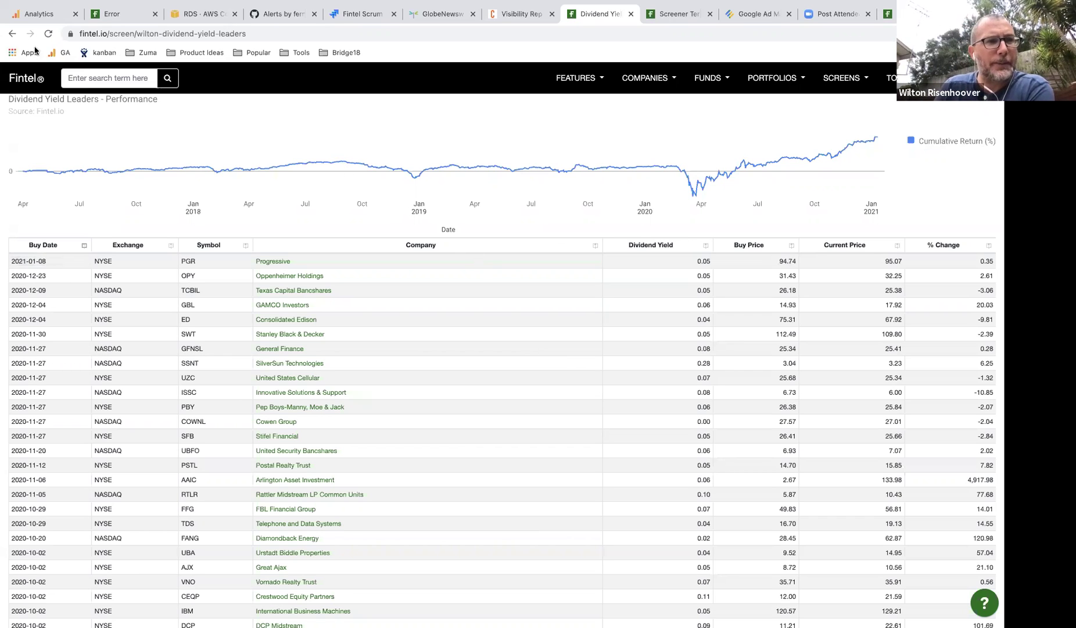
left_click(12, 33)
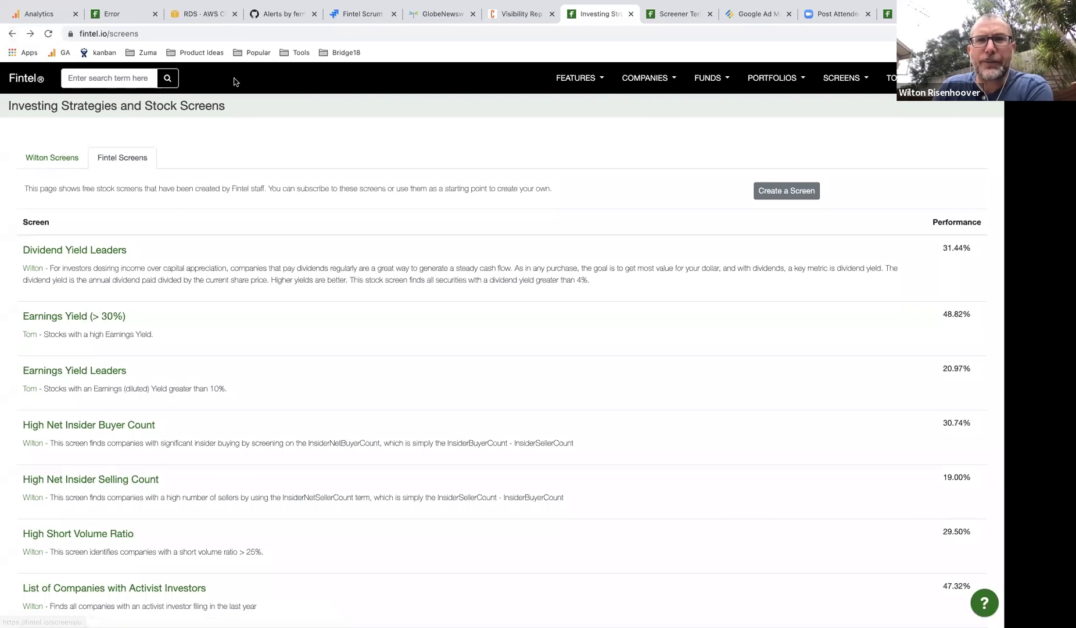
left_click(12, 33)
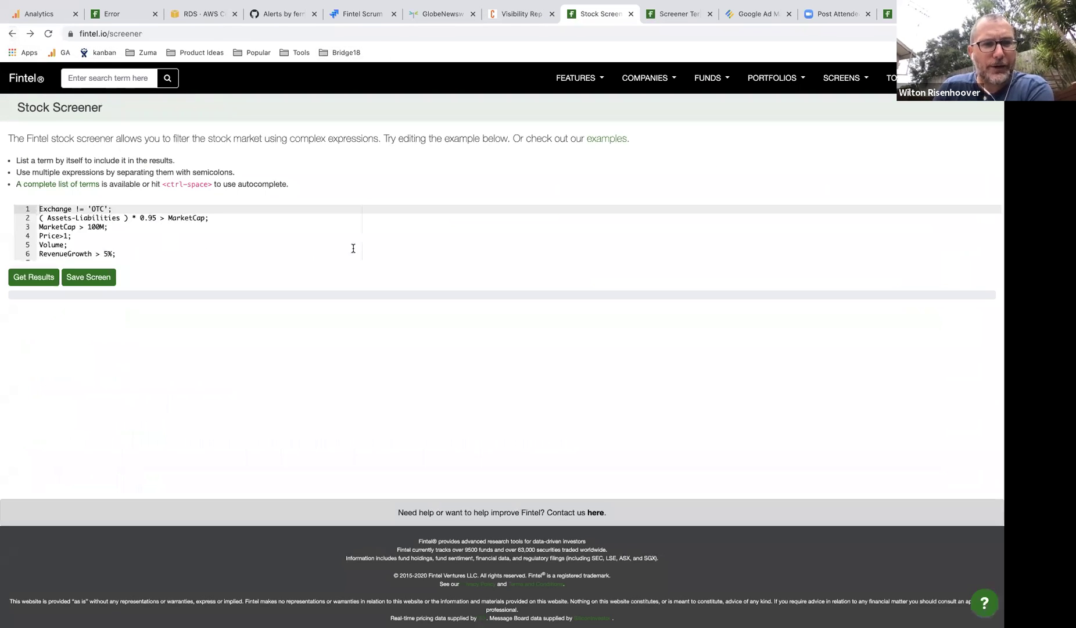
Insert an empty line below the Exchange != 'OTC' expression.
left_click(324, 238)
left_click(75, 227)
key("Up")
key("Up")
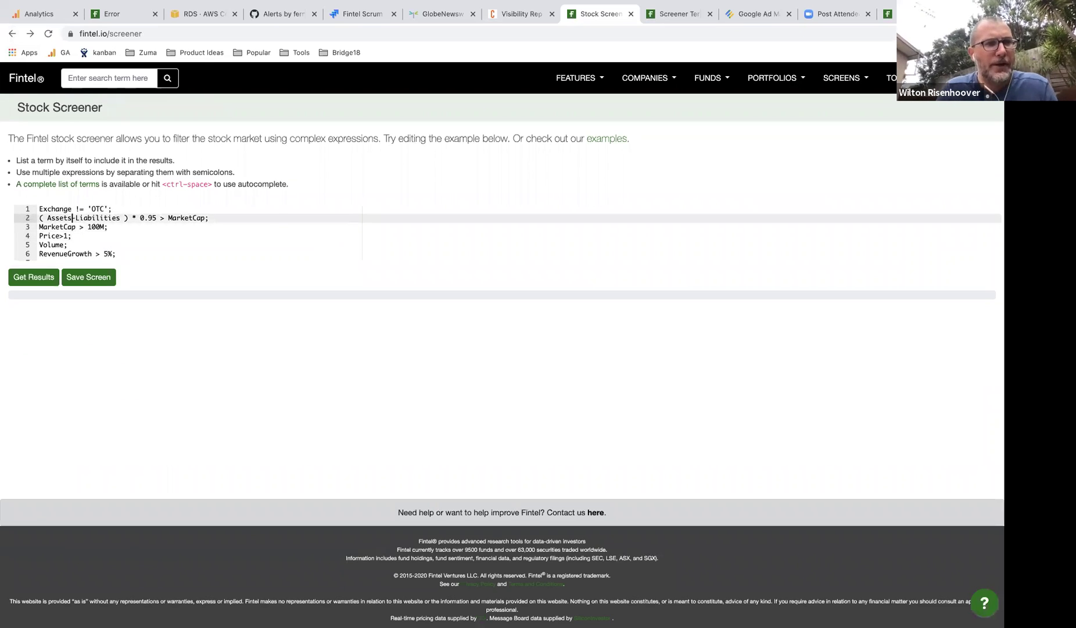
key("End")
key("Return")
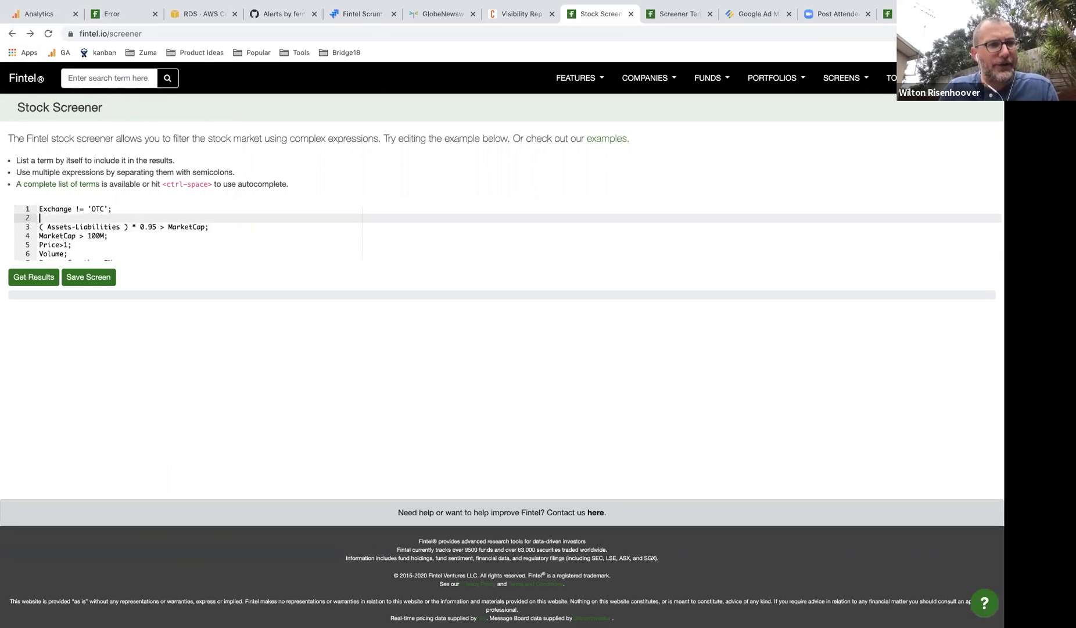
Walk through the parts of the Exchange != 'OTC' expression on the first line.
key("Up")
key("Down")
key("Up")
key("Down")
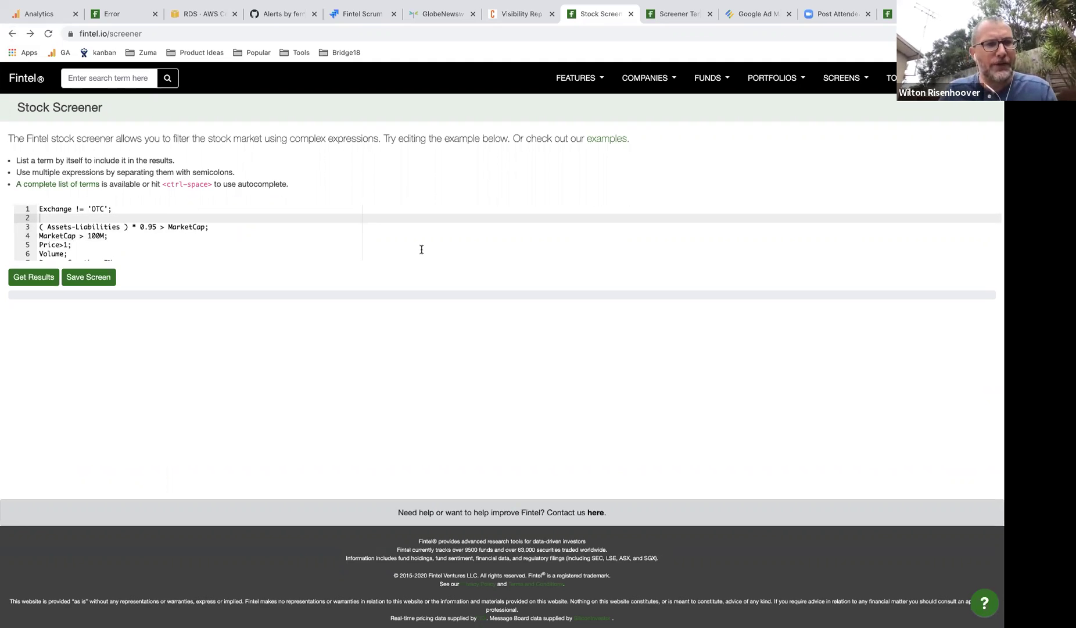
left_click(181, 229)
key("Up")
key("Up")
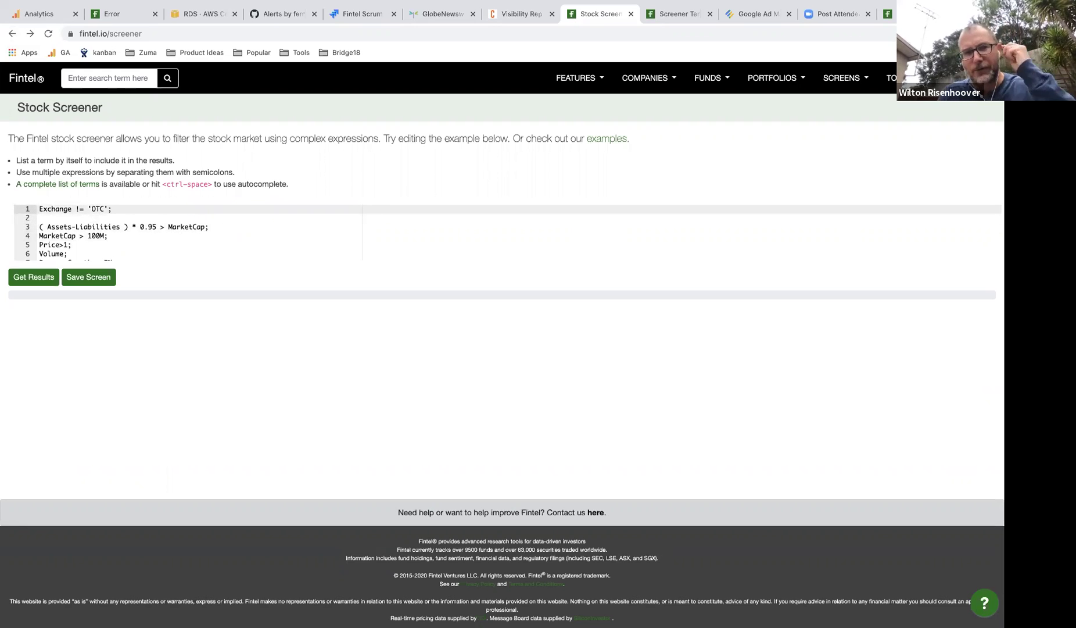
key("Left")
key("Left")
key("Left")
key("Left")
key("Left")
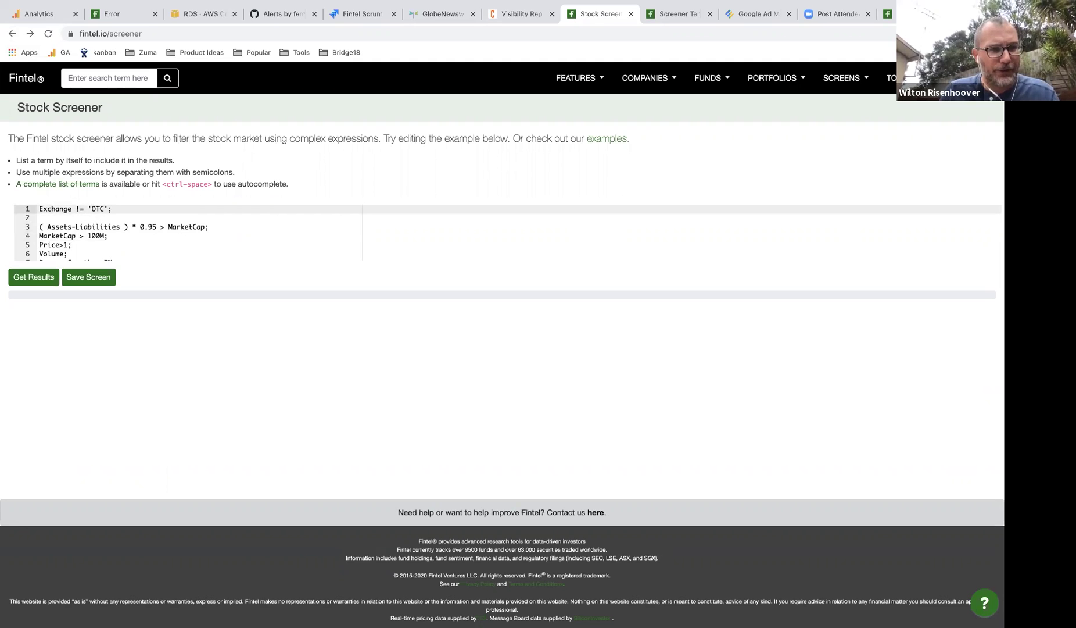
key("Left")
key("Left")
key("Left")
key("Left")
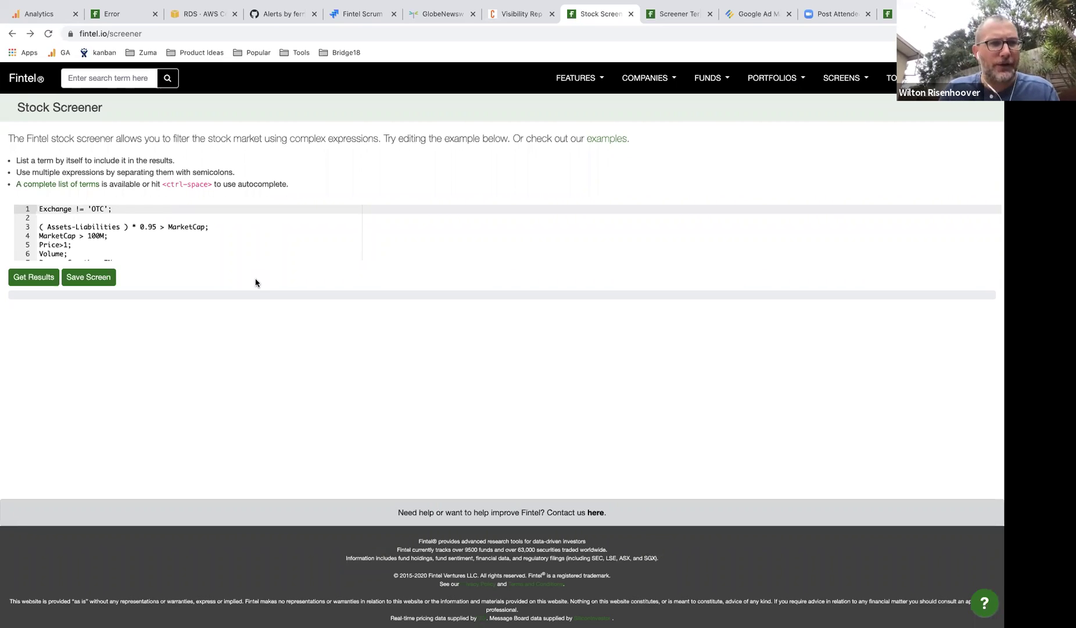
left_click(142, 218)
key("Up")
key("alt+Right")
key("alt+Right")
key("Right")
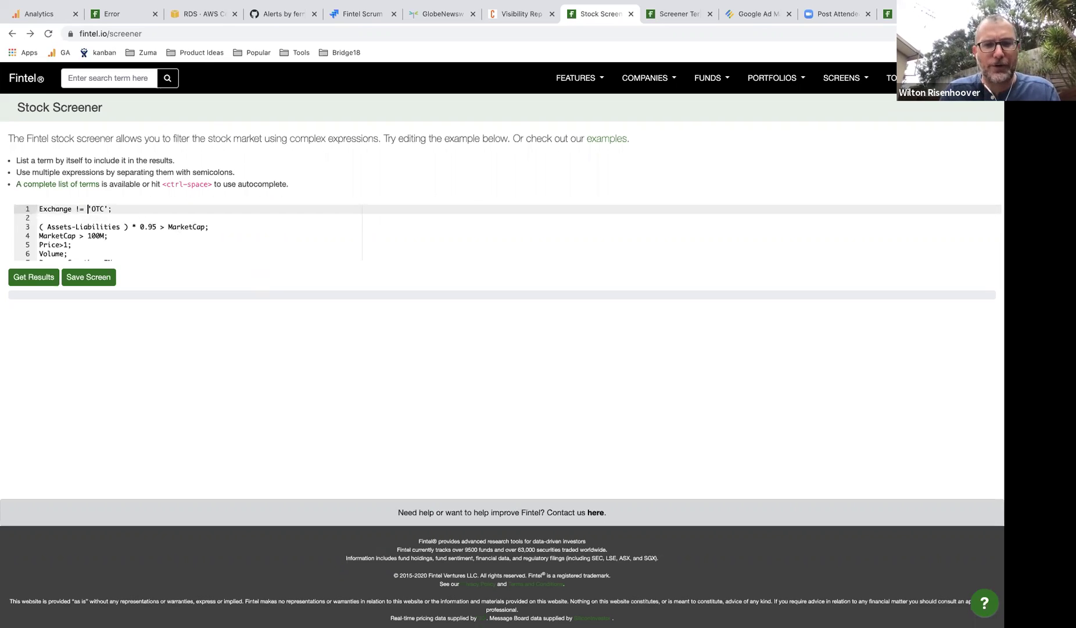
key("BackSpace")
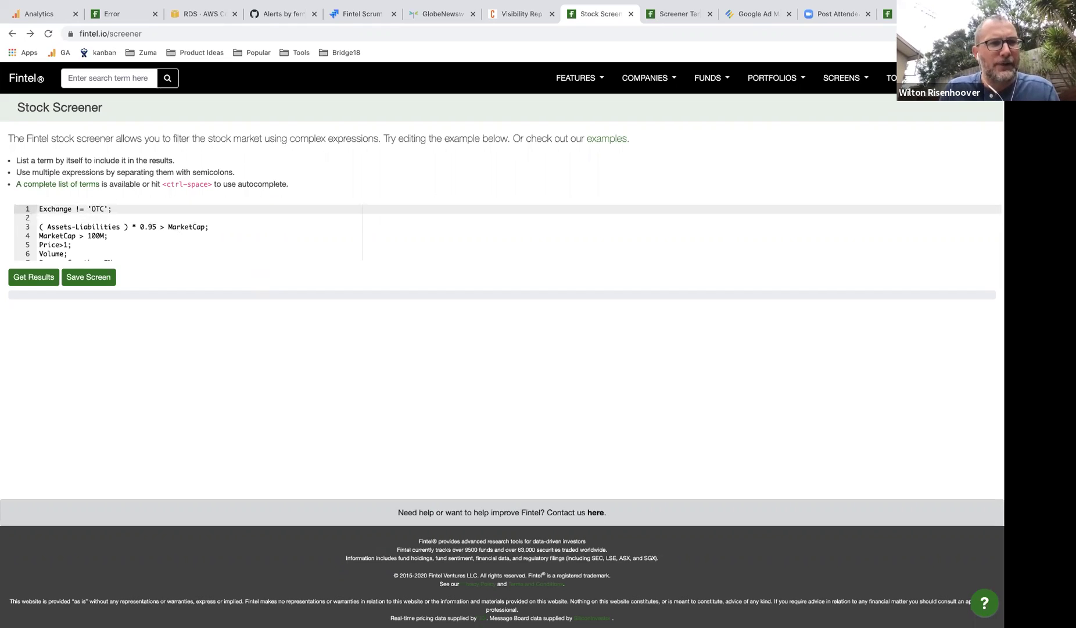
Put spaces around the minus sign so the expression reads ( Assets - Liabilities ) * 0.95 > MarketCap.
key("Down")
key("Down")
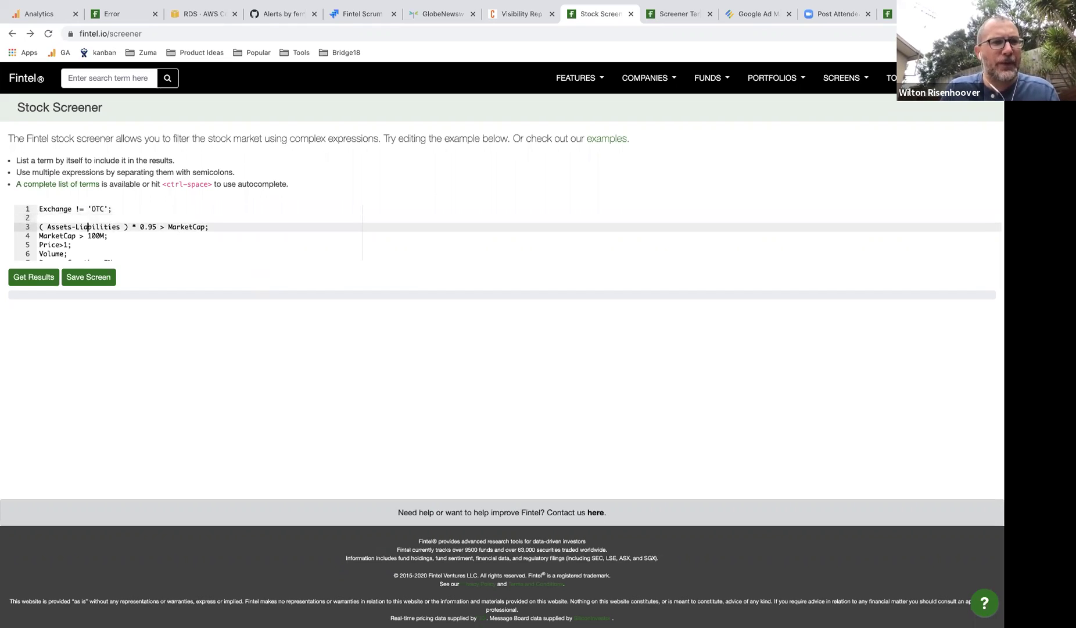
key("Left")
key("Left")
key("Right")
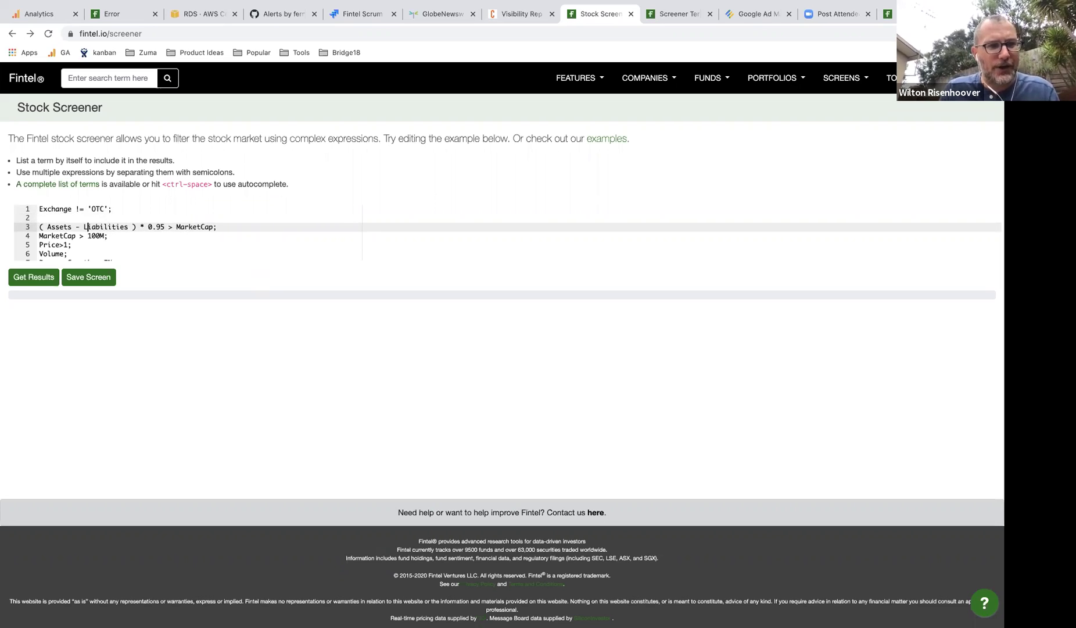
Remove the empty line above the ( Assets - Liabilities ) expression.
key("Up")
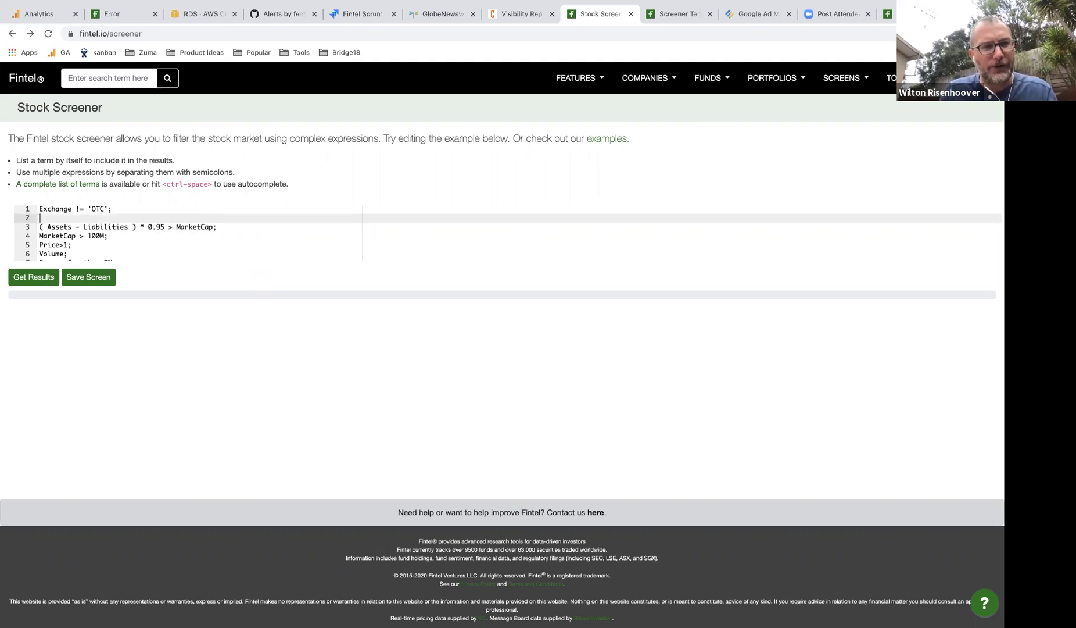
key("Down")
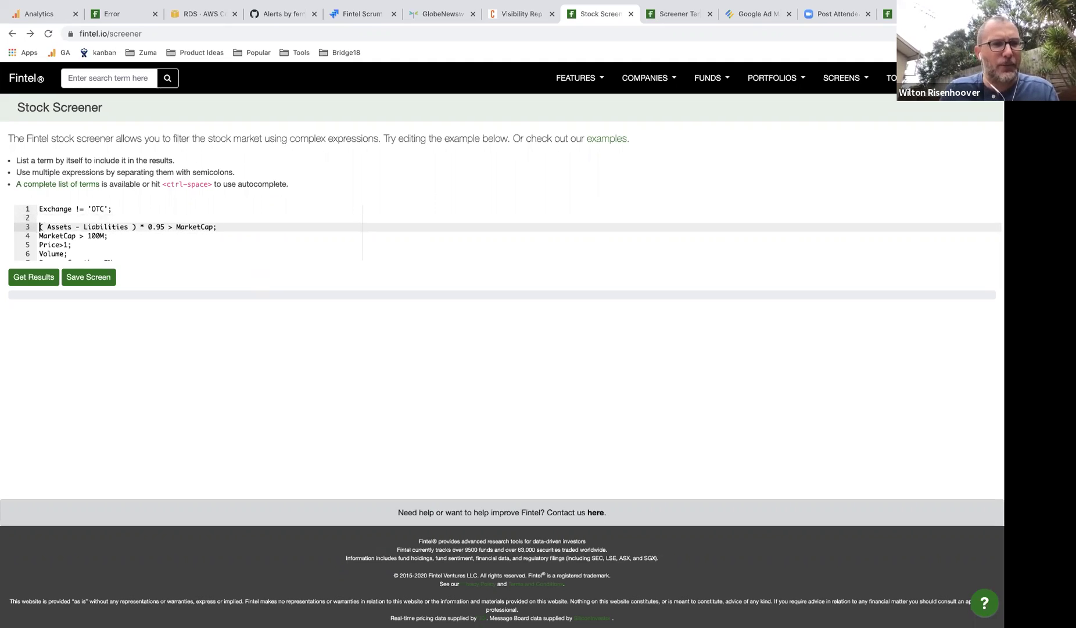
key("BackSpace")
key("Up")
Run the screen to list matching companies, restart the run once and cancel it.
left_click(34, 278)
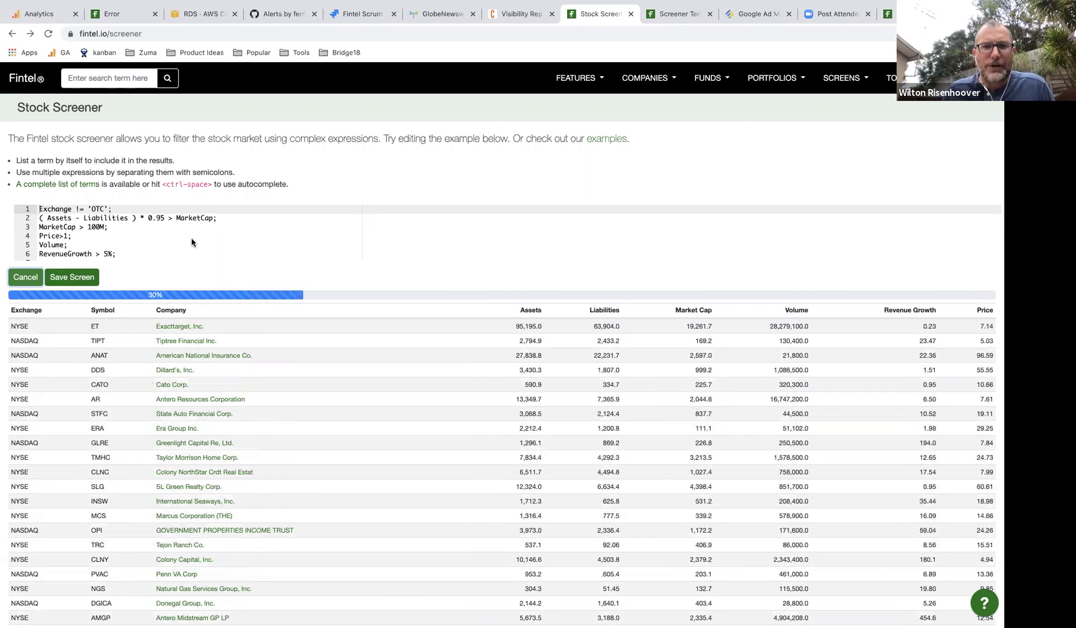
left_click(25, 277)
left_click(30, 283)
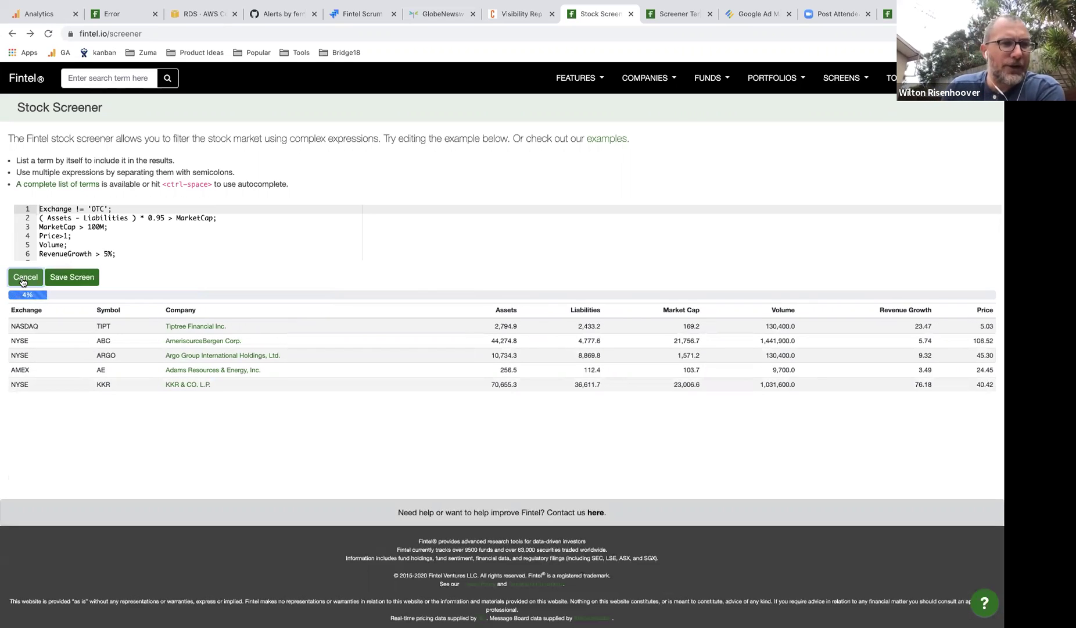
left_click(24, 279)
Duplicate the Exchange != 'OTC' expression line, keeping an empty line below the copy.
left_click(110, 243)
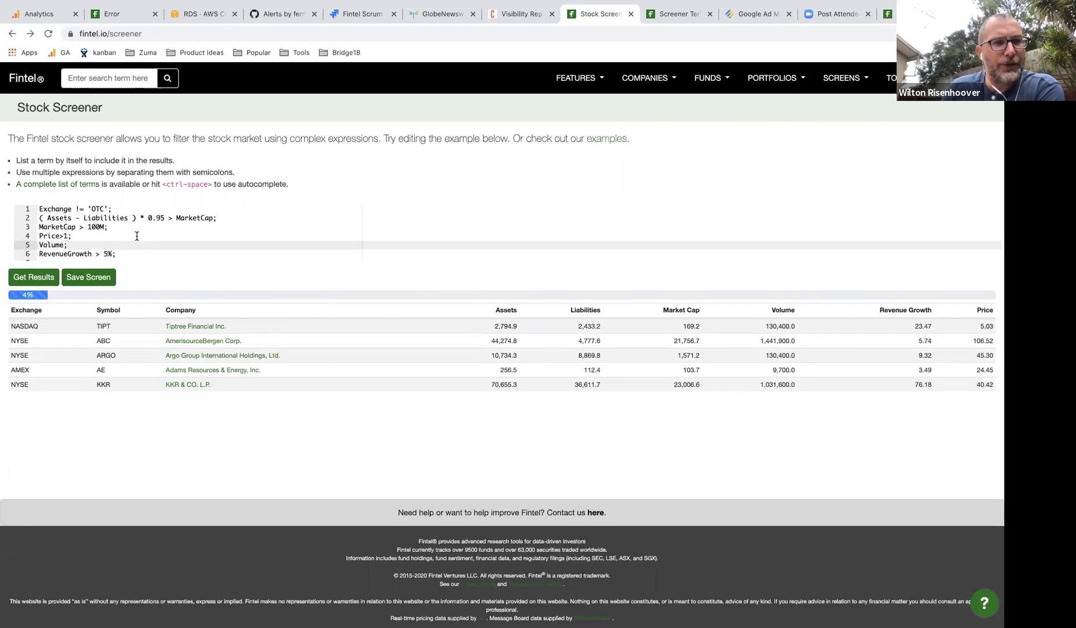
scroll(137, 235, "down", 1)
scroll(137, 235, "up", 1)
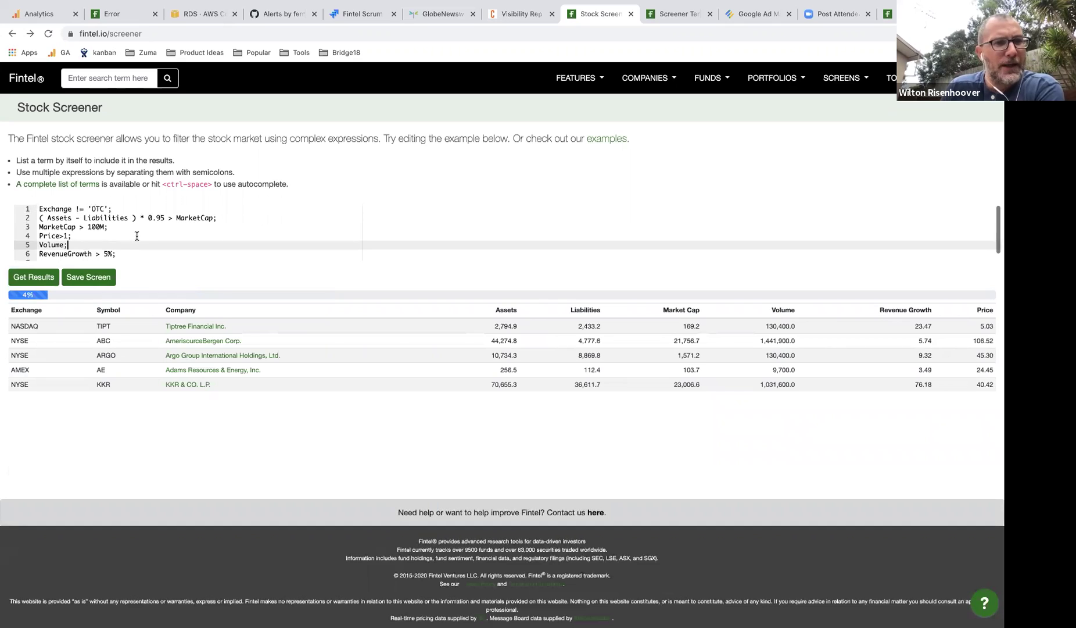
left_click(119, 211)
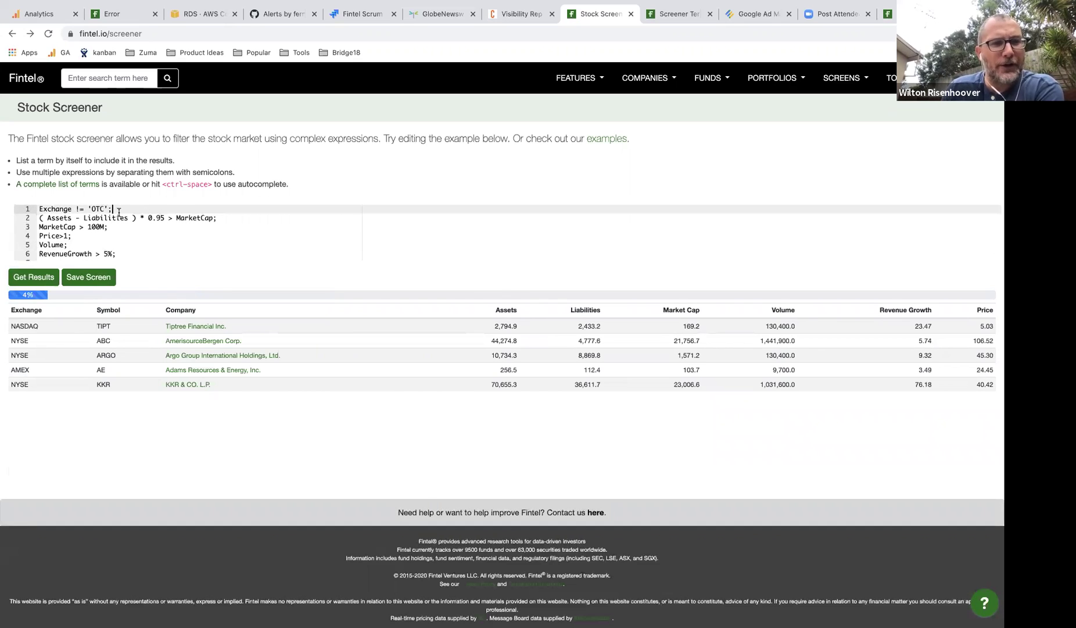
key("Return")
key("Up")
key("shift+Down")
key("super+c")
key("super+v")
key("super+v")
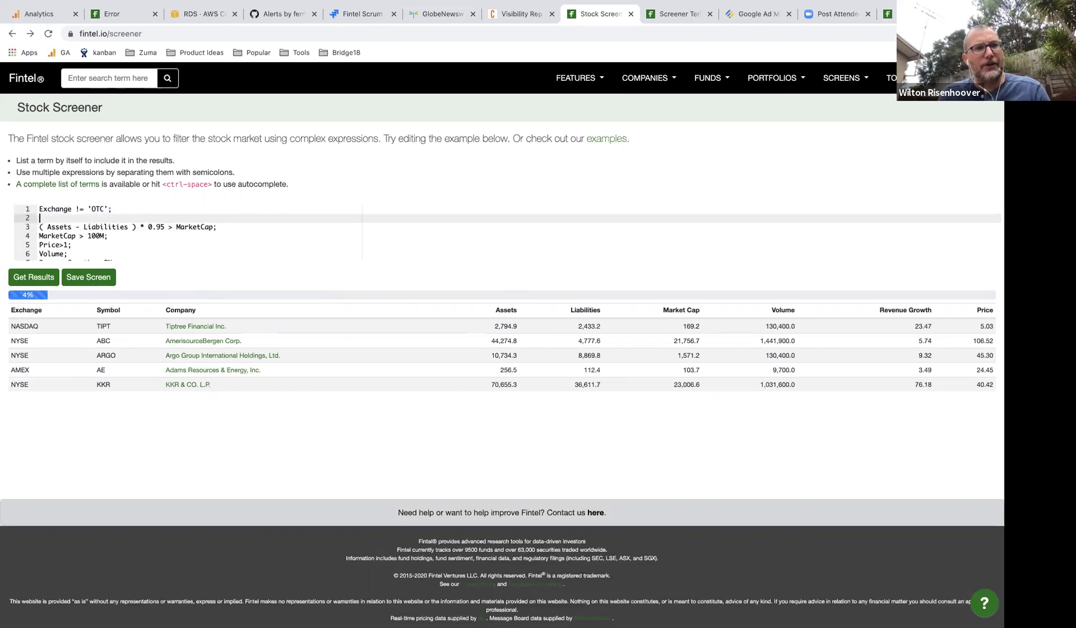
Change the excluded exchange in the duplicated line to 'AMEX'.
key("Up")
key("alt+Right")
key("Right")
key("Right")
key("Right")
key("Right")
key("Right")
key("shift+alt+Right")
type("AMEX")
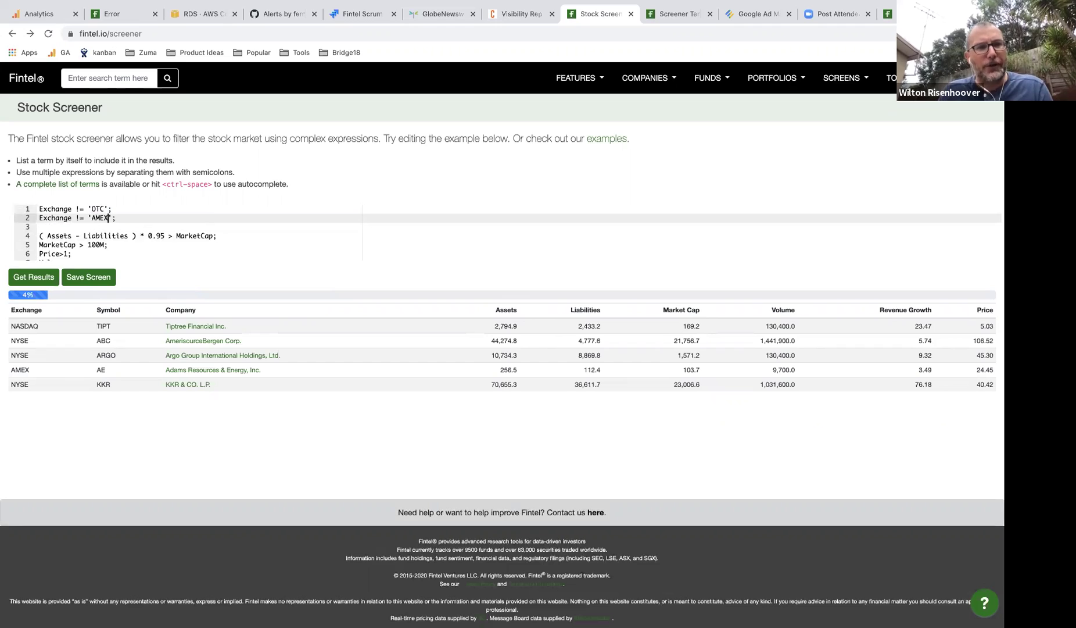
key("Up")
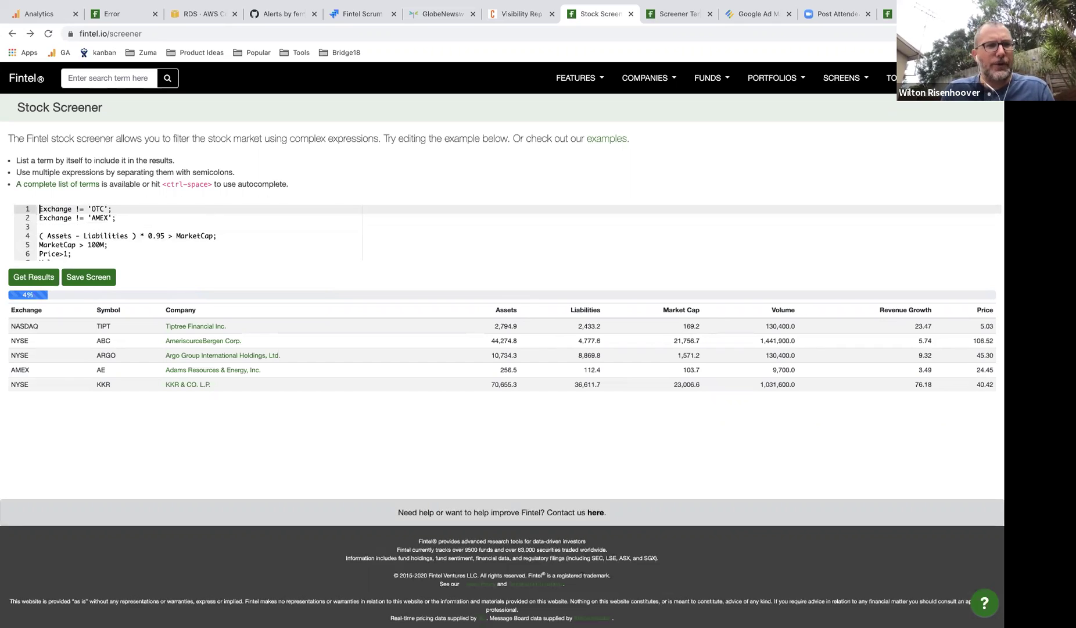
key("Down")
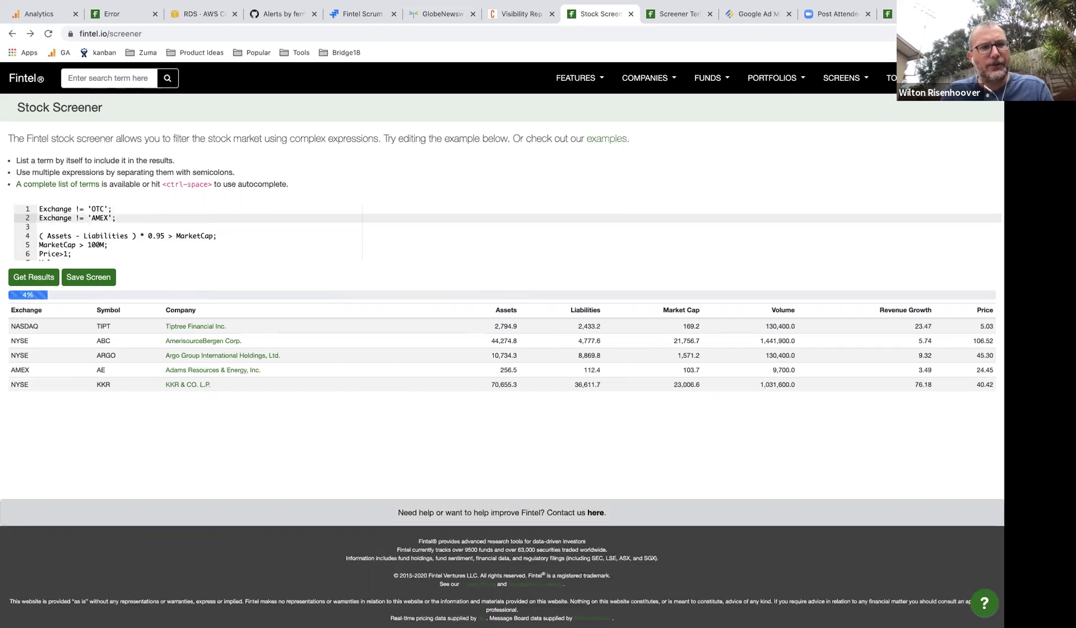
key("Down")
key("Down")
key("Up")
key("Up")
key("Up")
key("Up")
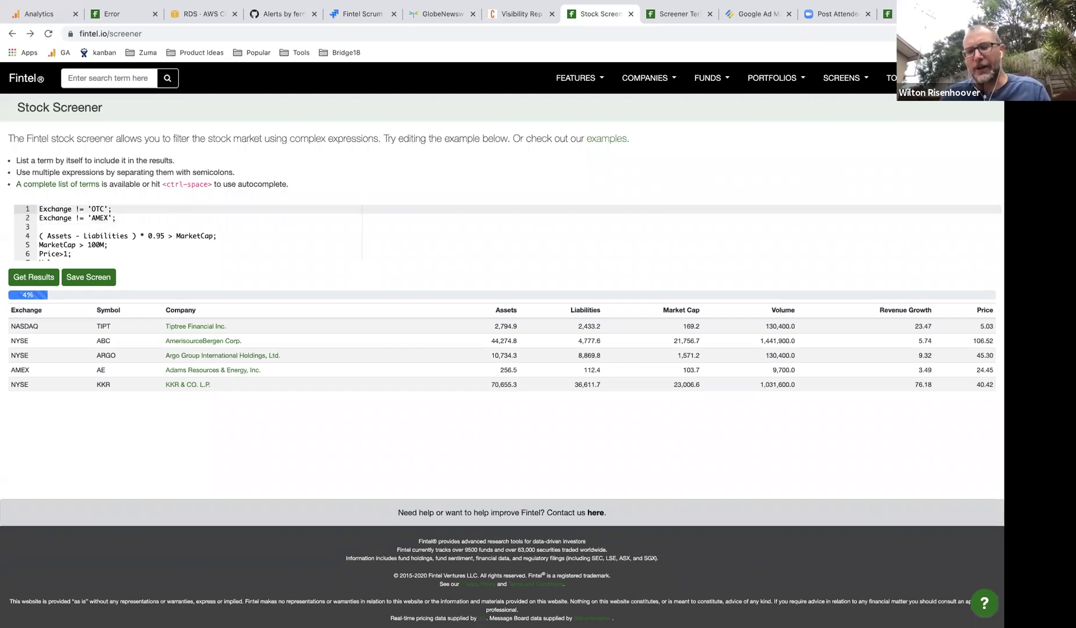
Add the expression sma50 > sma100; on the empty line below the 'AMEX' exclusion.
key("Down")
key("Down")
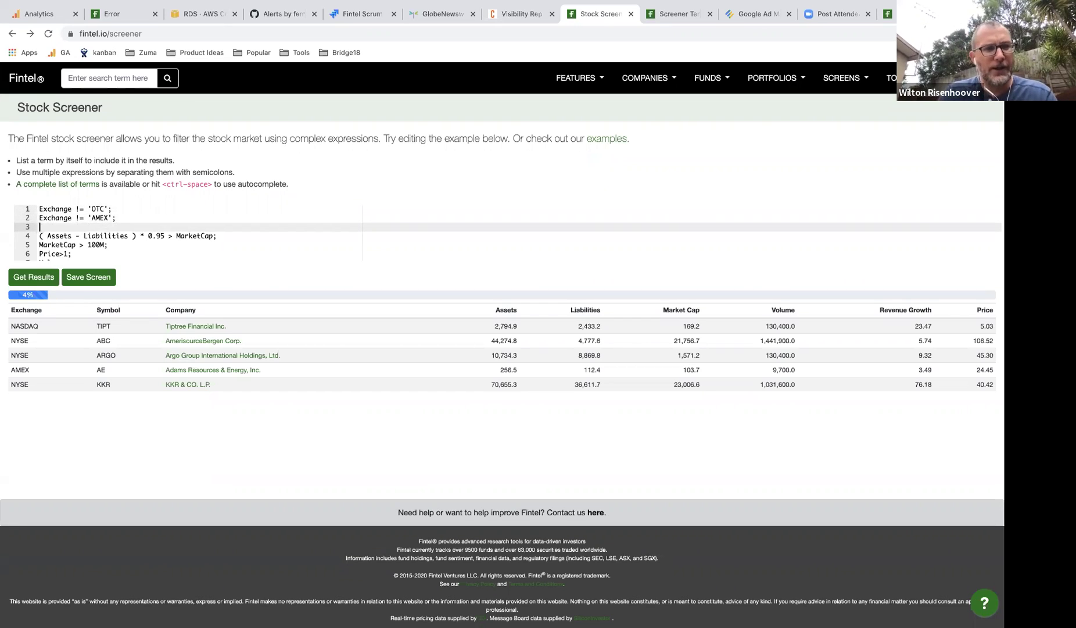
type("em")
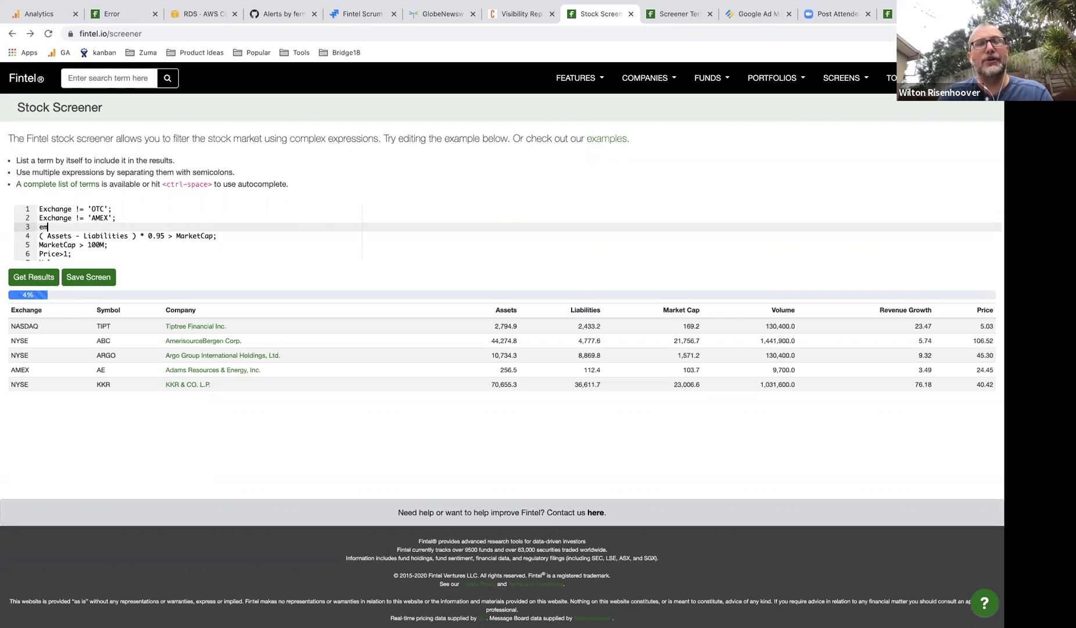
key("BackSpace")
key("BackSpace")
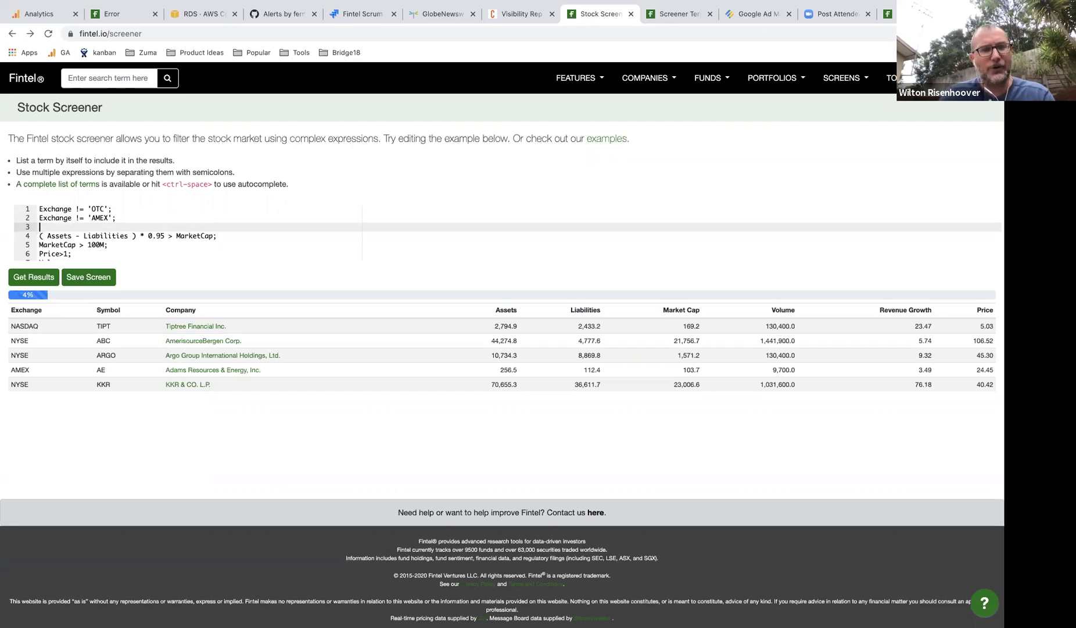
type("sma50 > sma100;")
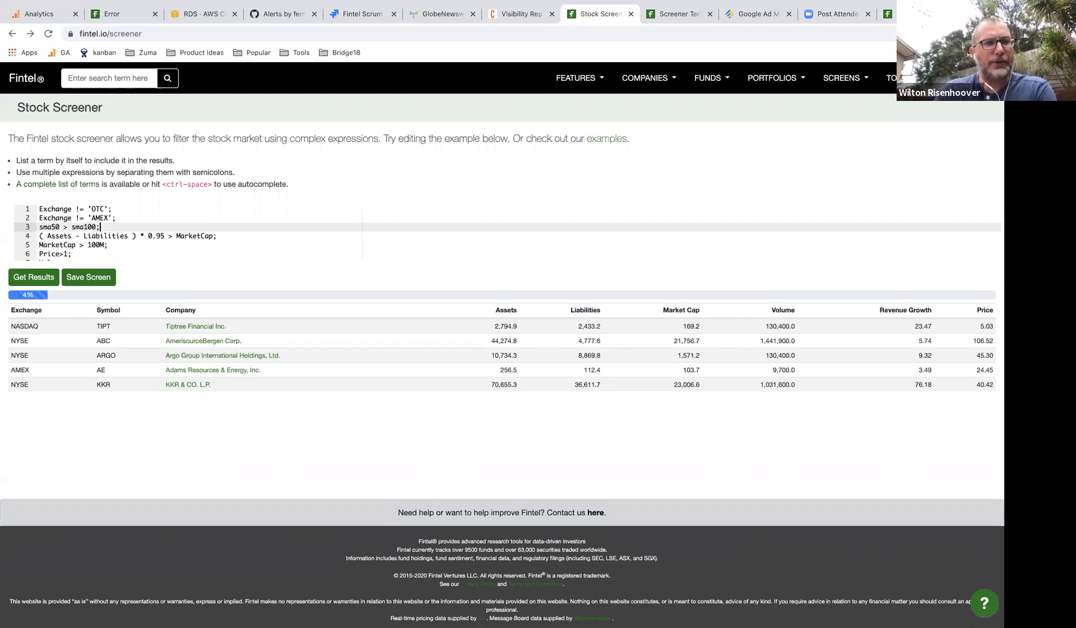
Delete the sma50 > sma100; line so the ( Assets - Liabilities ) expression directly follows the exchange exclusions.
key("shift+Down")
key("BackSpace")
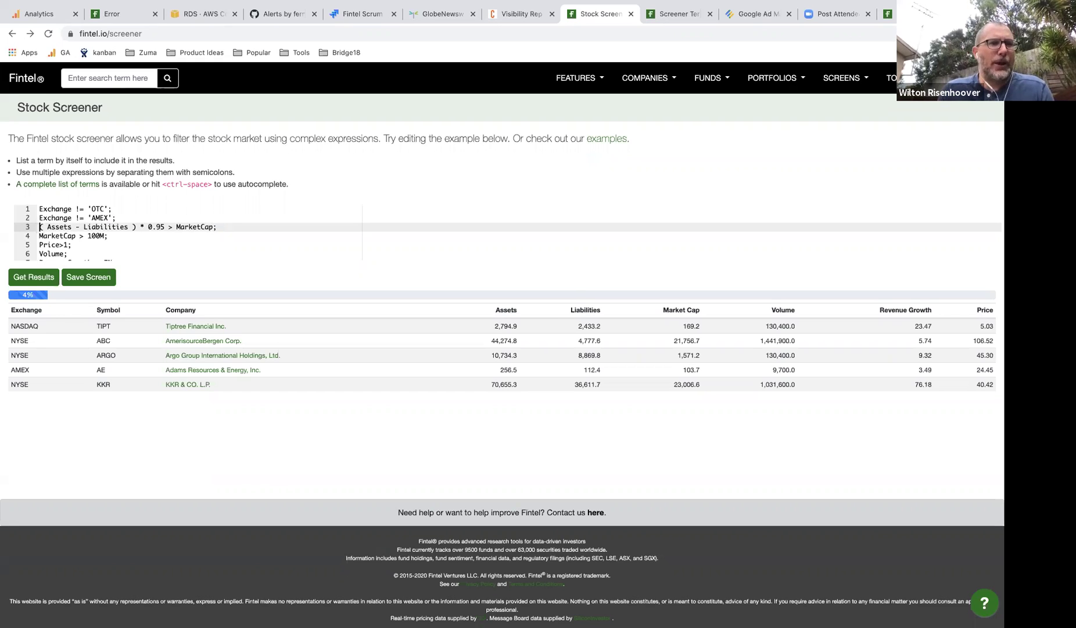
Replace the term Assets with CurrentAsset in the ( Assets - Liabilities ) * 0.95 > MarketCap expression.
key("alt+shift+Left")
type("Cu")
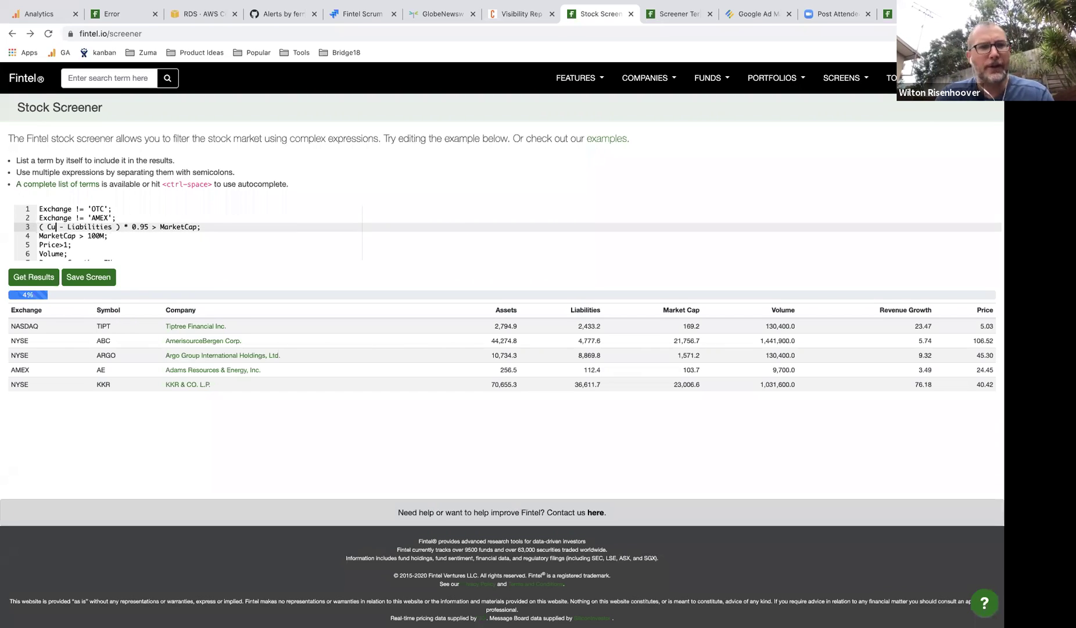
type("rrentAsset")
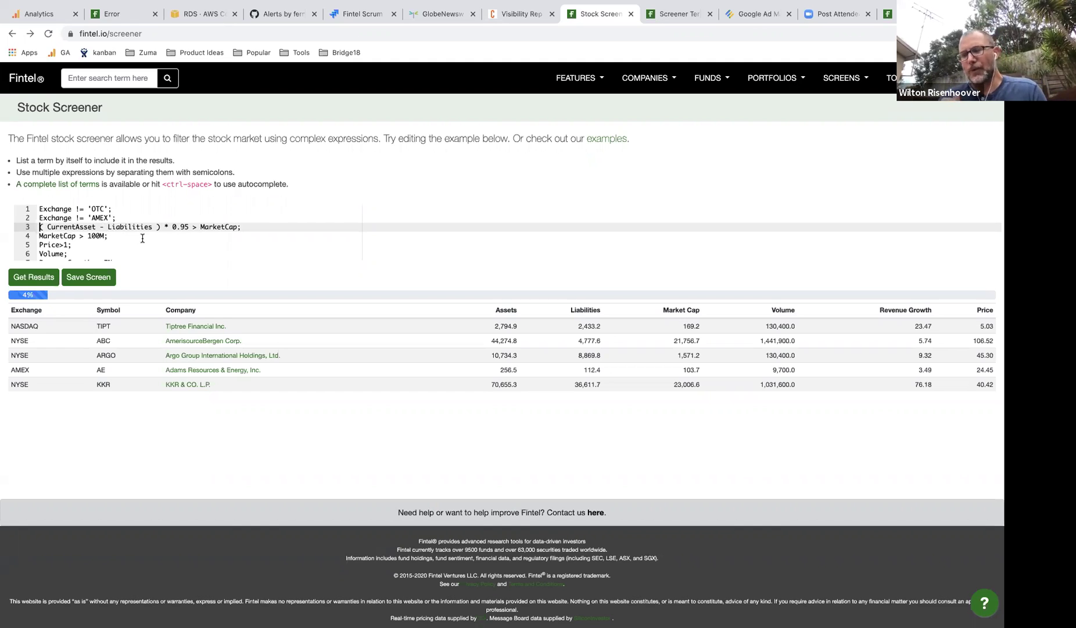
Insert a new line below the 'AMEX' exclusion and enter sic = 663 on it.
key("Up")
key("End")
key("Return")
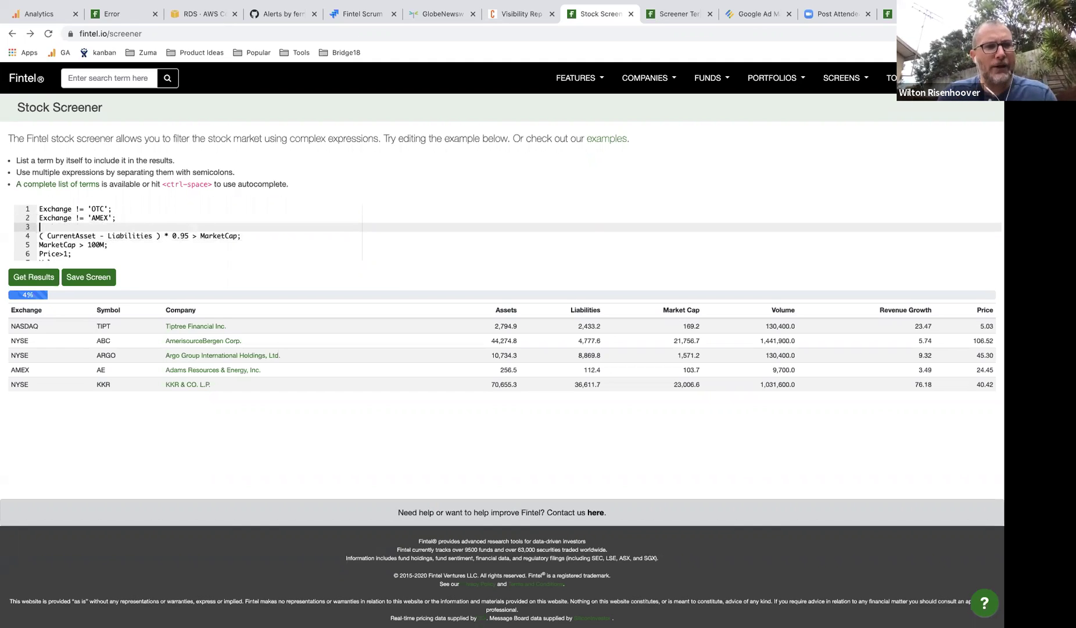
type("sic ")
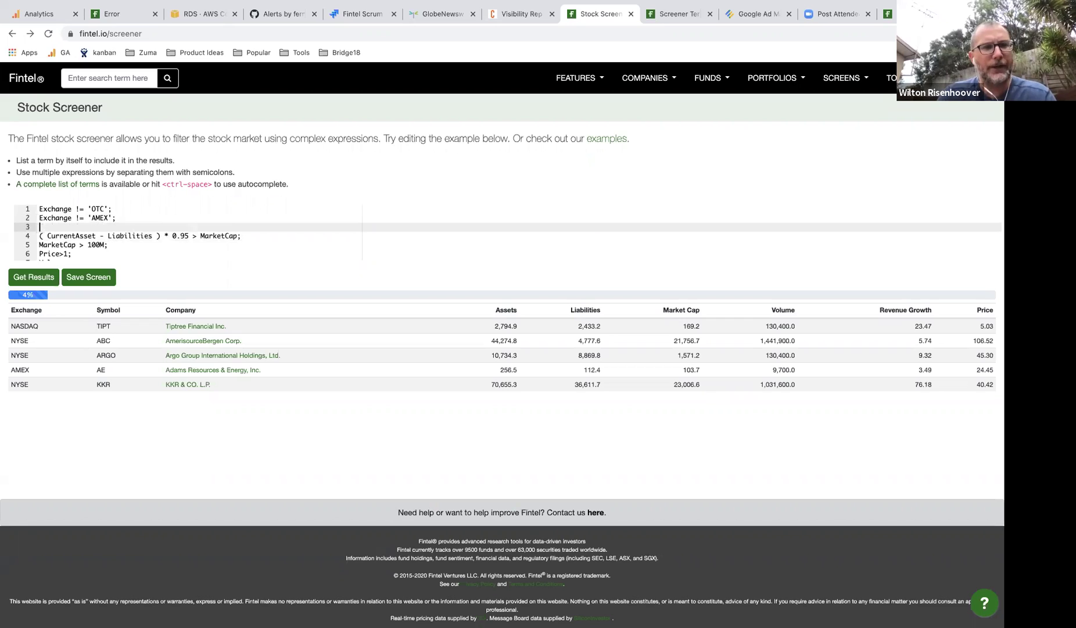
type("= ")
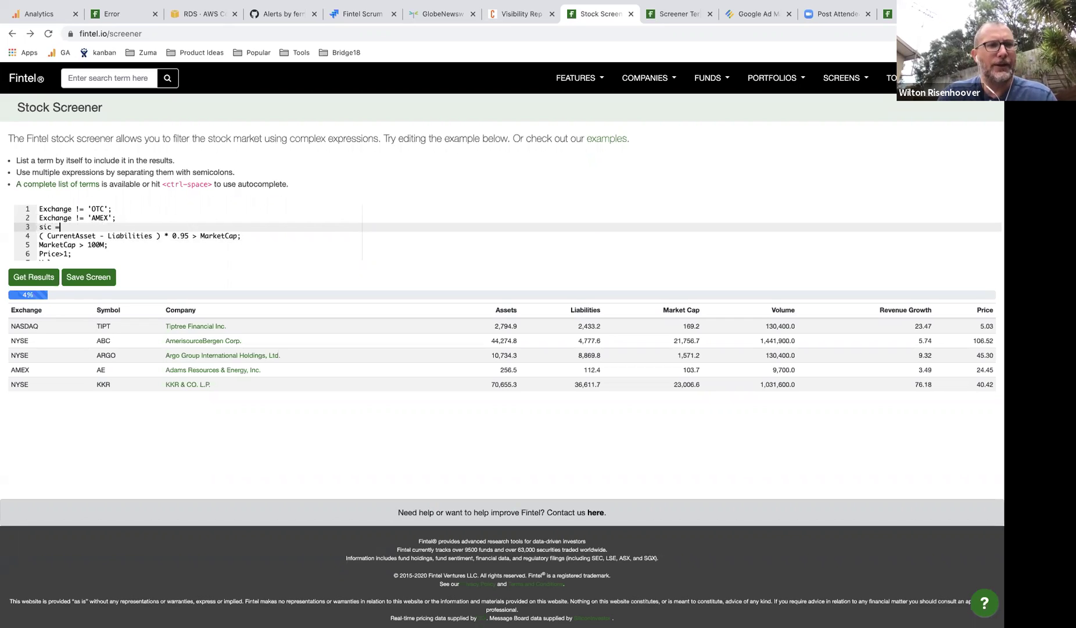
type("66")
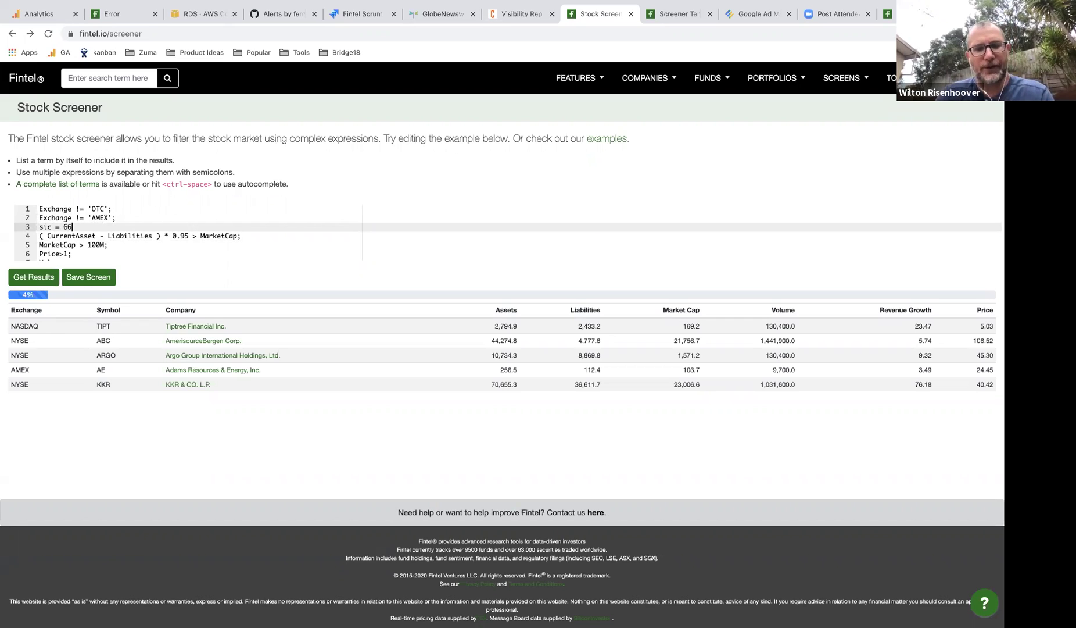
type("3")
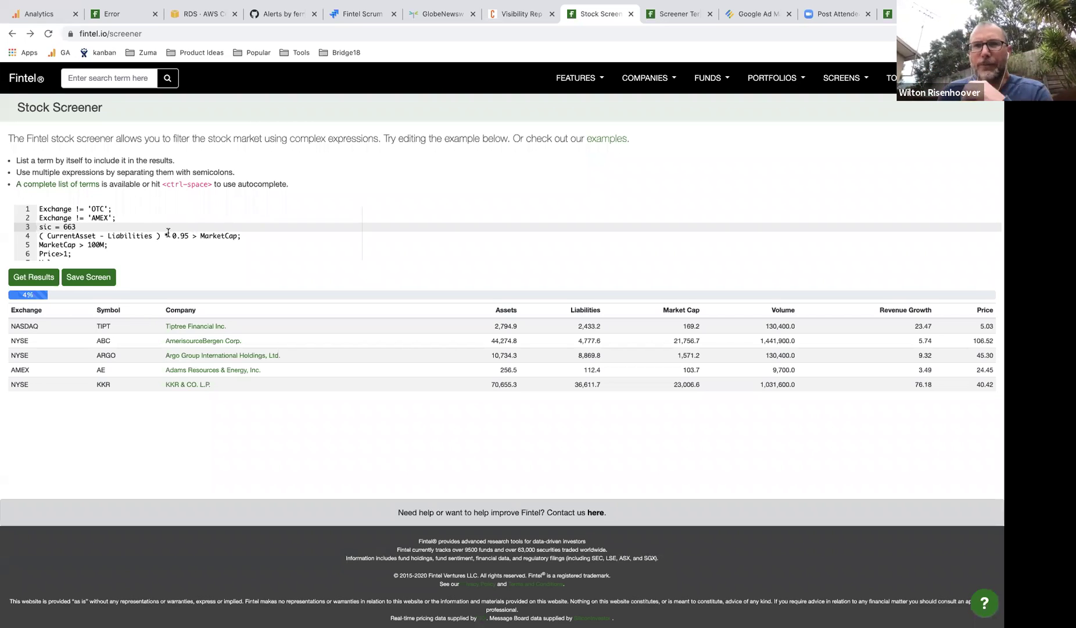
Open fintel.io/macro, the Fintel Market and Sector Indicators page, in a new browser tab.
key("super+t")
type("f")
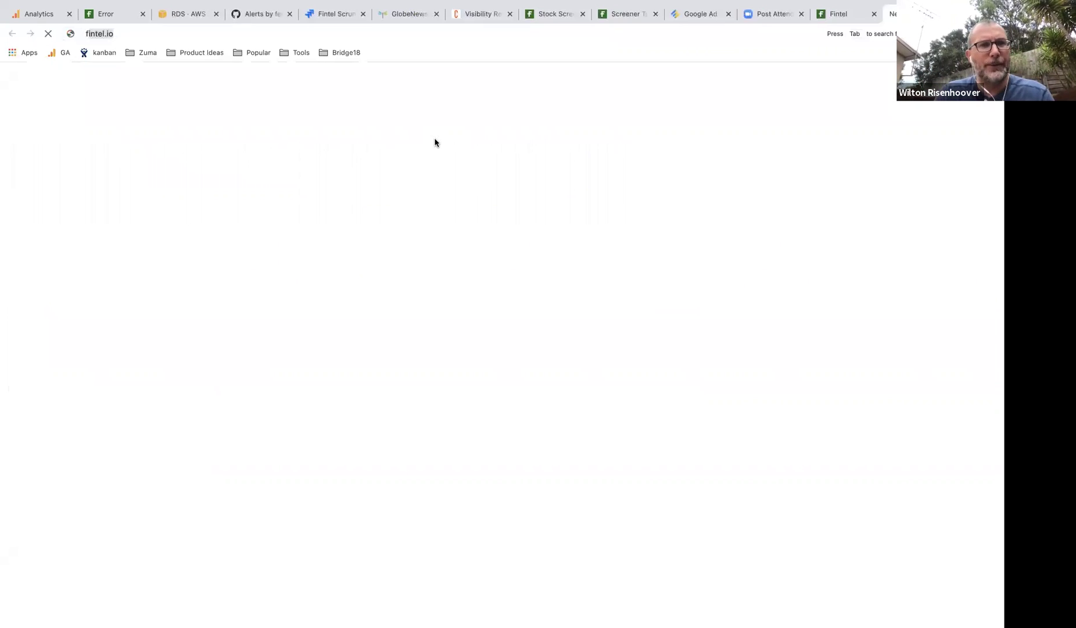
type("intel.io/macro")
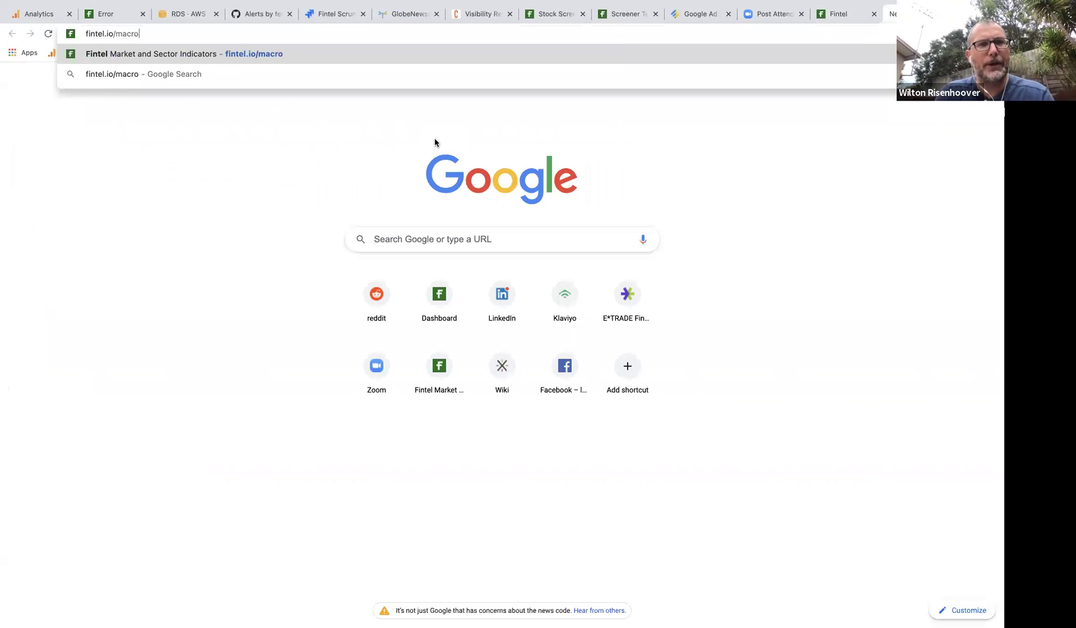
key("Return")
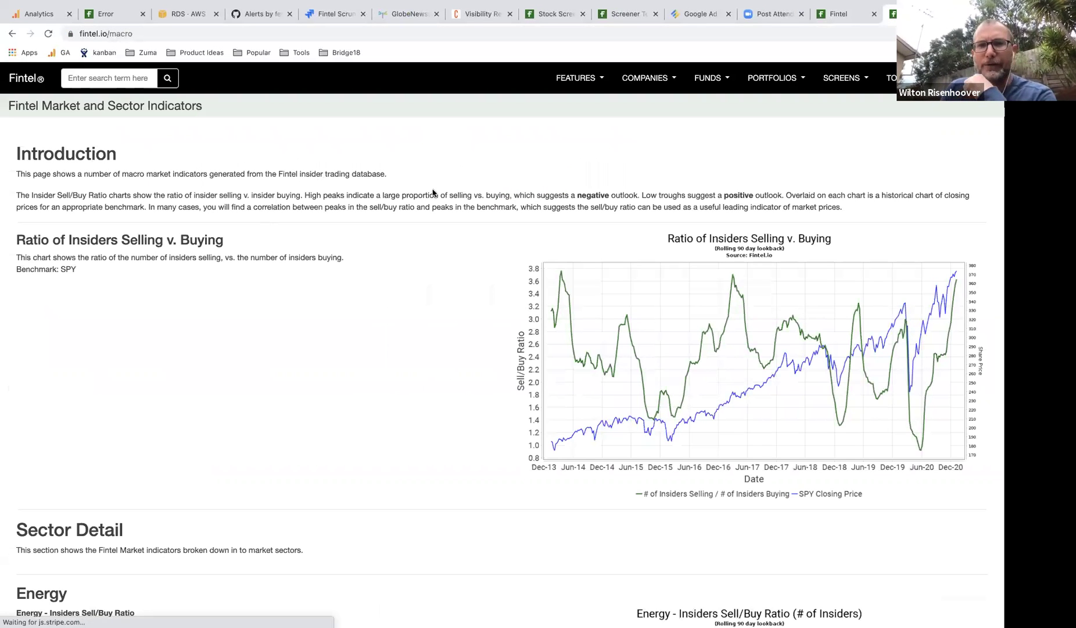
Preview the page and enlarge the Ratio of Insiders Selling v. Buying chart for a closer look, closing the enlarged view when finished.
scroll(465, 294, "down", 1)
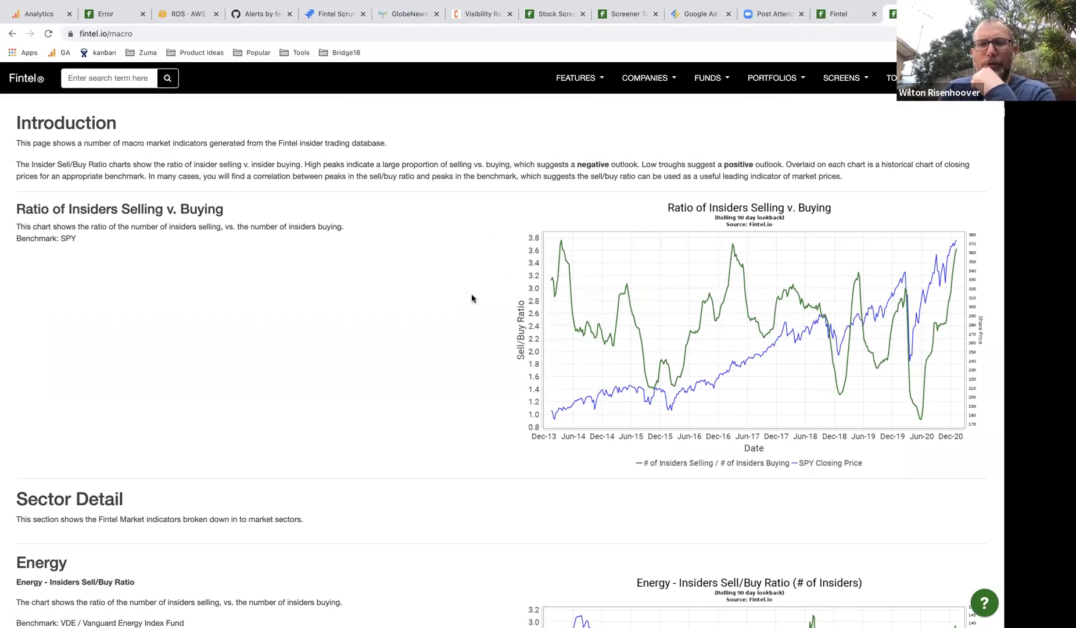
scroll(472, 298, "down", 4)
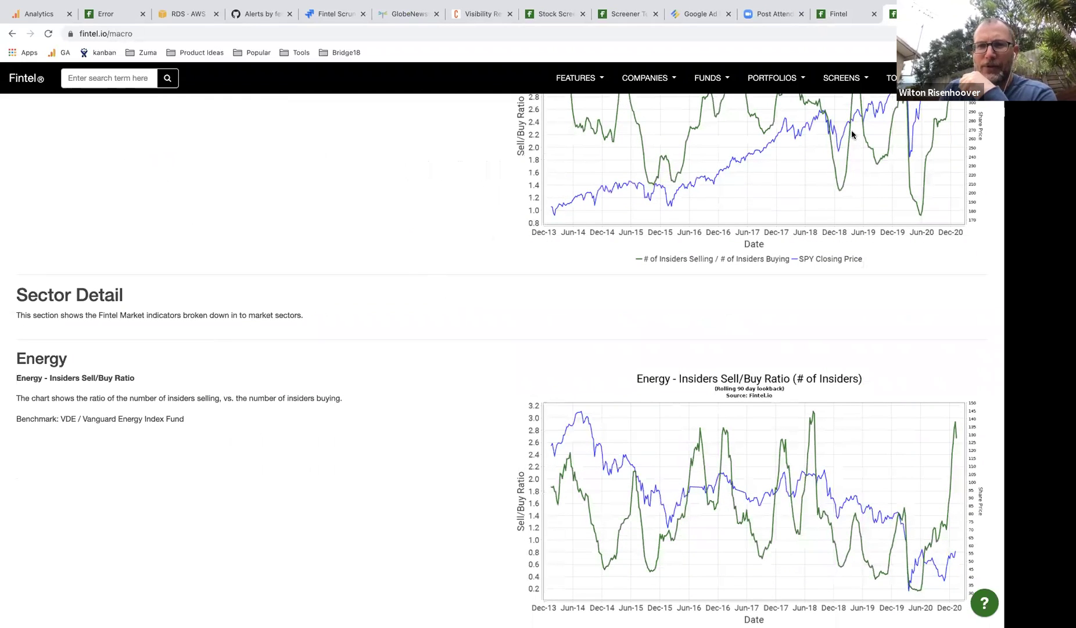
scroll(457, 372, "up", 5)
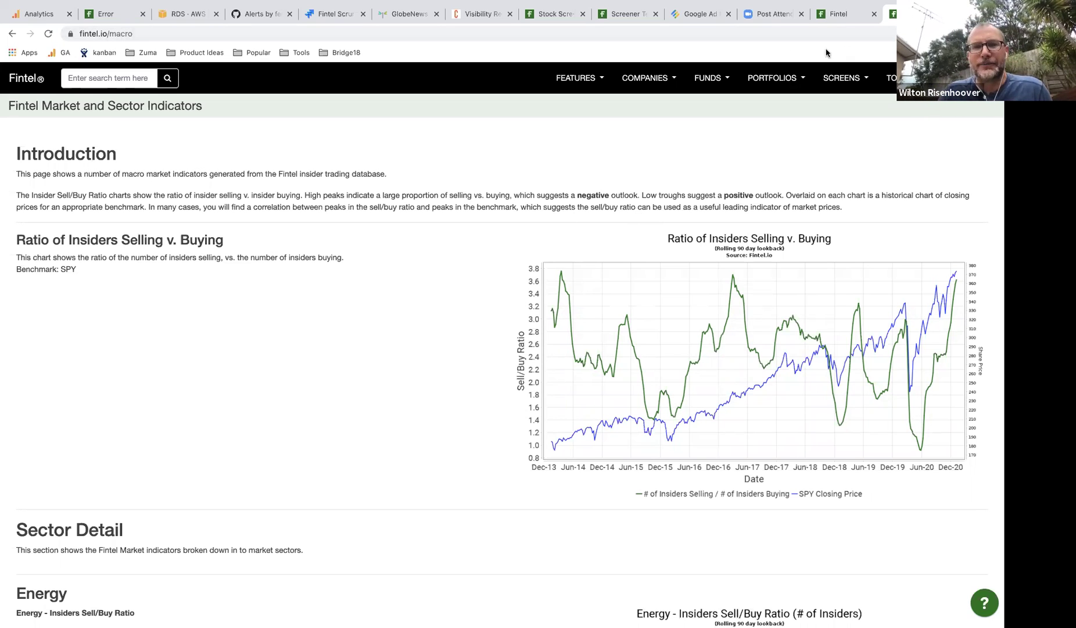
left_click(951, 279)
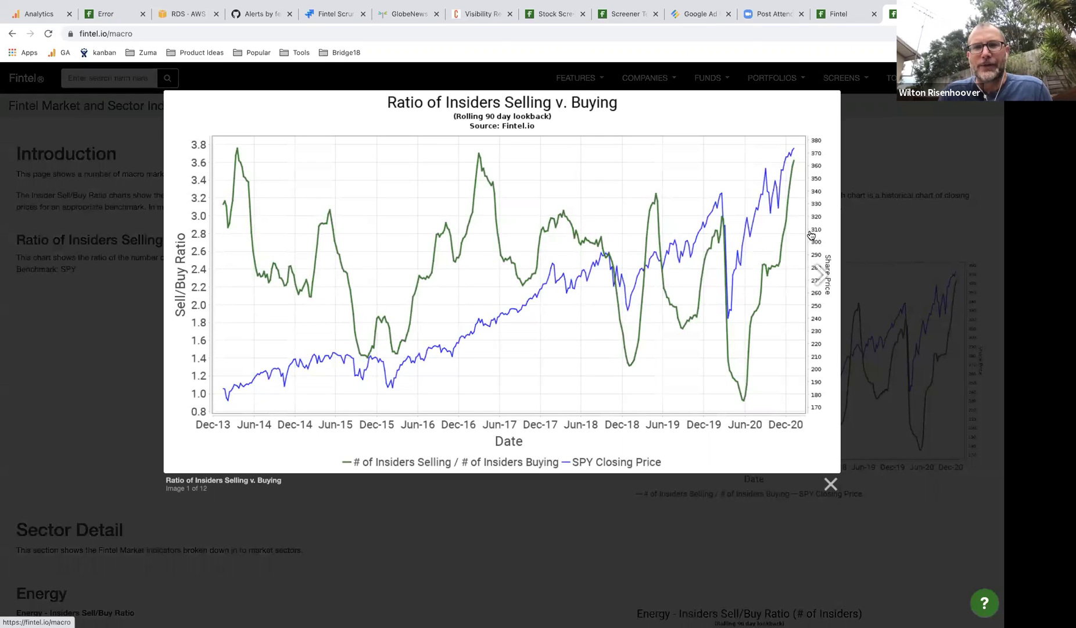
left_click(830, 484)
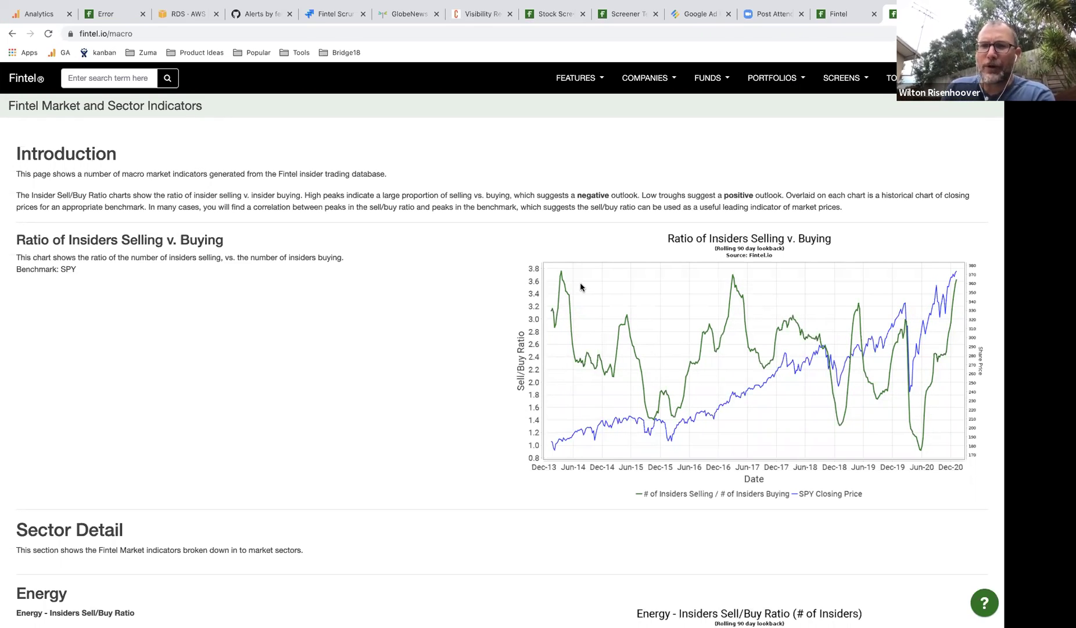
Examine the Insiders Sell/Buy Ratio charts in the Sector Detail section, from Energy through Real Estate.
scroll(581, 286, "down", 1)
scroll(581, 287, "down", 6)
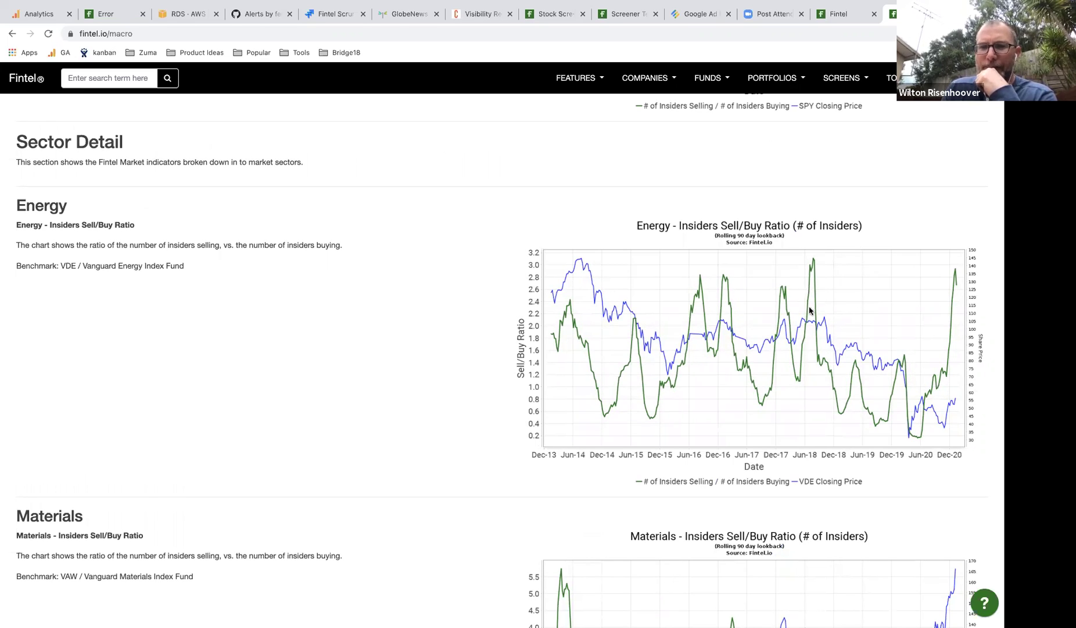
scroll(810, 313, "down", 5)
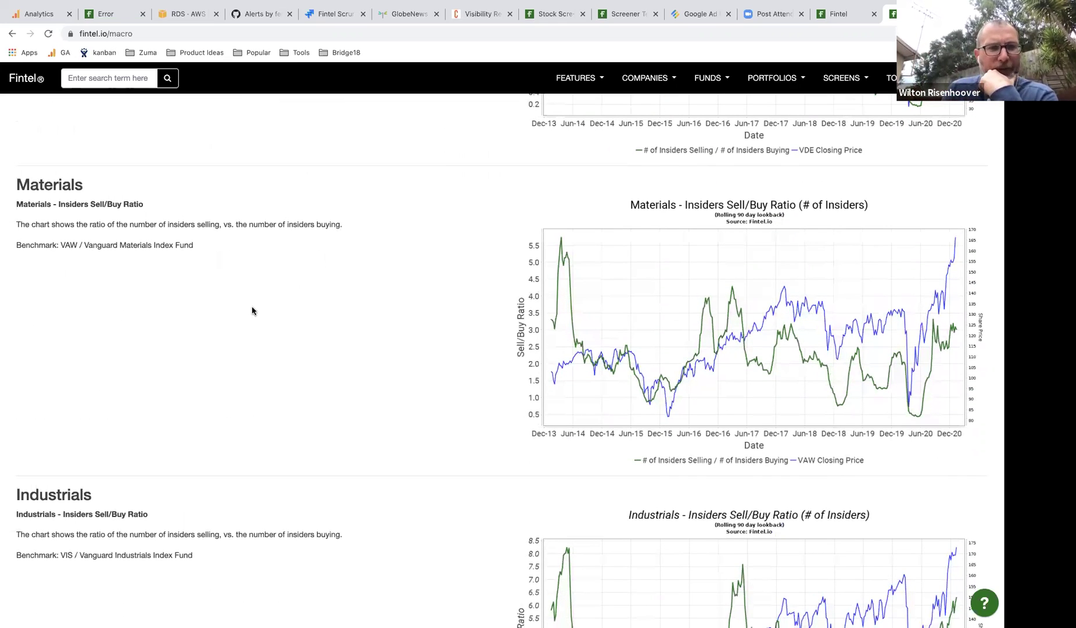
scroll(215, 314, "down", 4)
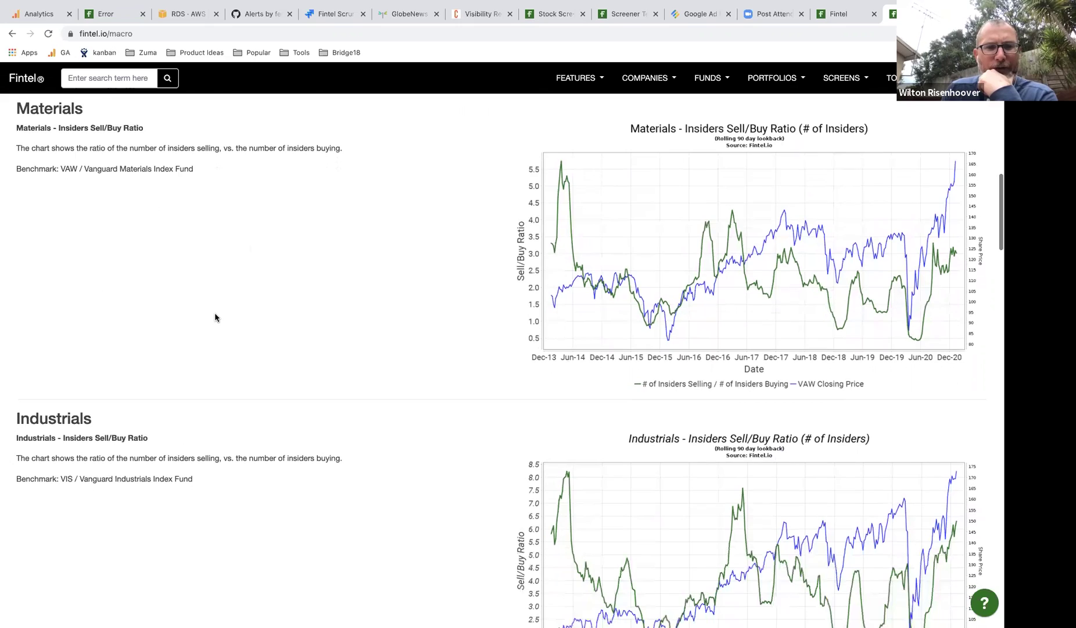
scroll(215, 317, "down", 3)
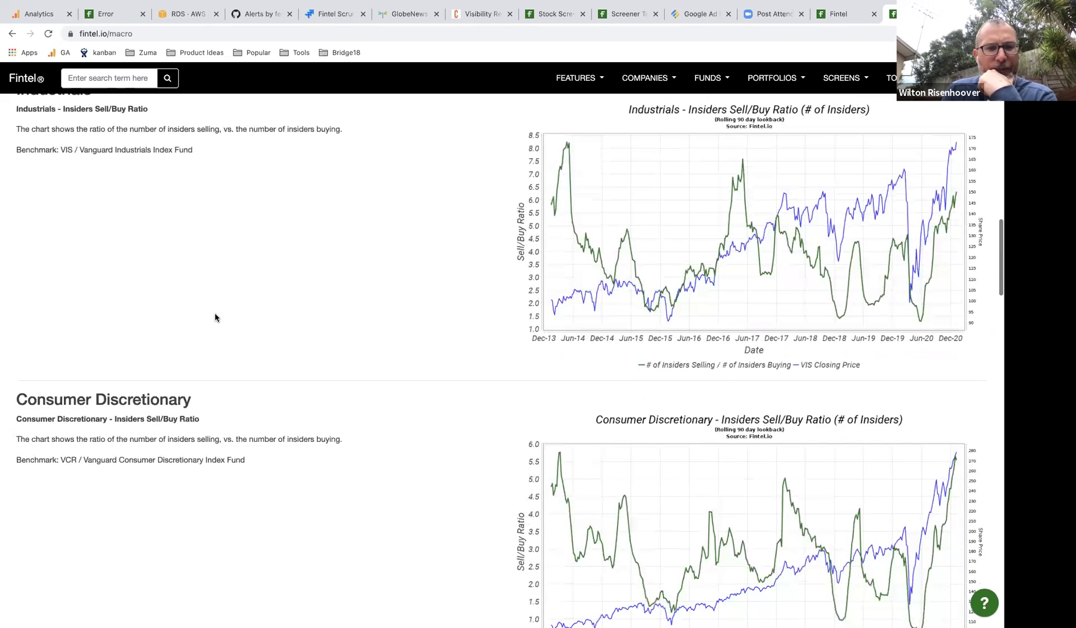
scroll(214, 317, "down", 2)
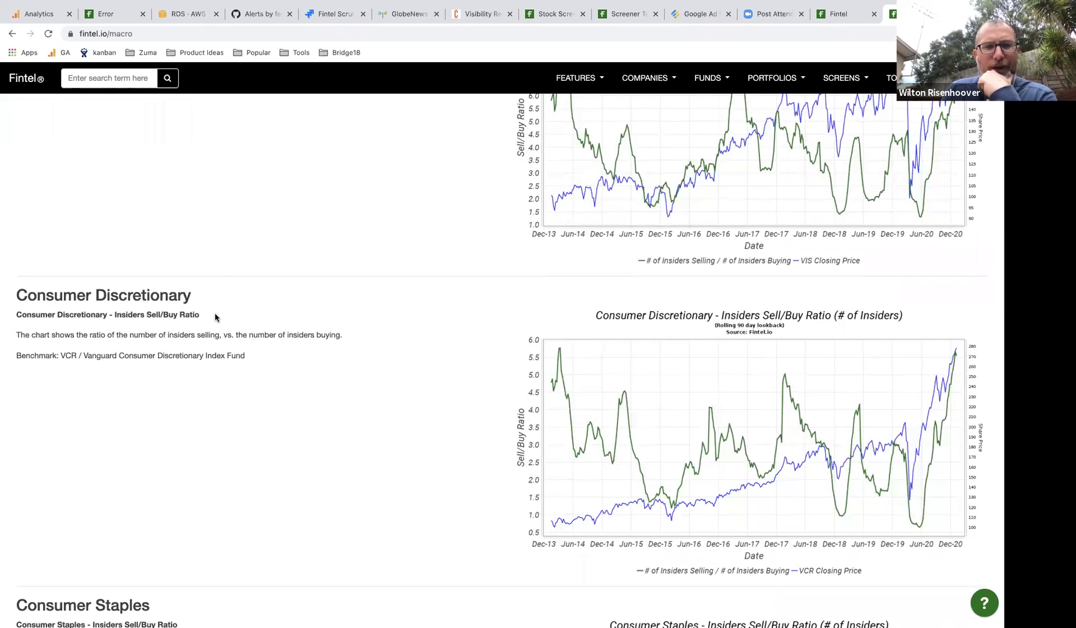
scroll(215, 316, "down", 5)
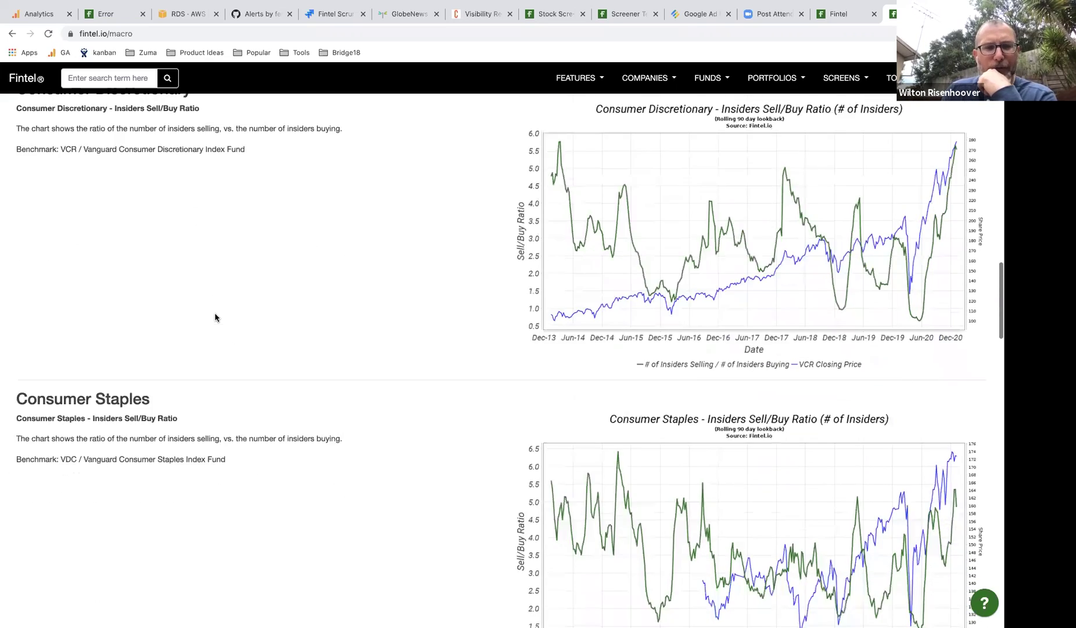
scroll(215, 317, "down", 3)
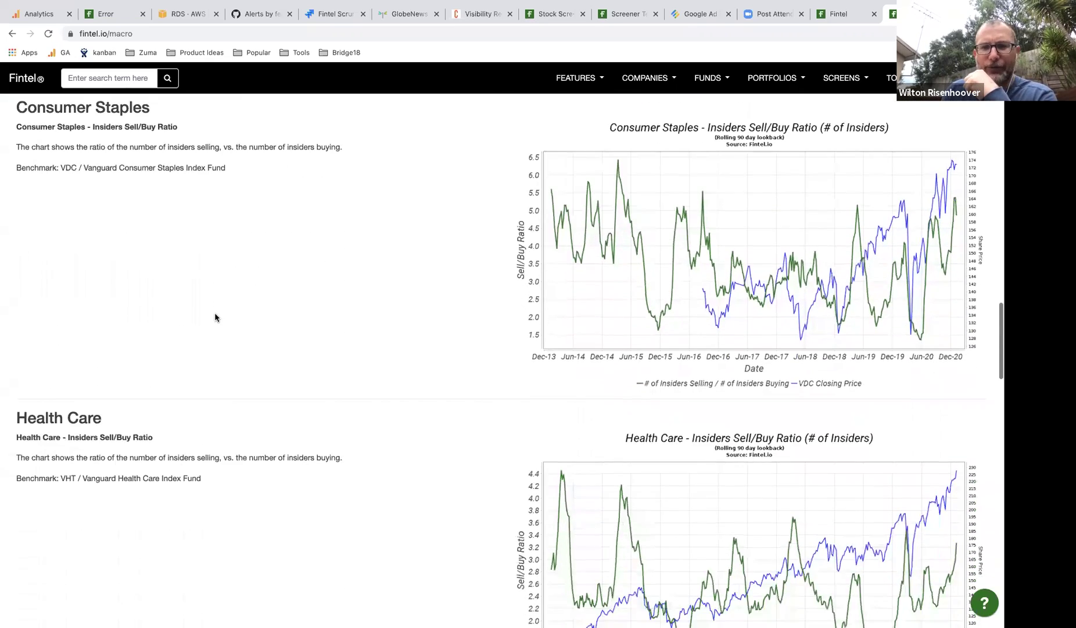
scroll(215, 317, "down", 3)
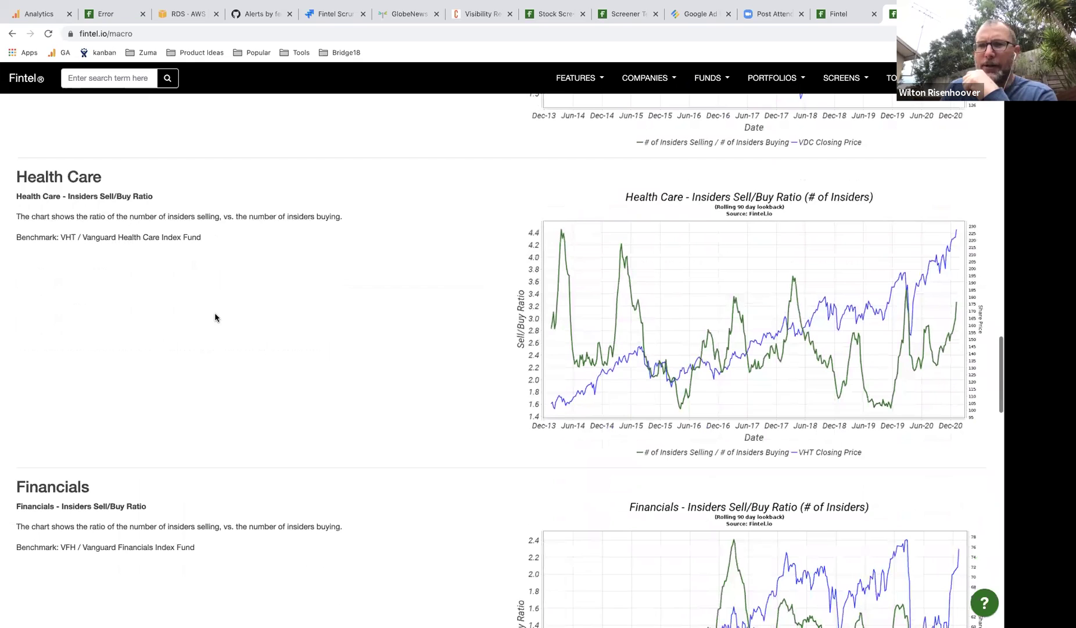
scroll(215, 317, "down", 6)
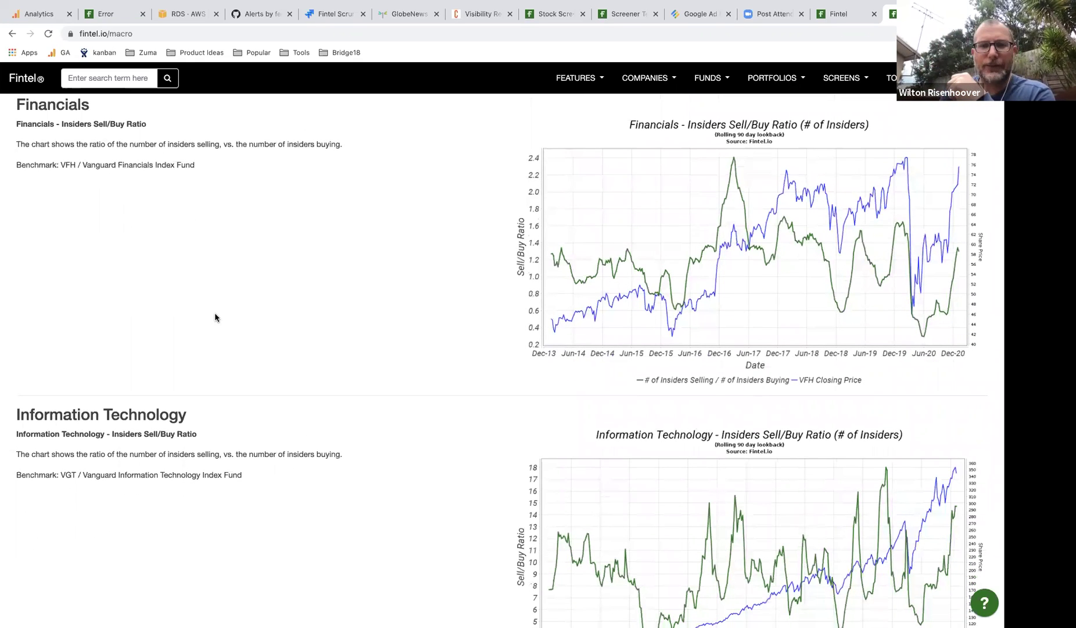
scroll(210, 403, "up", 1)
scroll(210, 403, "down", 11)
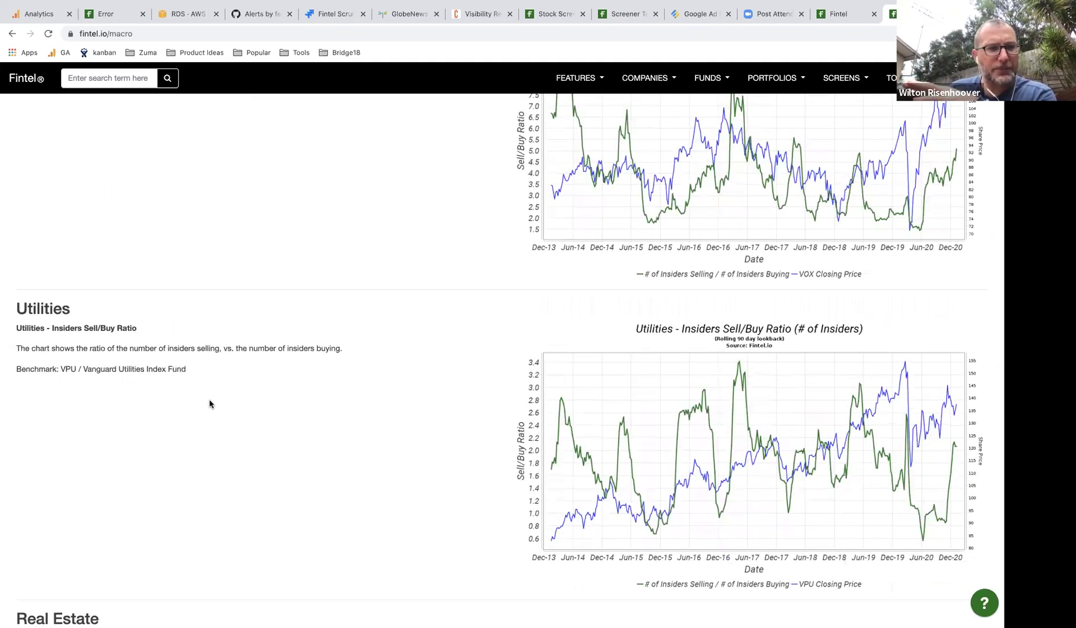
scroll(210, 403, "down", 4)
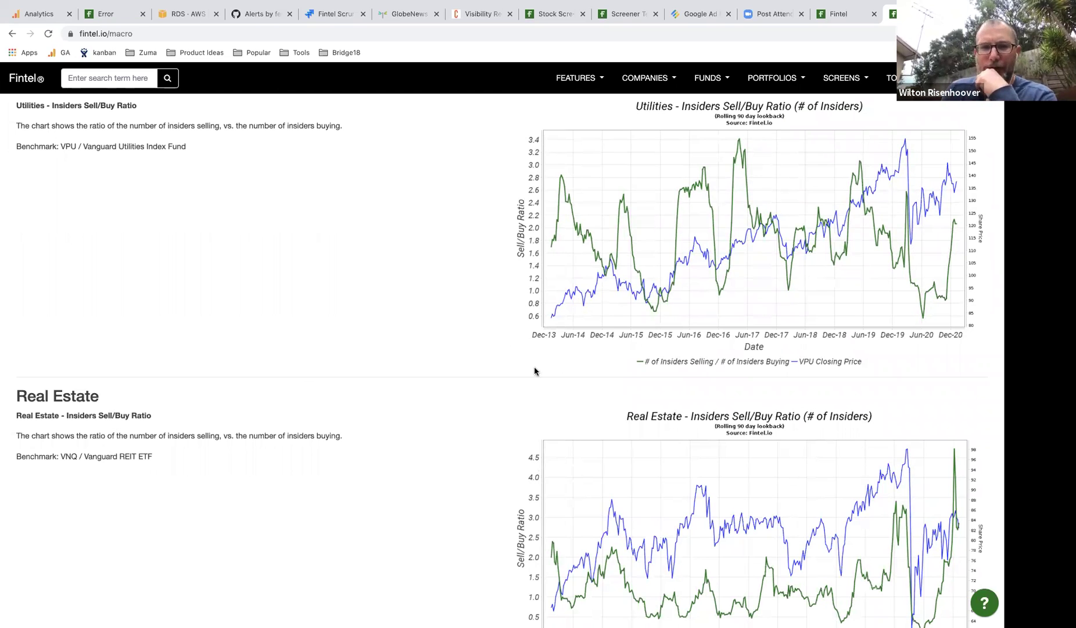
scroll(540, 374, "down", 3)
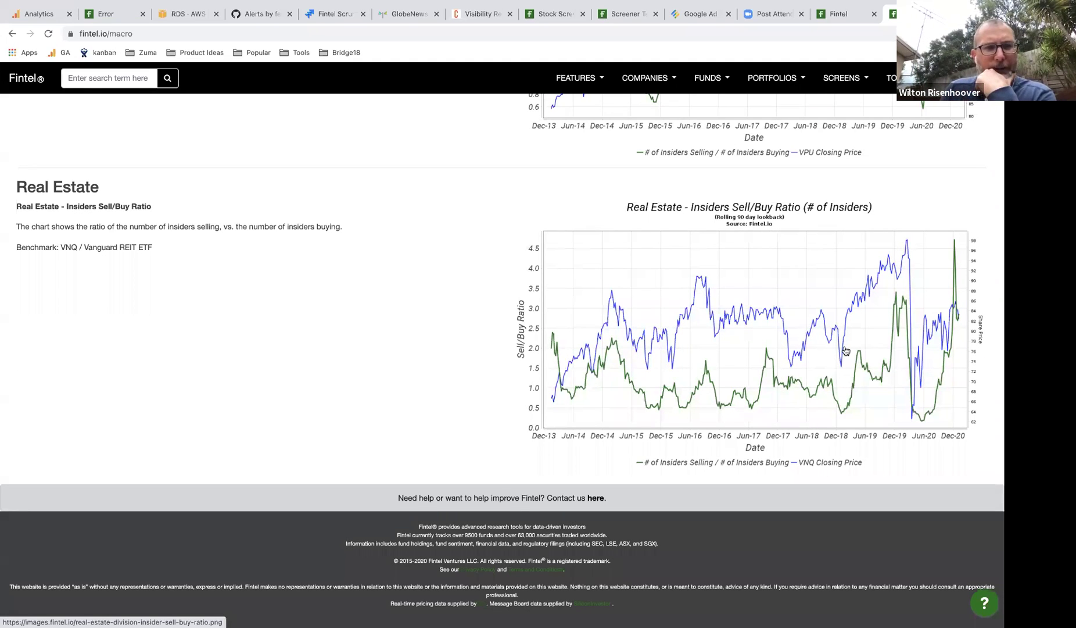
scroll(846, 351, "up", 5)
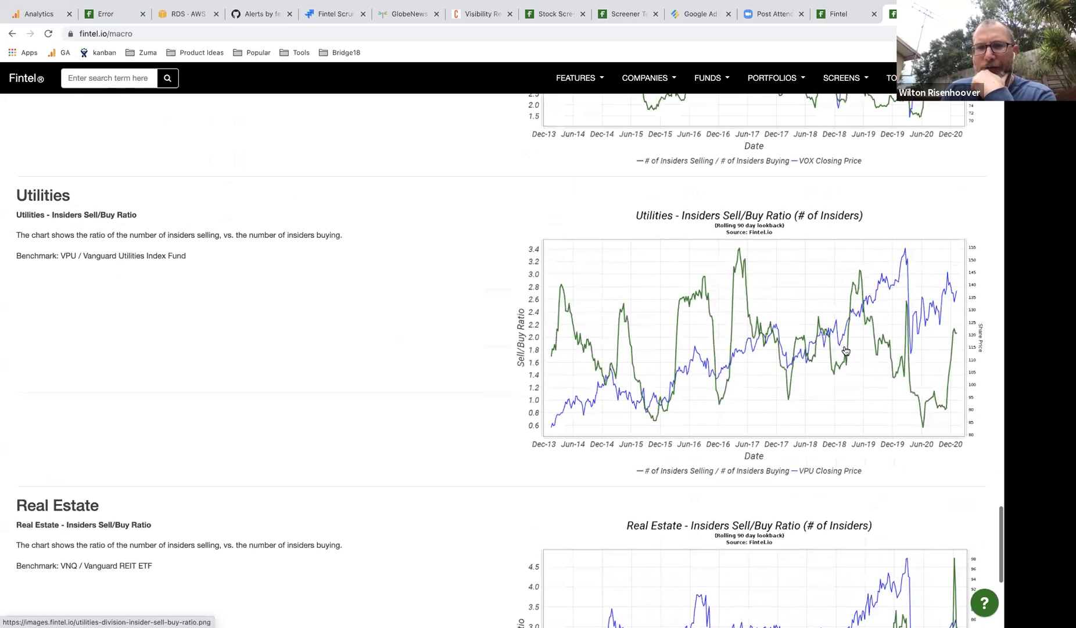
scroll(845, 350, "up", 4)
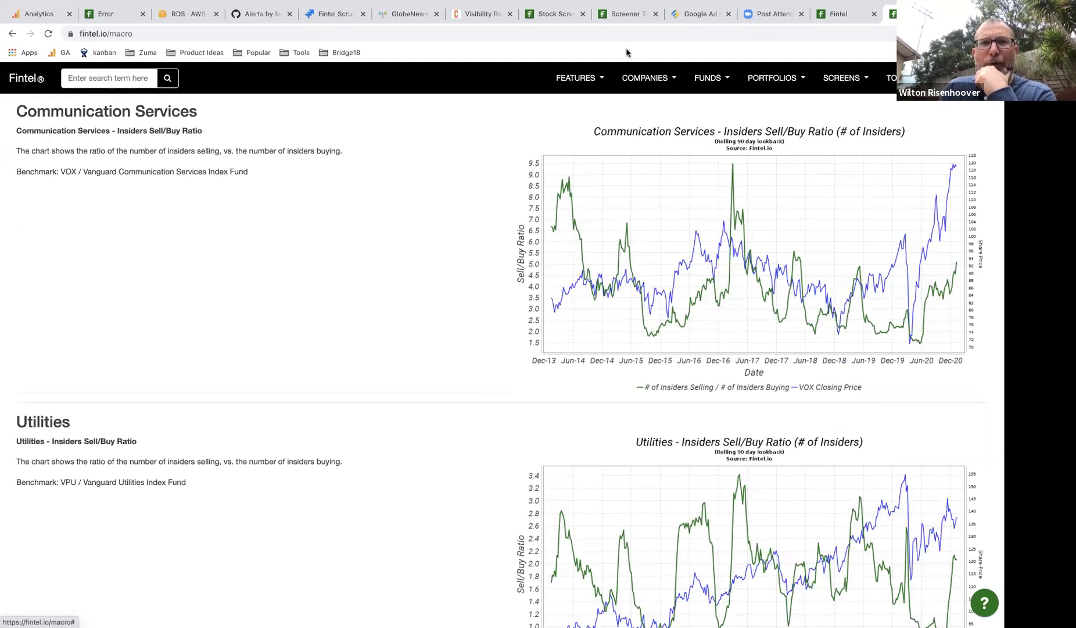
Return to the Stock Screener tab and review the lines of the screener expression.
left_click(553, 17)
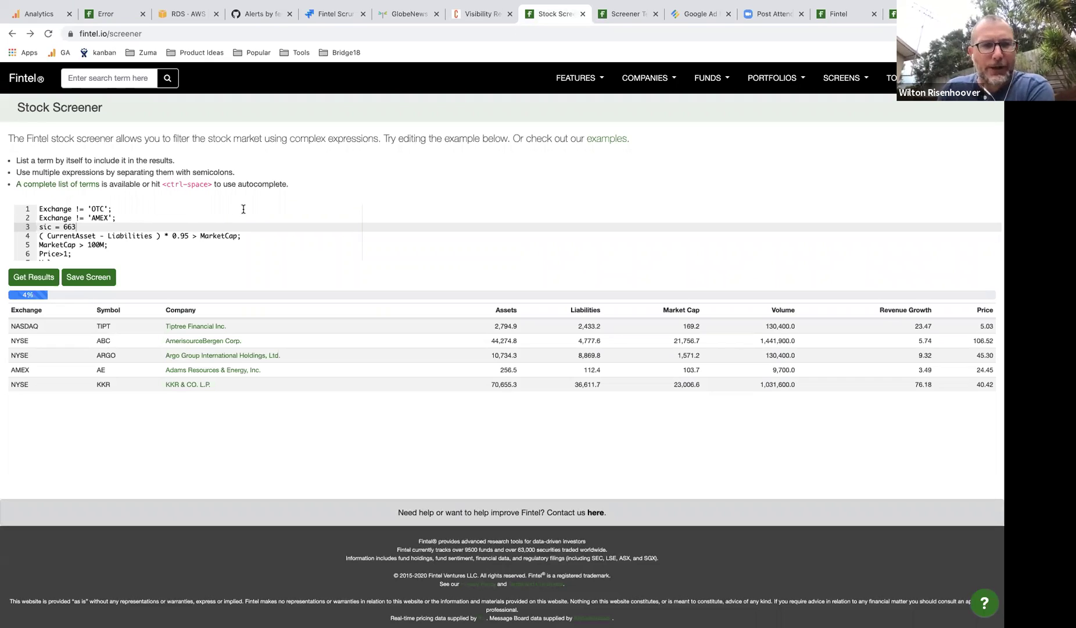
left_click(138, 250)
scroll(127, 235, "down", 2)
scroll(120, 234, "up", 2)
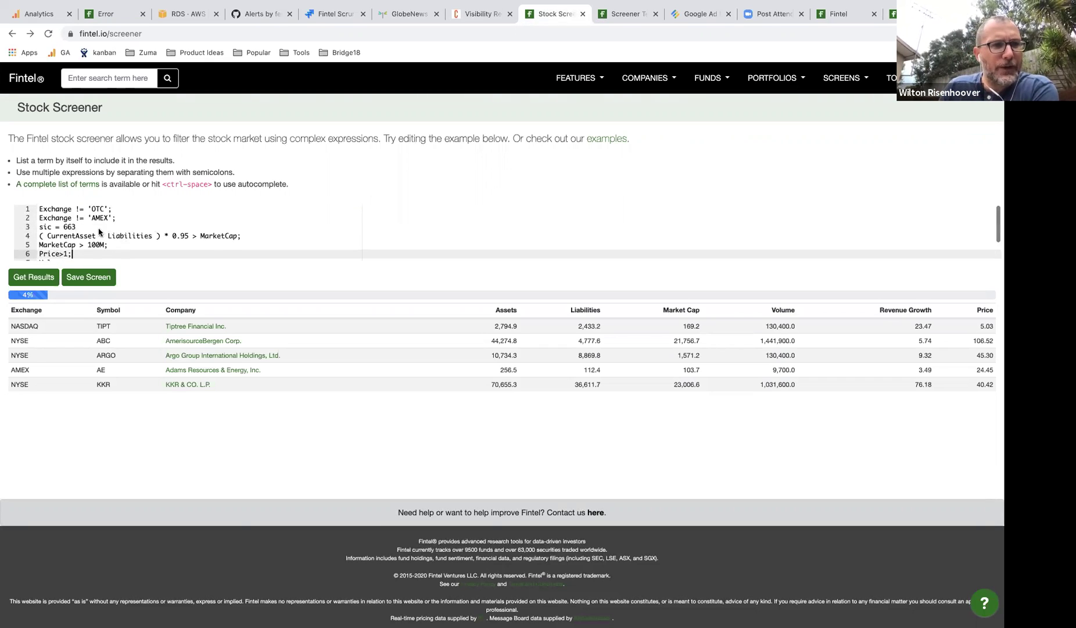
Try the K and T suffixes and extra zeros on the MarketCap > 100M threshold, leaving it as 100m.
left_click(115, 246)
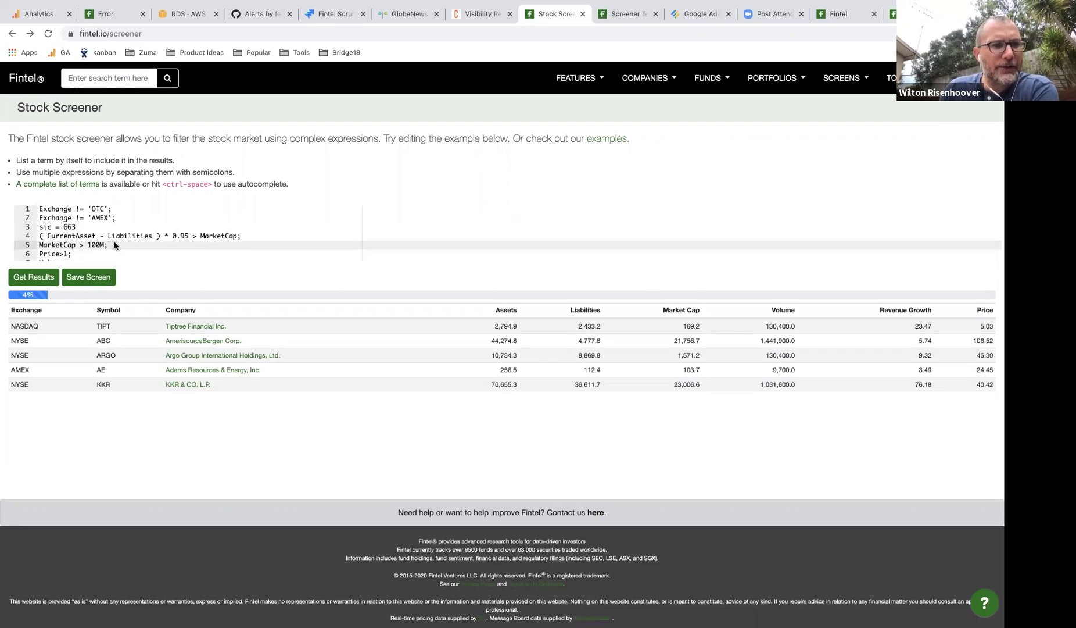
key("Left")
key("BackSpace")
type("K")
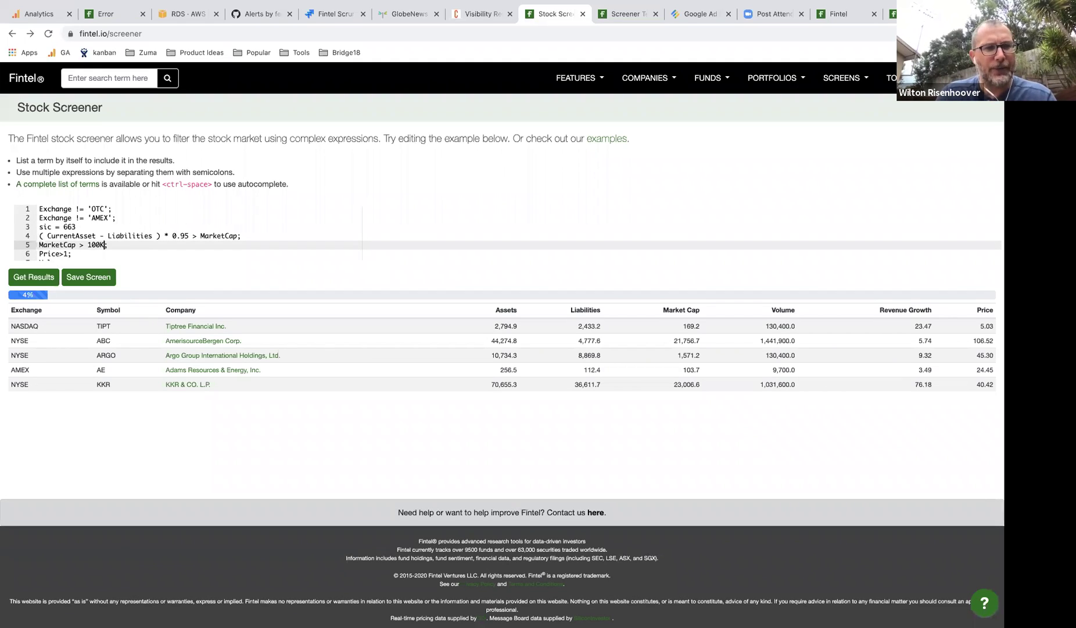
key("BackSpace")
type("T")
key("BackSpace")
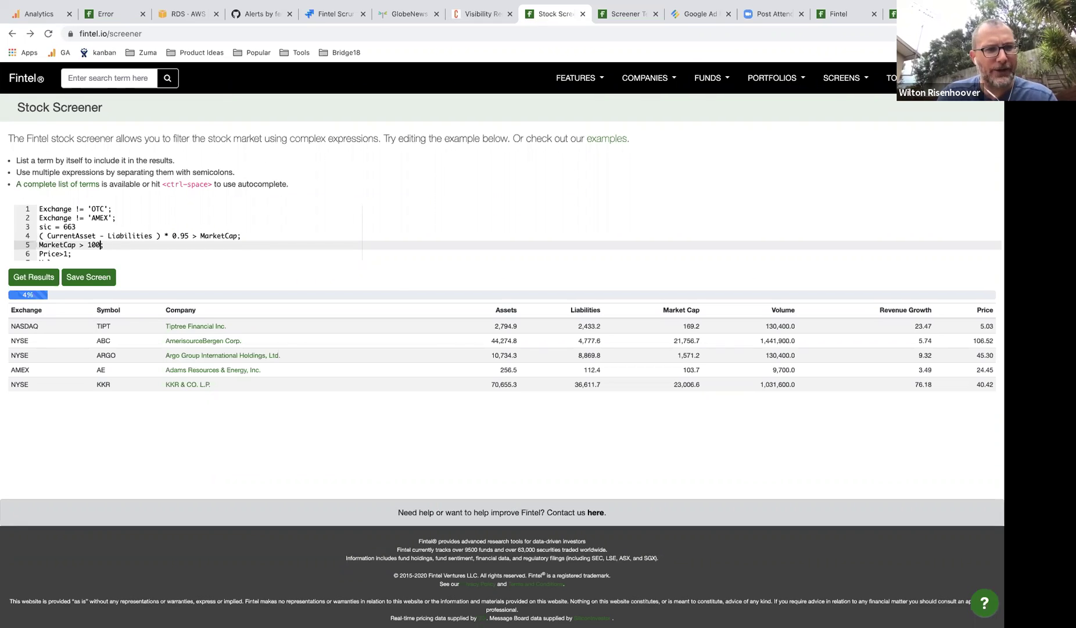
type("00")
key("BackSpace")
key("BackSpace")
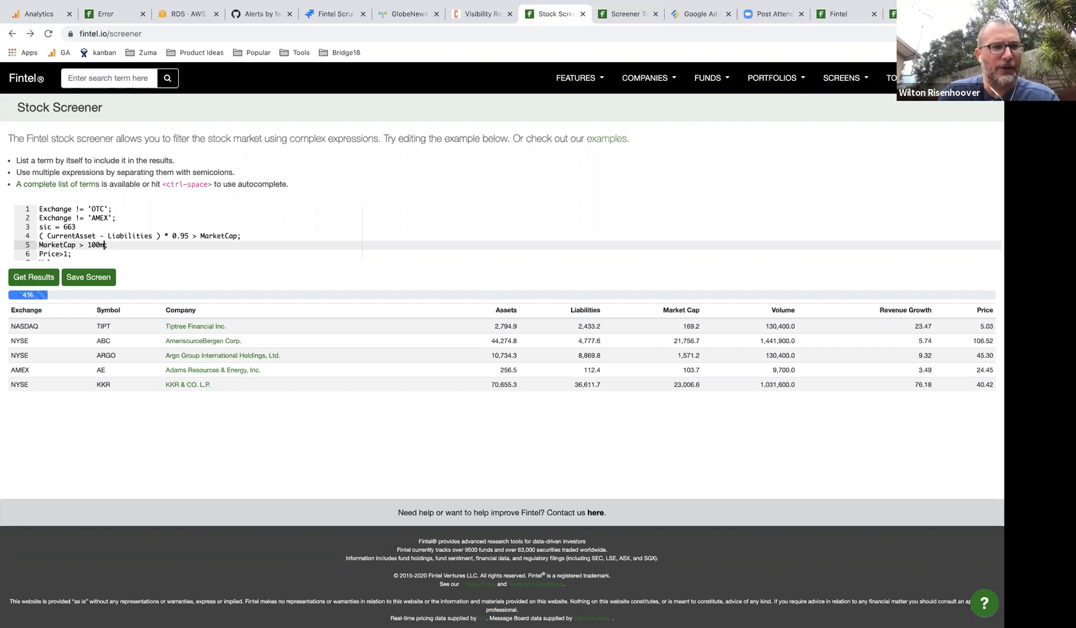
Try 100,000 and the T suffix as the MarketCap threshold, settling on MarketCap > 100M.
type(",00")
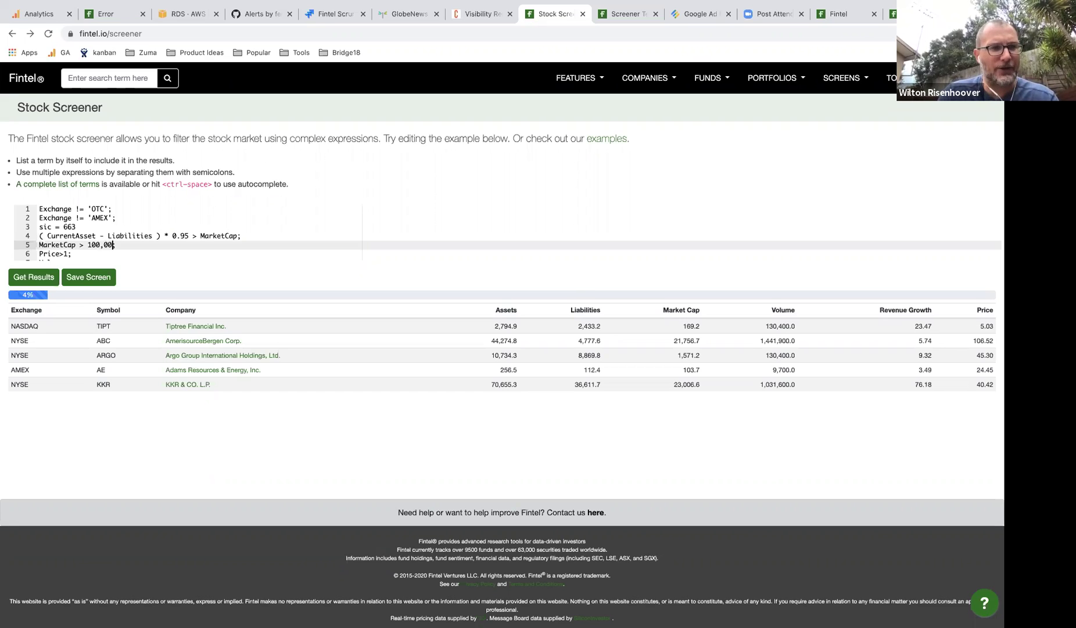
type("0;")
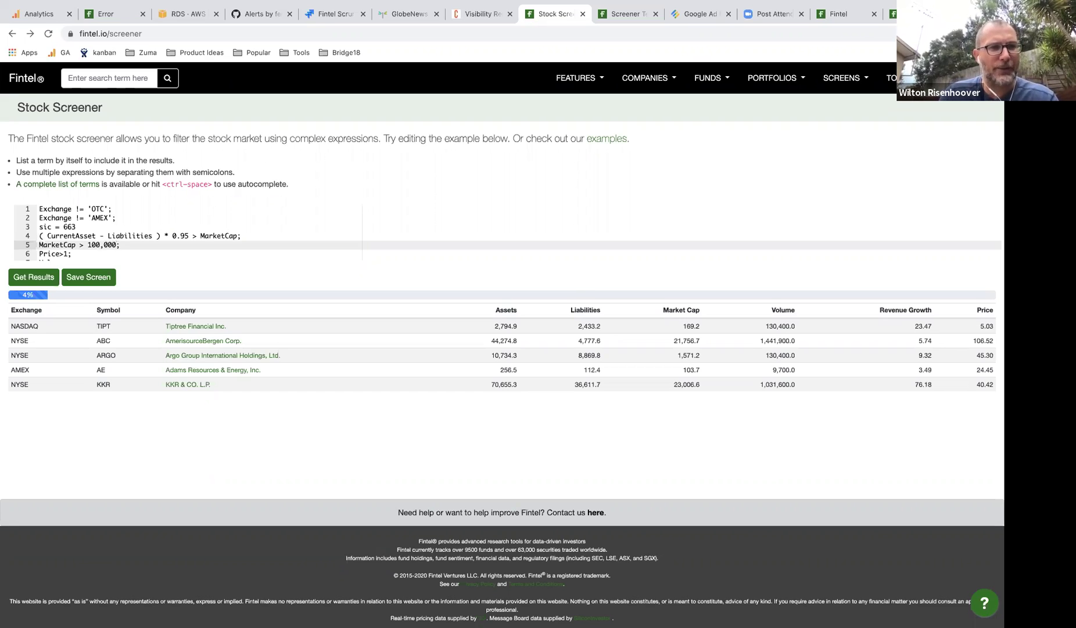
key("BackSpace")
key("BackSpace")
key("BackSpace")
key("BackSpace")
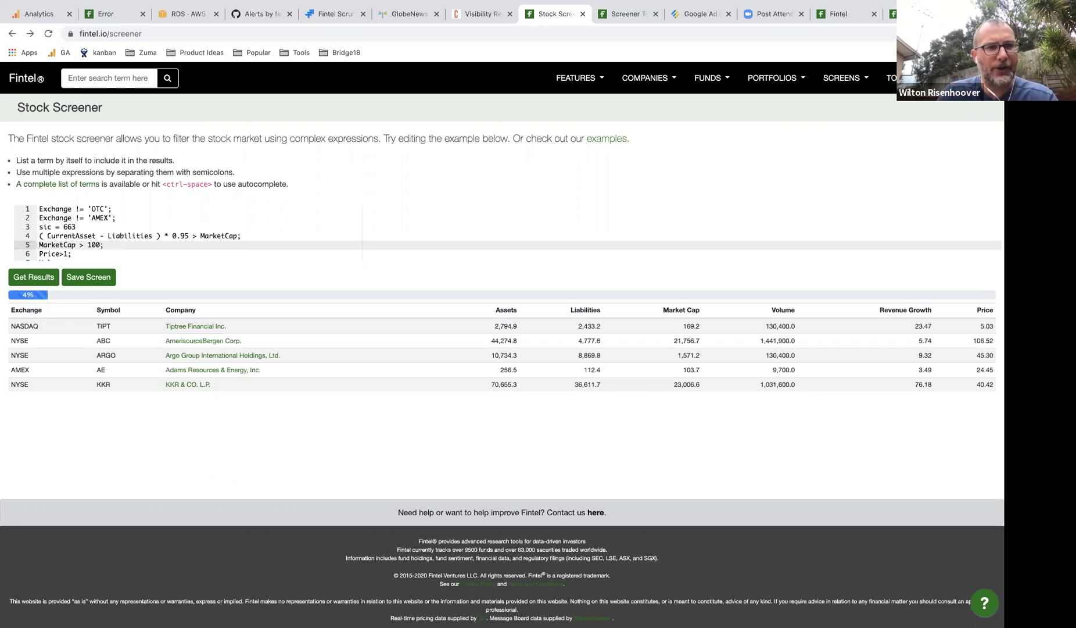
type("B")
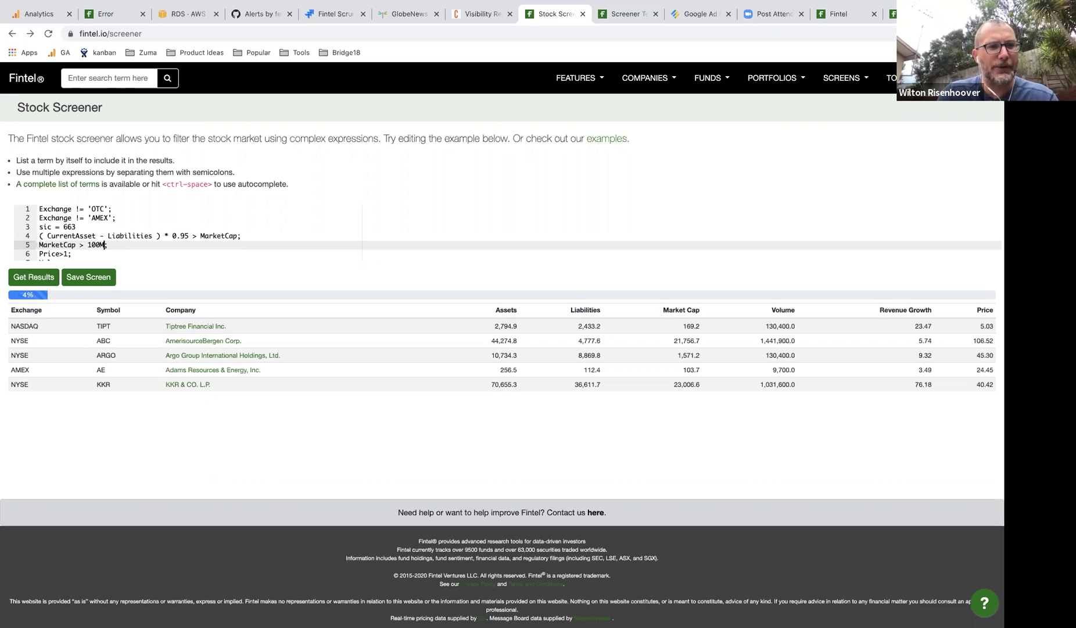
key("BackSpace")
type("T")
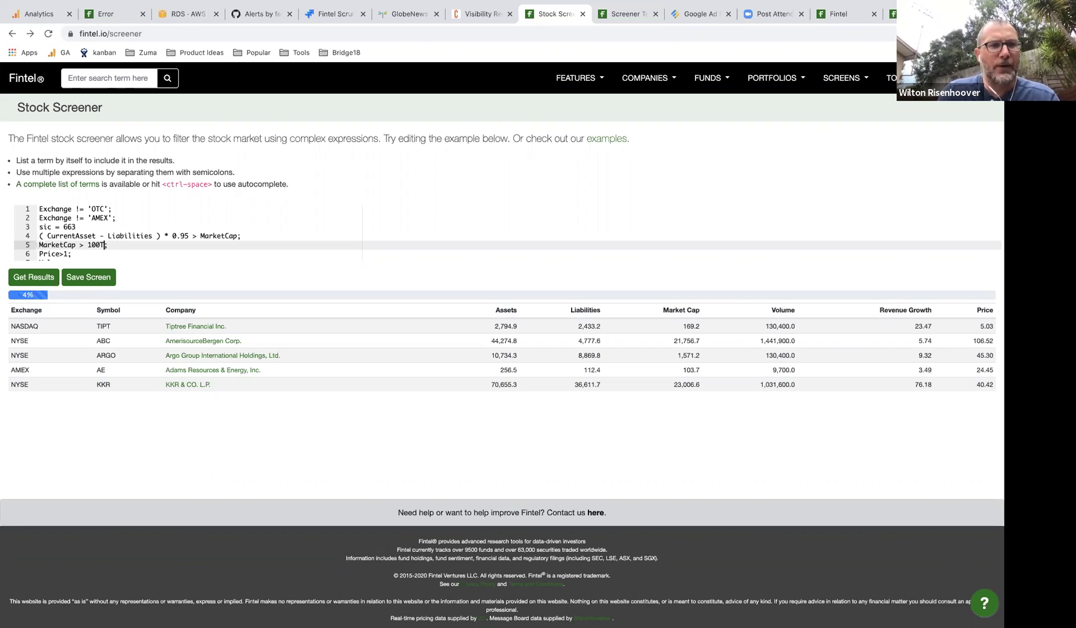
key("BackSpace")
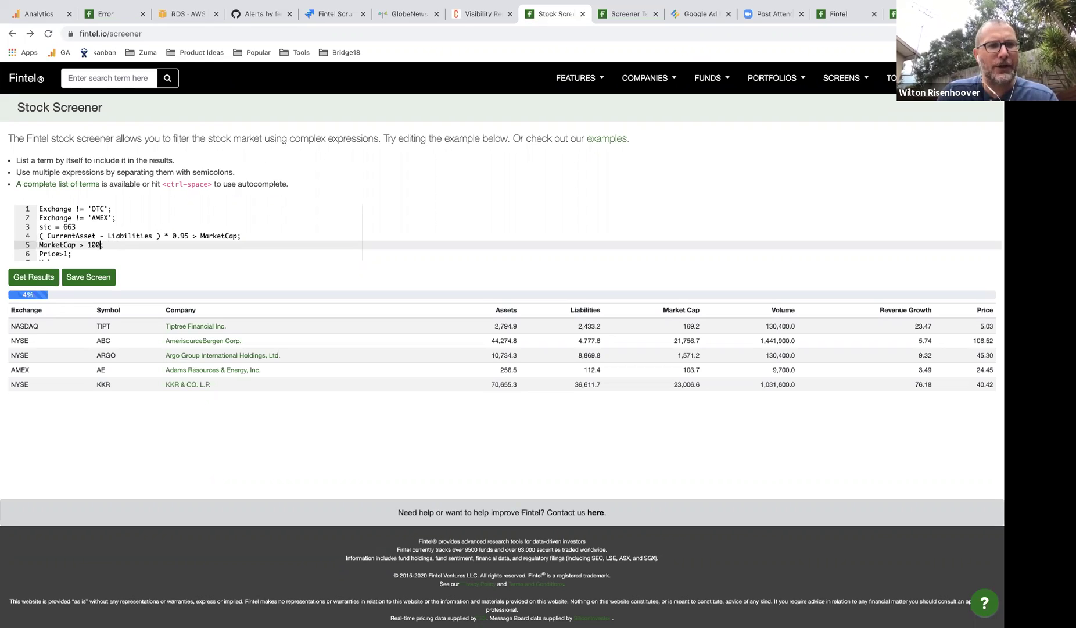
type("M")
Add spaces around the operator in the price condition so it reads Price > 1;.
scroll(90, 236, "down", 1)
left_click(81, 230)
left_click(61, 229)
key("Right")
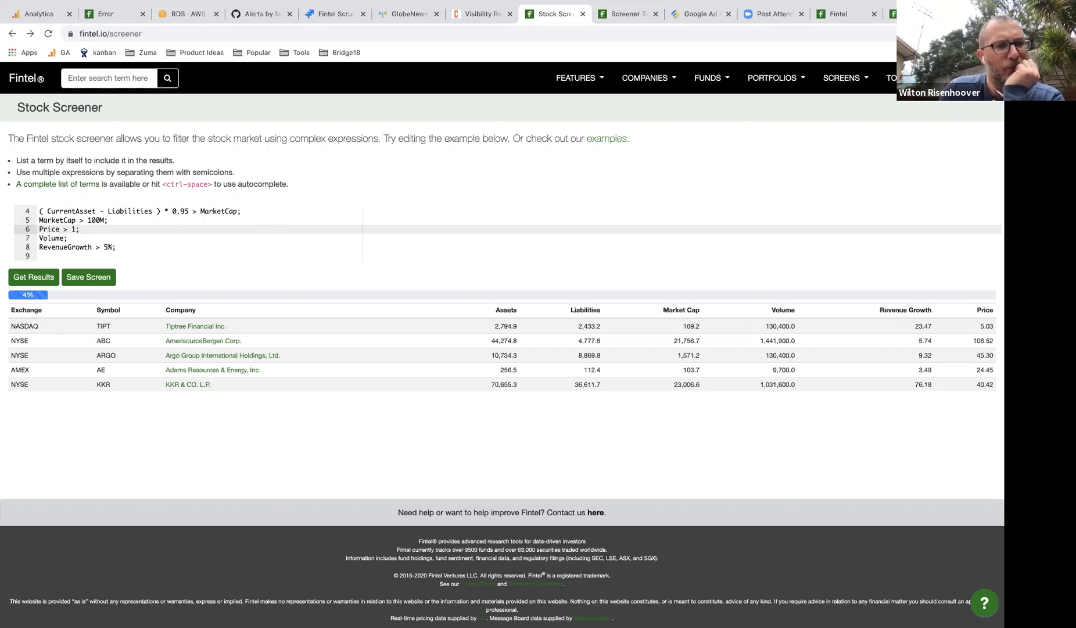
Try a greater-than threshold of 100 on the Volume term, and remove it again.
key("Down")
key("Left")
type("> ")
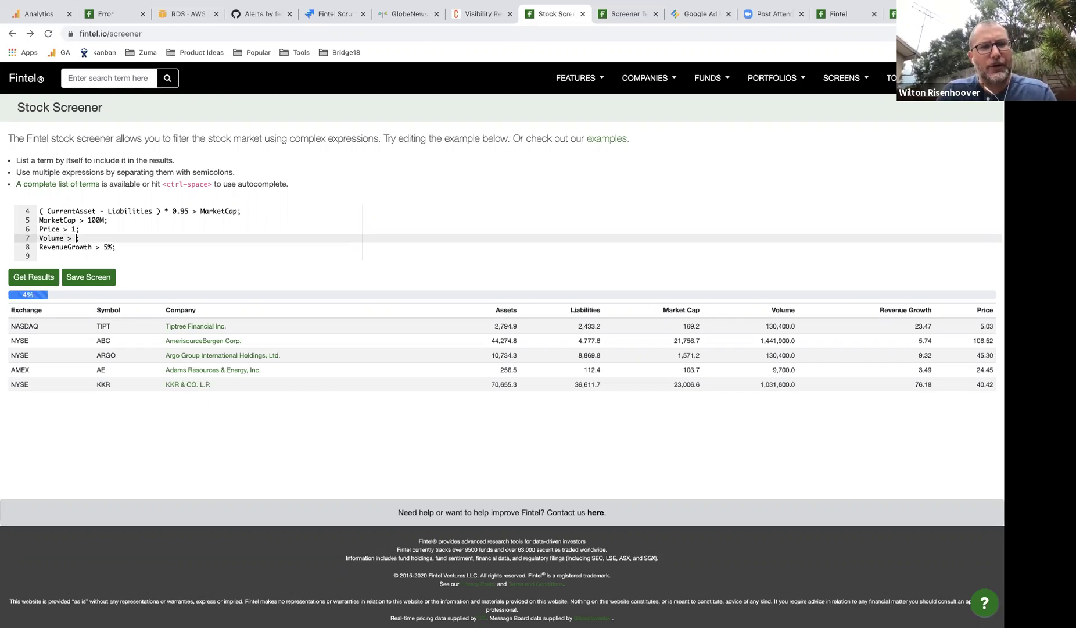
type("100")
key("BackSpace")
key("BackSpace")
key("BackSpace")
key("BackSpace")
key("BackSpace")
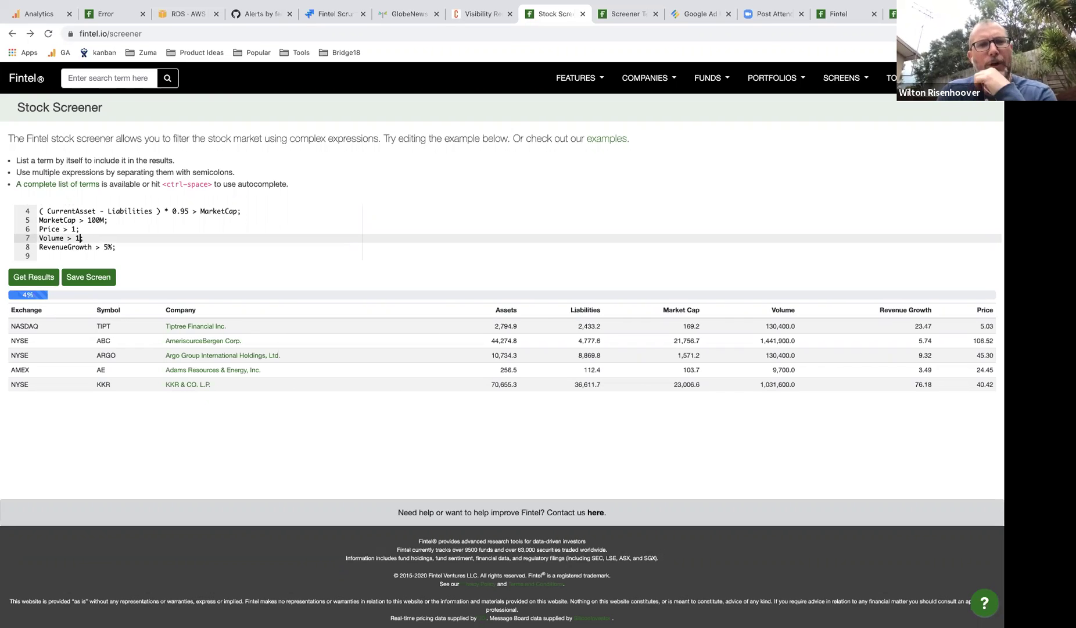
key("BackSpace")
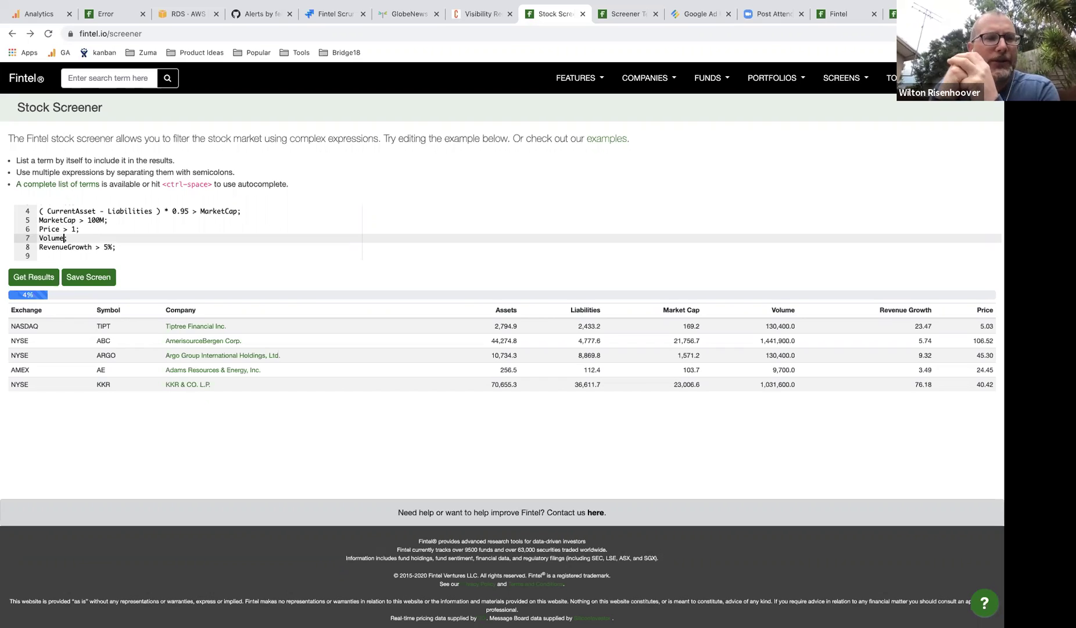
Try a Volume > 1000 condition, and restore the bare Volume term.
key("Left")
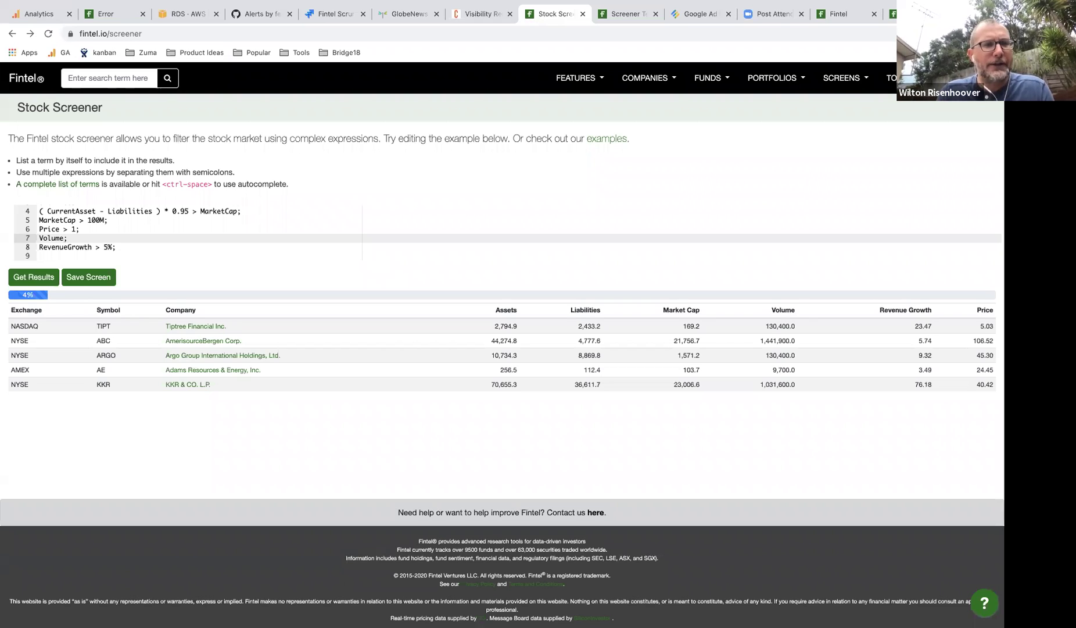
type("> ")
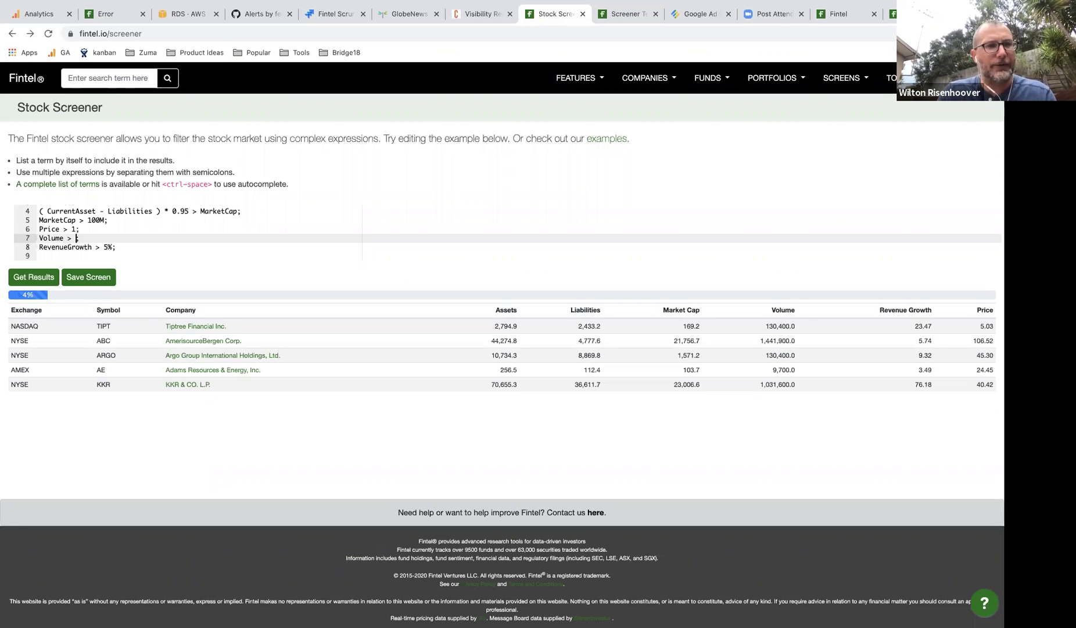
type("1000")
left_click_drag(67, 237, 93, 238)
key("BackSpace")
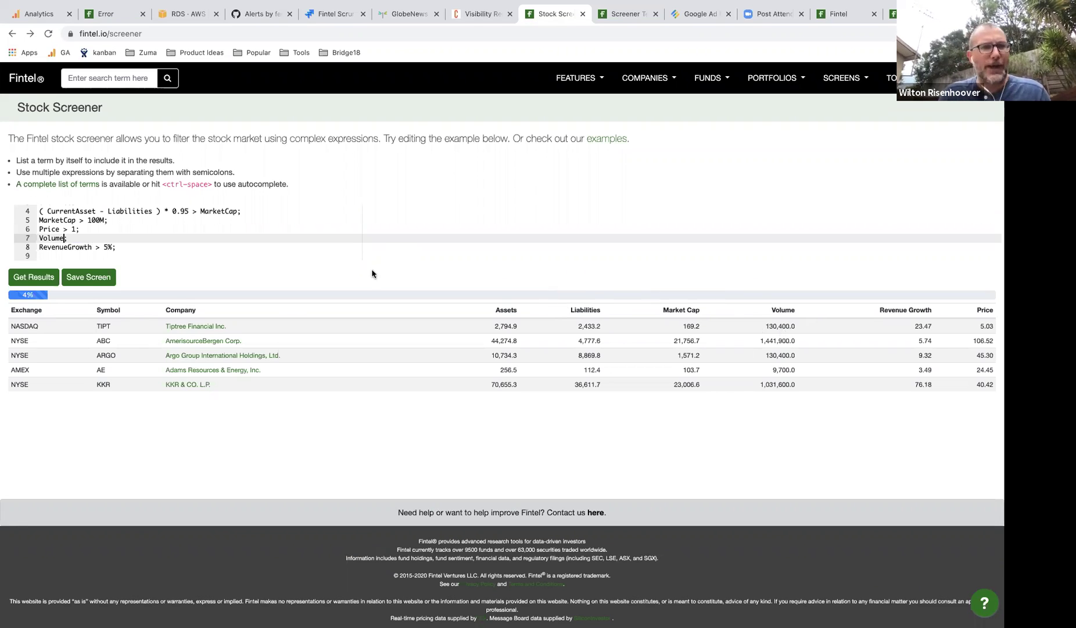
Go through the RevenueGrowth > 5% condition and run the screen with the sic = 663 filter in place.
left_click(68, 247)
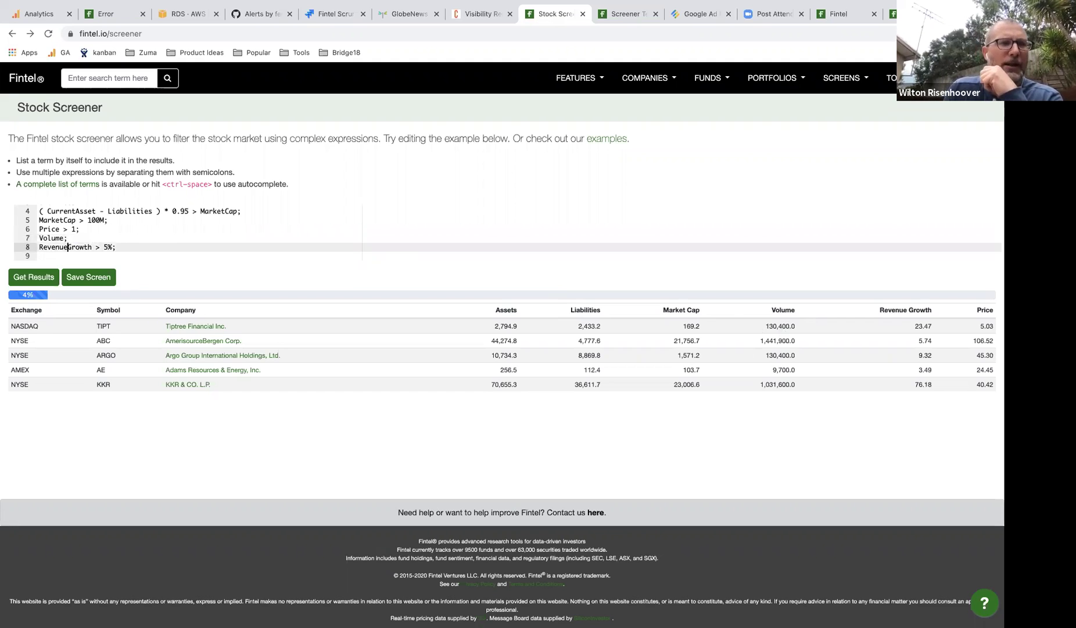
key("Right")
key("Right")
key("Right")
key("Right")
key("Right")
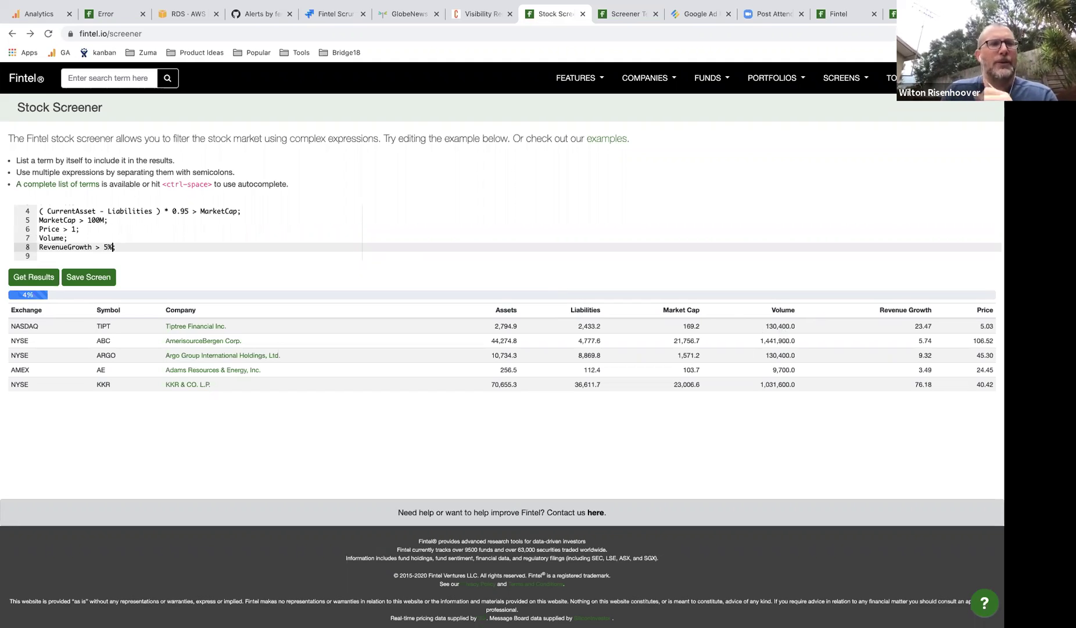
left_click(26, 279)
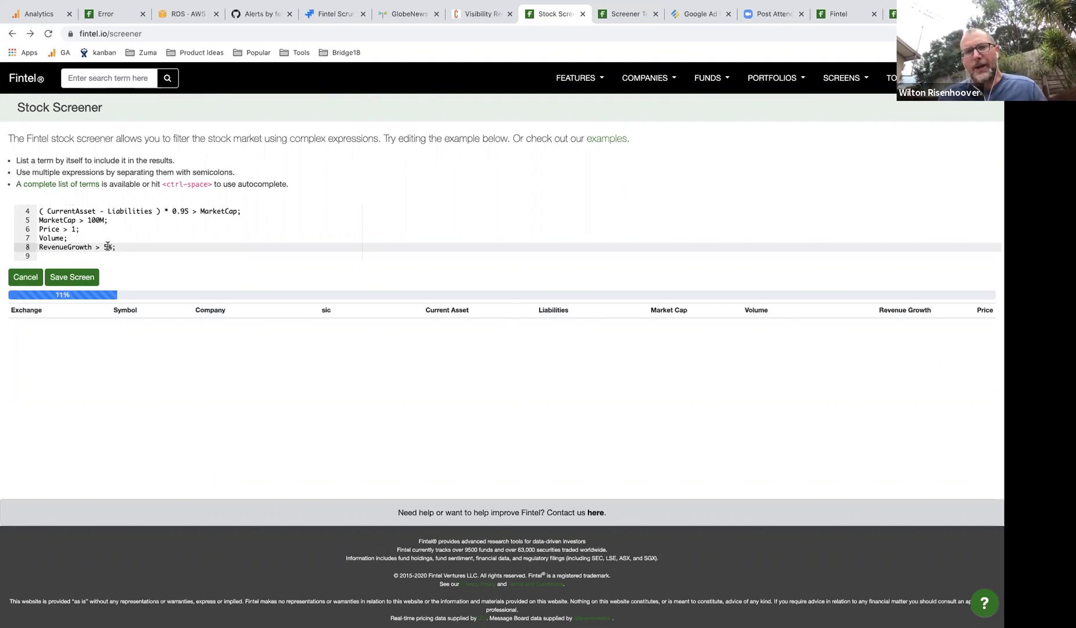
Cancel the running screen, delete the sic = 663 line and get the results again.
left_click(138, 235)
scroll(138, 235, "up", 2)
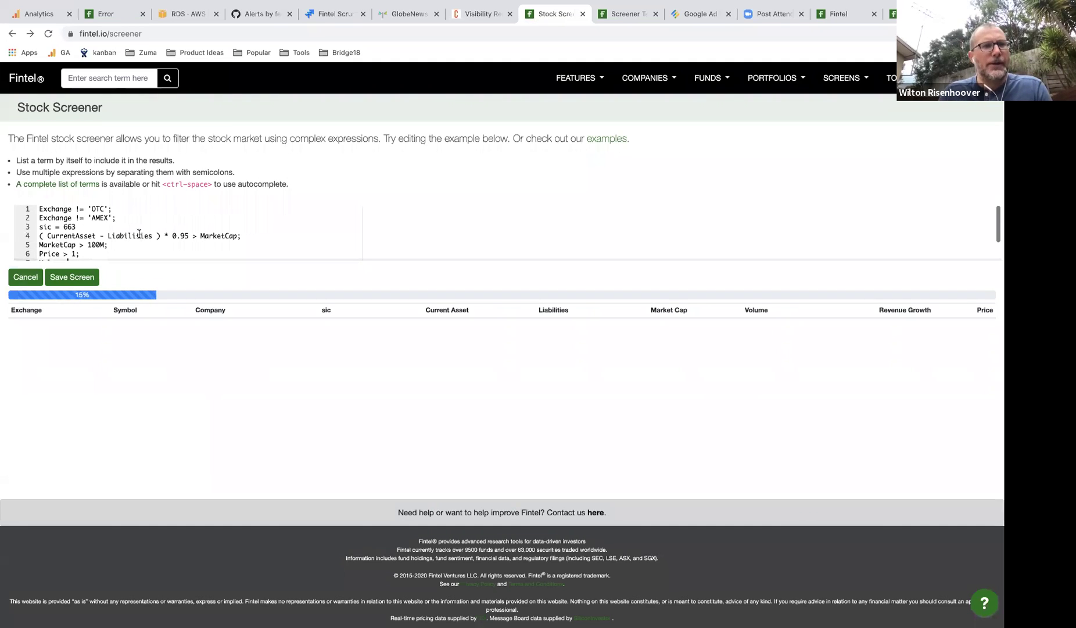
left_click(27, 278)
left_click(85, 228)
key("shift+Down")
key("BackSpace")
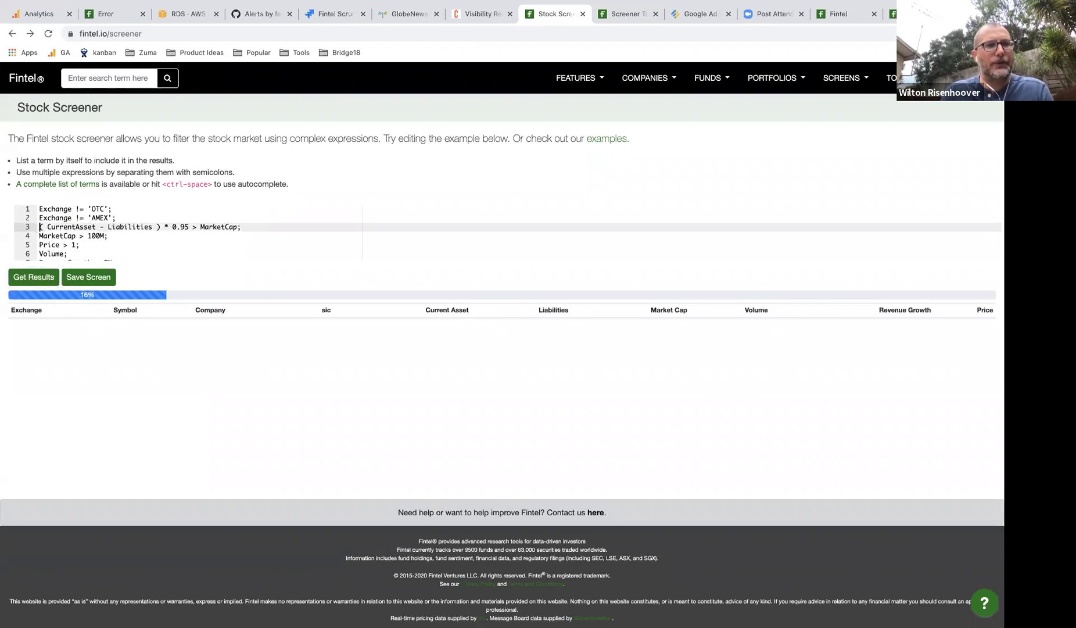
left_click(26, 278)
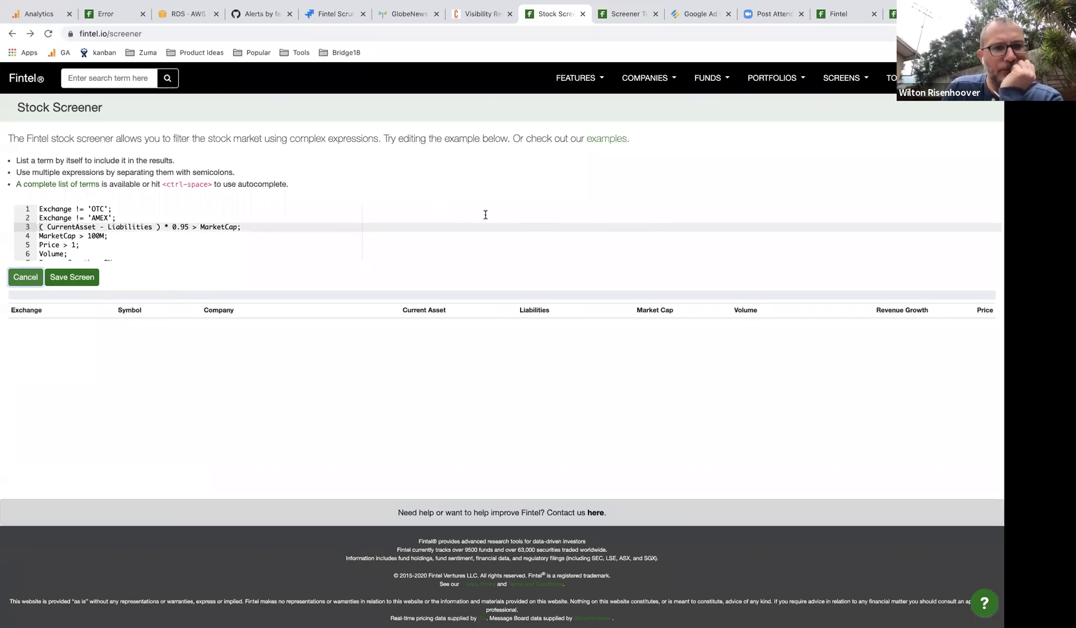
scroll(484, 221, "down", 2)
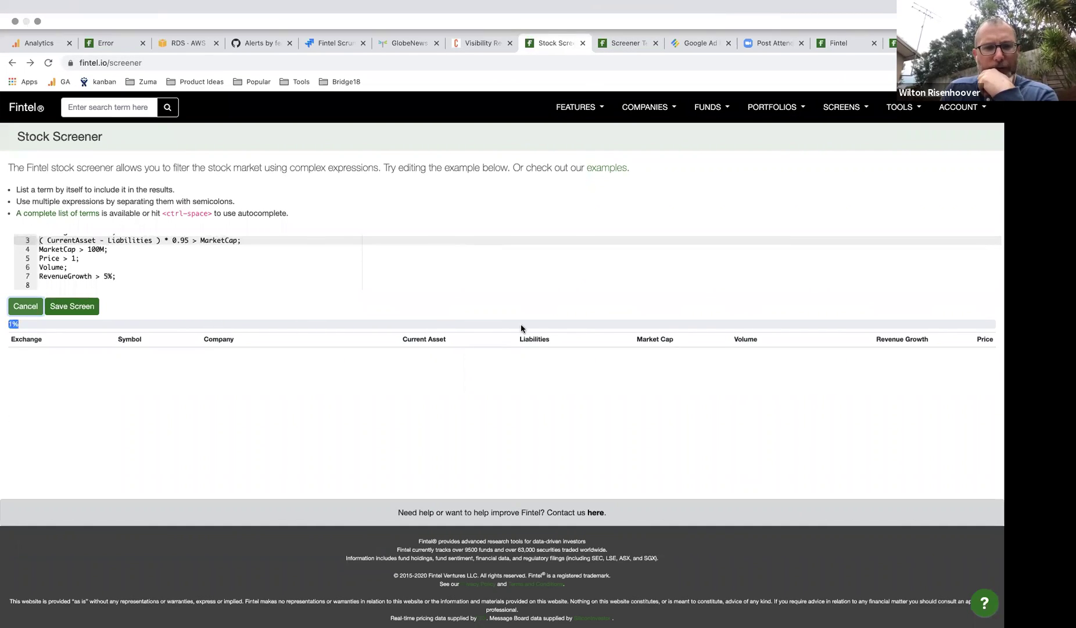
left_click(509, 249)
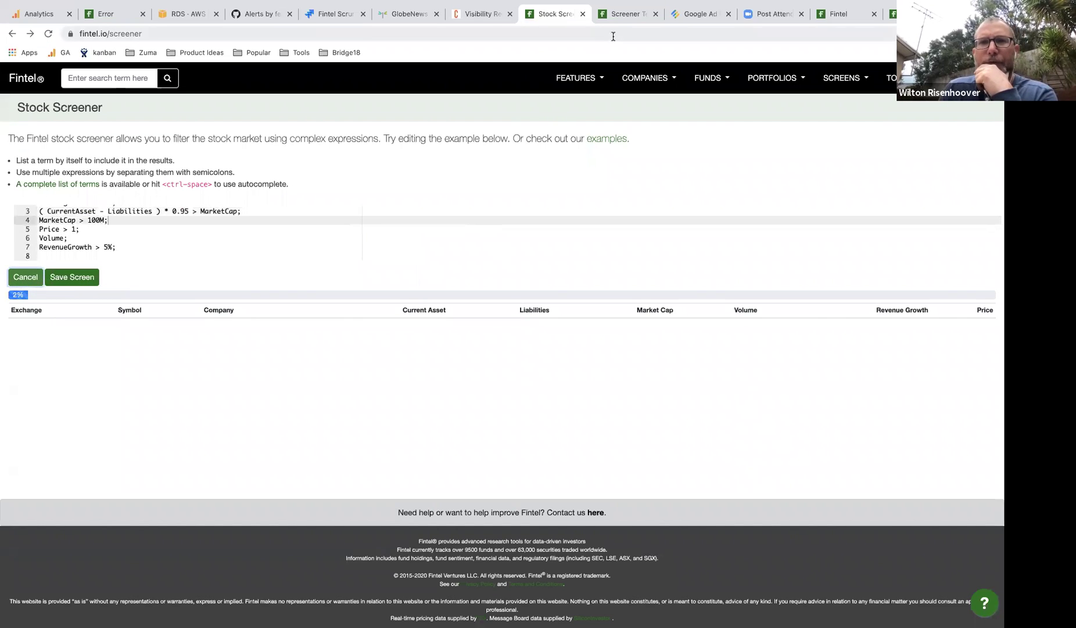
Switch to the Screener Terms page and examine the available terms, highlighting OwnersCount under Ownership Data.
left_click(627, 16)
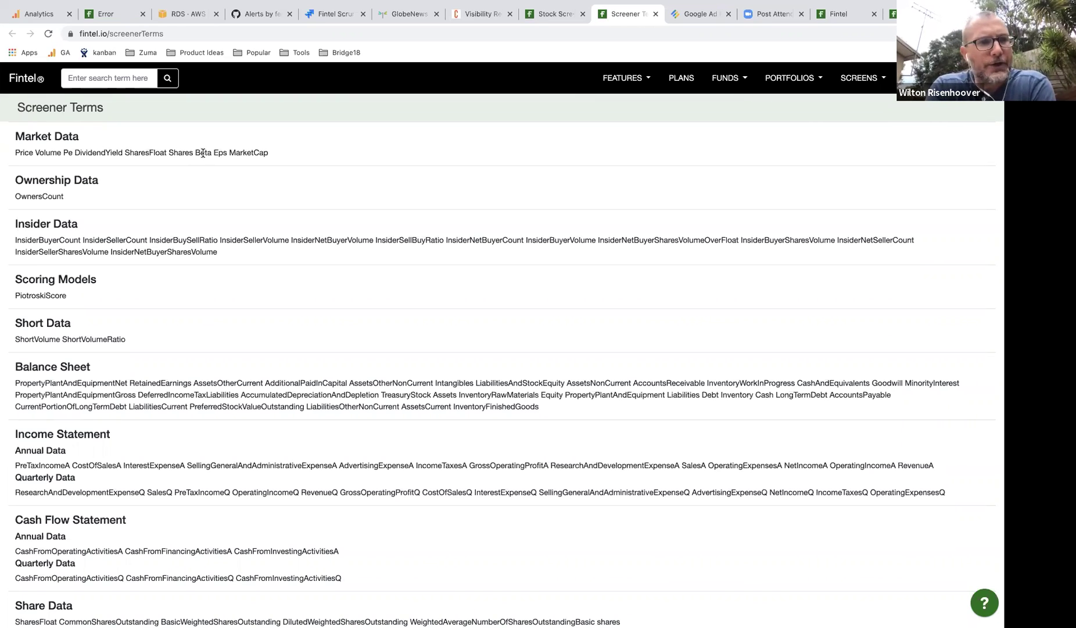
double_click(33, 196)
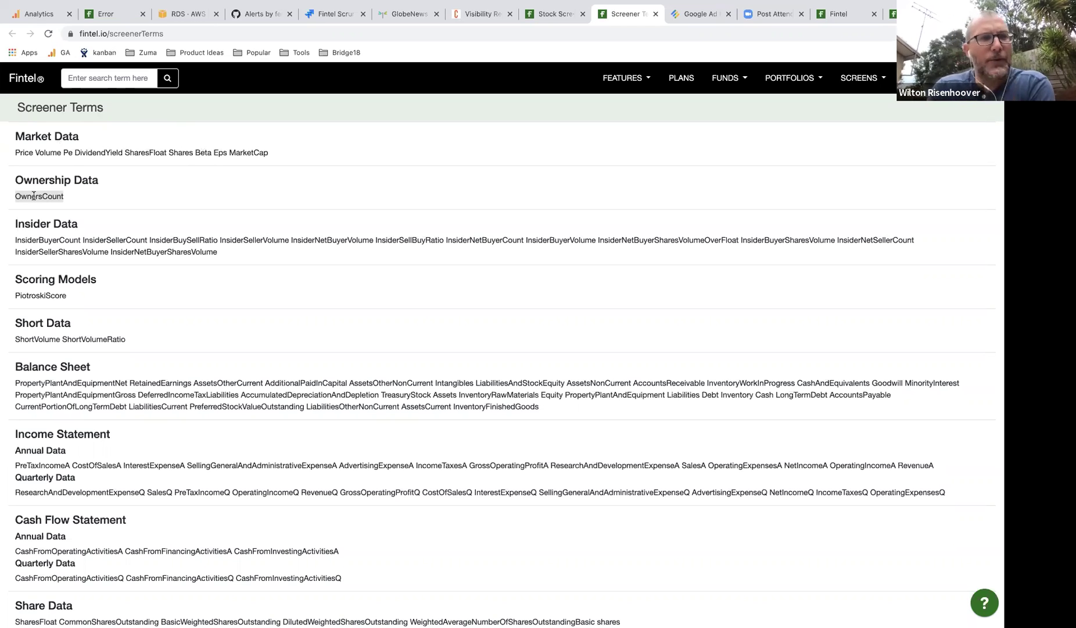
left_click(22, 178)
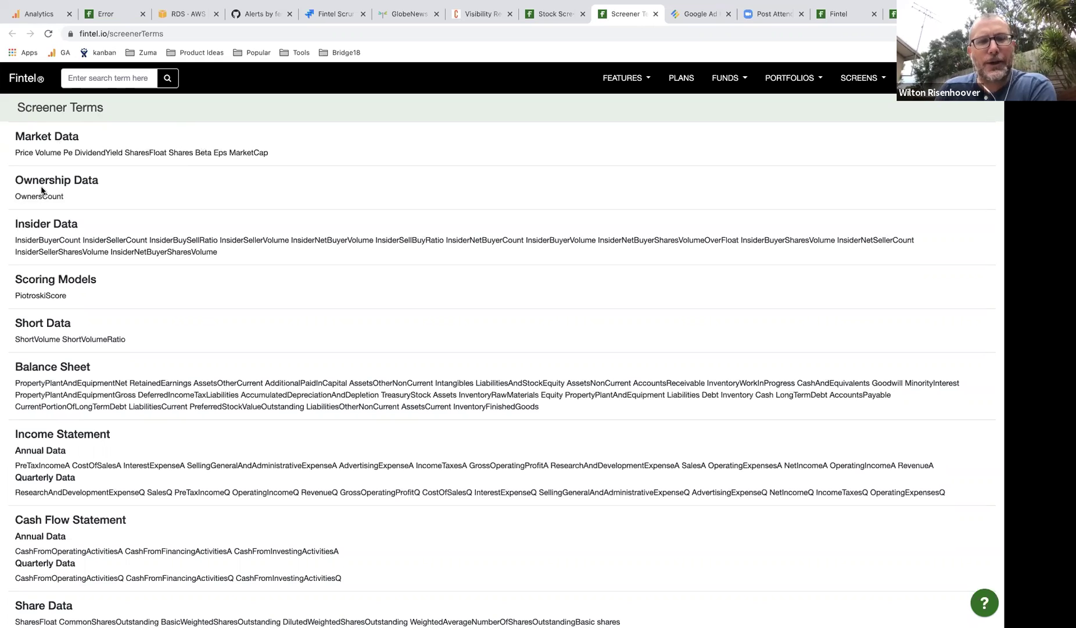
double_click(33, 197)
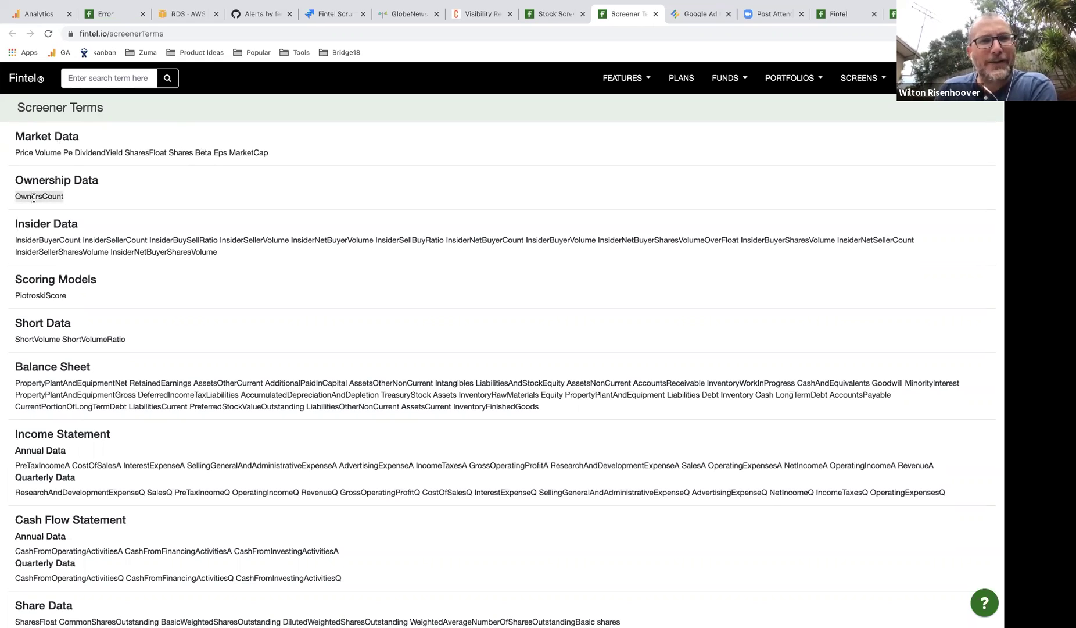
Return to the Stock Screener page and change the market-cap condition to MarketCap < 2B.
left_click(551, 14)
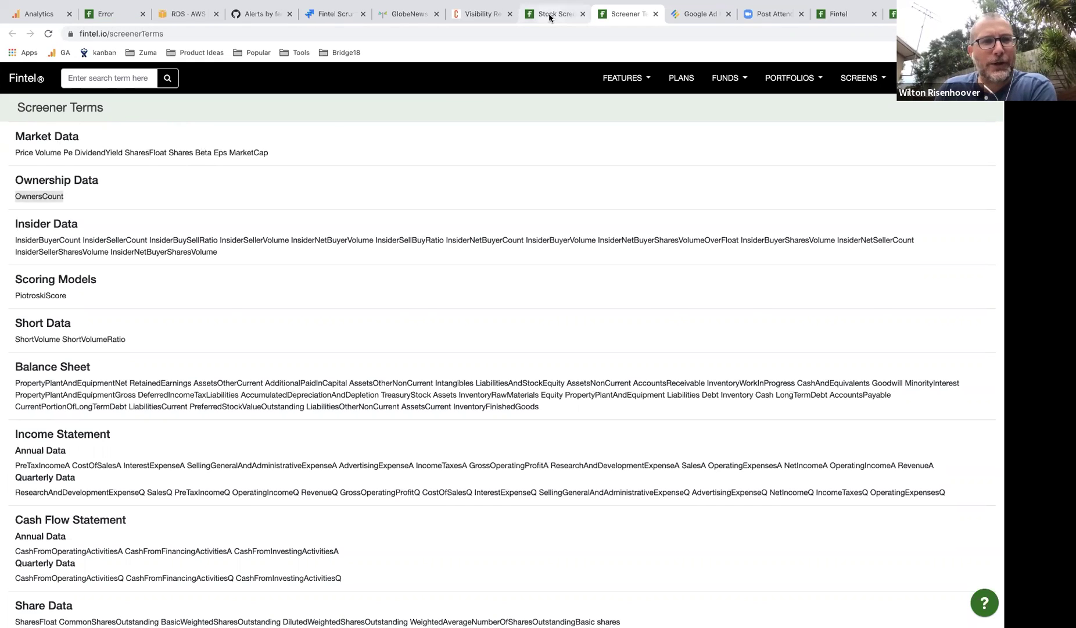
left_click(165, 248)
key("Up")
key("Up")
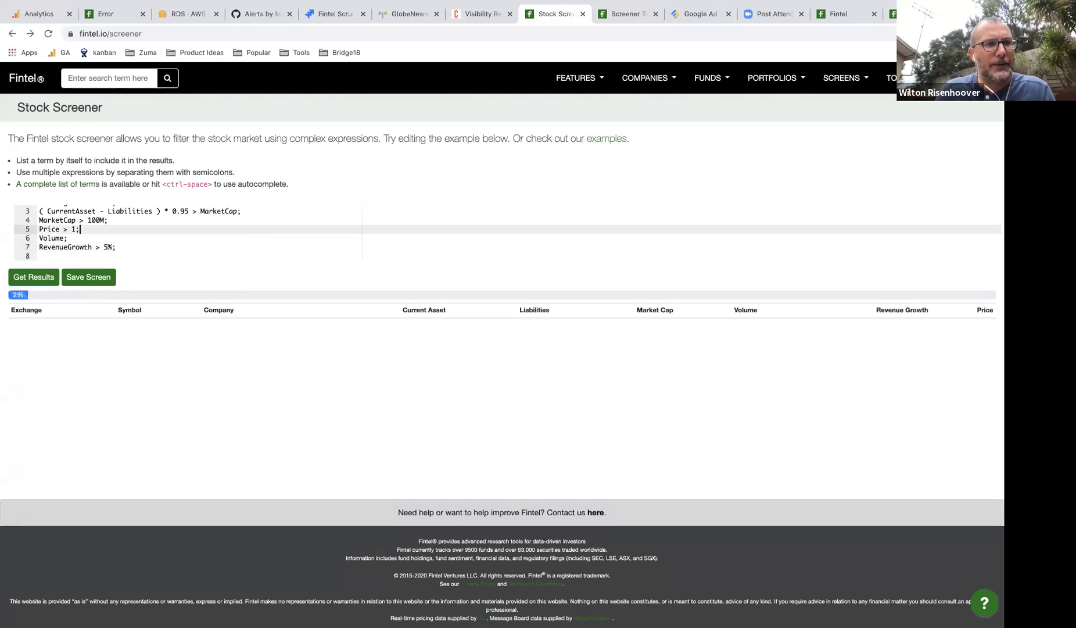
key("Up")
key("Left")
key("Left")
key("Left")
key("Left")
key("Left")
key("Left")
key("BackSpace")
type("<")
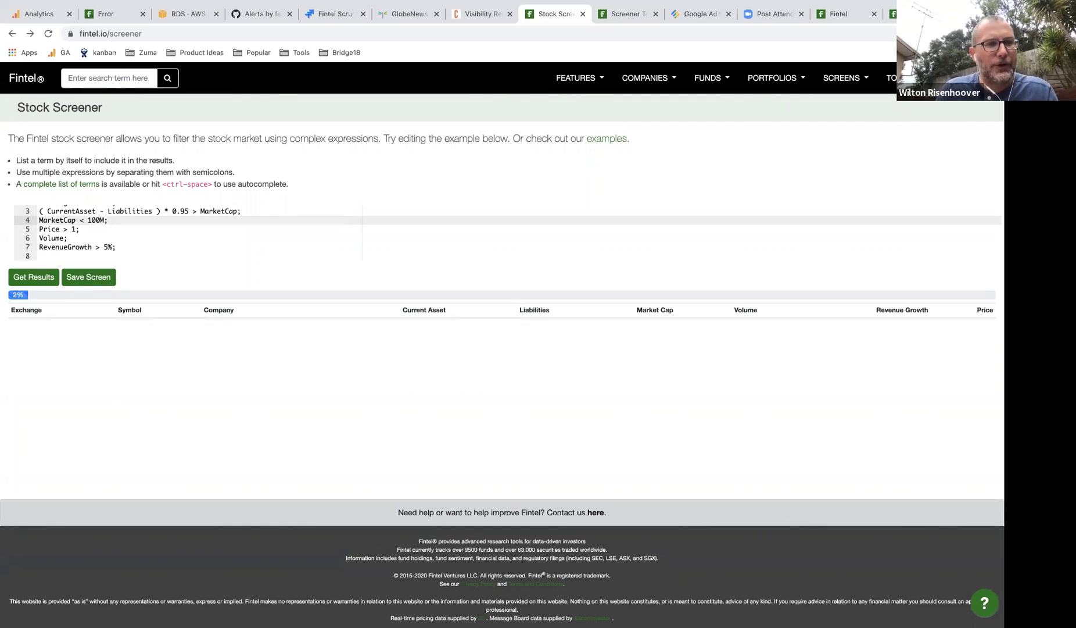
key("BackSpace")
key("BackSpace")
key("BackSpace")
key("BackSpace")
type("2B")
Replace the RevenueGrowth line of the expression with OwnersCount < 100;.
key("Down")
key("Down")
key("Down")
key("Home")
key("shift+End")
type("OwnersCount < 100;")
Delete the CurrentAsset and Liabilities condition and both Exchange conditions, and run the screen.
key("Up")
key("Up")
key("Up")
key("Up")
key("shift+Down")
key("BackSpace")
key("Up")
key("Up")
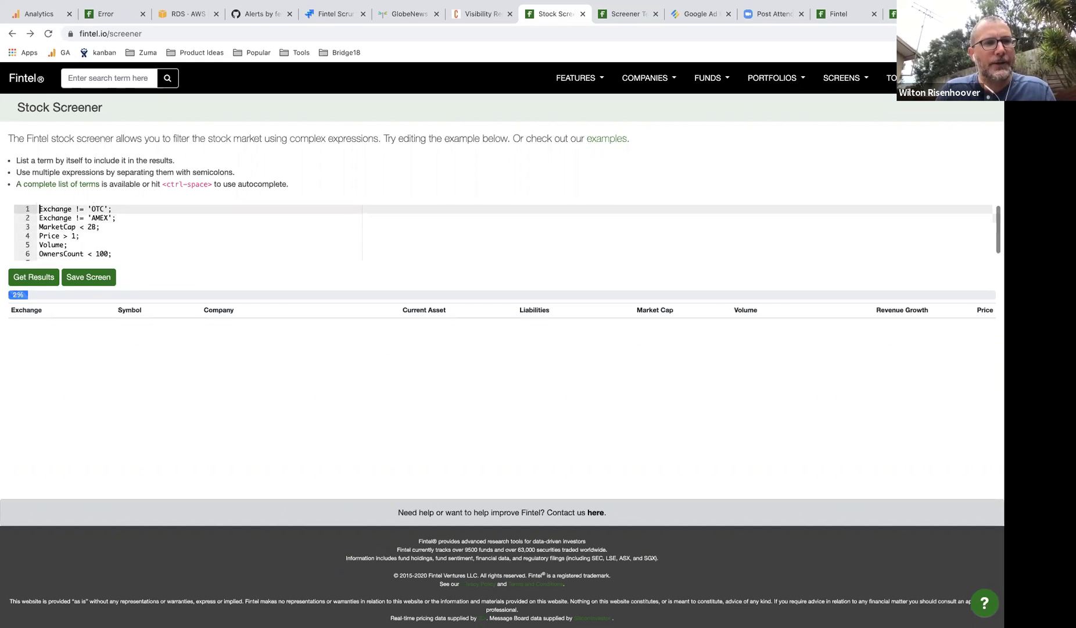
key("shift+Down")
key("shift+Down")
key("BackSpace")
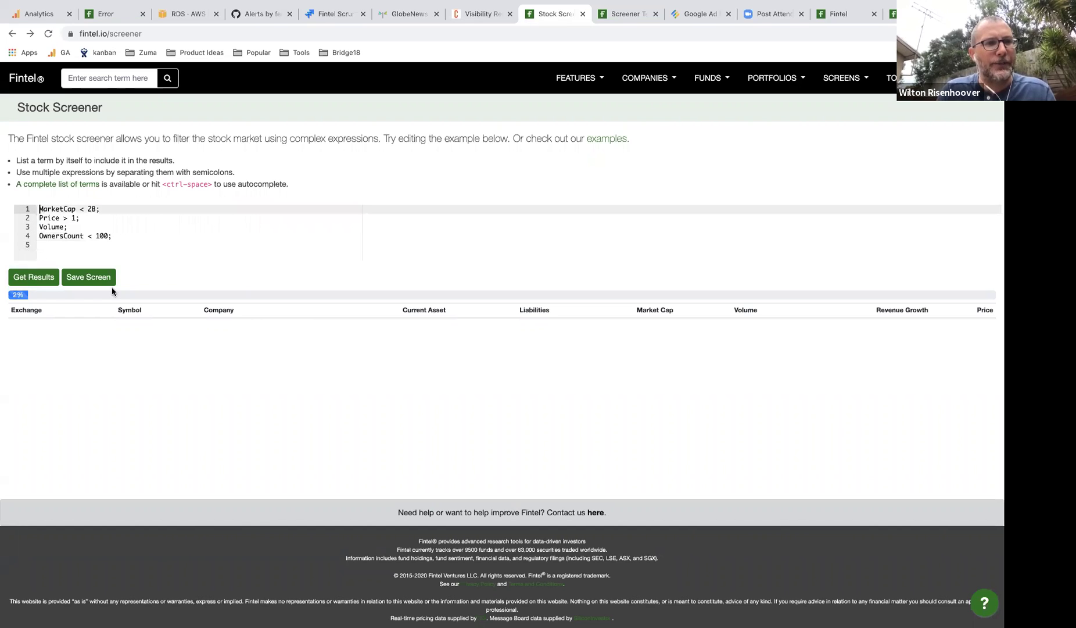
left_click(44, 281)
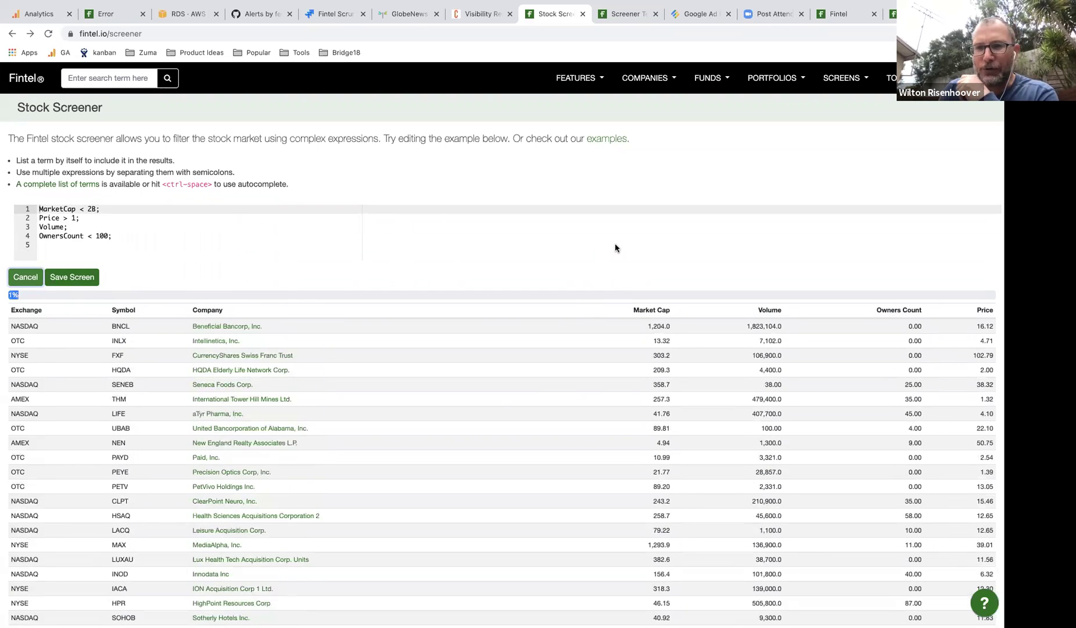
Cancel the running screen and add the condition OwnersCount > 0; below the OwnersCount < 100 line.
left_click(26, 280)
left_click(129, 239)
key("Return")
type("Ownersi")
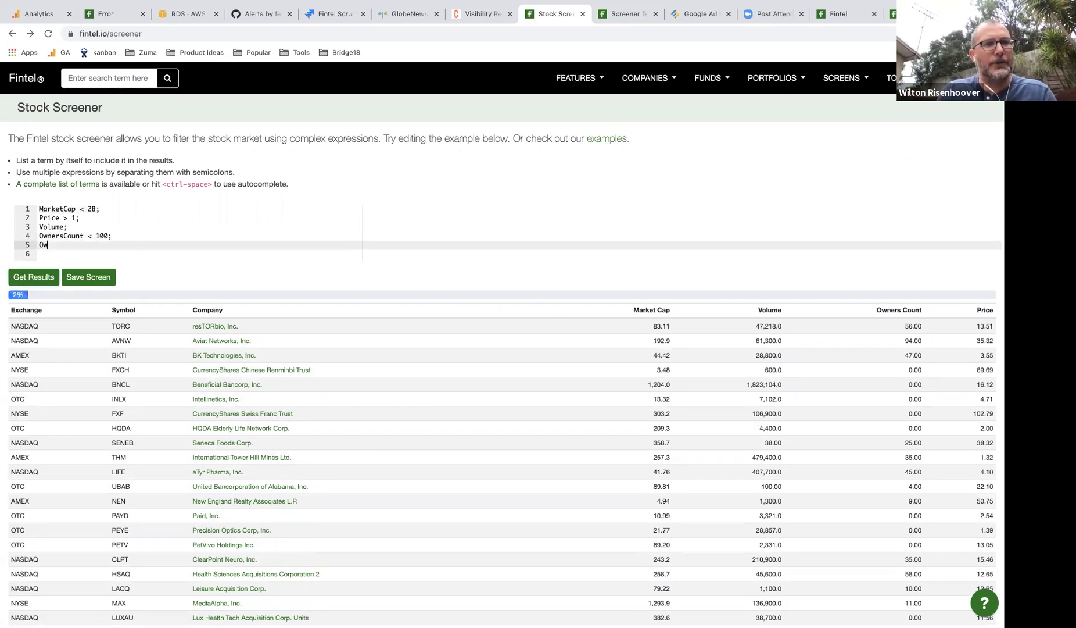
key("BackSpace")
key("BackSpace")
key("BackSpace")
key("BackSpace")
key("BackSpace")
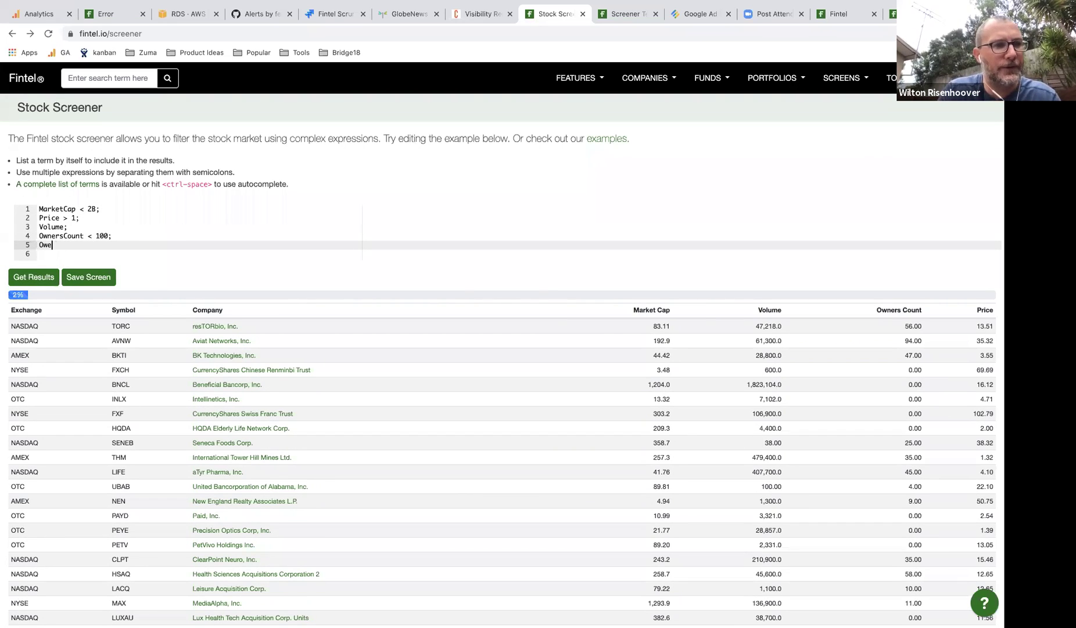
type("nersCount ,")
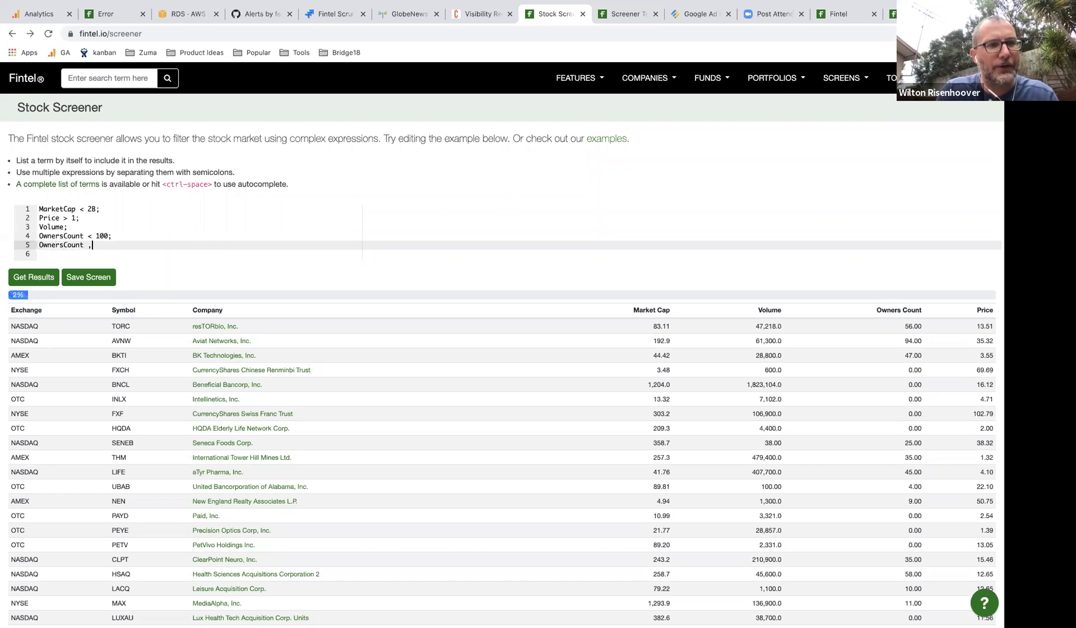
key("BackSpace")
type("> 0;")
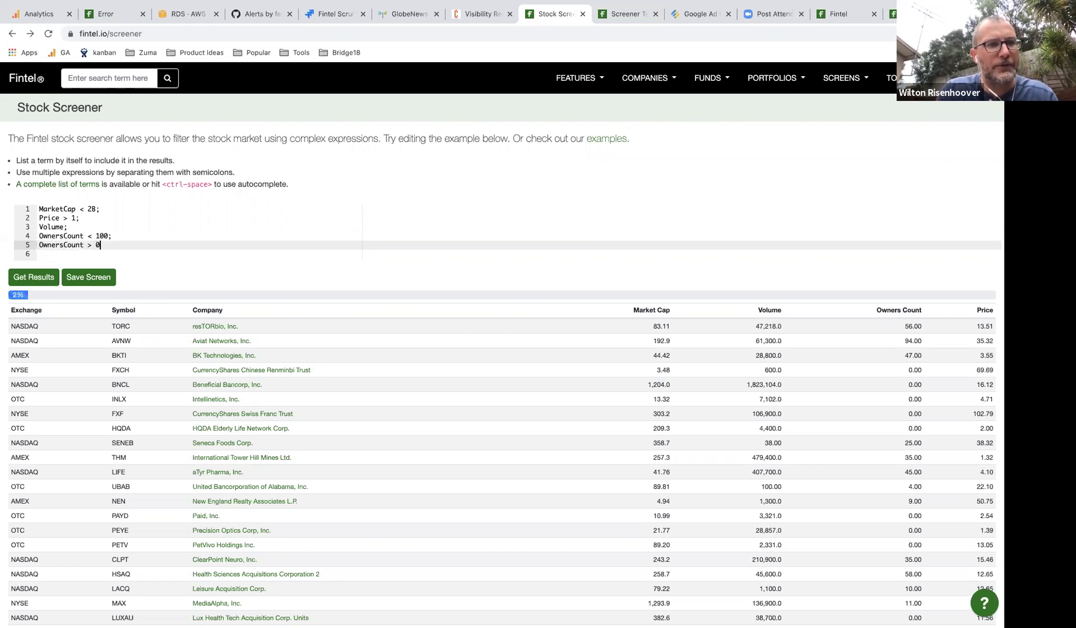
Run the screen with the OwnersCount > 0 condition included and cancel it while results are still loading.
left_click(34, 278)
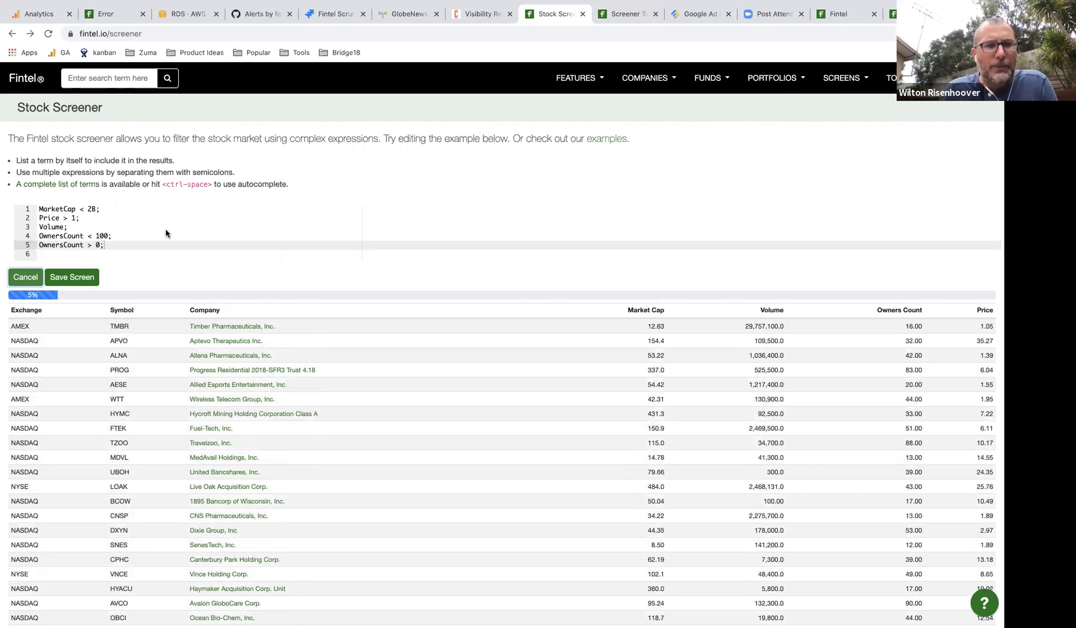
left_click(26, 280)
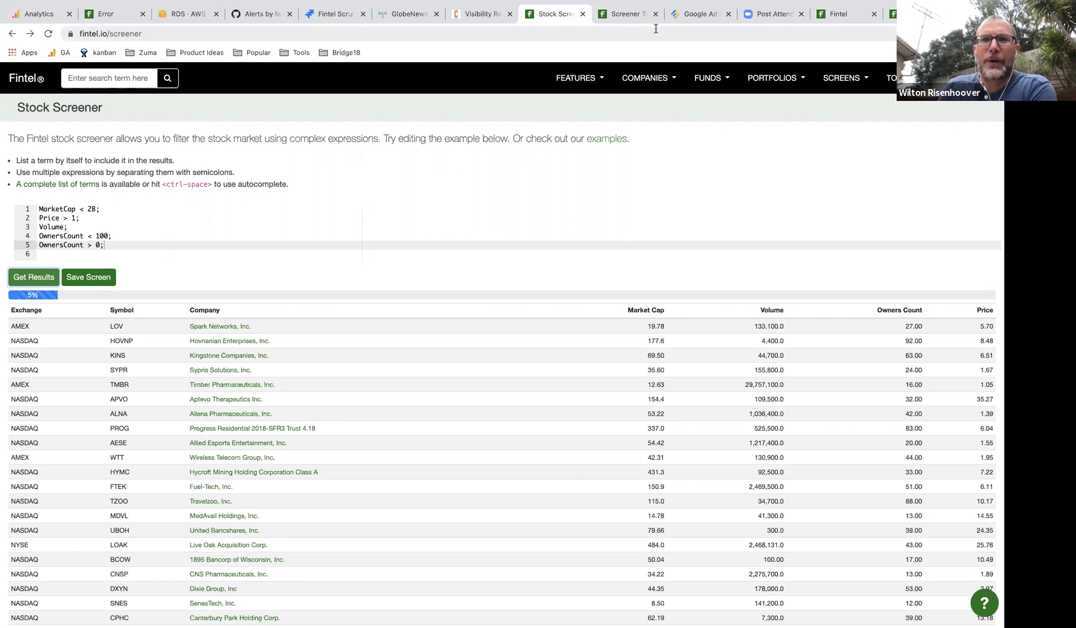
Check the Screener Terms page and the Developer Hub, and load Tesla's insider trading page at fintel.io/n/us/tsla.
left_click(615, 17)
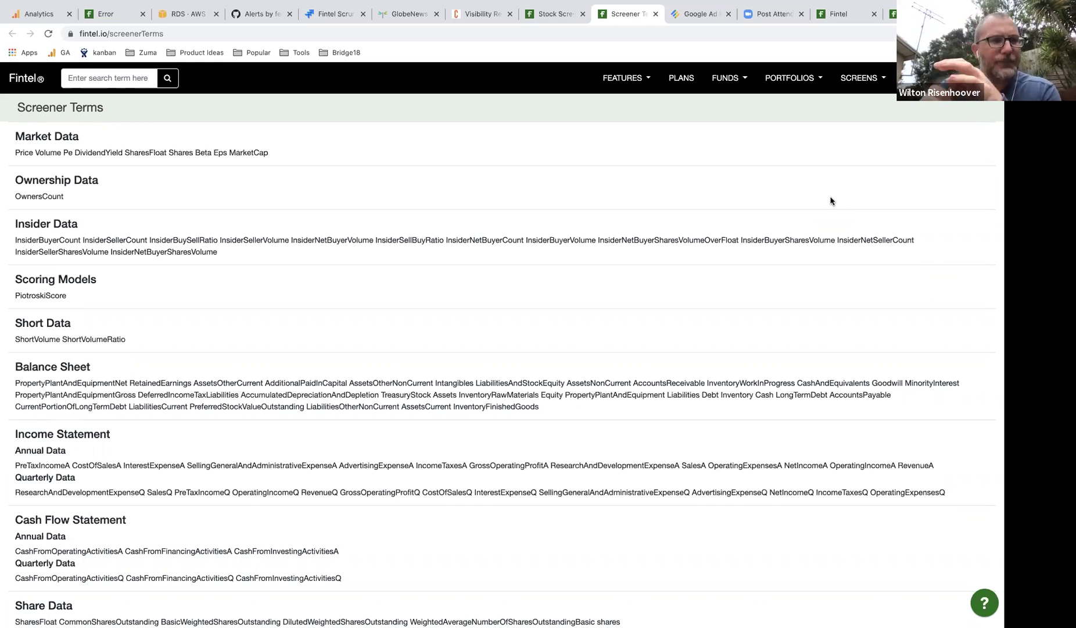
left_click(836, 16)
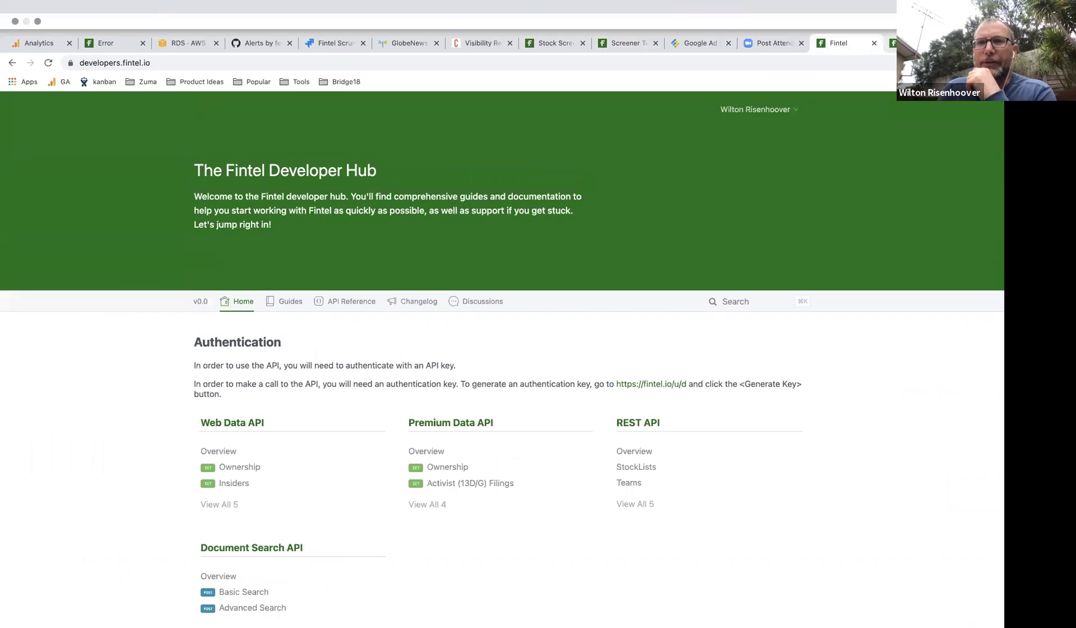
left_click(891, 43)
left_click(305, 62)
type("n/us/tsla")
key("Return")
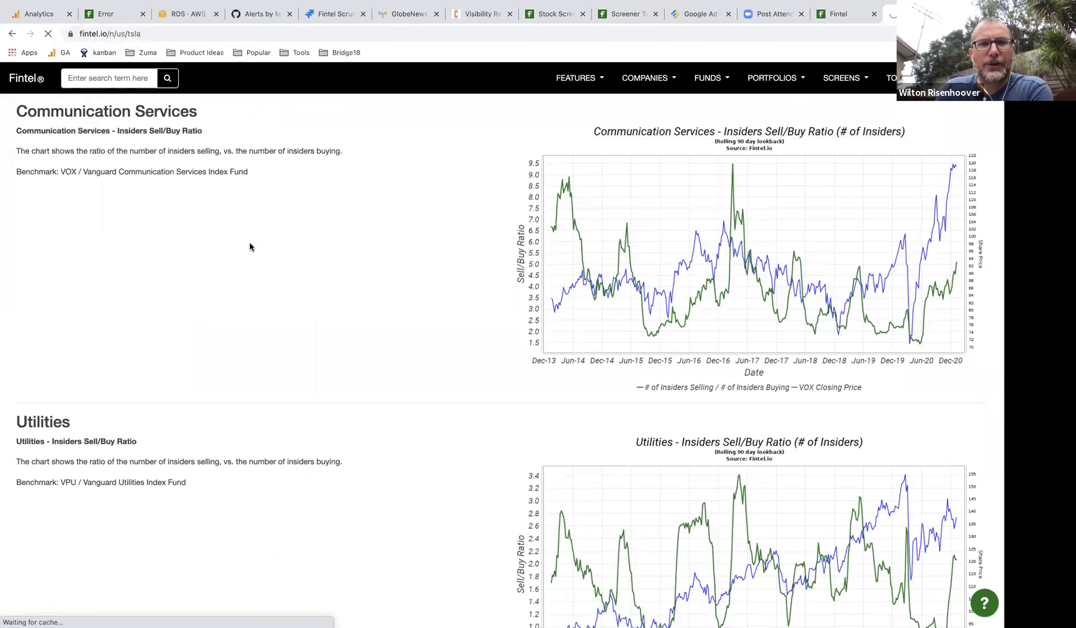
Examine Tesla's key insider metrics, the insider trading chart and roster, and the track records of insider purchases and sales.
scroll(376, 257, "down", 1)
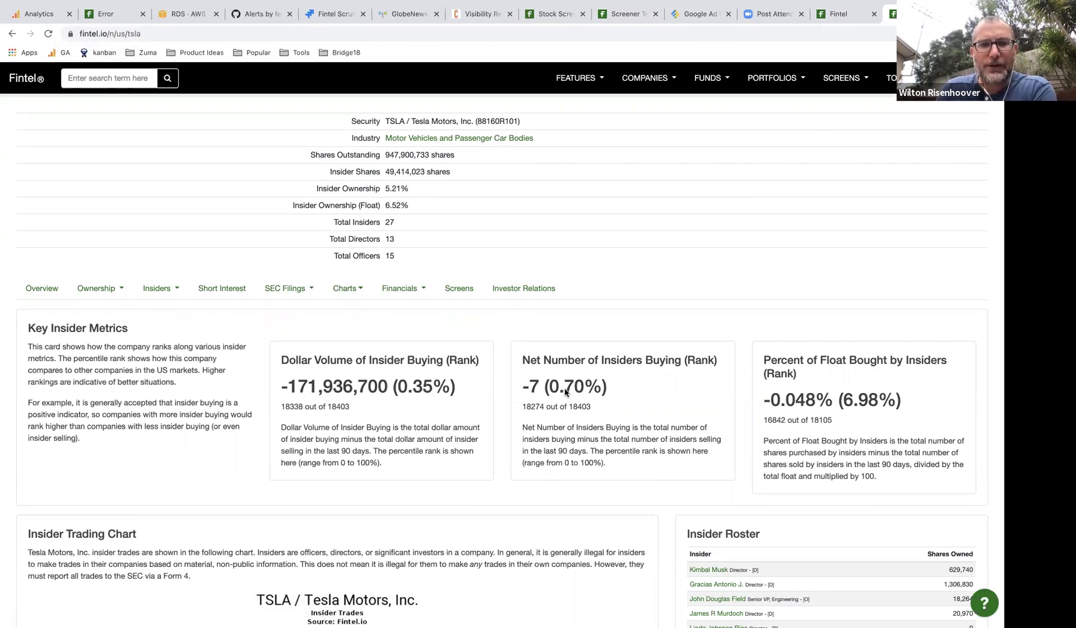
scroll(565, 392, "down", 1)
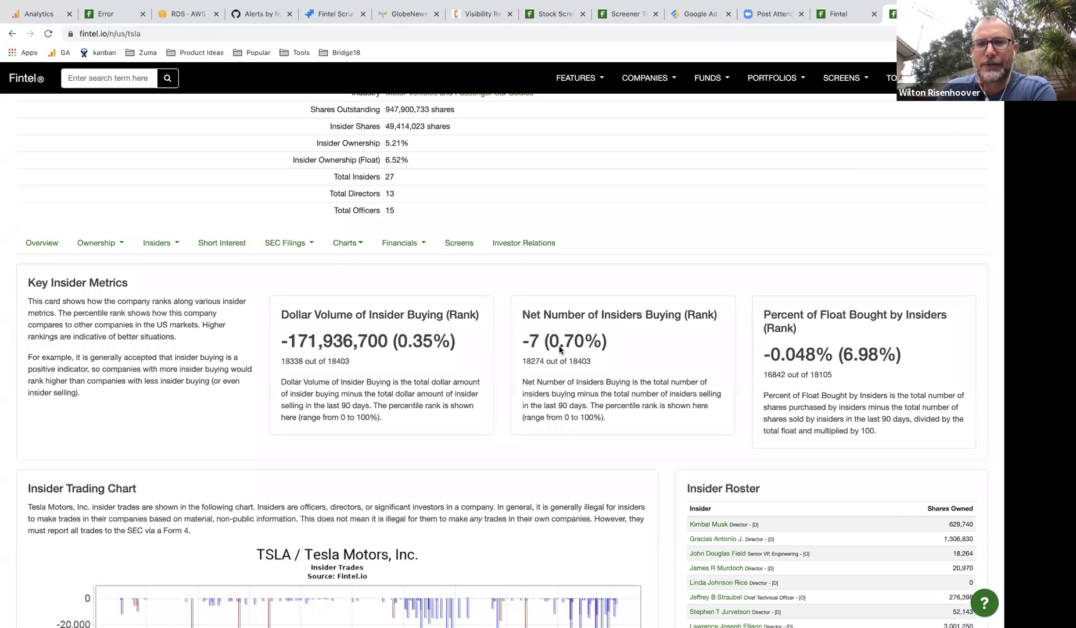
scroll(585, 360, "down", 5)
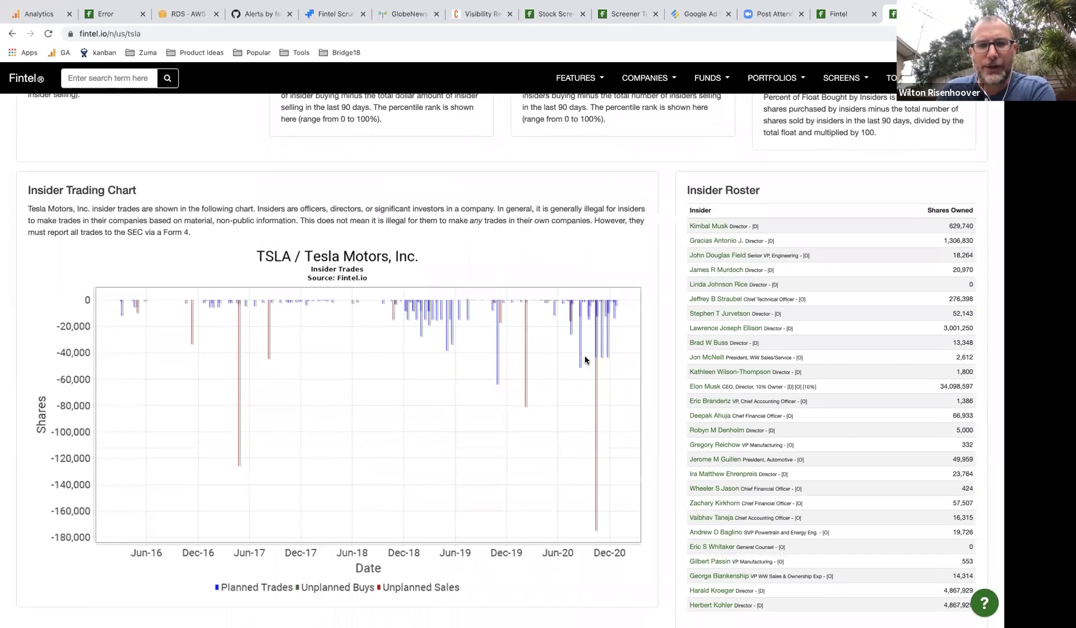
scroll(584, 359, "down", 1)
scroll(584, 360, "up", 3)
scroll(585, 360, "down", 3)
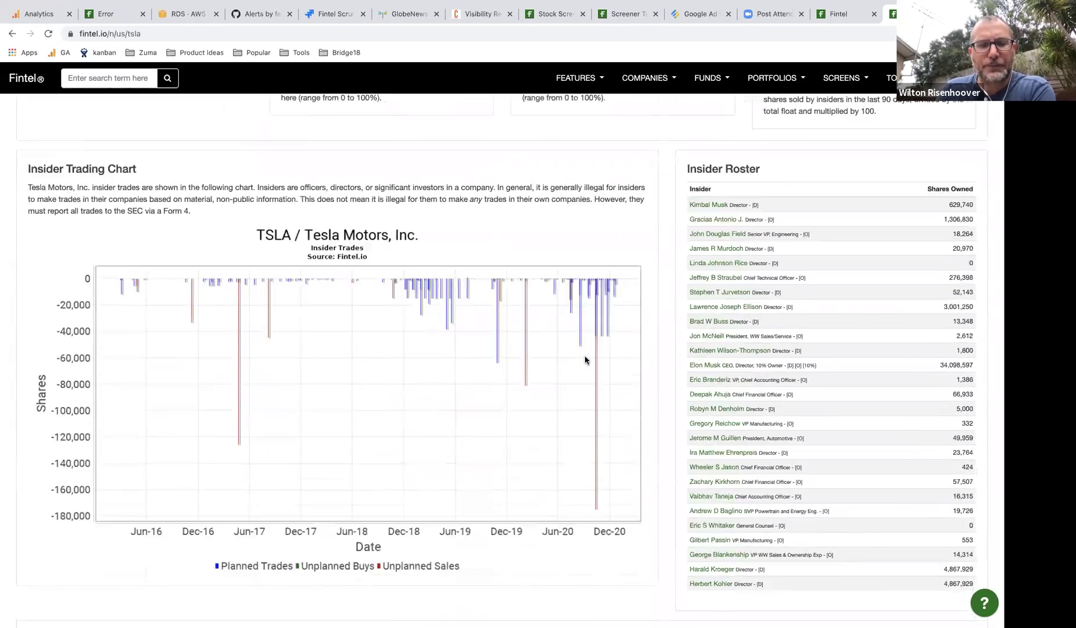
scroll(585, 360, "down", 8)
scroll(585, 360, "up", 2)
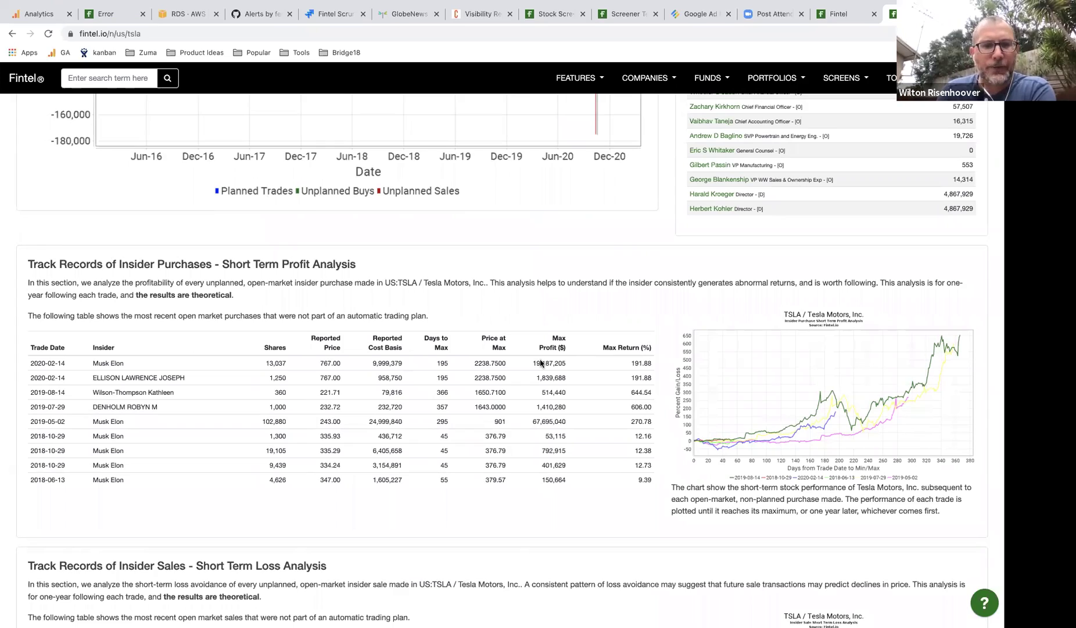
scroll(540, 364, "down", 3)
scroll(540, 359, "down", 6)
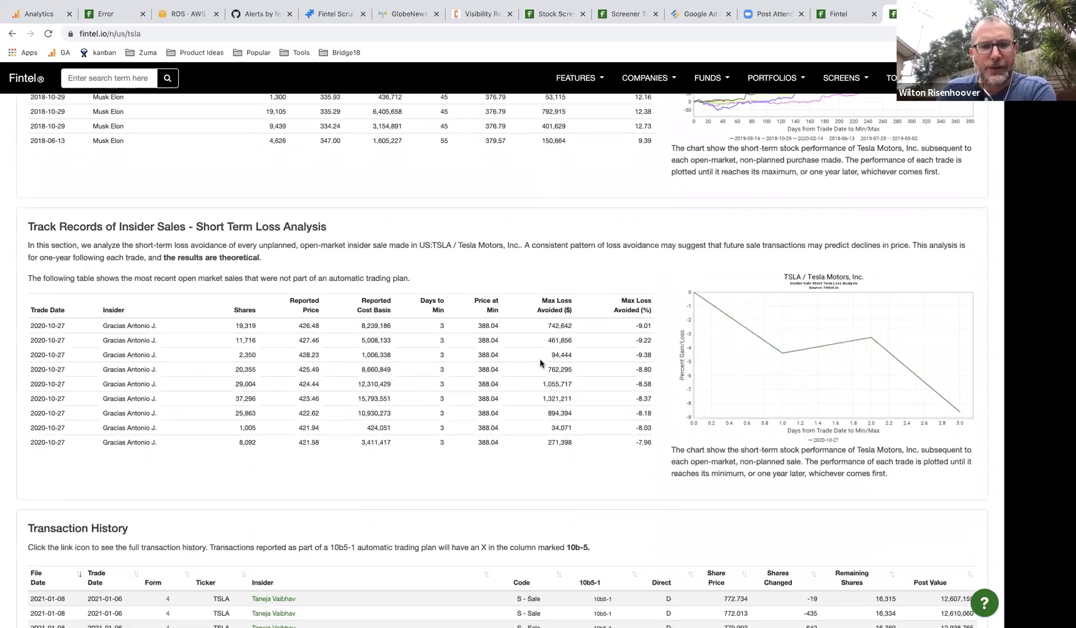
scroll(540, 363, "down", 1)
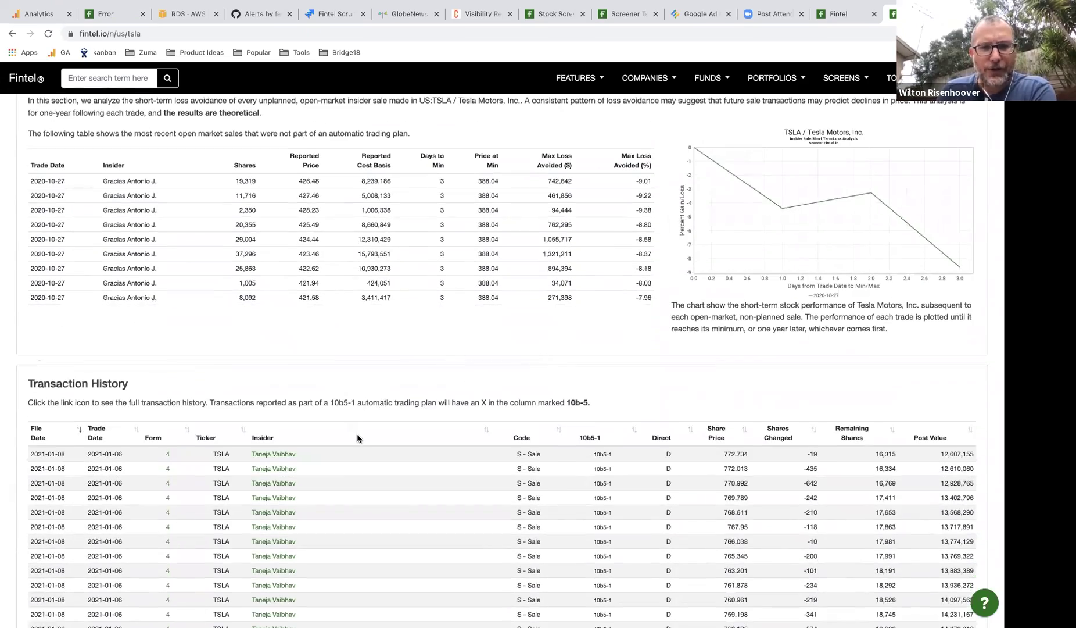
Examine Tesla's insider Transaction History, highlighting a 10b5-1 entry, and return to the Key Insider Metrics section.
scroll(465, 410, "down", 1)
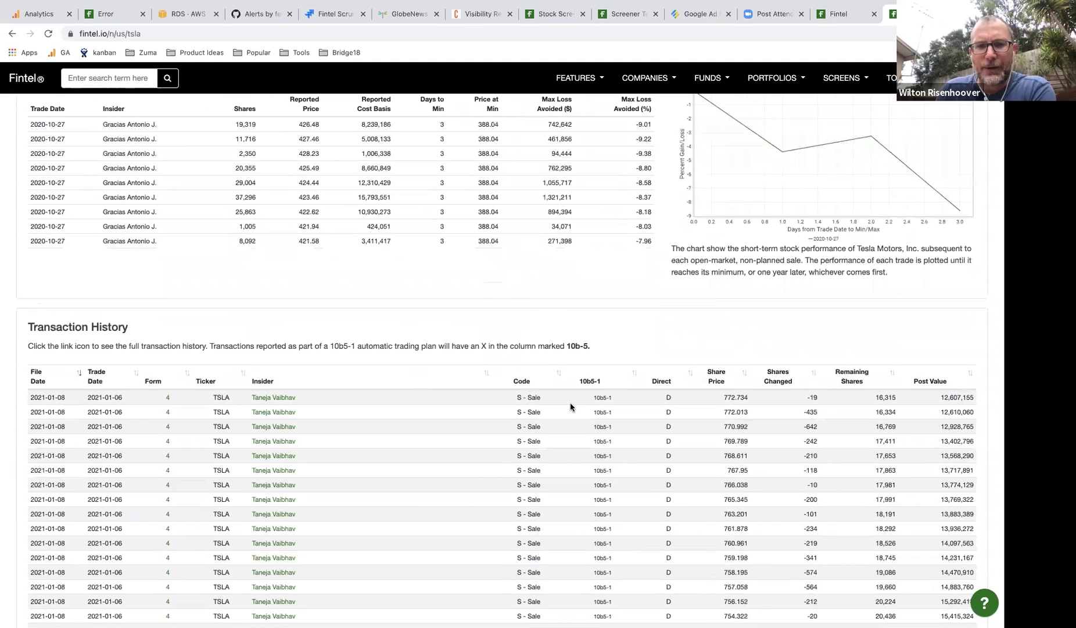
left_click_drag(593, 399, 611, 399)
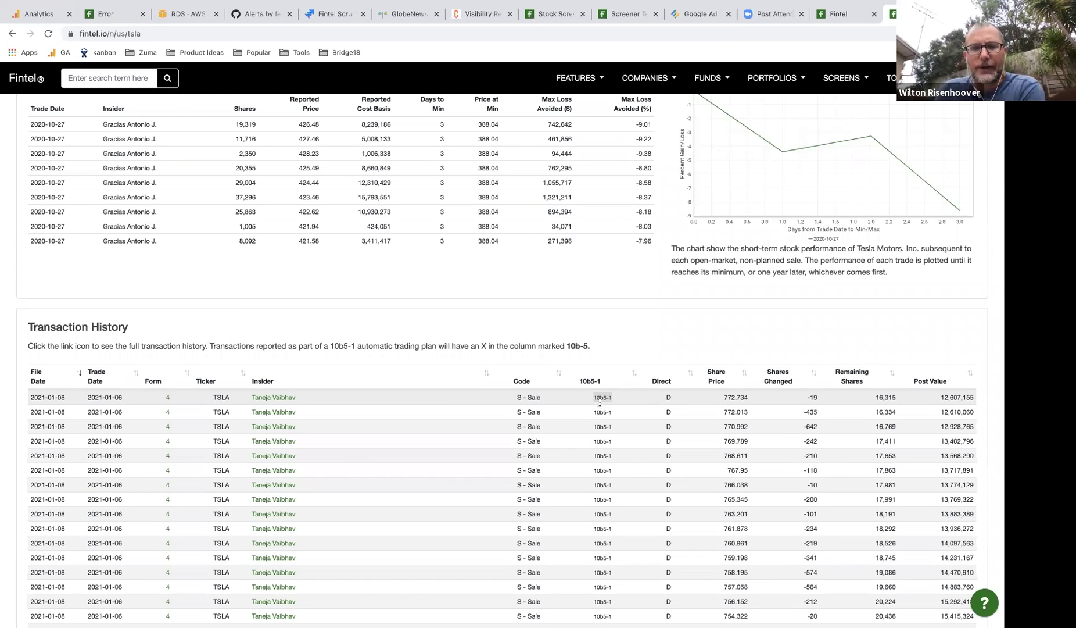
scroll(600, 401, "down", 3)
scroll(597, 385, "down", 6)
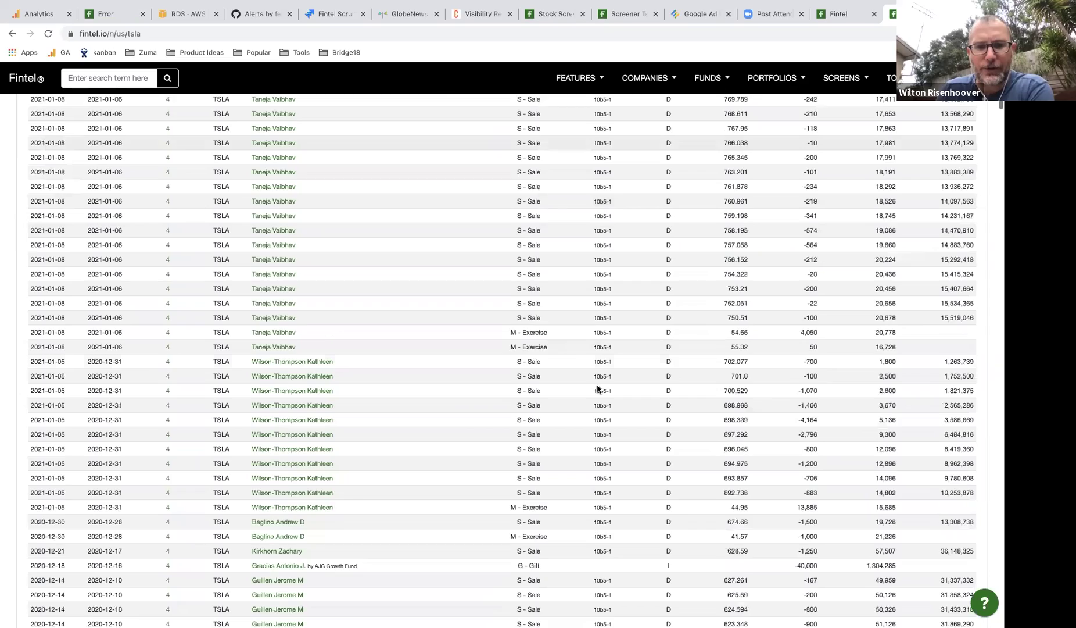
scroll(487, 476, "down", 6)
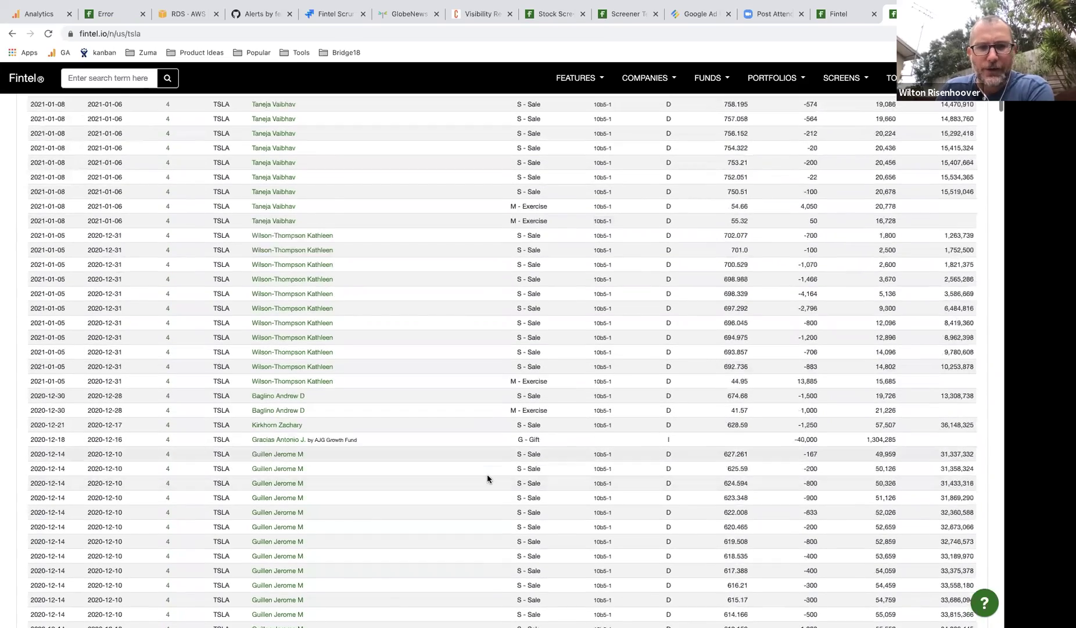
scroll(487, 476, "down", 4)
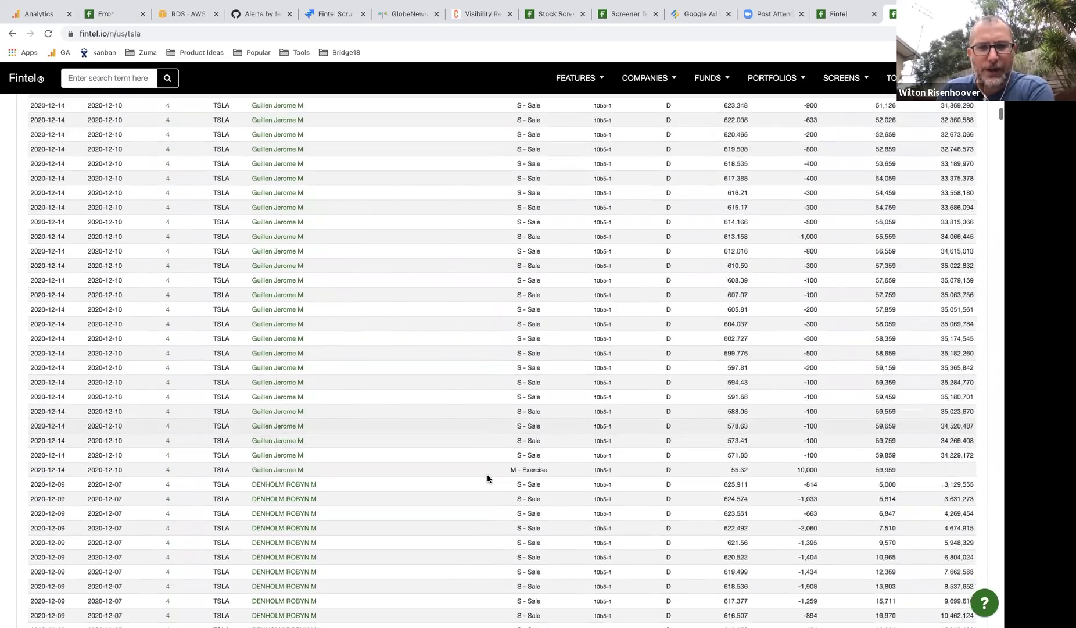
scroll(487, 473, "up", 12)
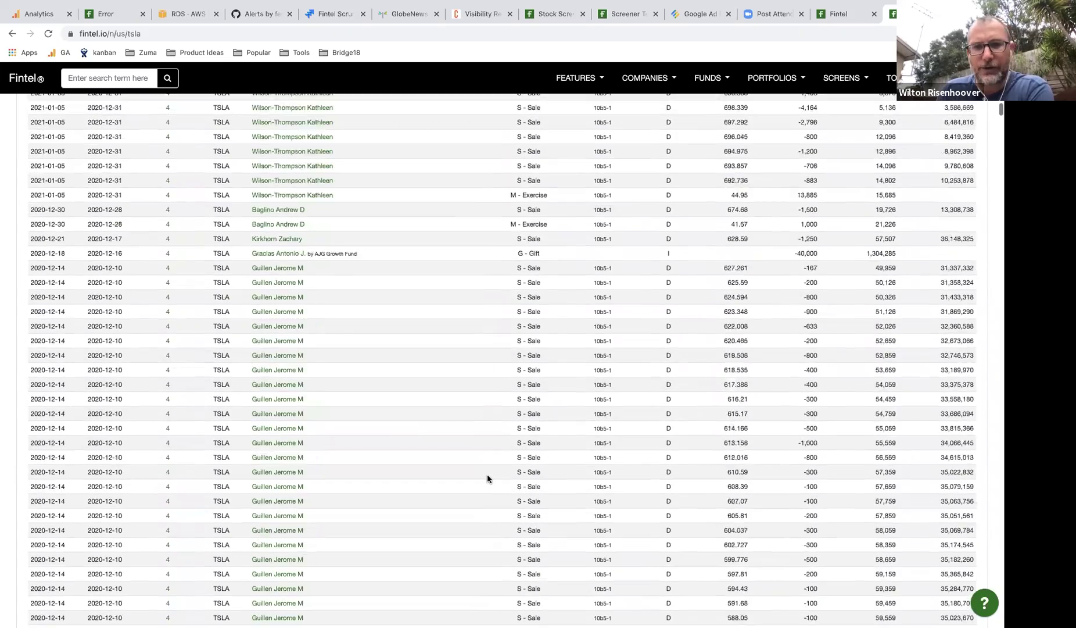
scroll(487, 474, "down", 8)
scroll(487, 474, "down", 7)
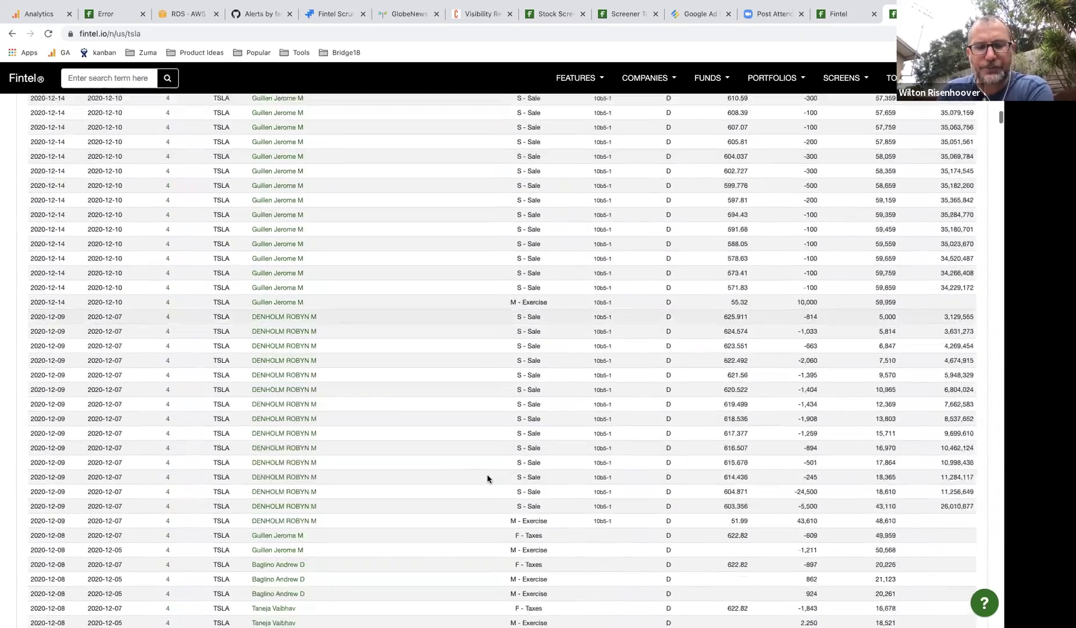
scroll(487, 473, "up", 20)
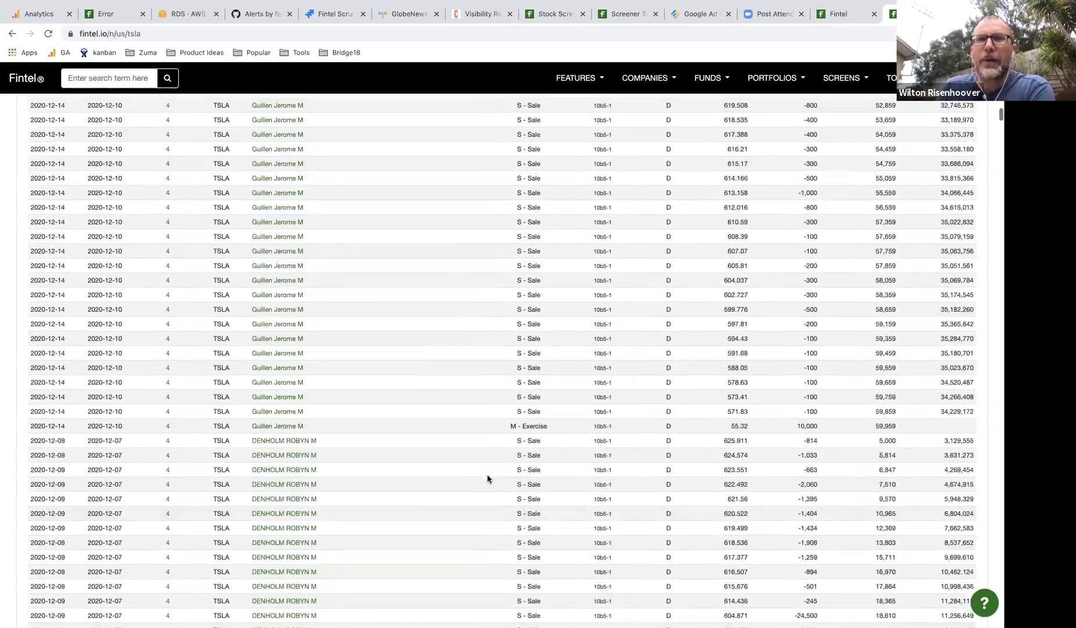
scroll(570, 99, "up", 3)
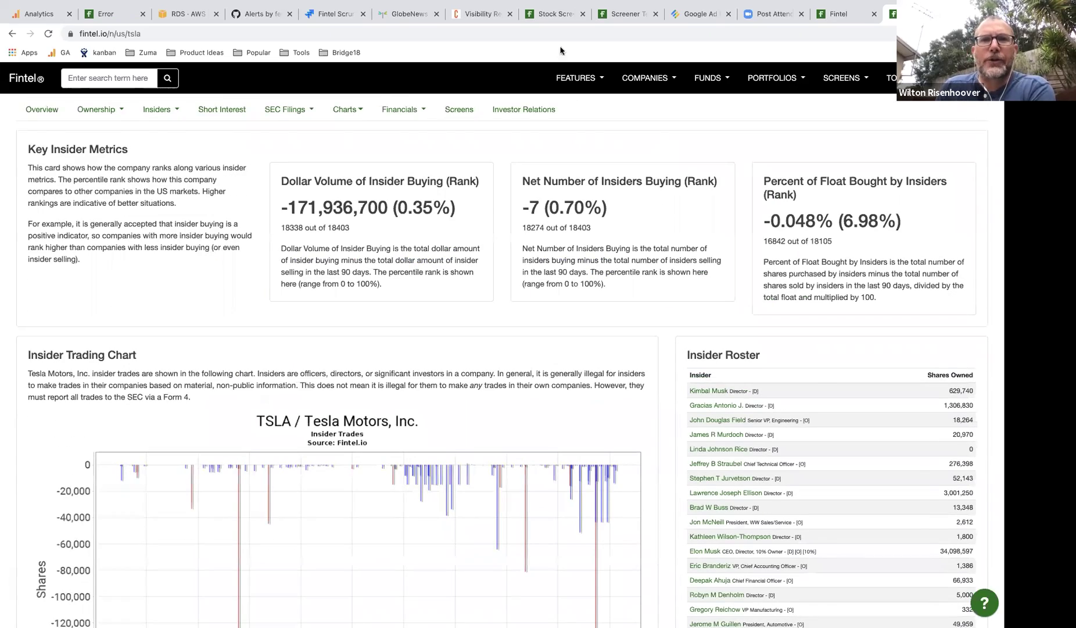
Return briefly to the Stock Screener, and on Tesla's insider page highlight the value and percentile rank of Percent of Float Bought by Insiders.
left_click(556, 13)
left_click(892, 13)
scroll(618, 276, "up", 2)
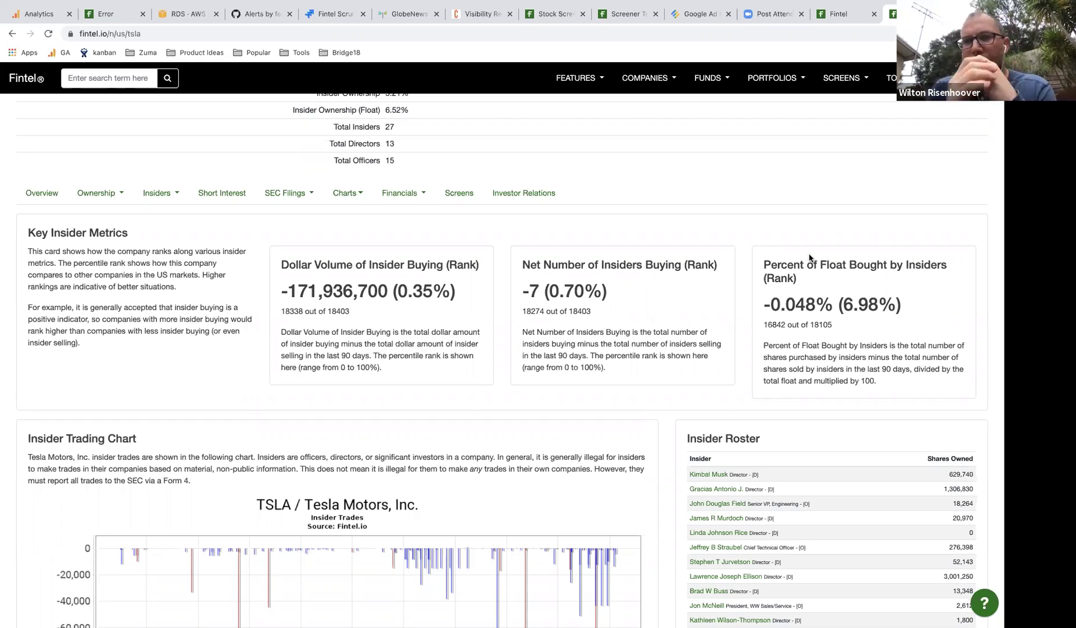
left_click_drag(766, 302, 820, 308)
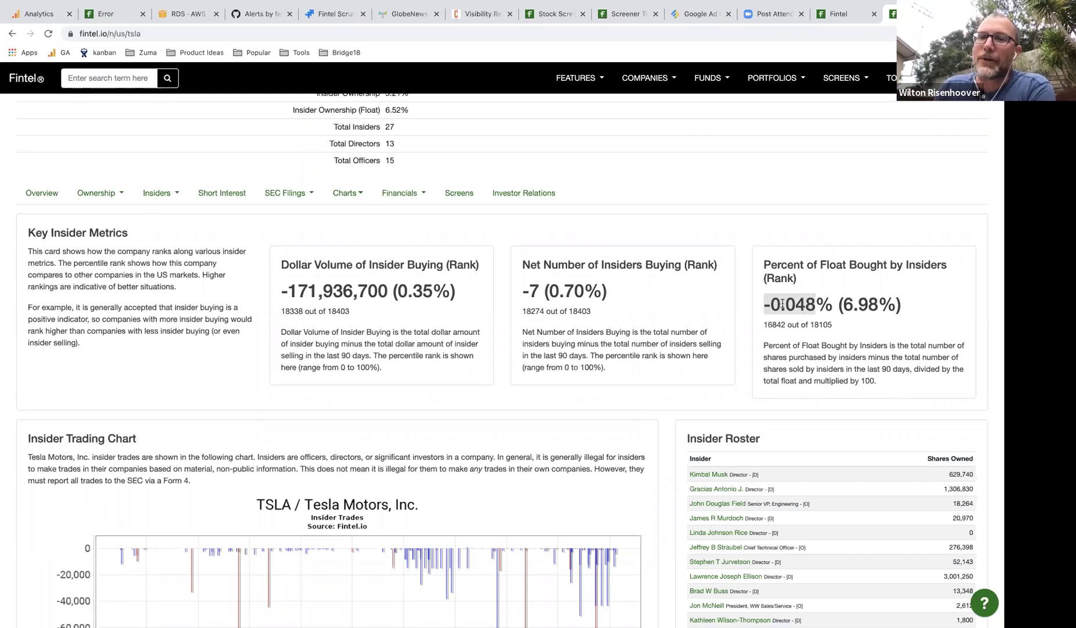
left_click(799, 305)
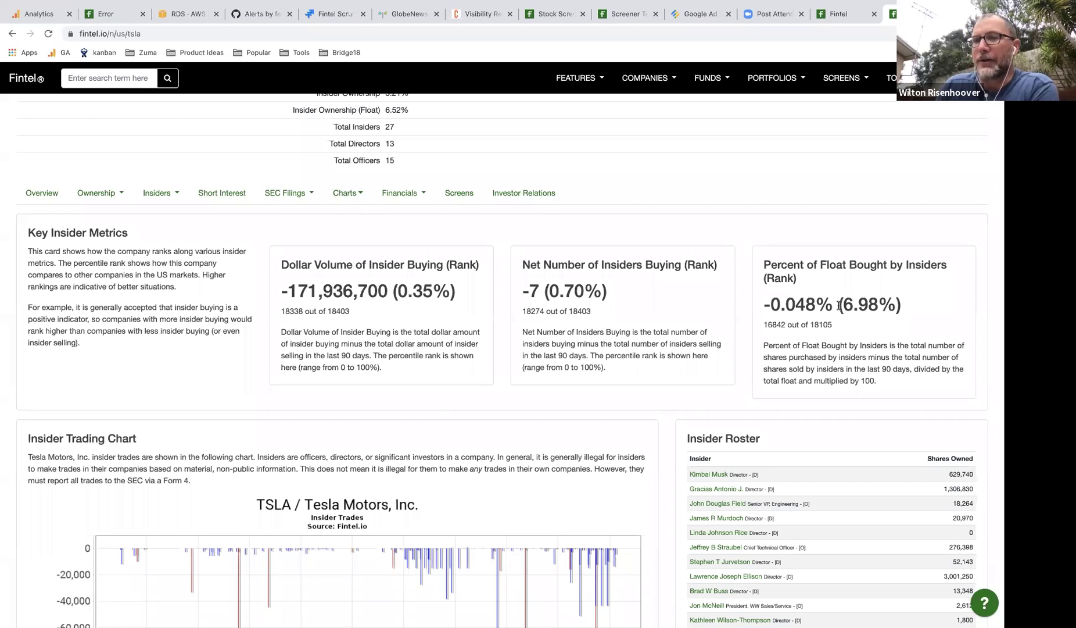
left_click_drag(839, 304, 902, 305)
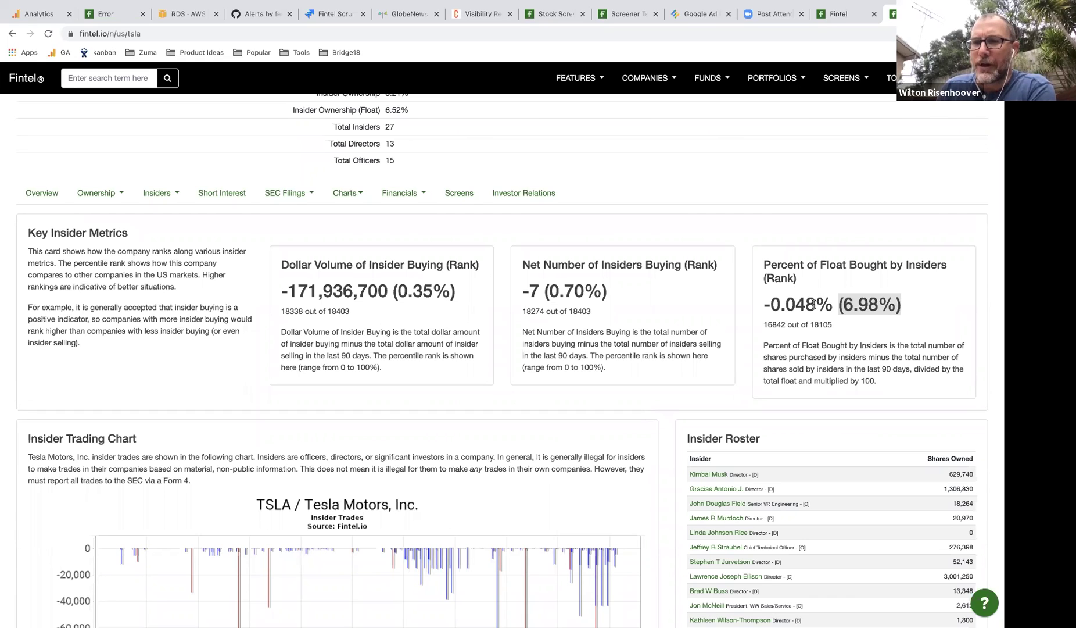
left_click(854, 303)
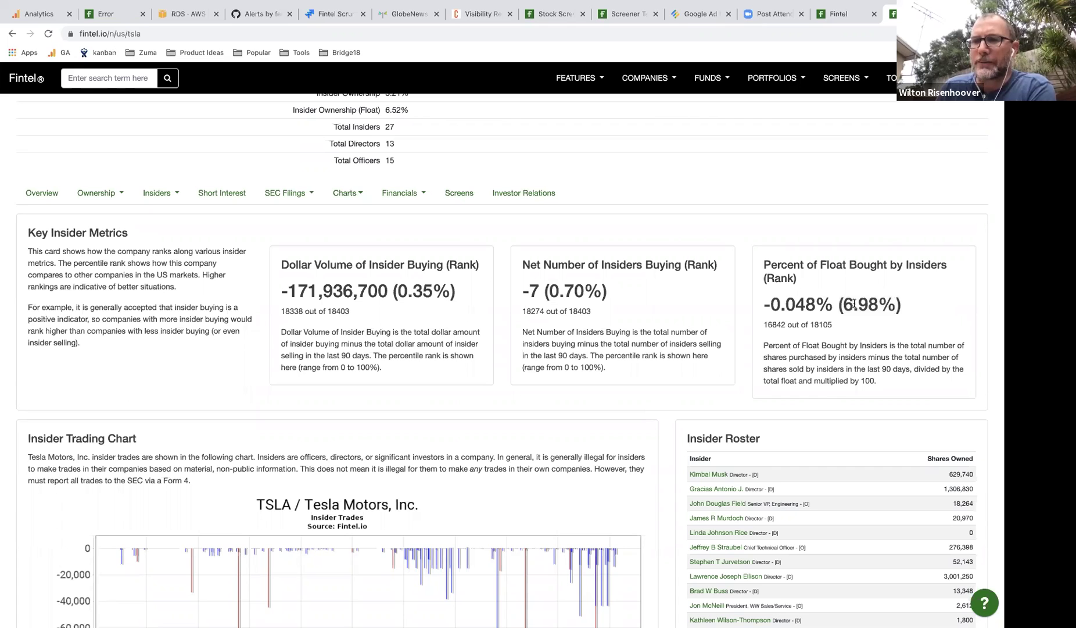
left_click_drag(845, 303, 854, 303)
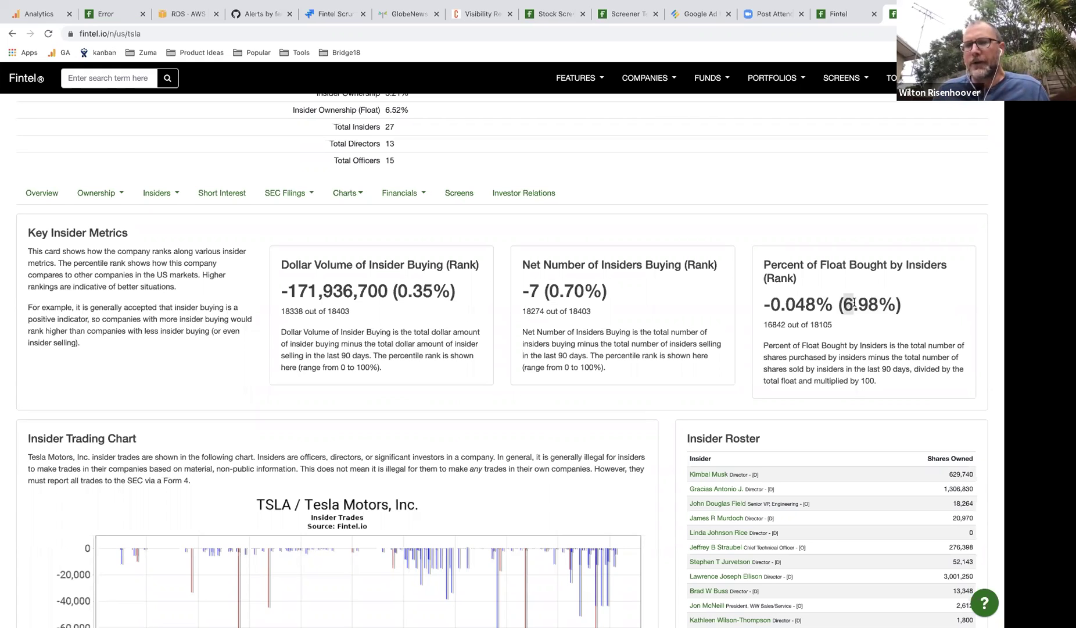
left_click(844, 304)
left_click_drag(844, 304, 866, 304)
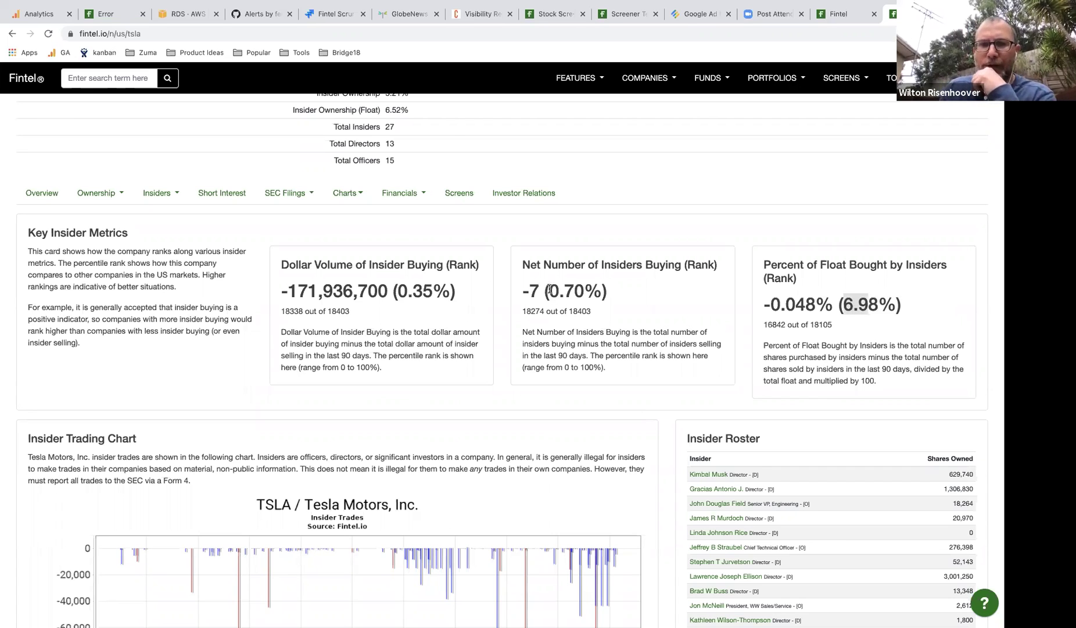
Highlight in turn the percentile ranks for net number of insiders buying, dollar volume of insider buying, and percent of float bought.
left_click_drag(545, 291, 607, 293)
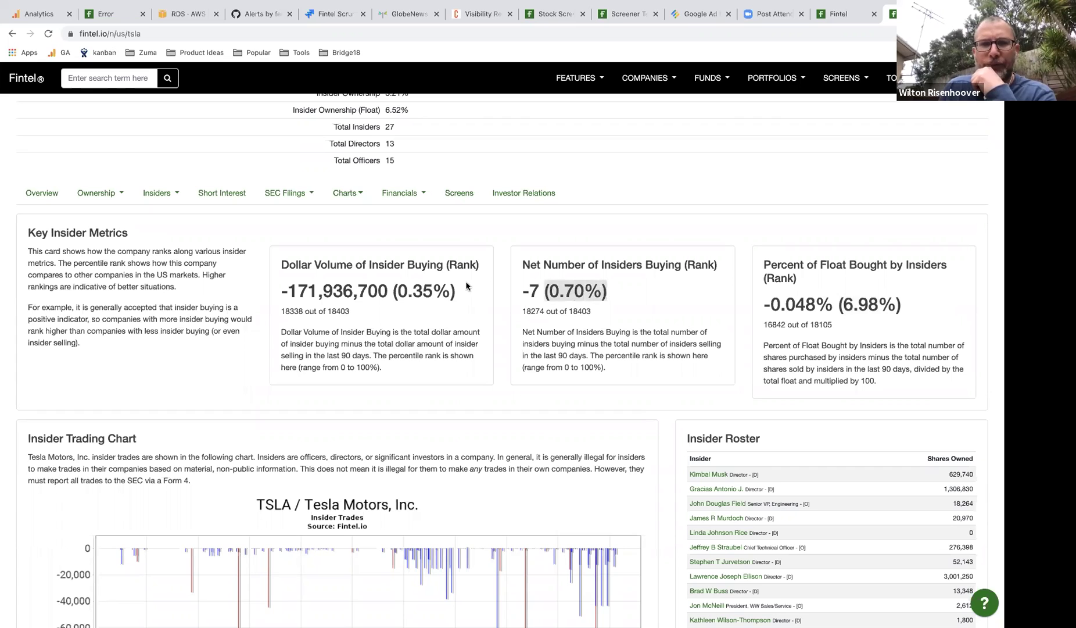
left_click(446, 290)
left_click_drag(446, 291, 393, 291)
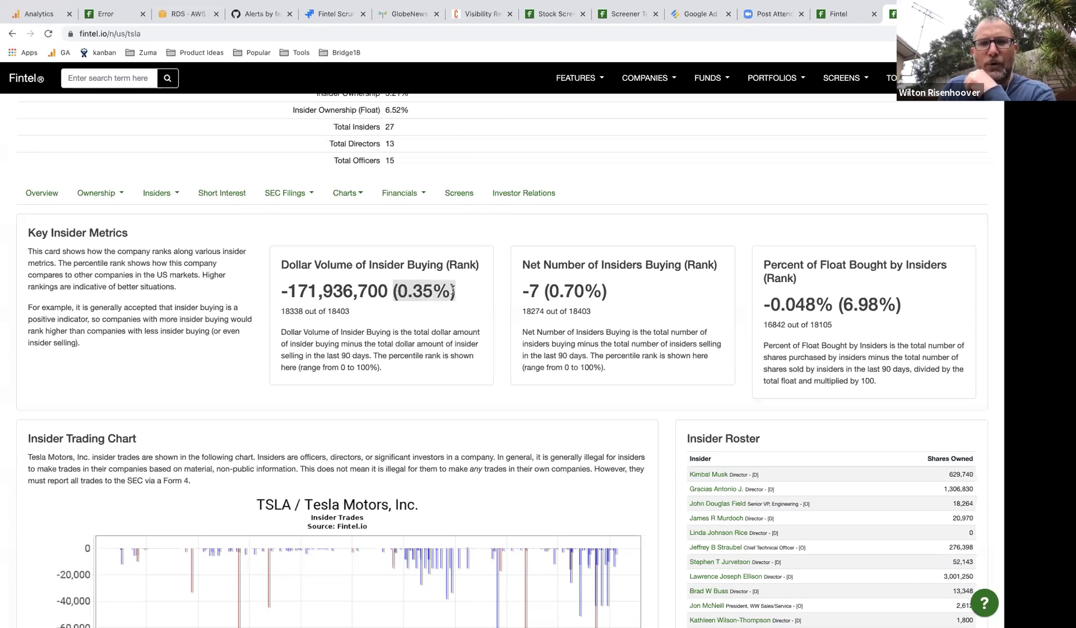
left_click_drag(839, 303, 896, 303)
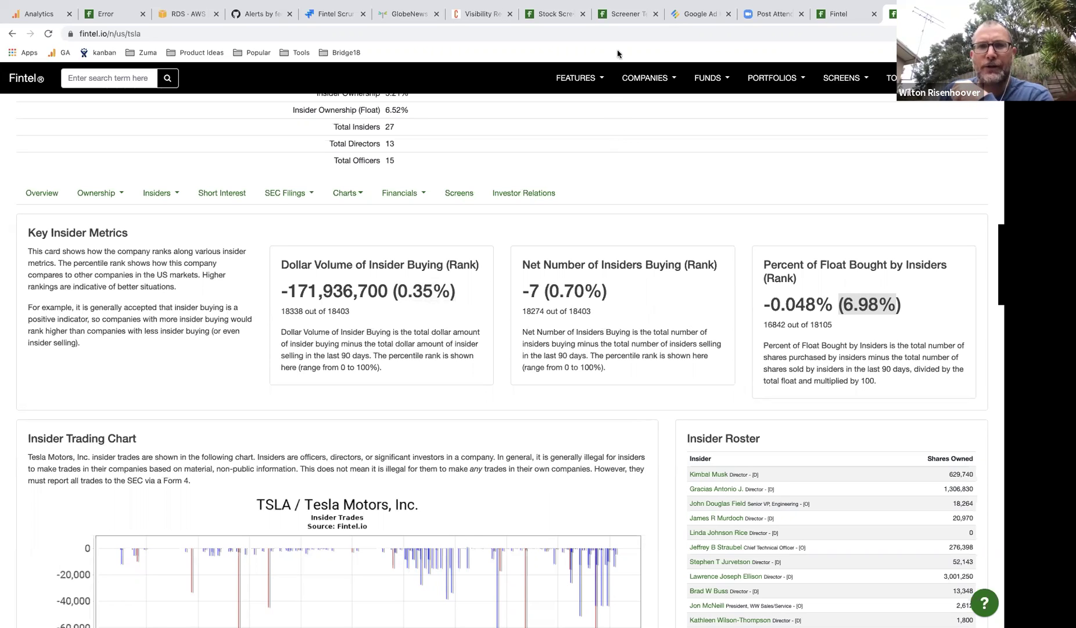
Go back to the Stock Screener and the Screener Terms page, and highlight the ShortVolume and ShortVolumeRatio terms under Short Data.
left_click(560, 14)
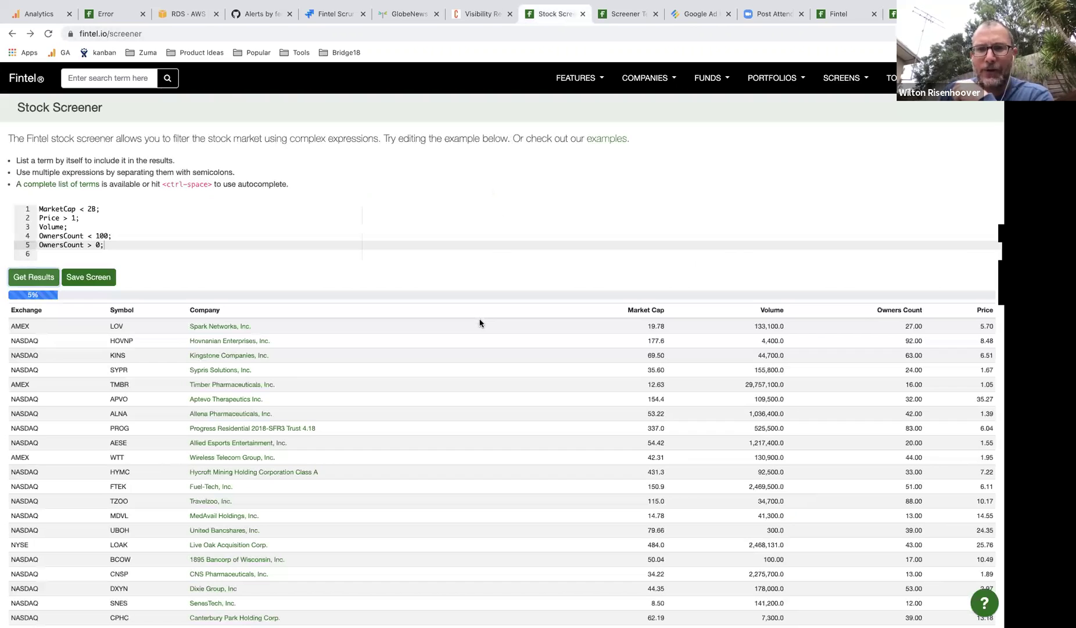
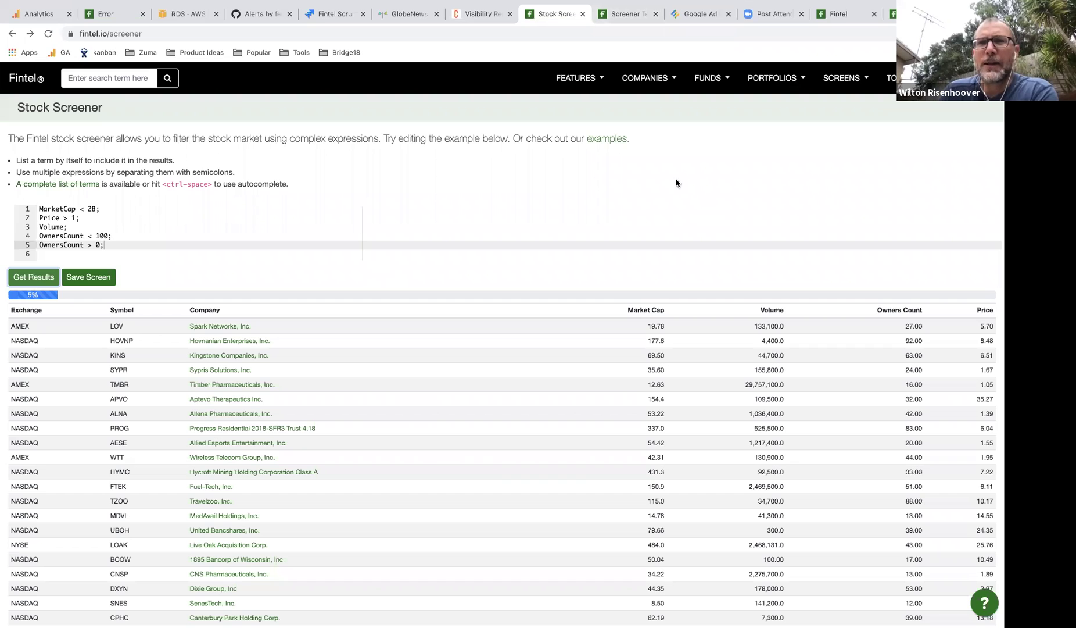
left_click(628, 14)
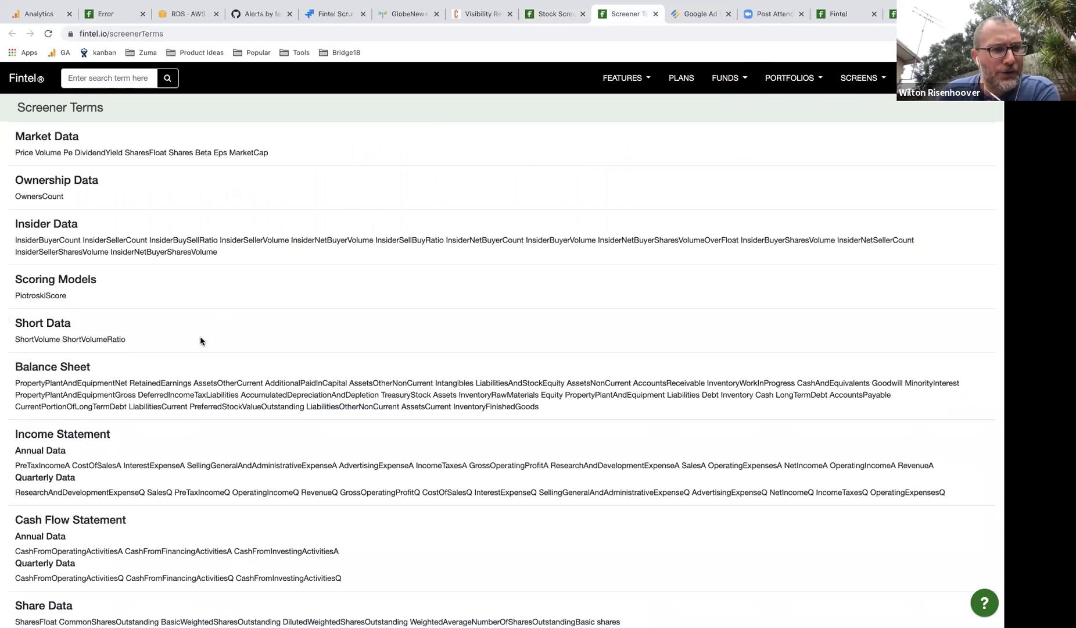
double_click(86, 341)
double_click(36, 339)
double_click(93, 339)
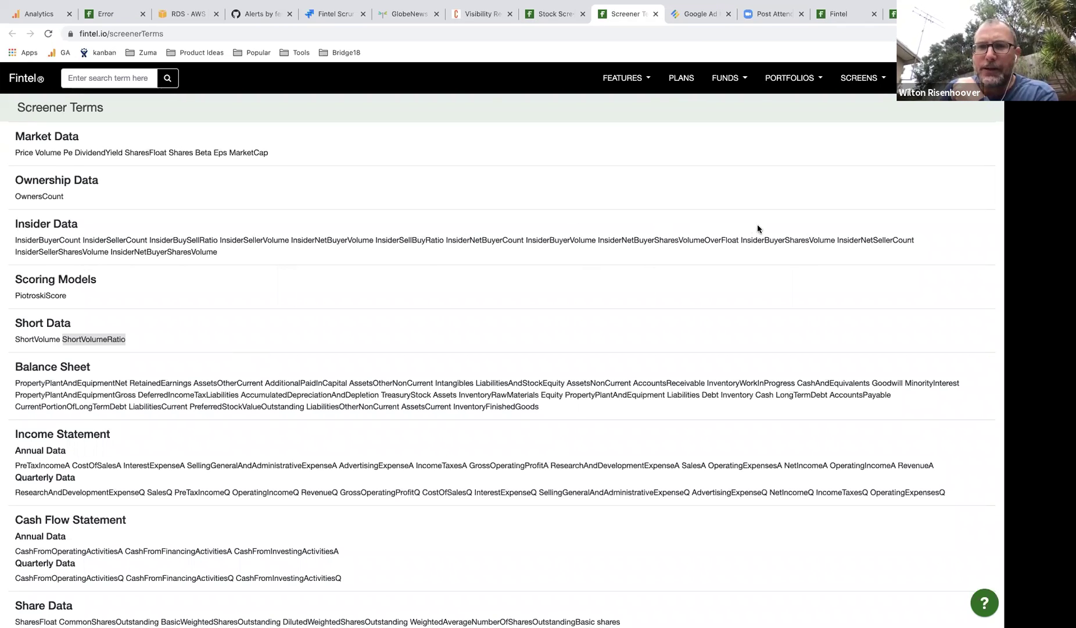
Copy the InsiderNetBuyerSharesVolumeOverFloat term from Screener Terms and highlight the Percent of Float Bought by Insiders heading on Tesla's insider page.
double_click(634, 239)
key("super+c")
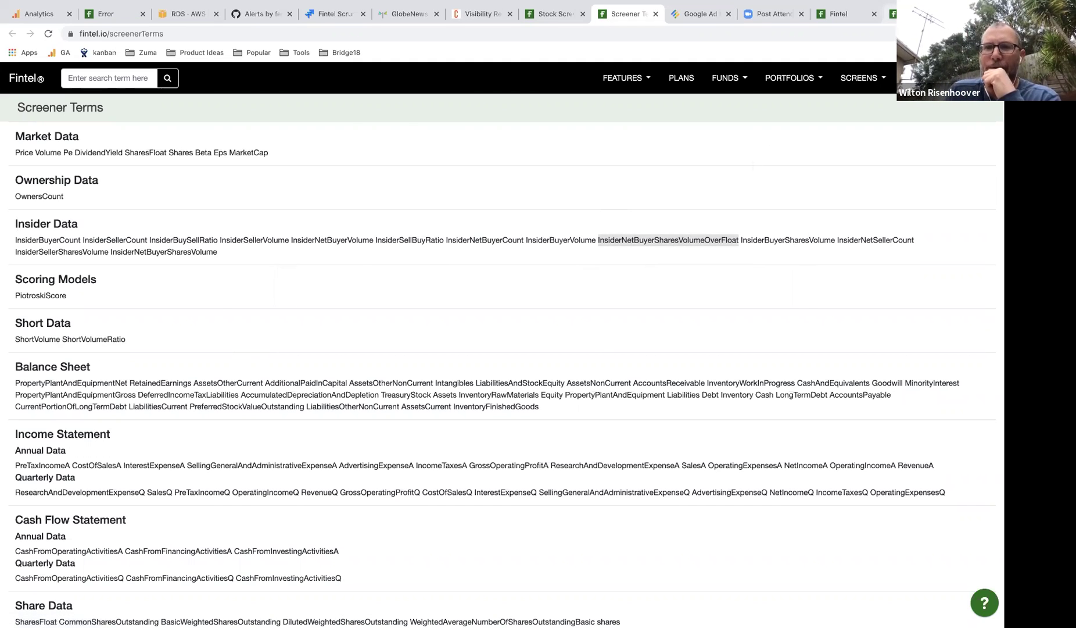
left_click(912, 14)
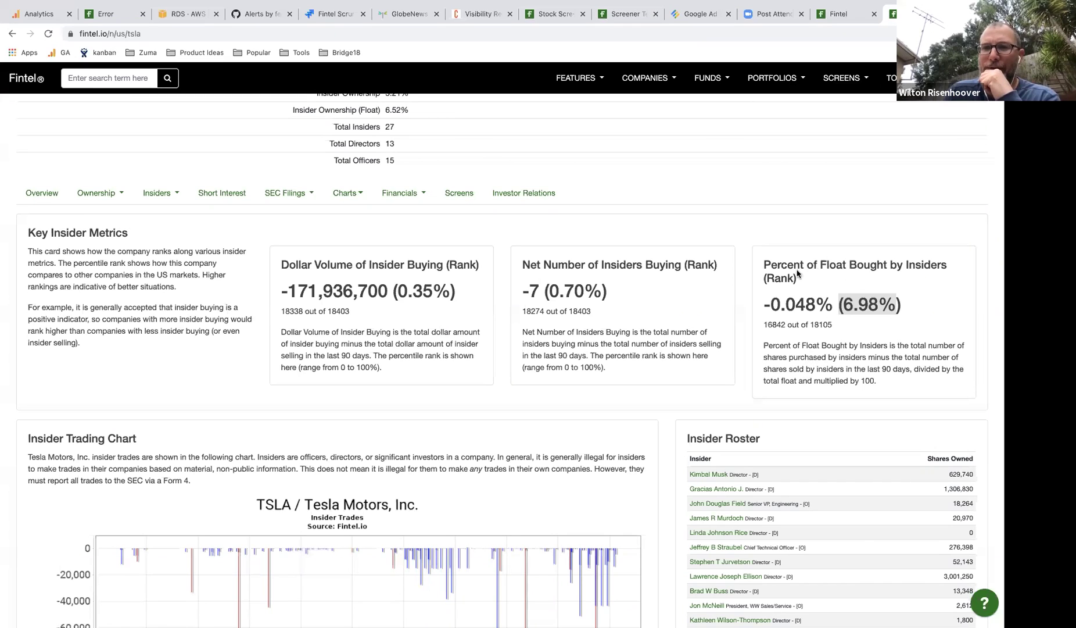
left_click_drag(765, 262, 803, 280)
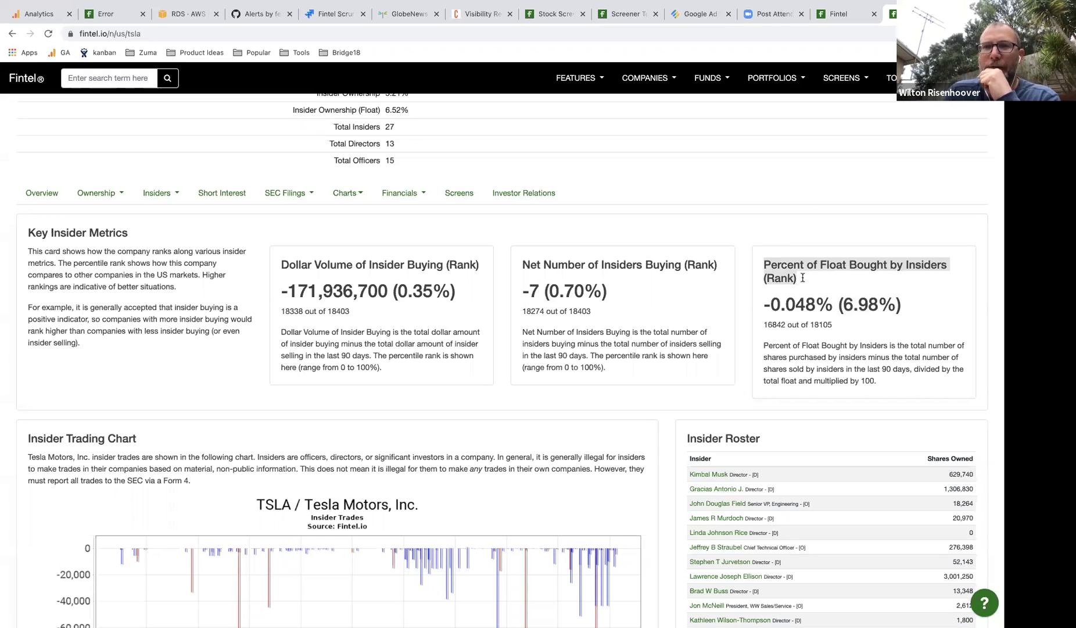
left_click(564, 17)
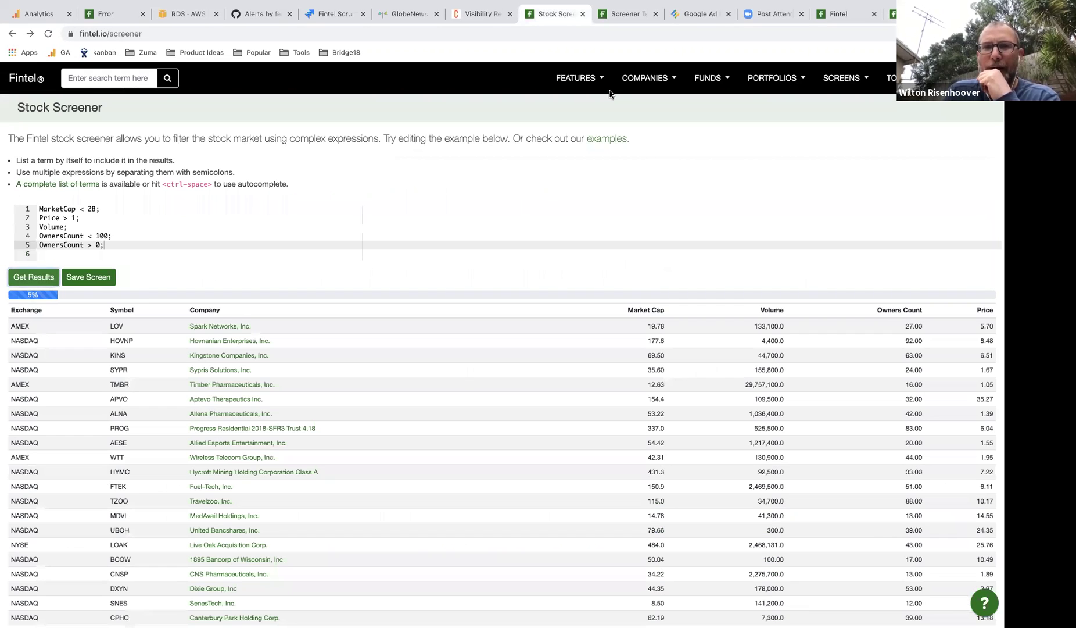
left_click(628, 17)
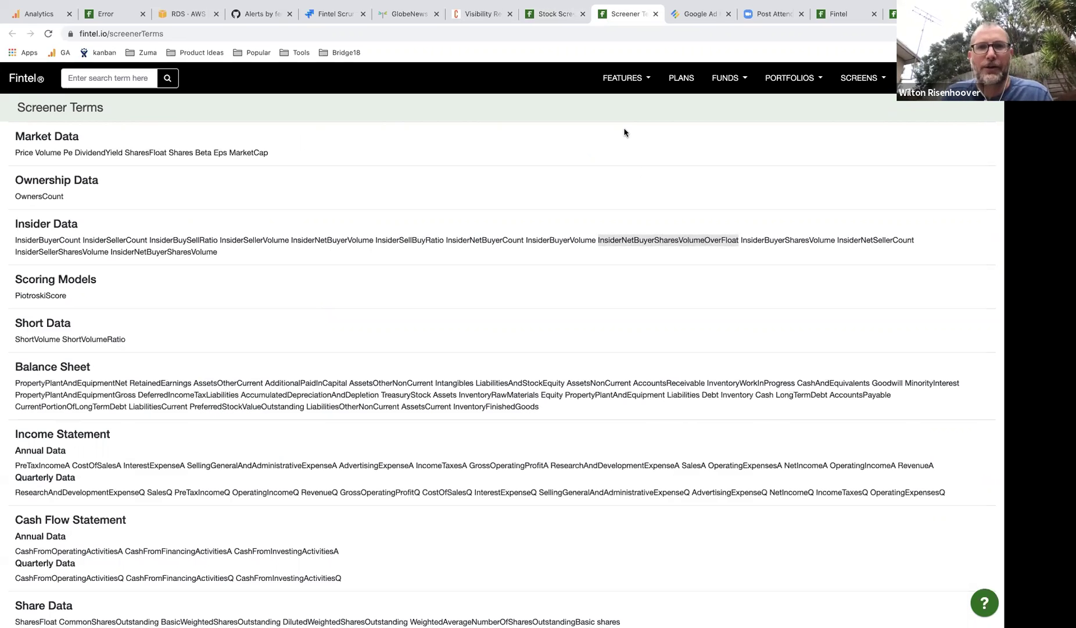
Add the condition InsiderNetBuyerSharesVolumeOverFloat > 0.01; as the sixth line of the Stock Screener expression.
left_click(553, 14)
left_click(138, 246)
key("Down")
key("super+v")
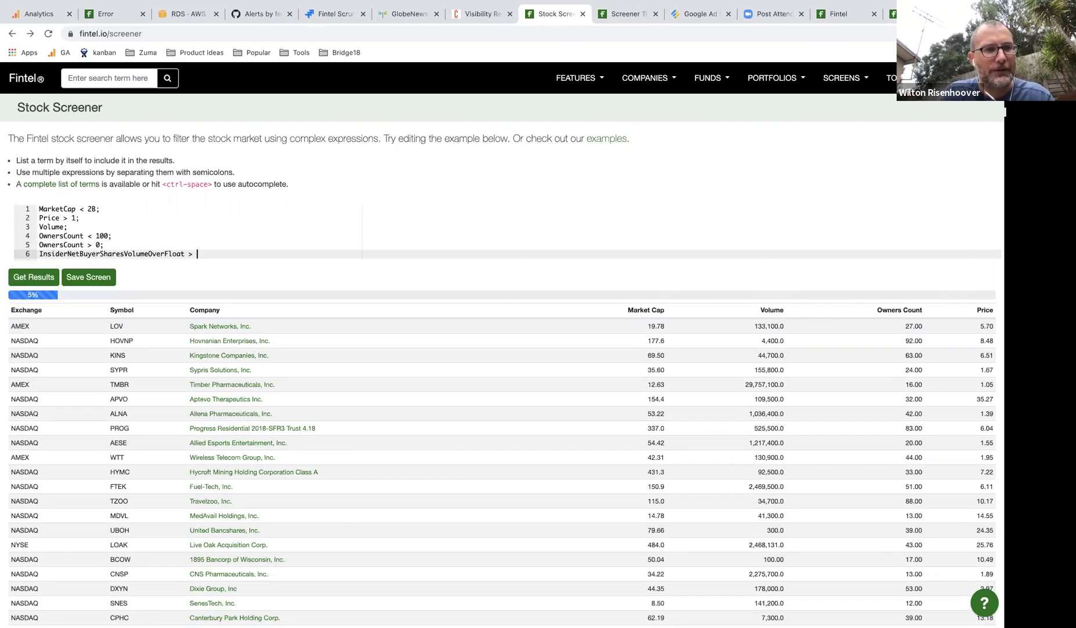
type("> 0.1")
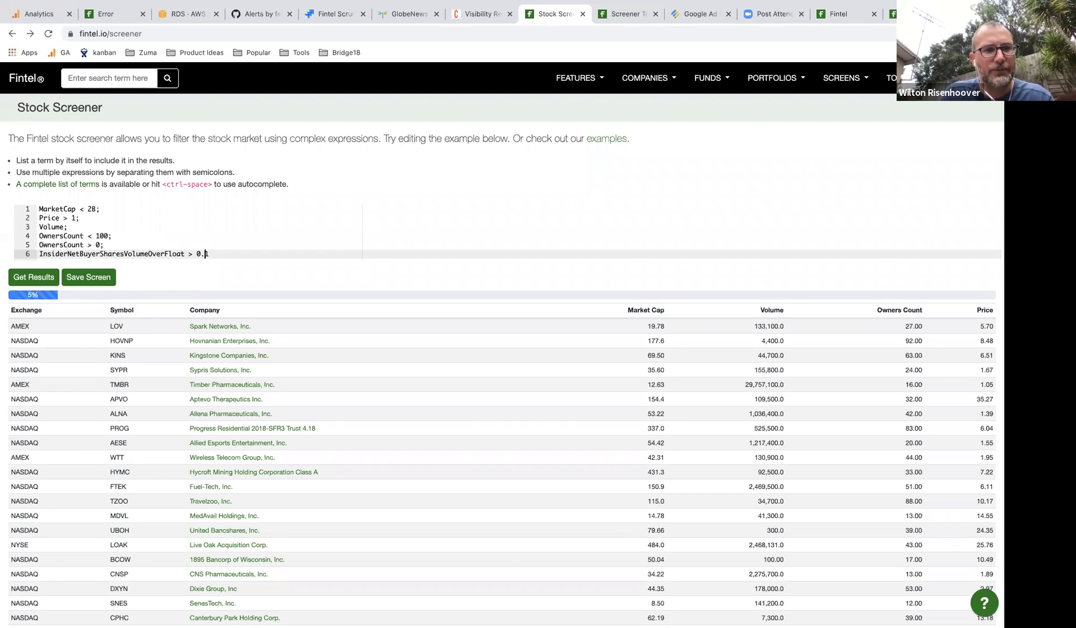
type(";")
key("Left")
key("Left")
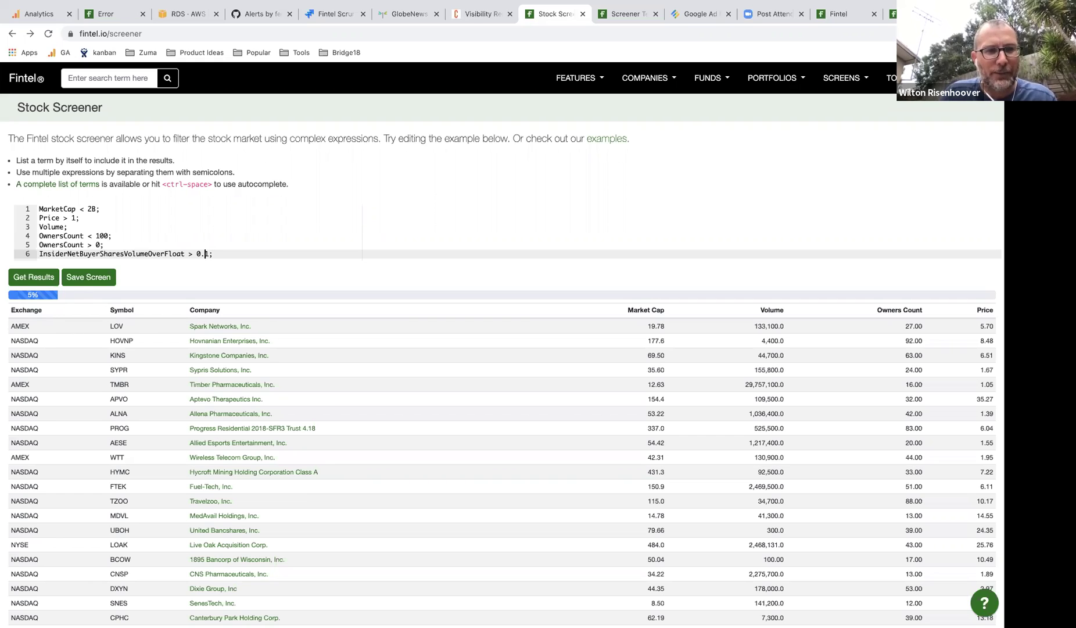
type("0")
Run the screen with the insider float condition and stop the search once some matches are listed.
key("Up")
key("Up")
key("Up")
key("Up")
key("Up")
key("Up")
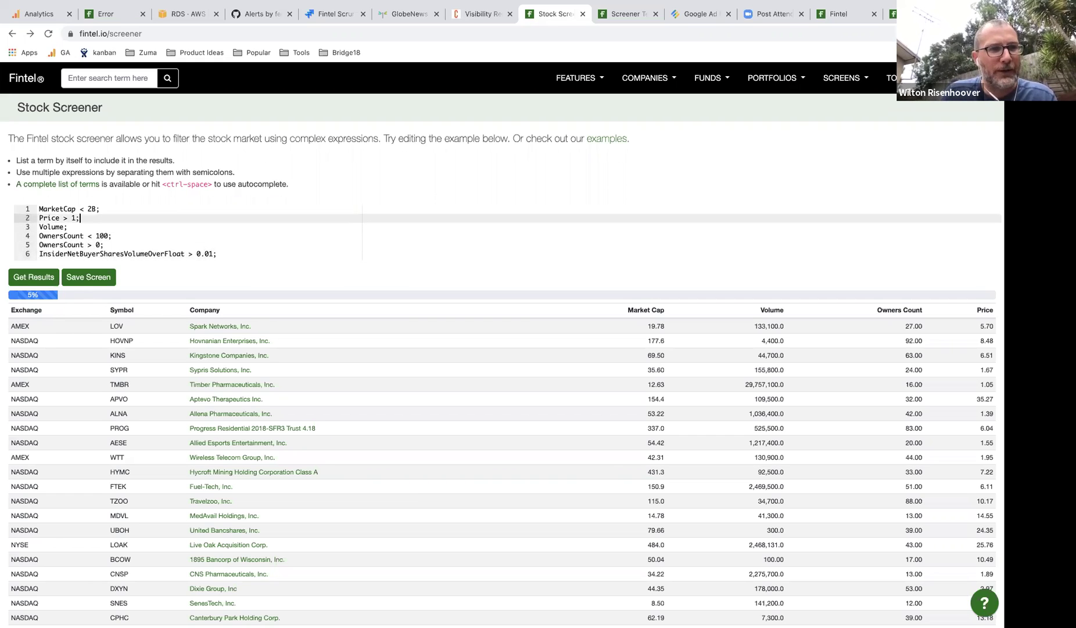
key("Down")
key("Down")
key("Down")
key("Down")
key("Down")
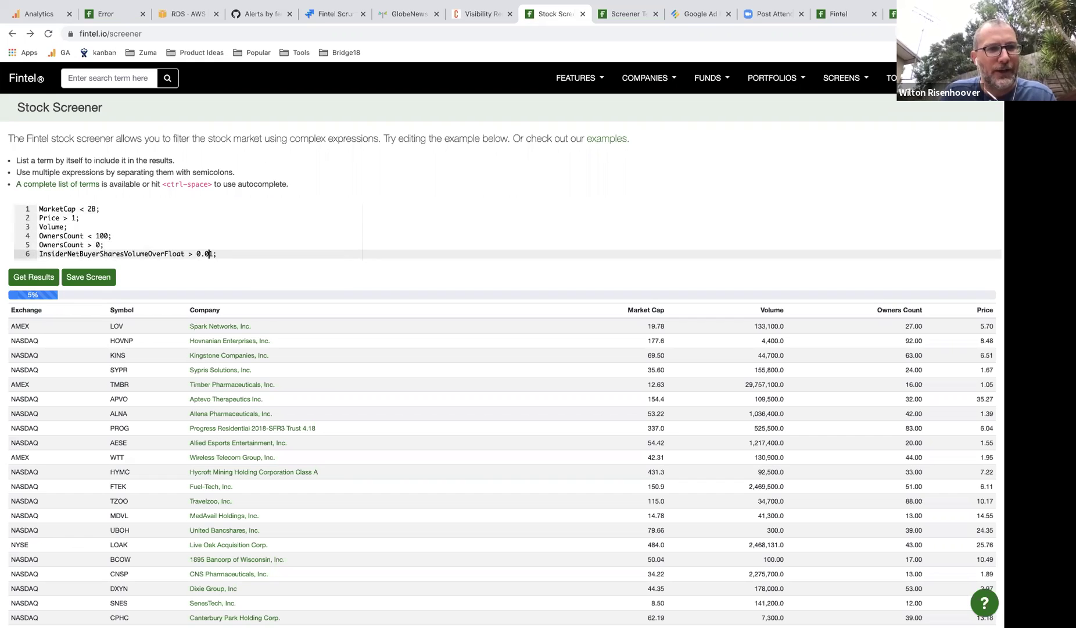
left_click(27, 281)
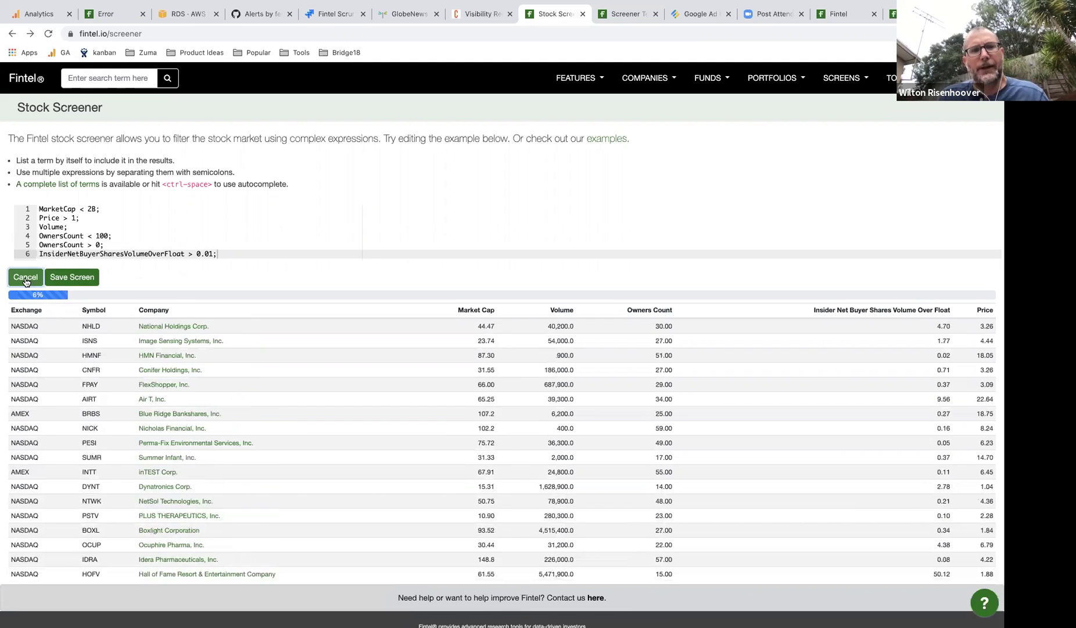
left_click(26, 279)
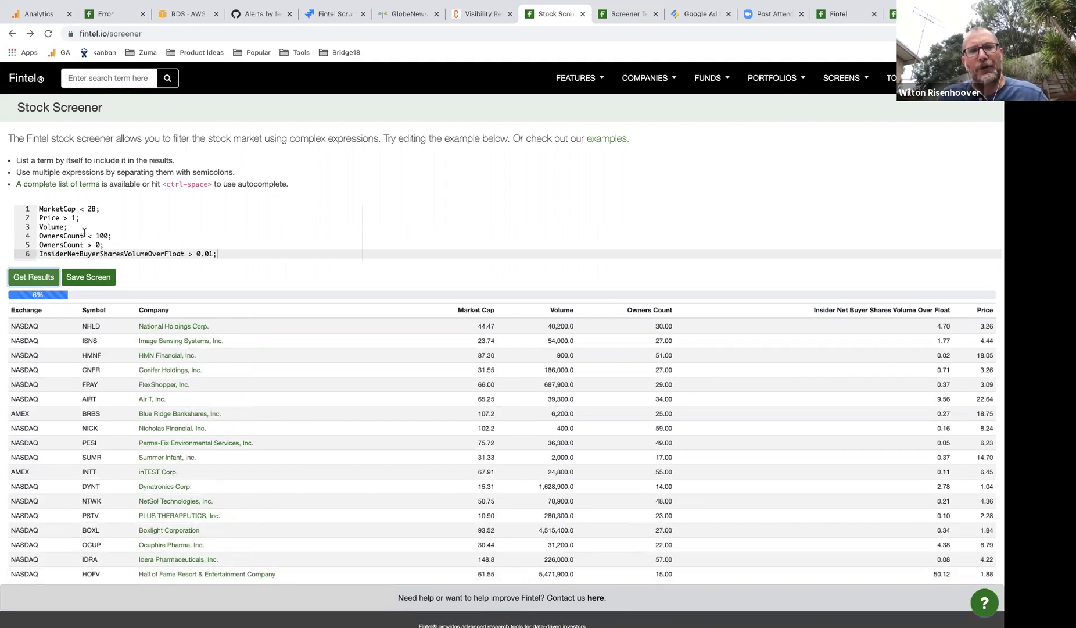
Highlight the OwnersCount and InsiderNetBuyerSharesVolumeOverFloat terms, and the insider volume over float values for Blue Ridge Bankshares and National Holdings.
double_click(51, 236)
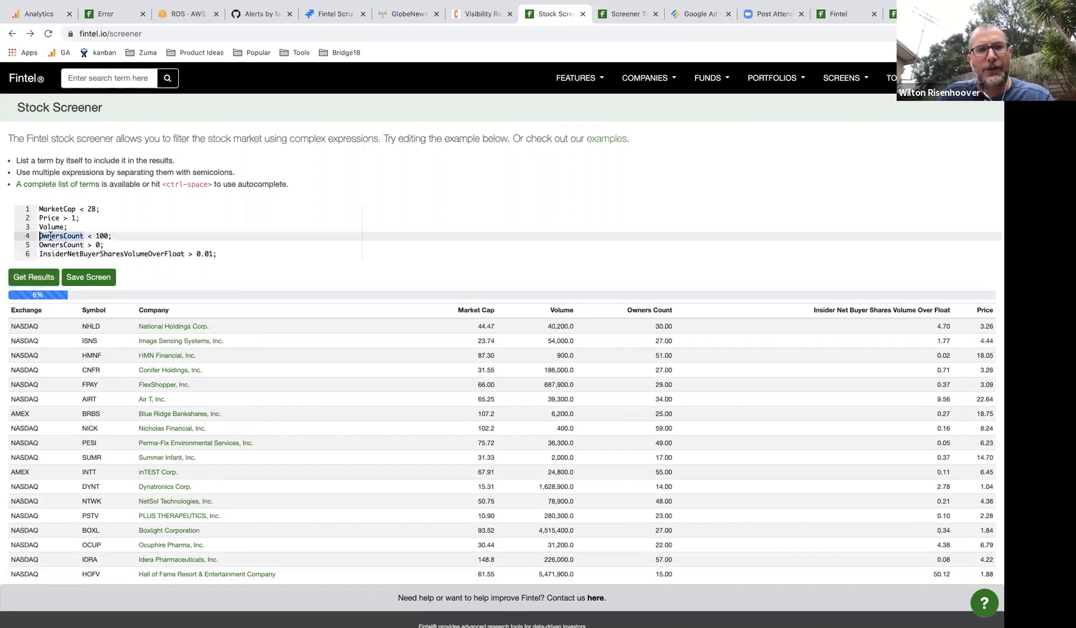
left_click(95, 225)
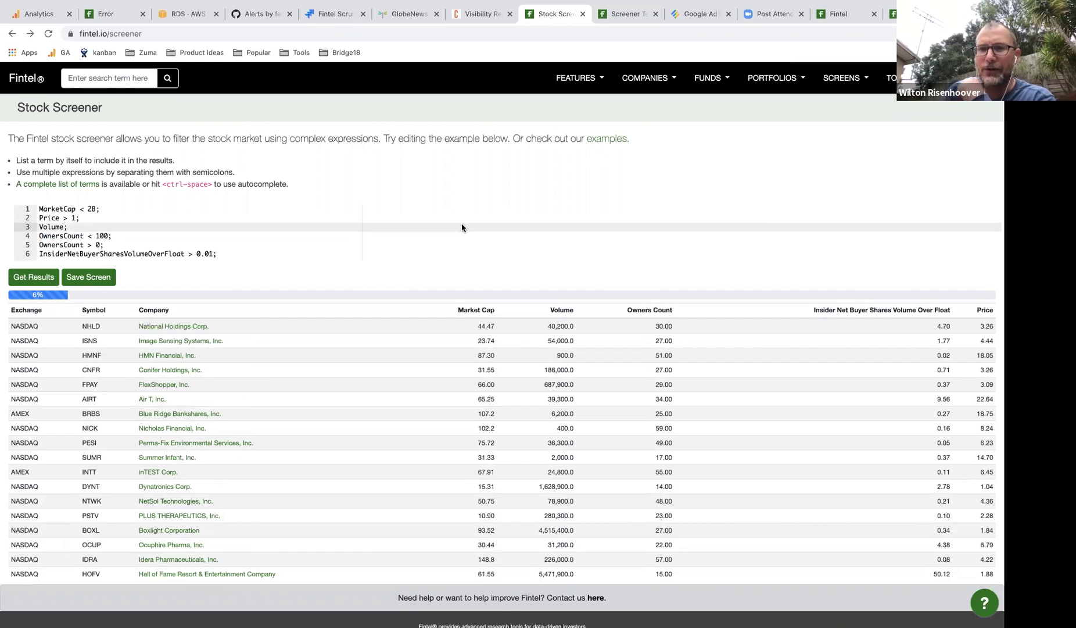
left_click(121, 254)
double_click(121, 253)
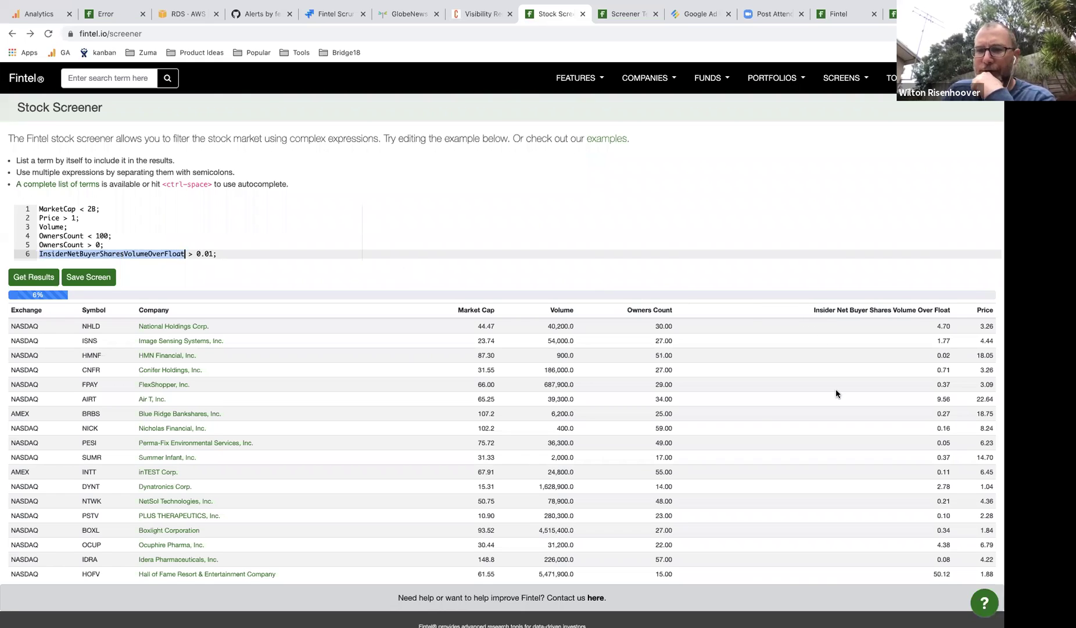
scroll(836, 394, "down", 1)
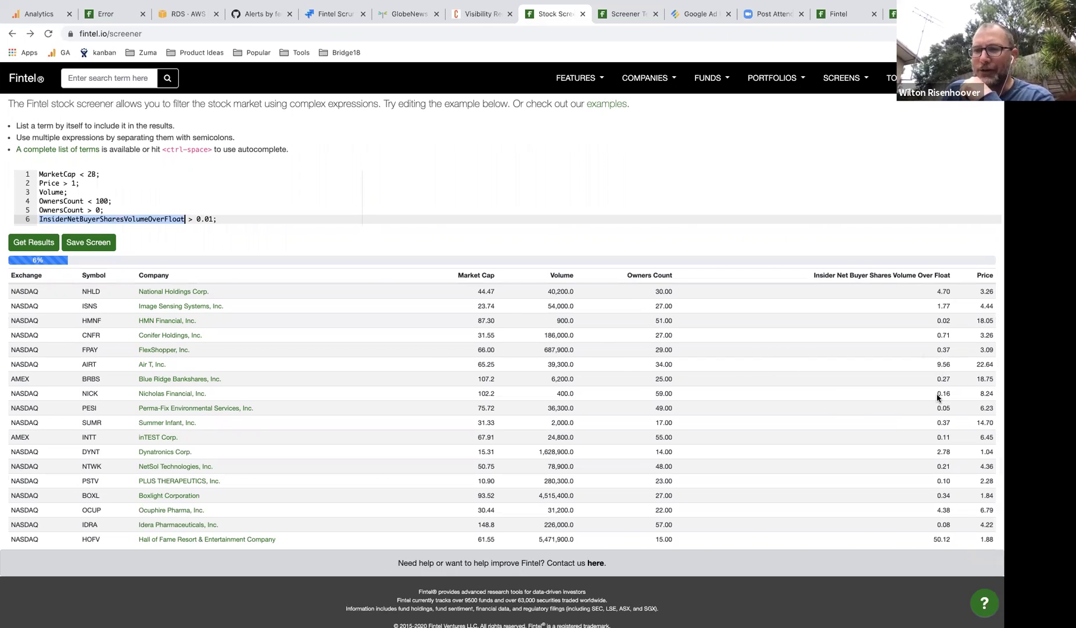
left_click_drag(937, 378, 950, 379)
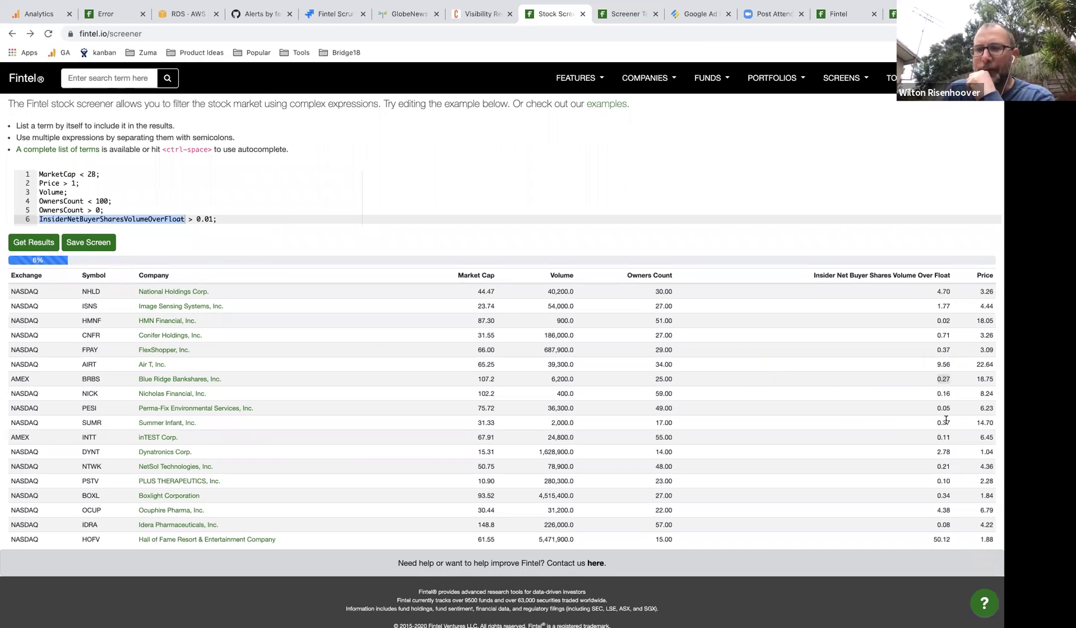
scroll(946, 419, "down", 1)
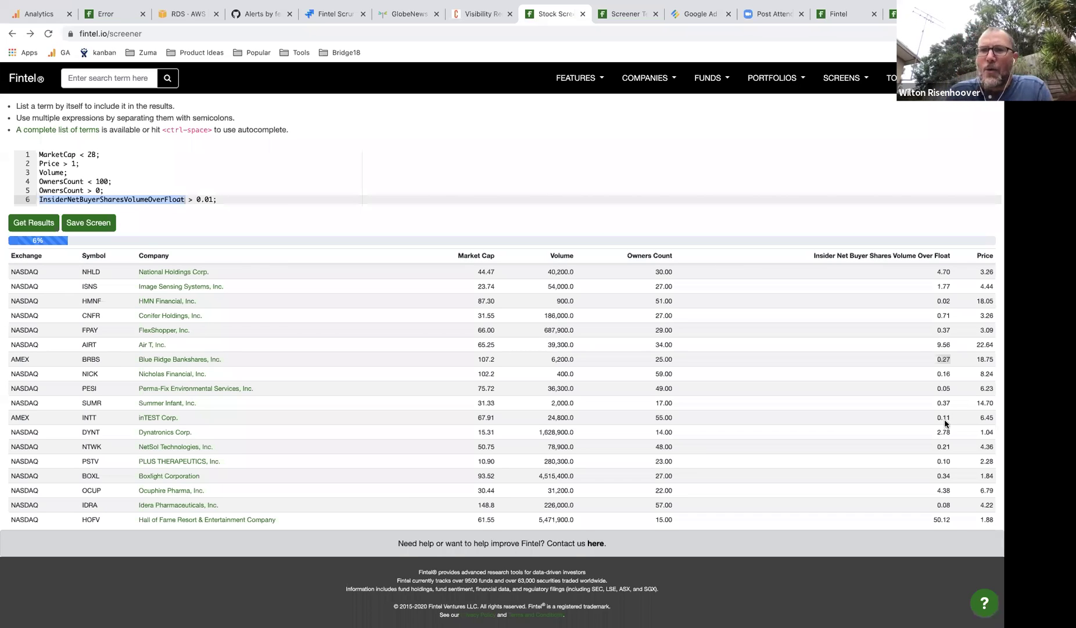
scroll(939, 319, "up", 3)
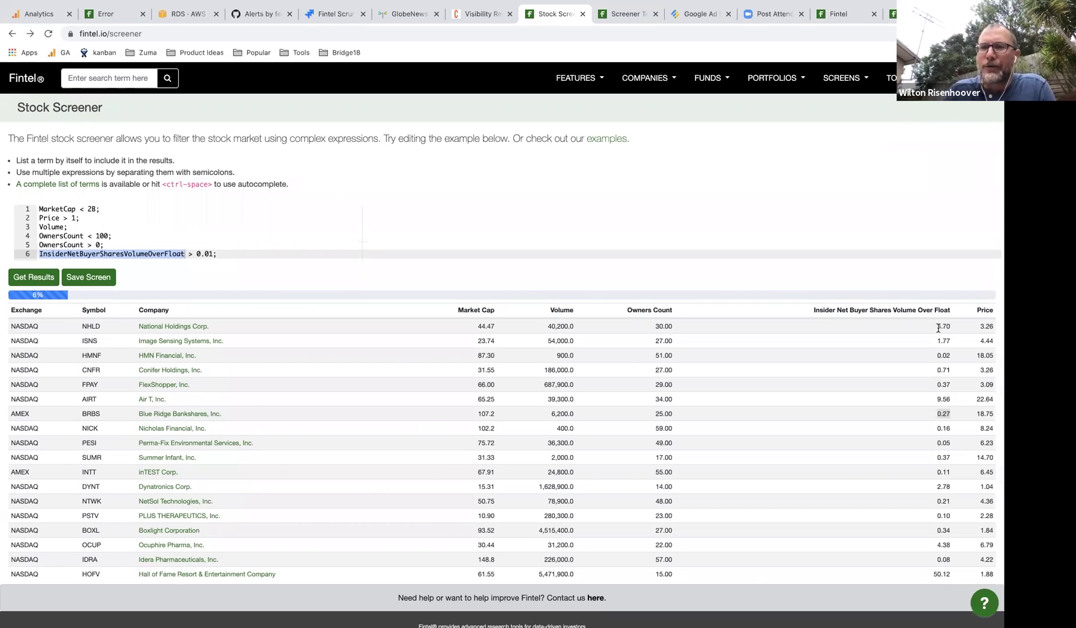
double_click(943, 326)
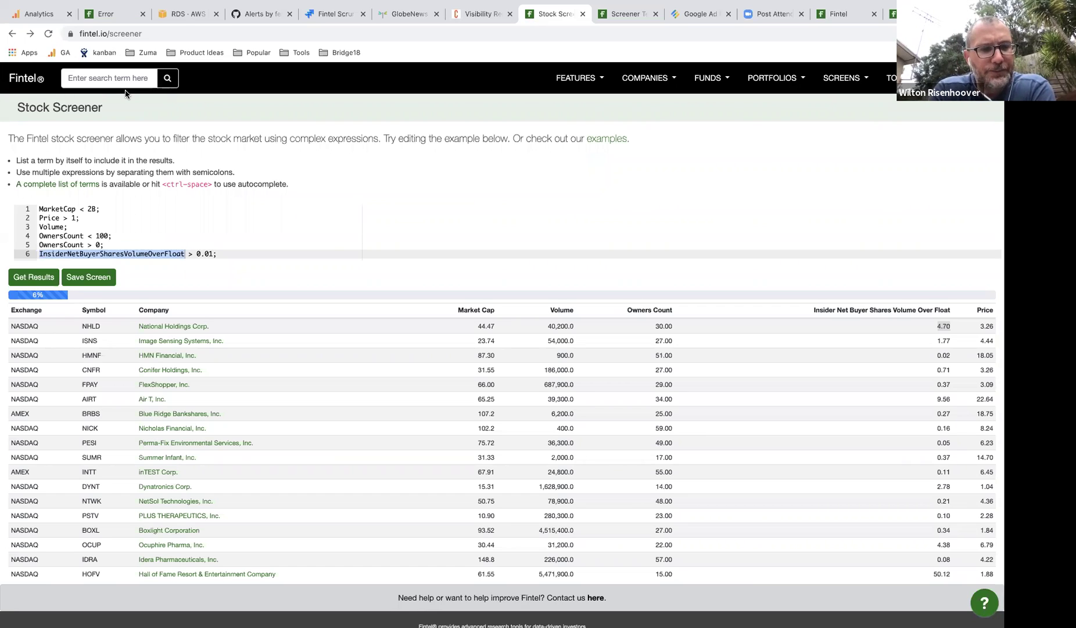
Highlight the complete set of screener conditions, from MarketCap to InsiderNetBuyerSharesVolumeOverFloat.
left_click(79, 228)
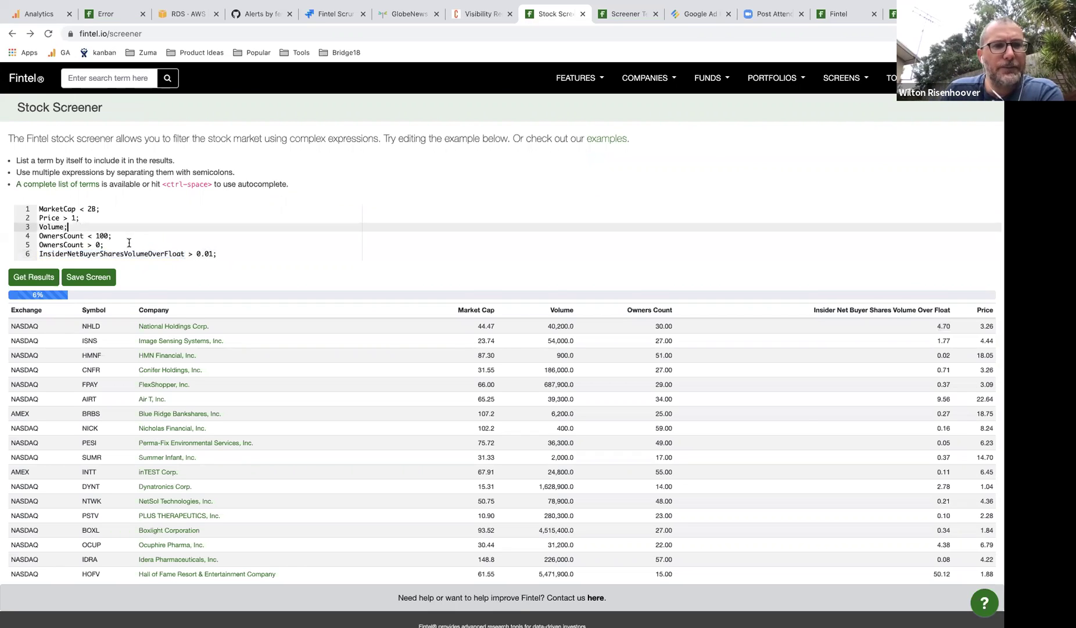
left_click(97, 236)
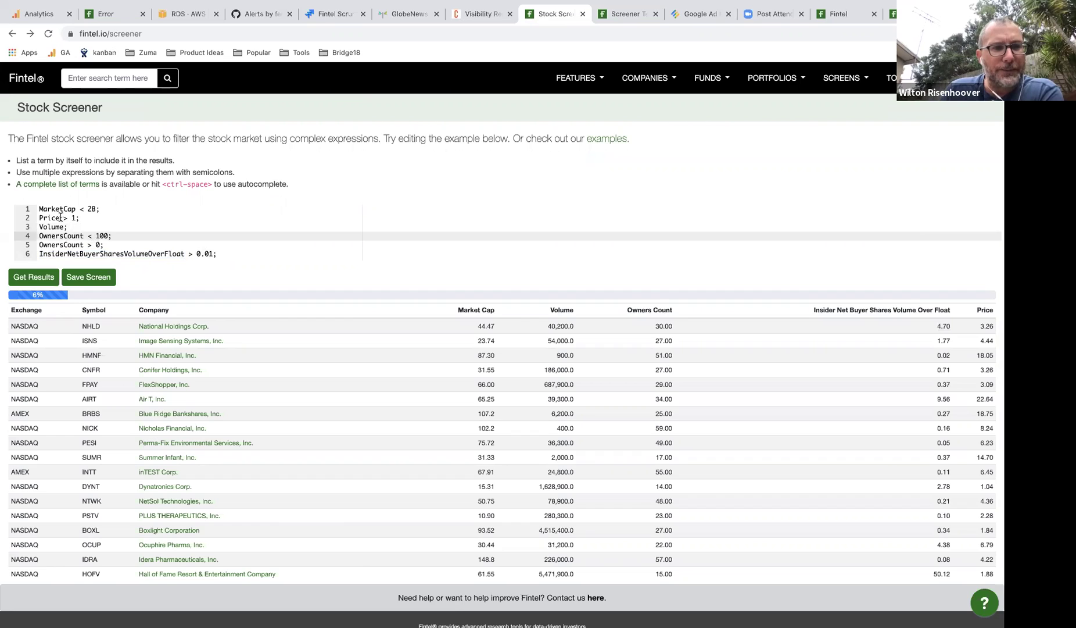
left_click_drag(40, 210, 235, 251)
left_click(188, 241)
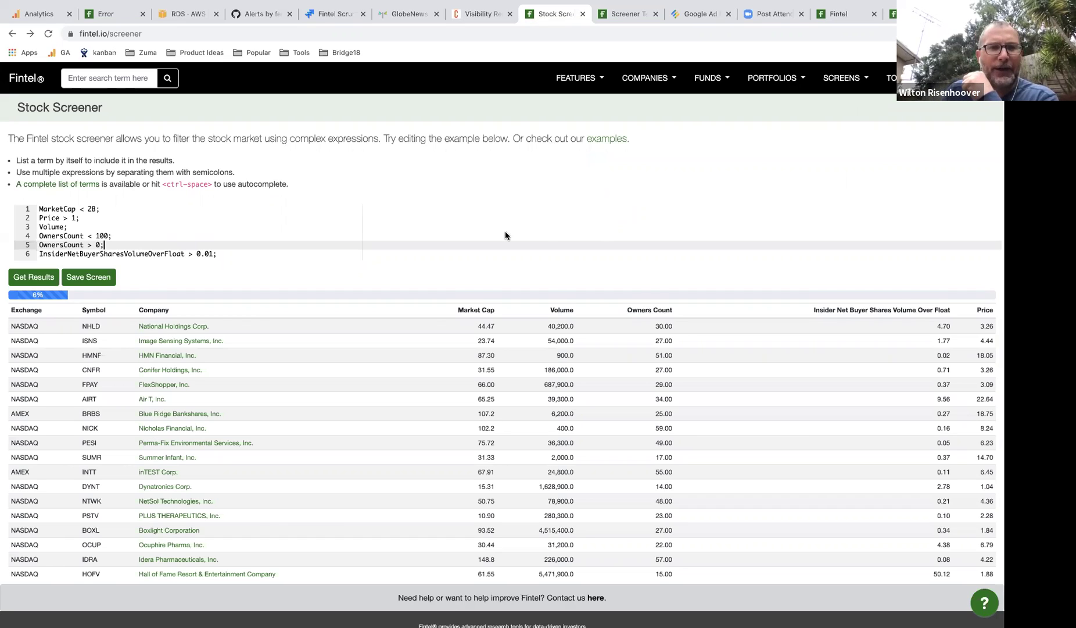
Copy the InsiderNetBuyerCount term from Screener Terms and add InsiderNetBuyerCount > 2; as the seventh line of the screener expression.
left_click(630, 14)
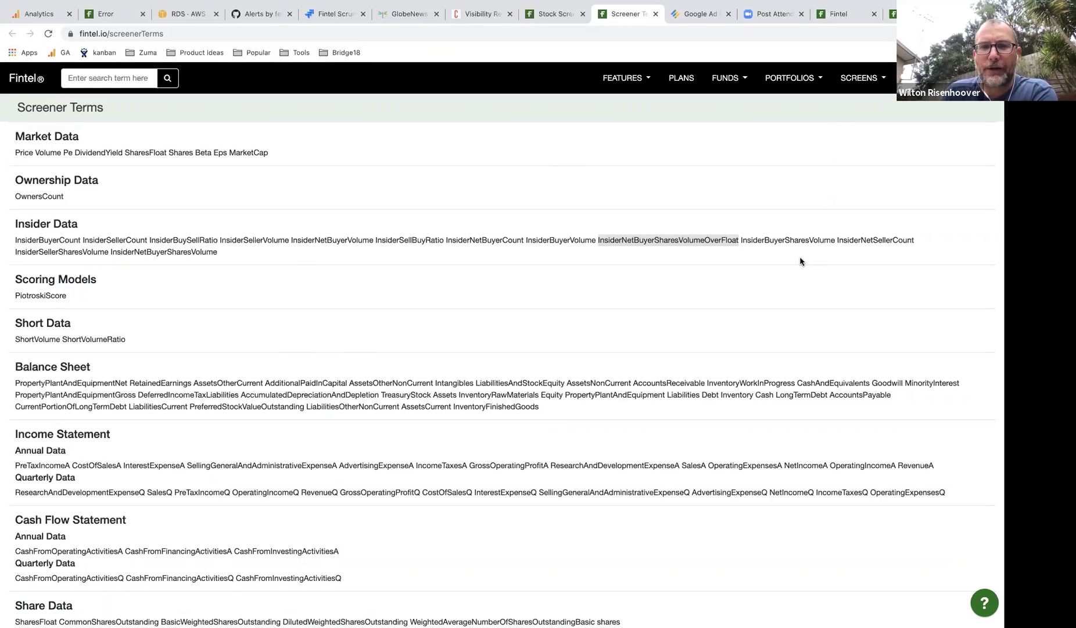
double_click(656, 239)
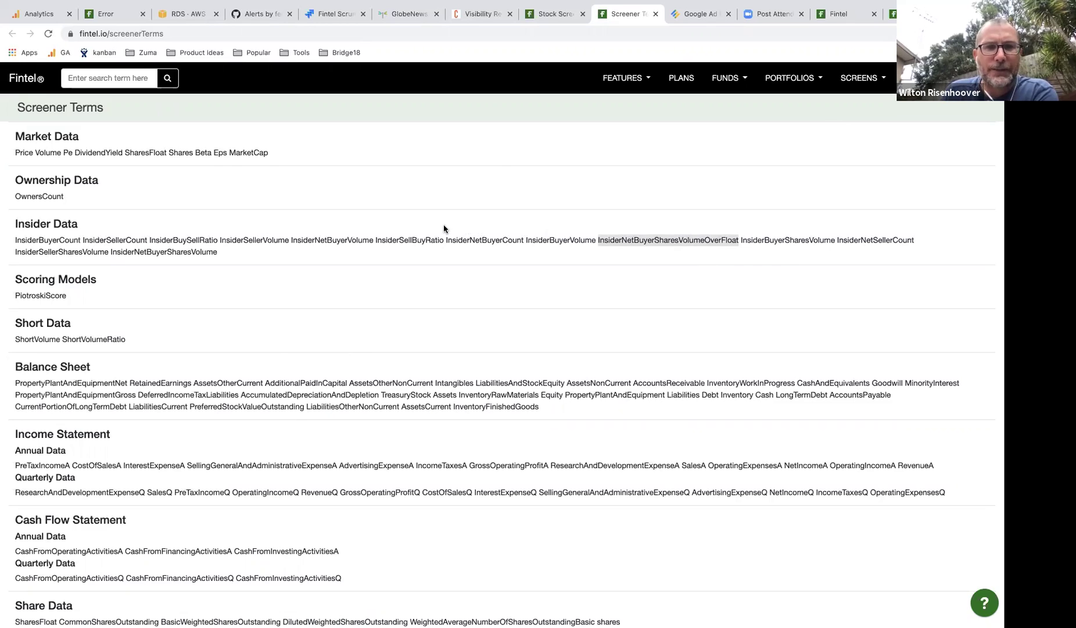
double_click(482, 241)
key("ctrl+c")
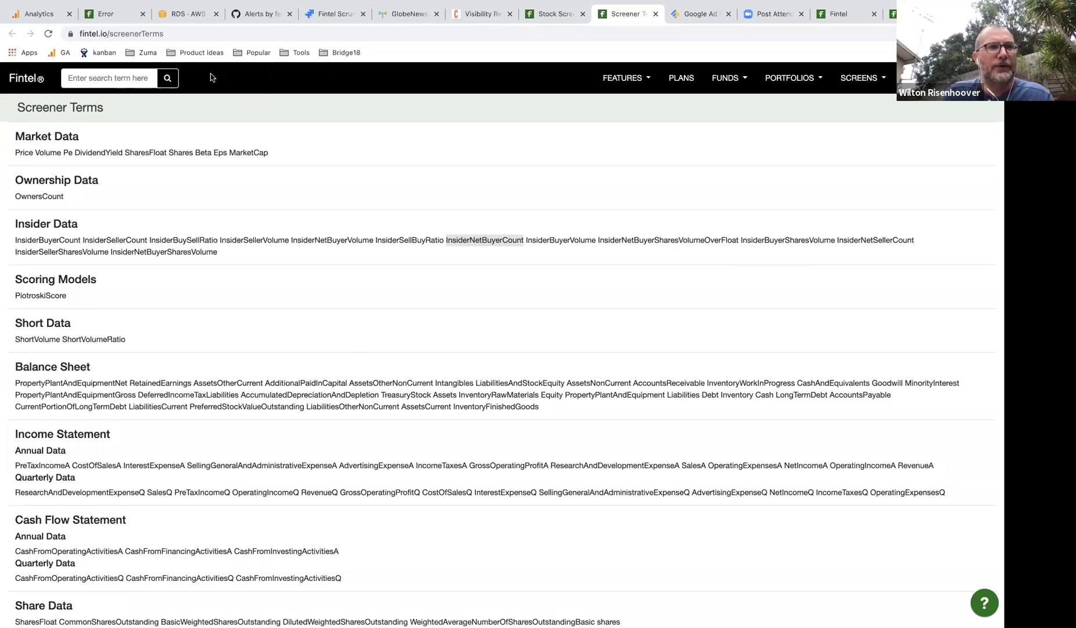
left_click(544, 14)
left_click(279, 254)
key("Return")
key("ctrl+v")
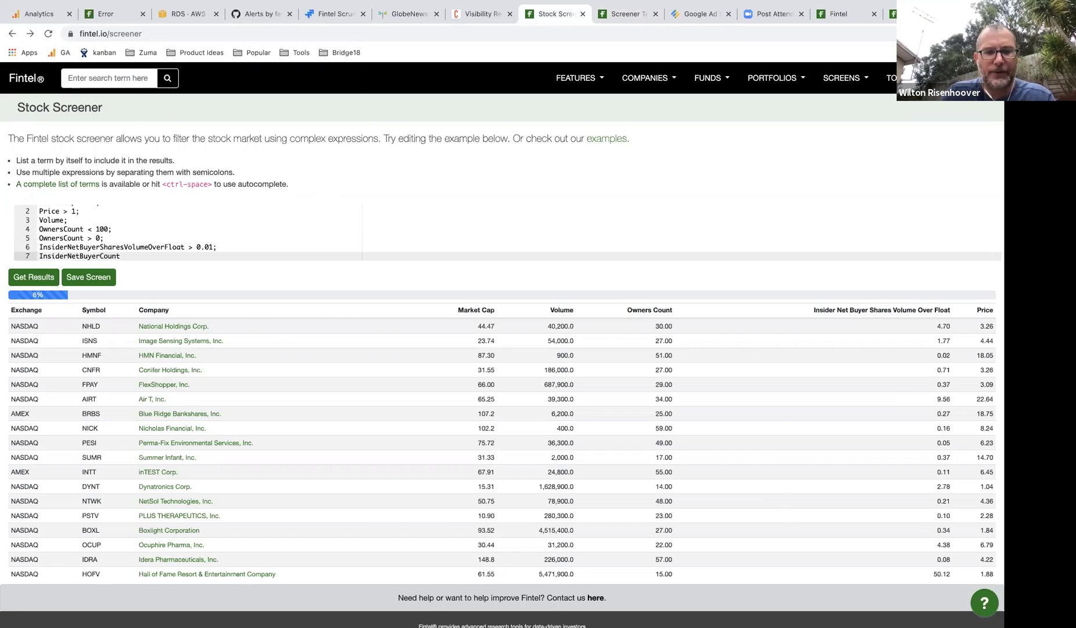
type("> 2;")
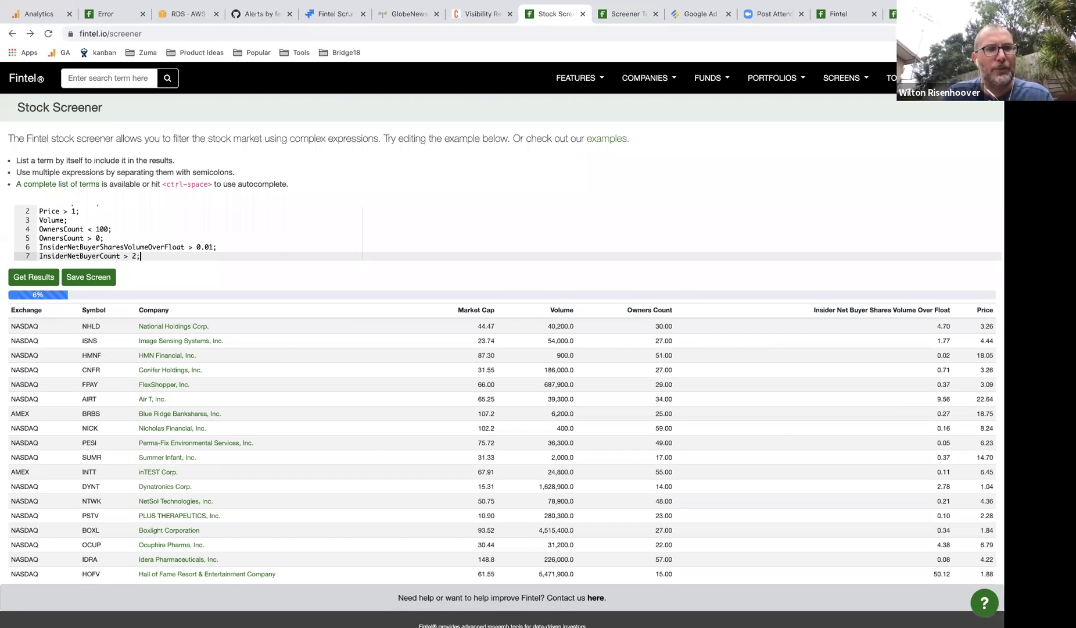
Run the extended screen, highlight its two insider buying conditions, and stop the search.
left_click(34, 279)
double_click(59, 255)
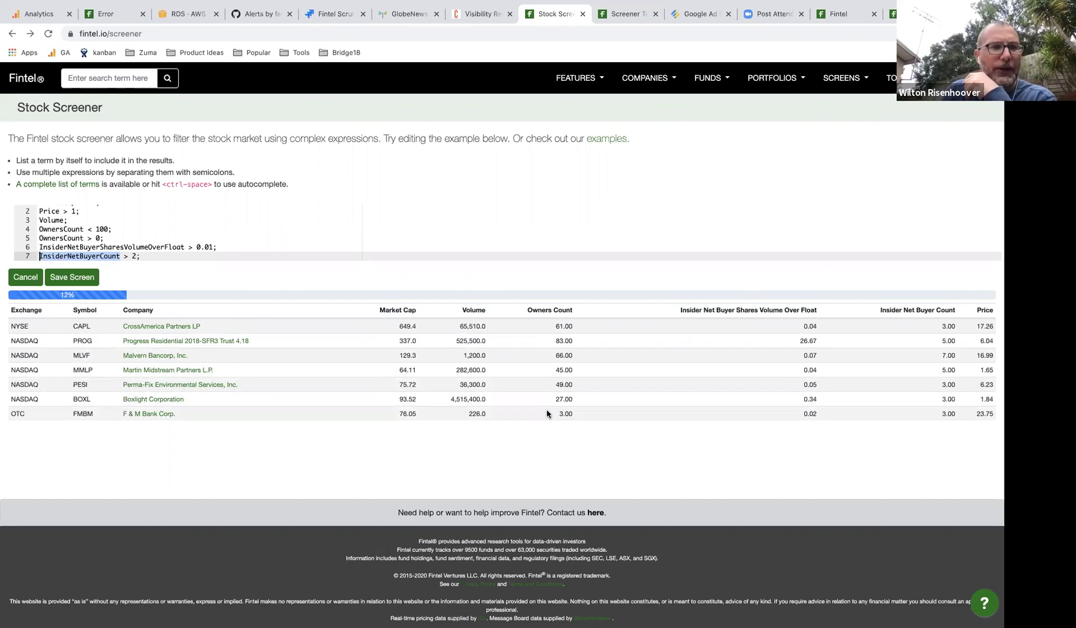
left_click(41, 247)
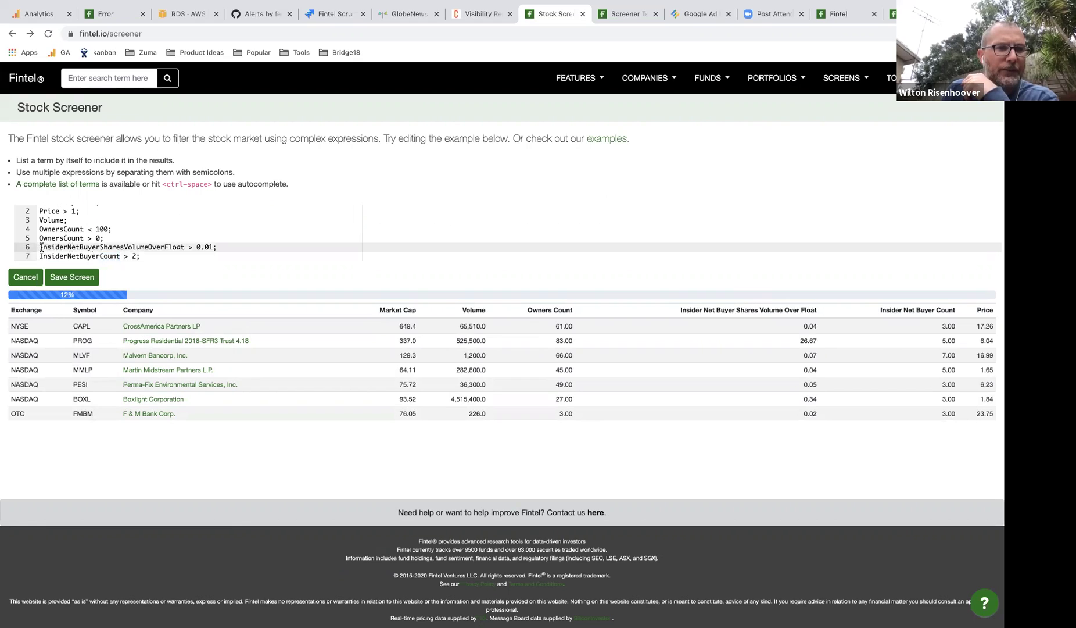
left_click_drag(41, 247, 162, 257)
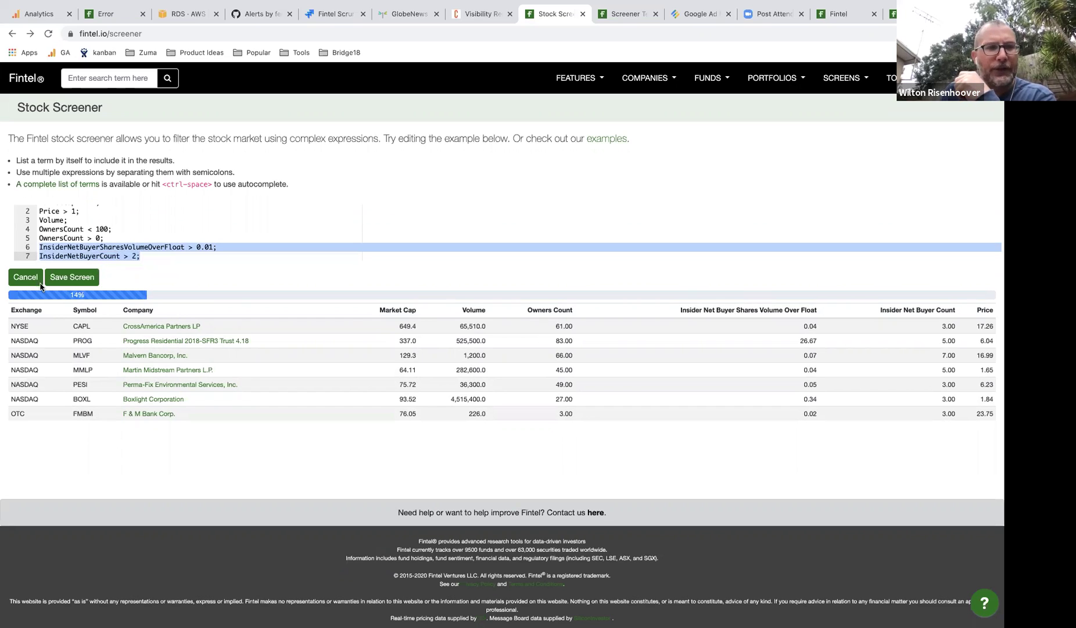
left_click(18, 278)
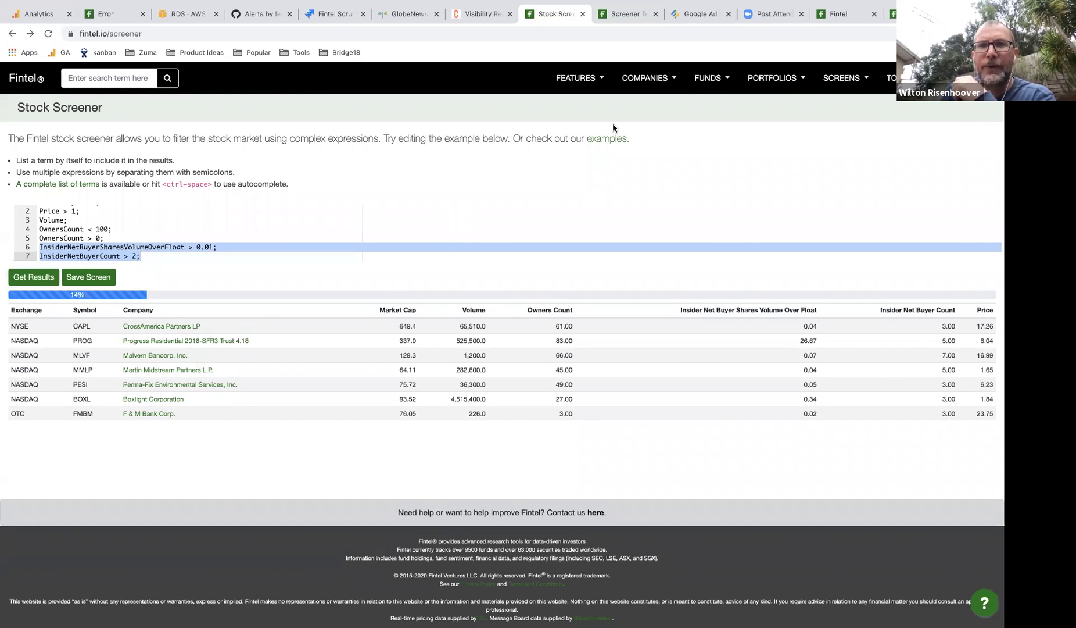
Return to the Screener Terms page, highlight ShortVolumeRatio under Short Data, and view the terms further down.
left_click(627, 14)
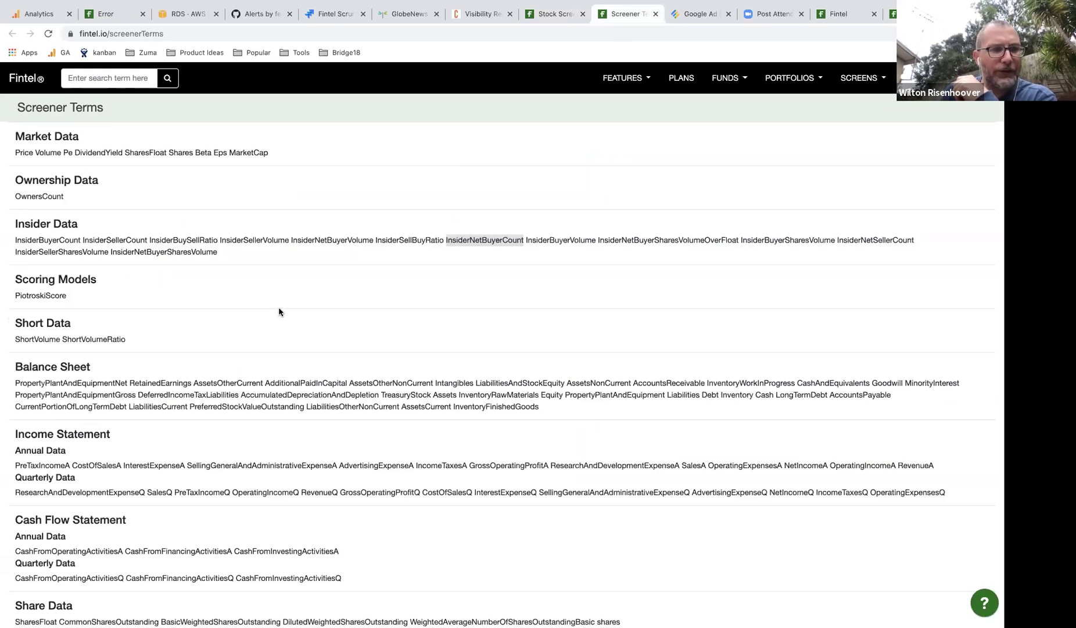
double_click(90, 338)
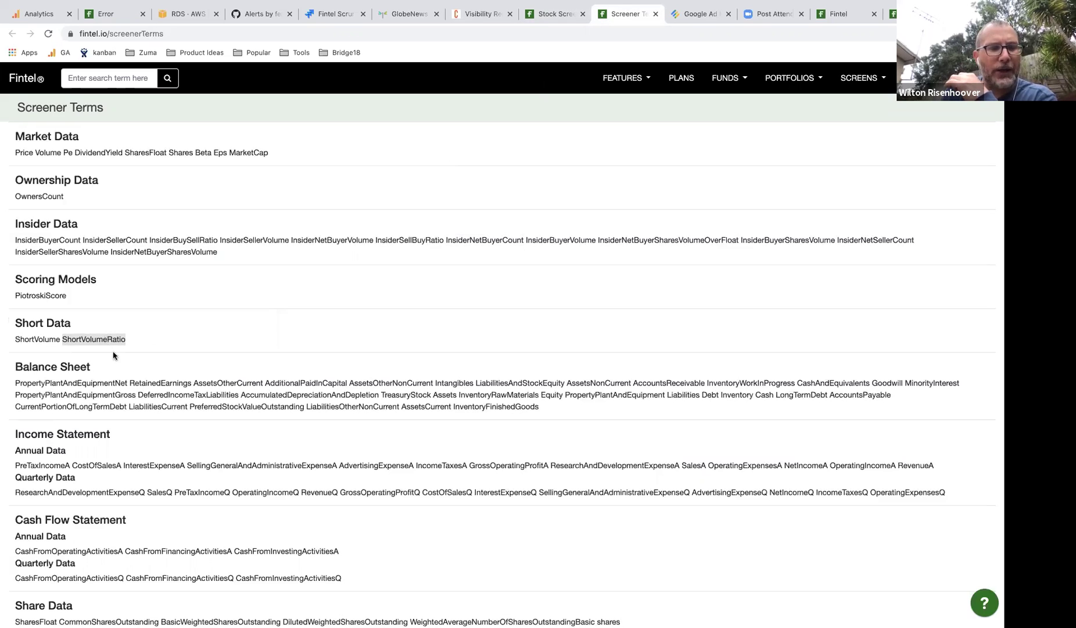
scroll(114, 355, "down", 3)
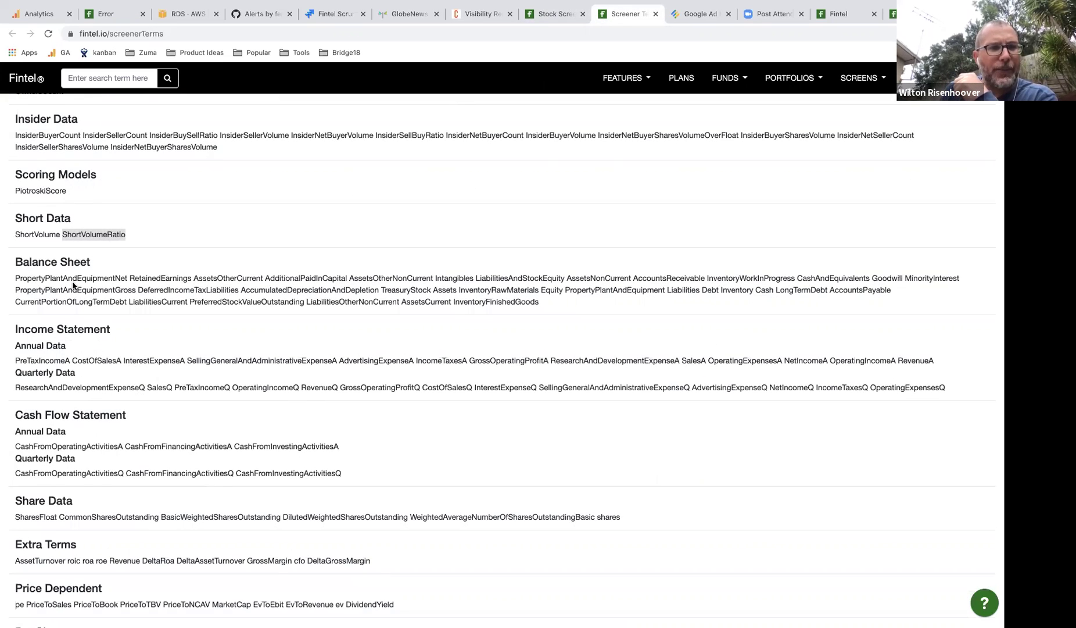
Highlight the terms Cash and CashAndEquivalents in turn under Balance Sheet on the Screener Terms page.
left_click(74, 284)
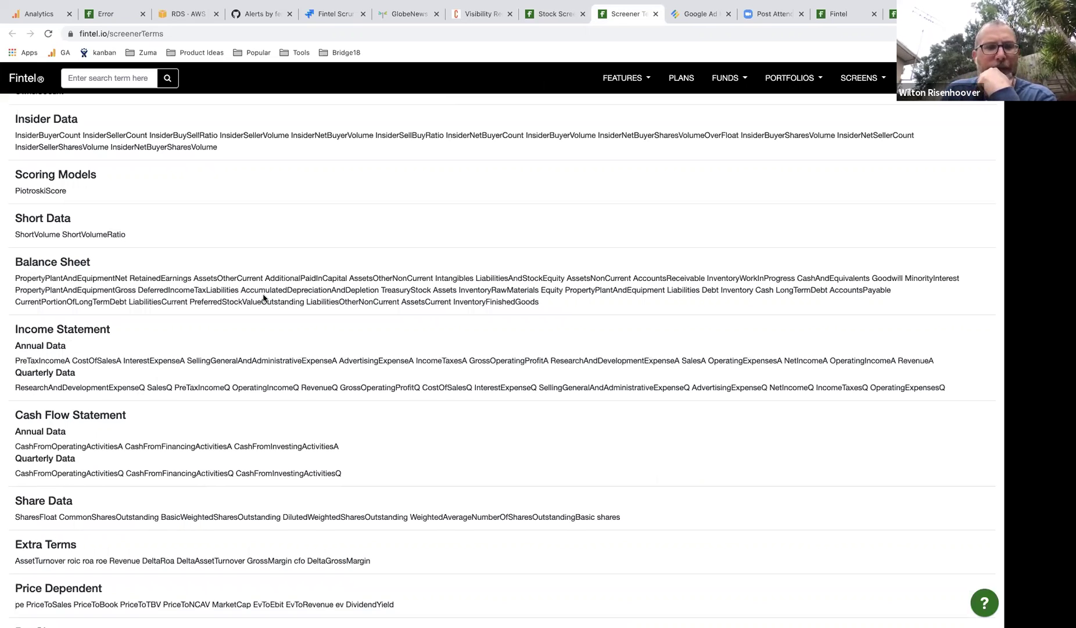
scroll(263, 298, "down", 1)
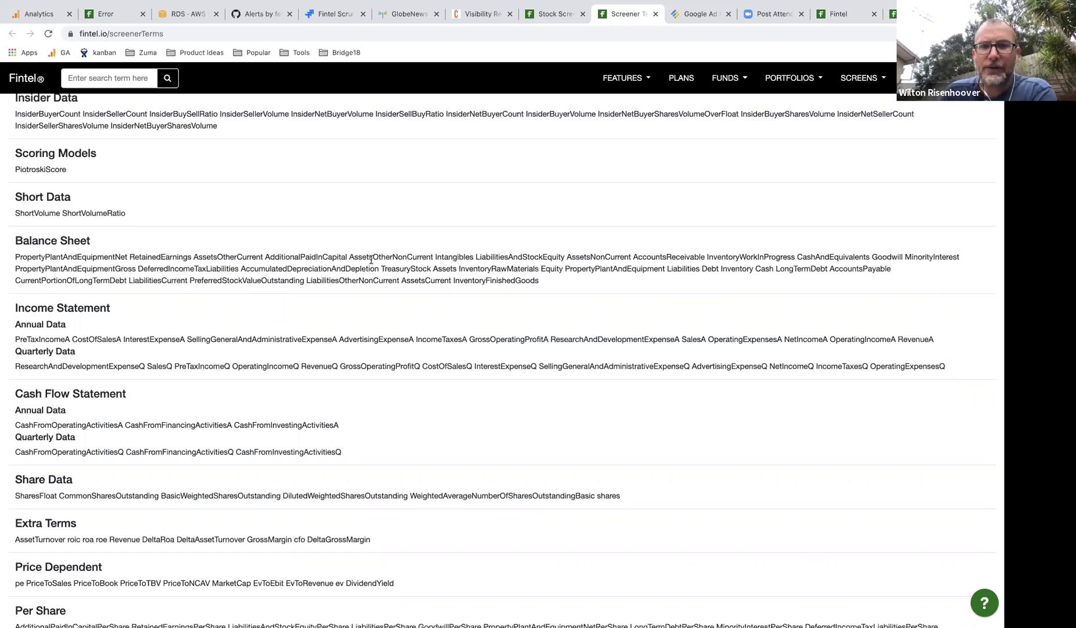
double_click(765, 268)
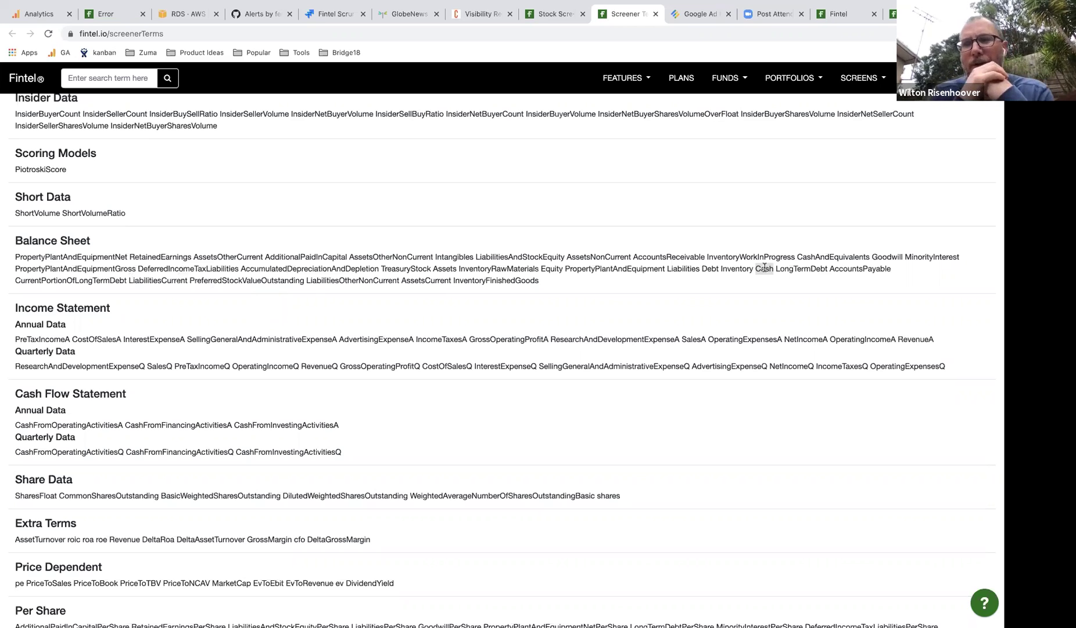
left_click(828, 257)
double_click(829, 257)
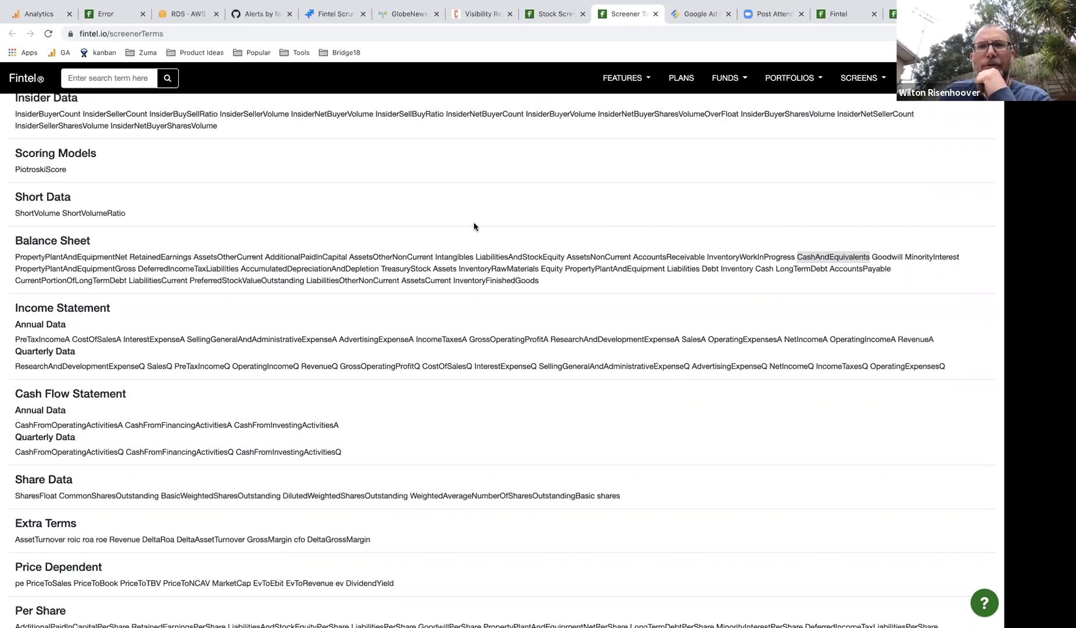
Clear the selection in the Stock Screener expression and return to Screener Terms at the Share Data section.
left_click(546, 17)
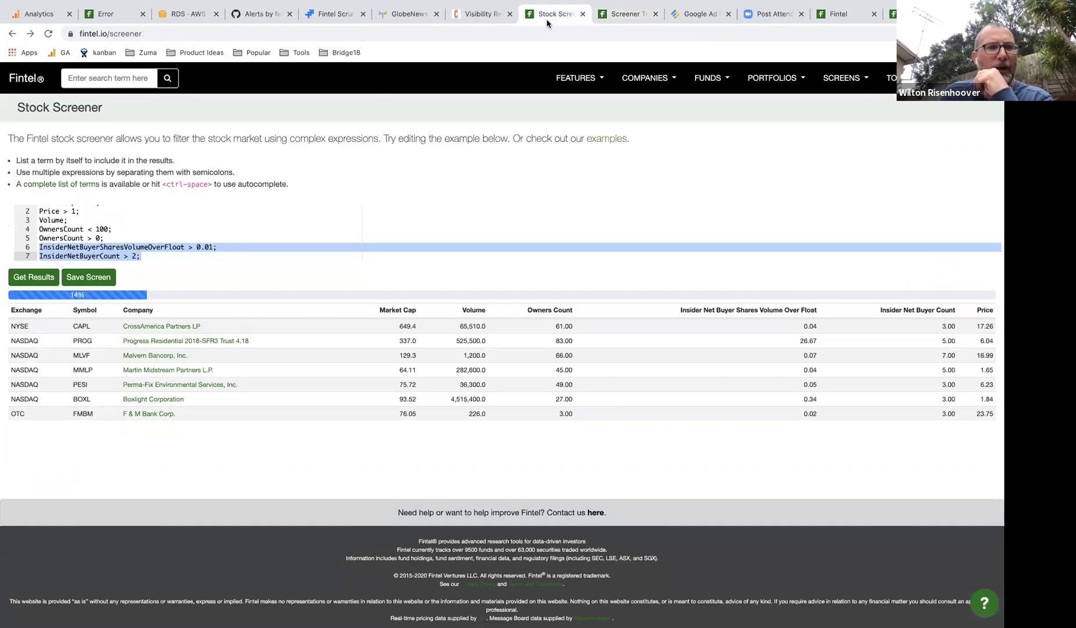
left_click(270, 249)
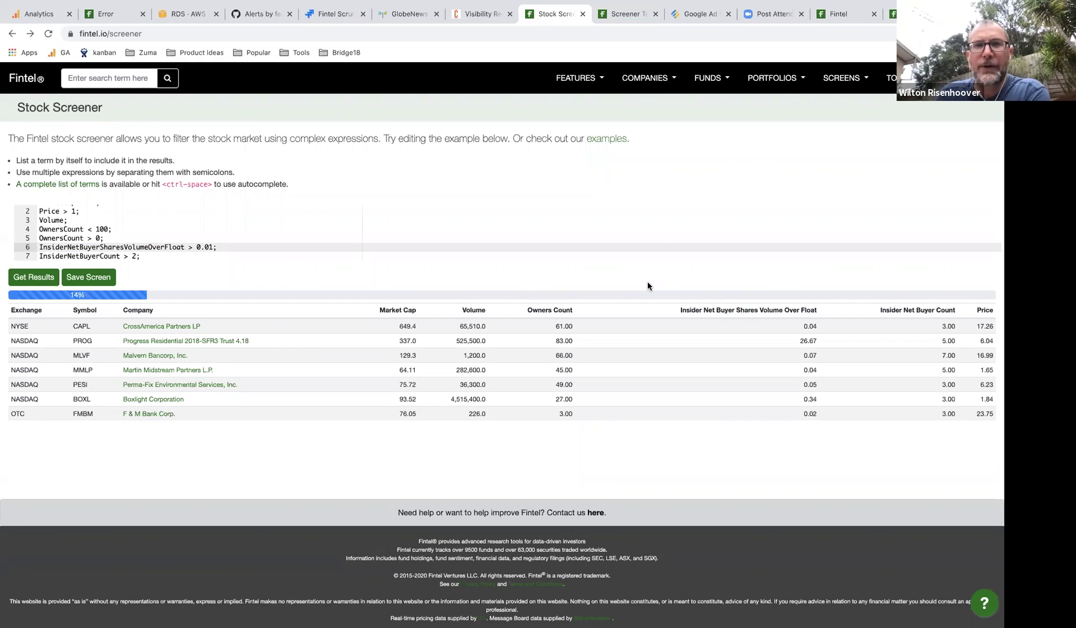
left_click(627, 17)
scroll(336, 323, "down", 5)
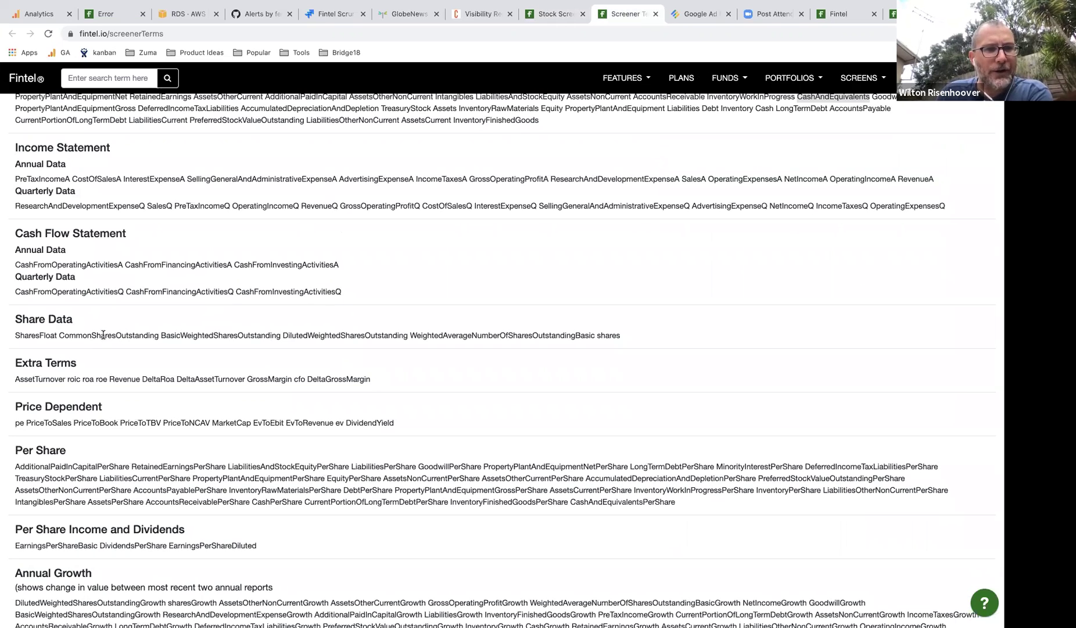
Highlight the Share Data terms CommonSharesOutstanding, WeightedAverageNumberOfSharesOutstandingBasic, DilutedWeightedSharesOutstanding and shares one after another, and clear the highlight.
double_click(109, 335)
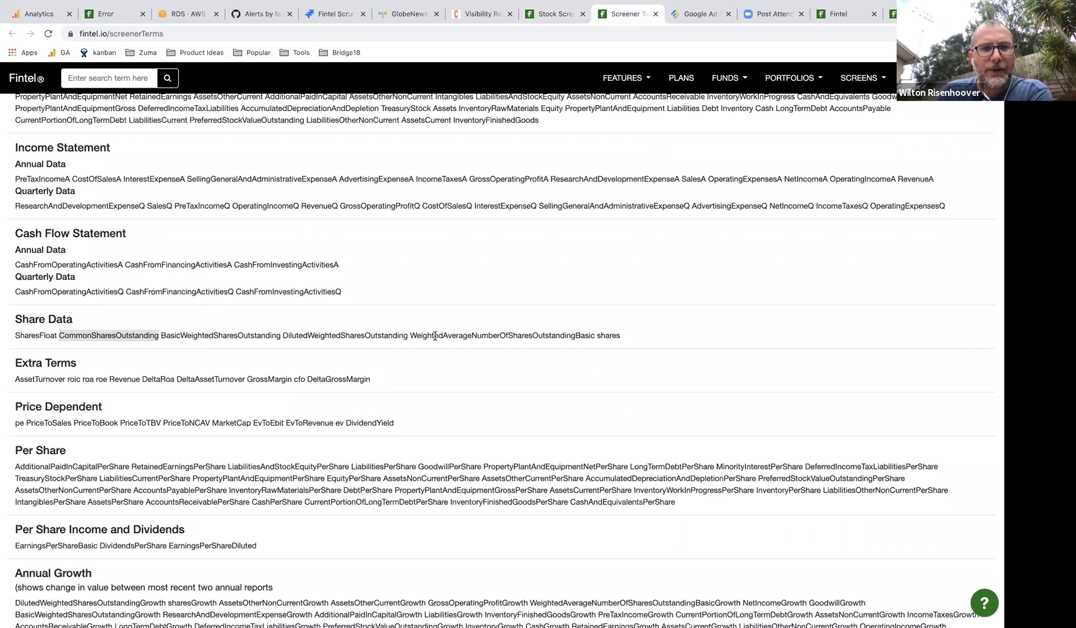
double_click(465, 336)
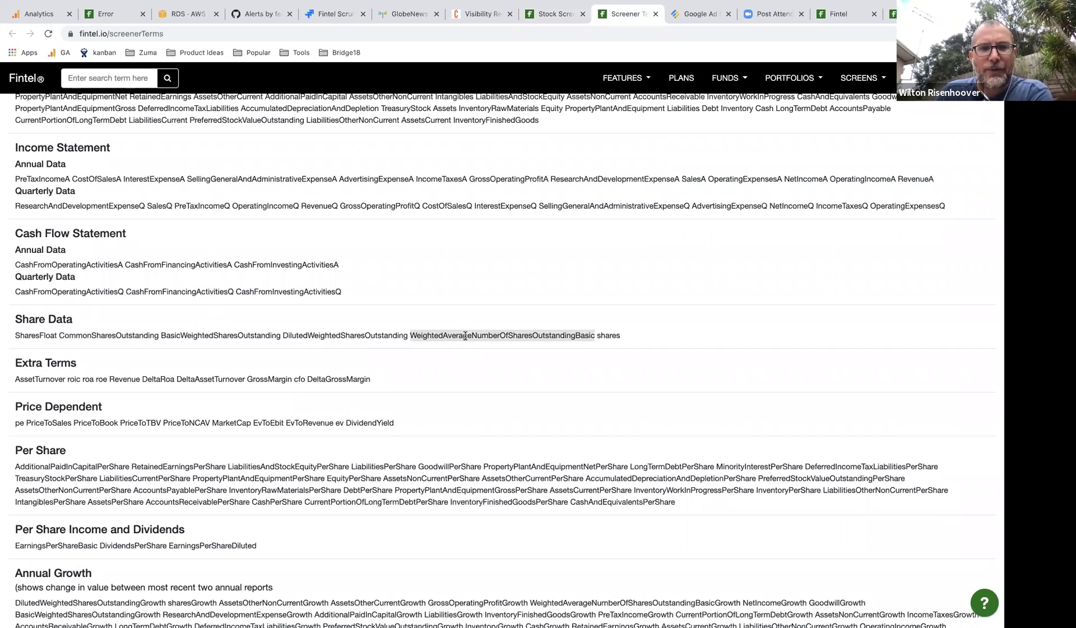
left_click(201, 335)
double_click(324, 335)
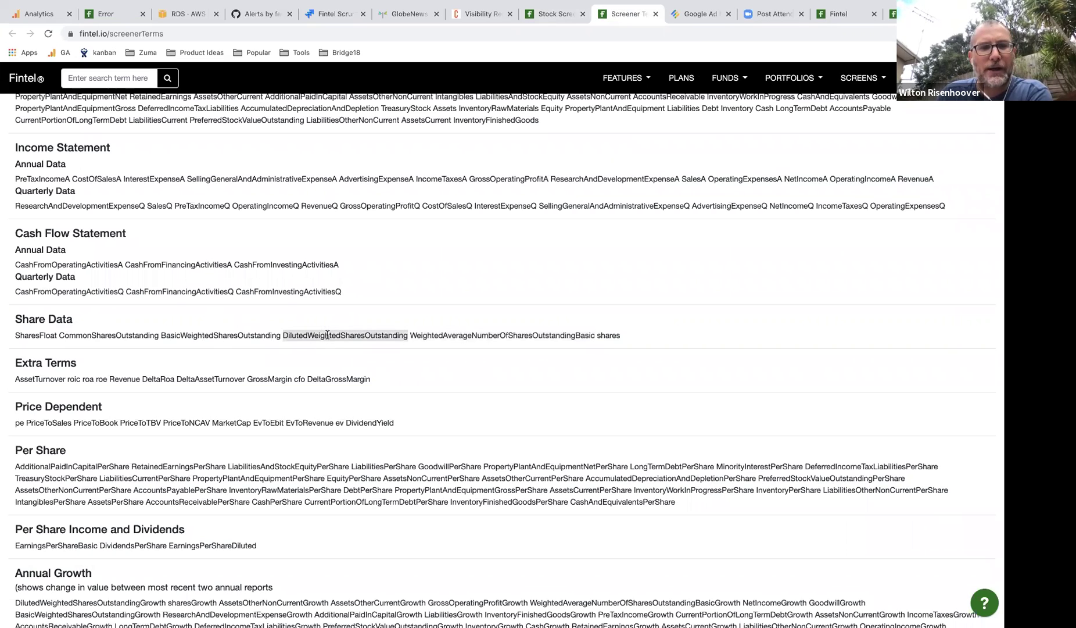
double_click(608, 336)
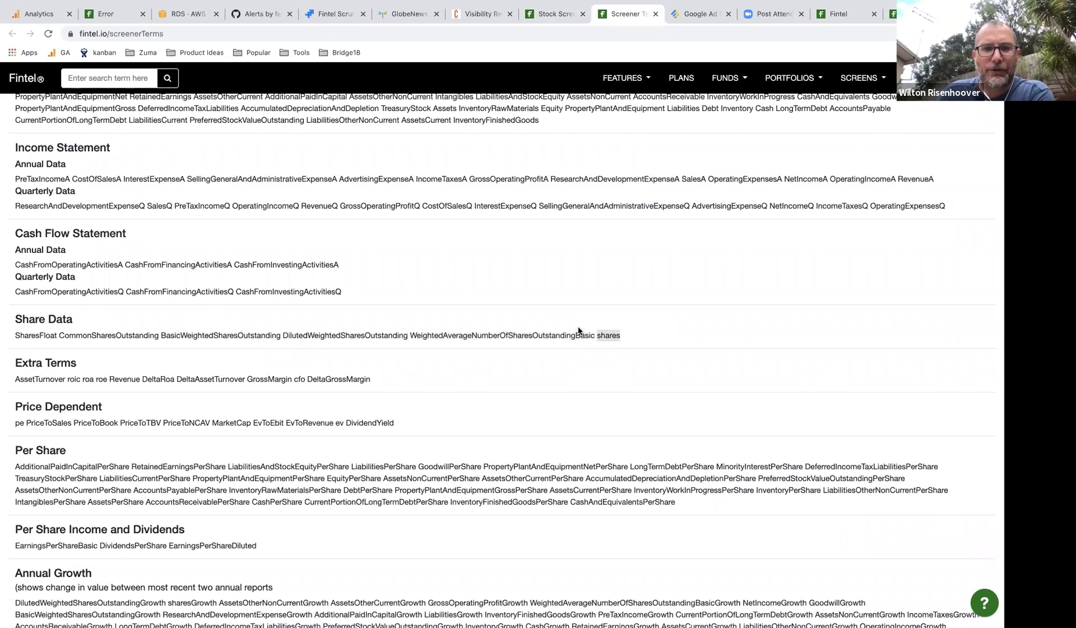
left_click(429, 342)
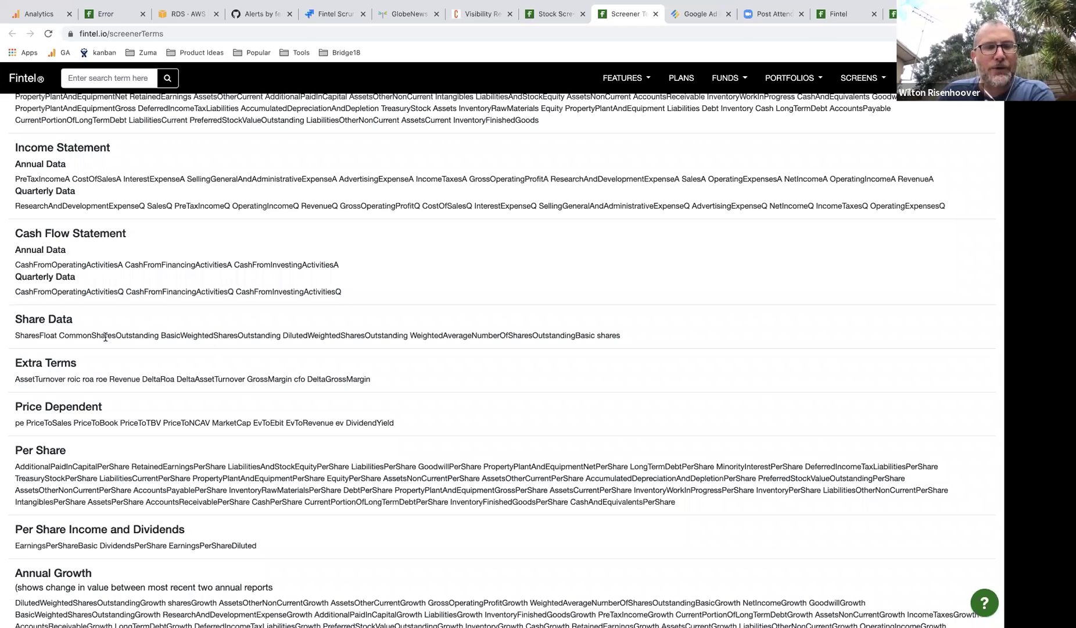
Compare the share count terms again by highlighting WeightedAverageNumberOfSharesOutstandingBasic twice, DilutedWeightedSharesOutstanding, BasicWeightedSharesOutstanding and shares.
double_click(463, 335)
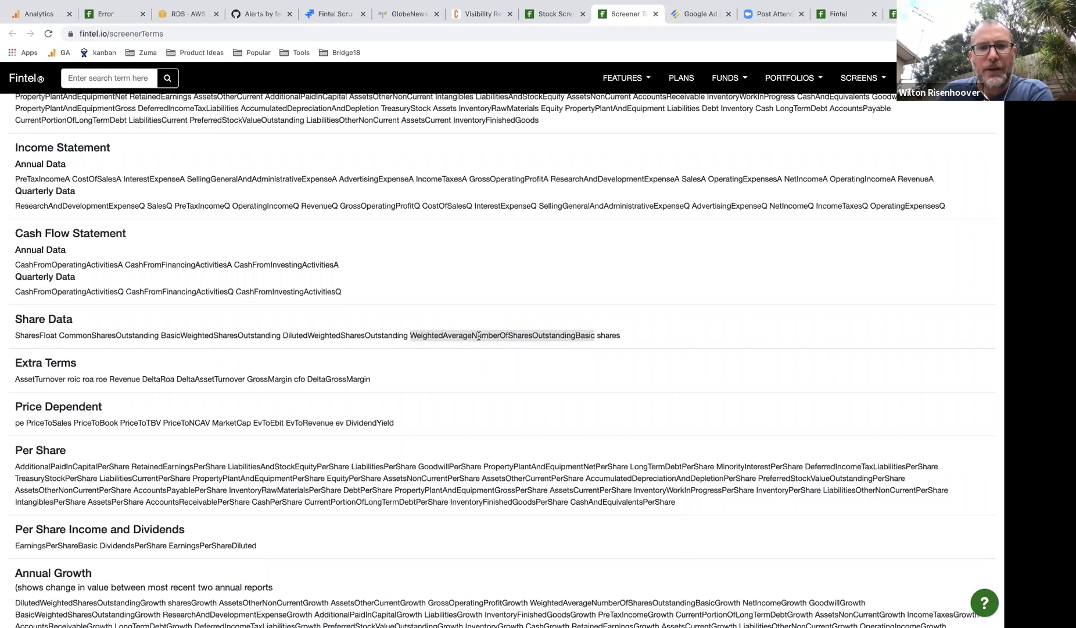
left_click(478, 338)
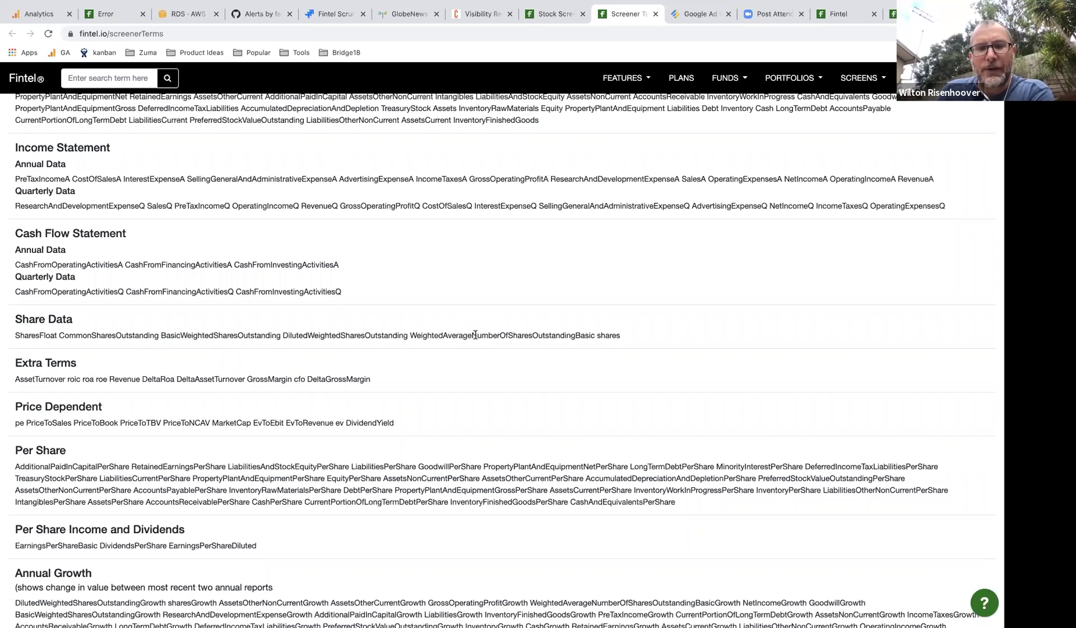
double_click(466, 337)
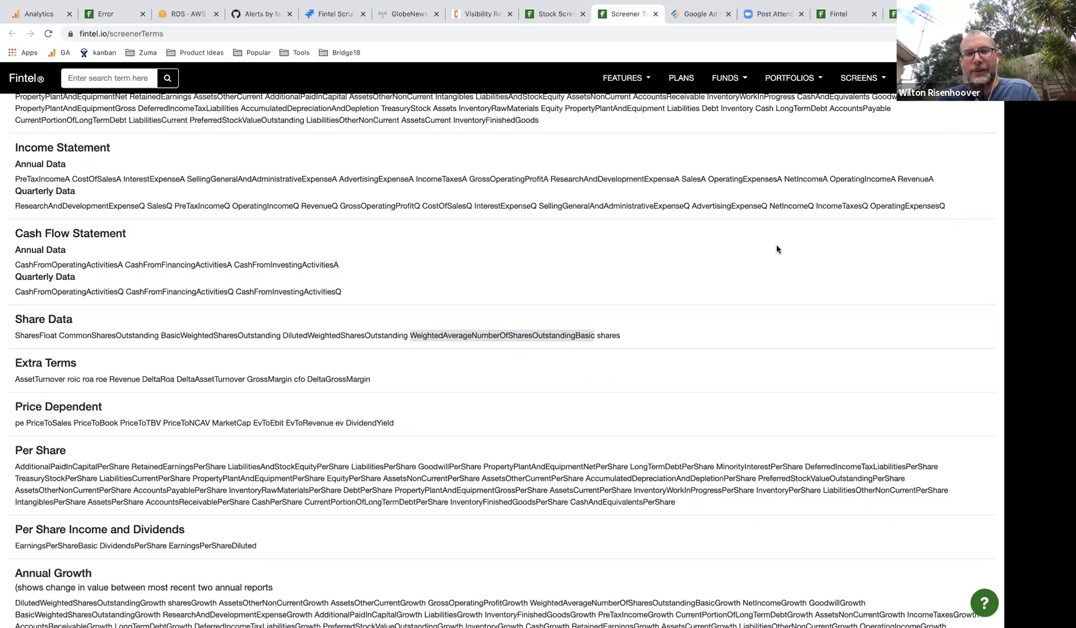
left_click(469, 336)
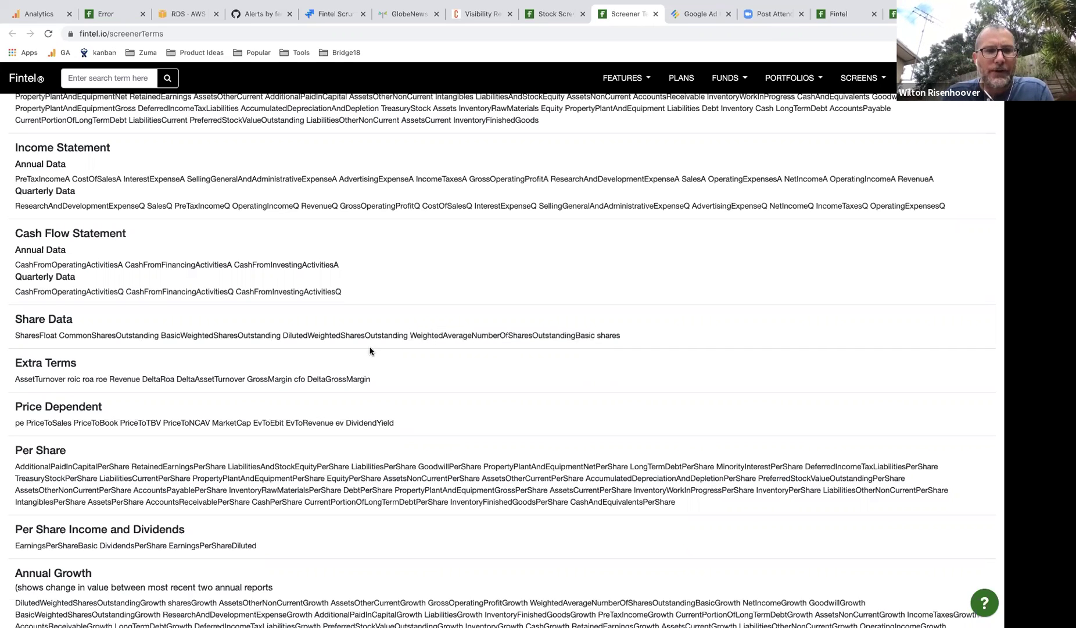
double_click(338, 336)
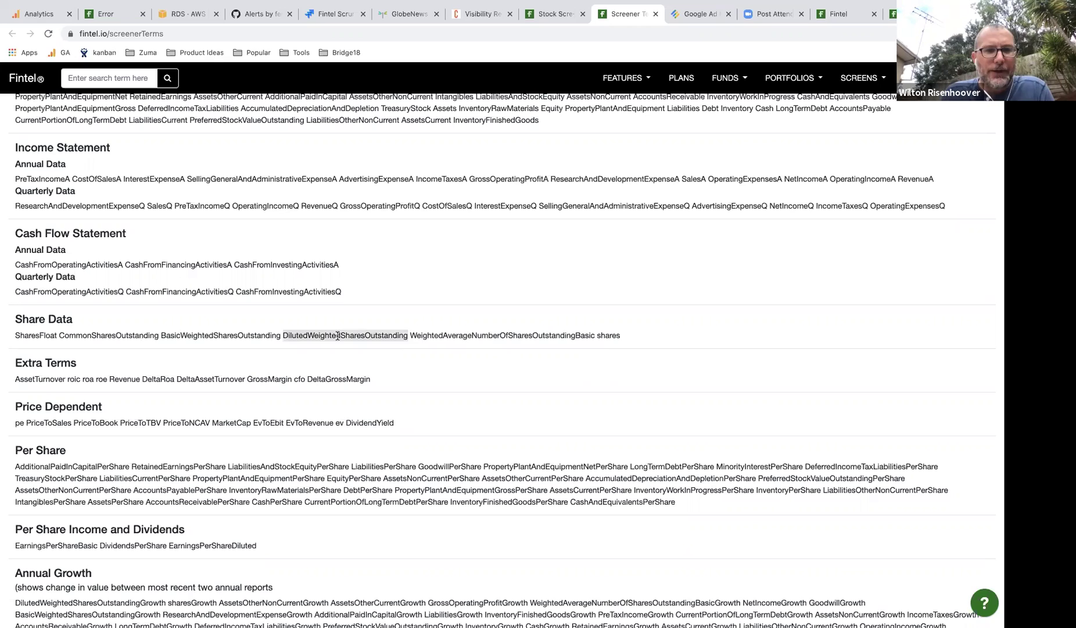
double_click(230, 337)
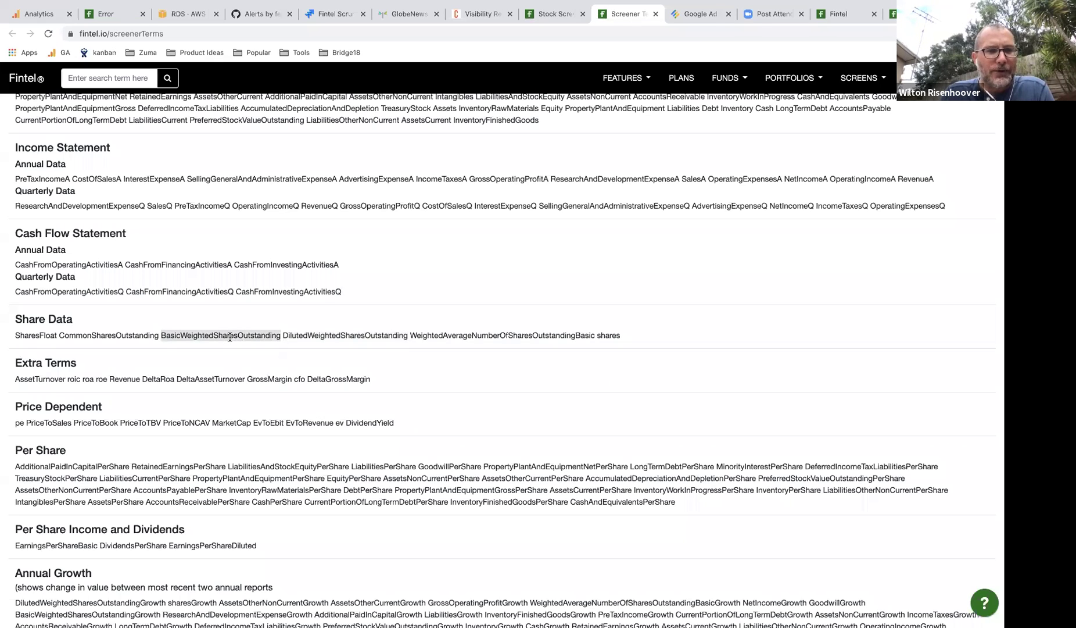
left_click(605, 335)
double_click(605, 335)
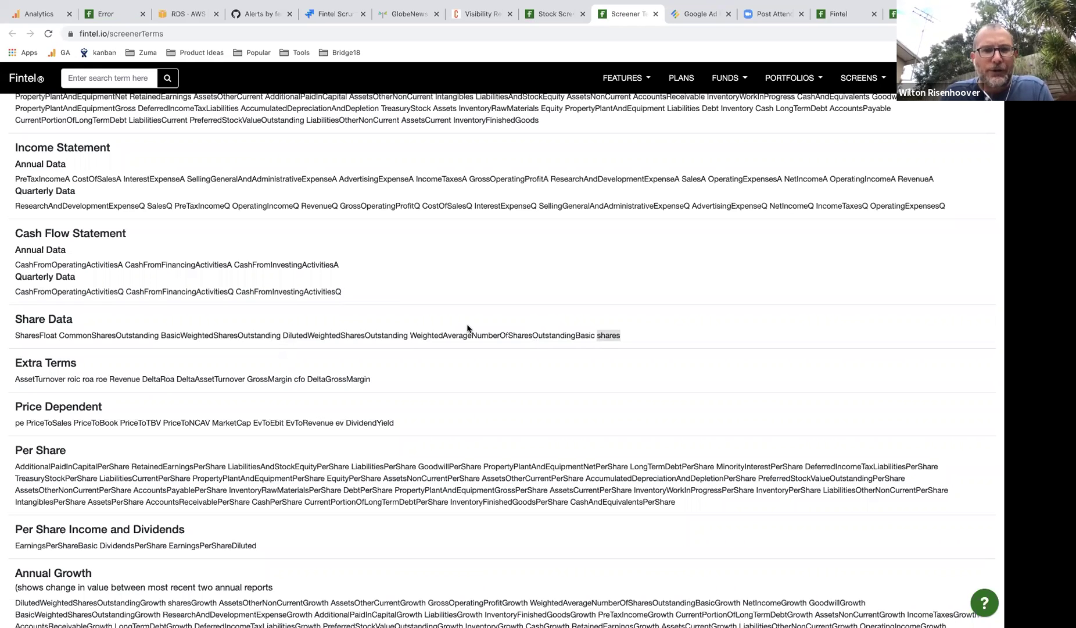
Highlight EarningsPerShareBasic under Per Share Income and Dividends, clear it, and review the surrounding term groups.
scroll(467, 328, "down", 1)
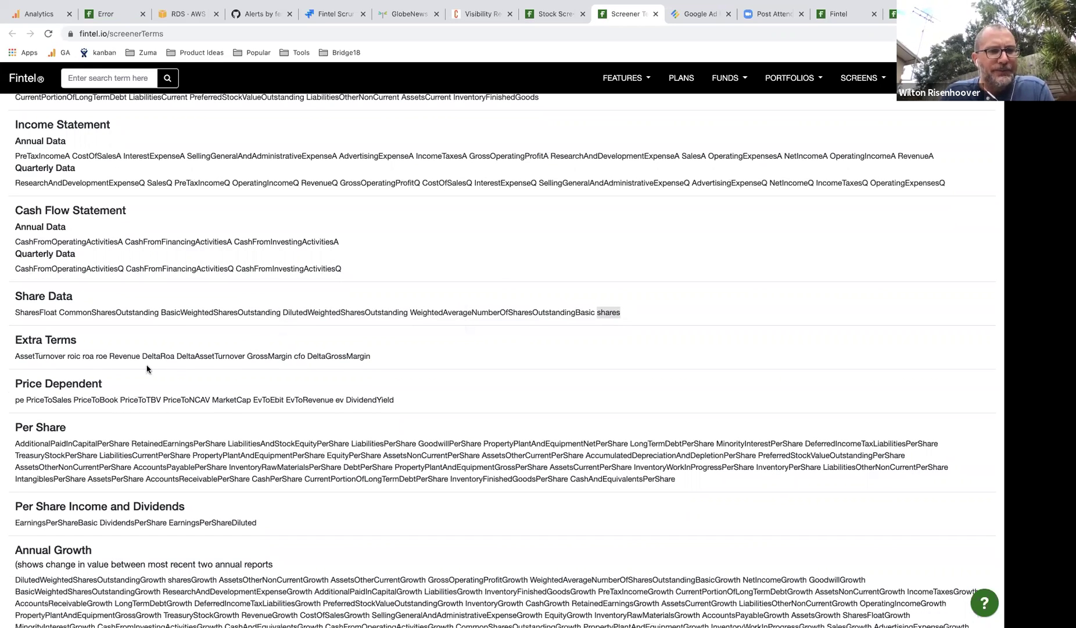
scroll(147, 369, "down", 1)
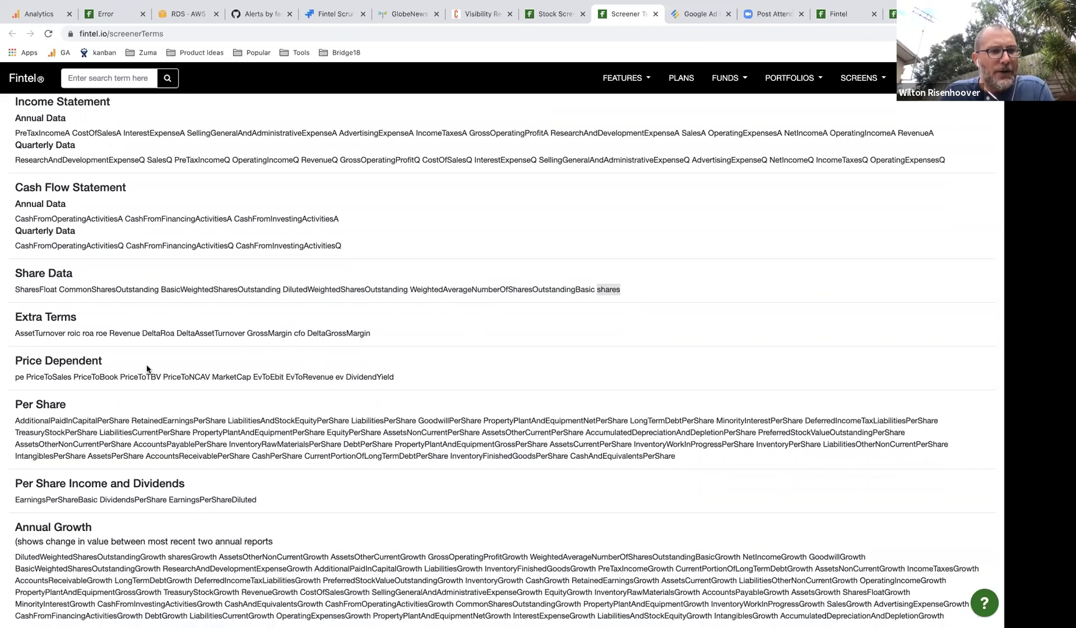
scroll(147, 368, "down", 3)
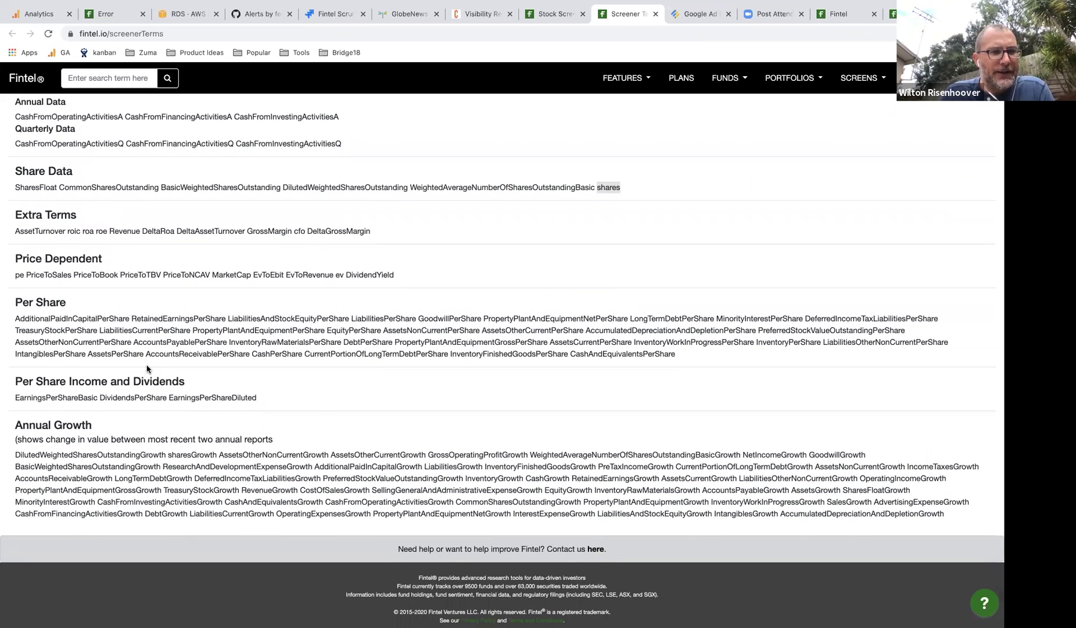
double_click(50, 397)
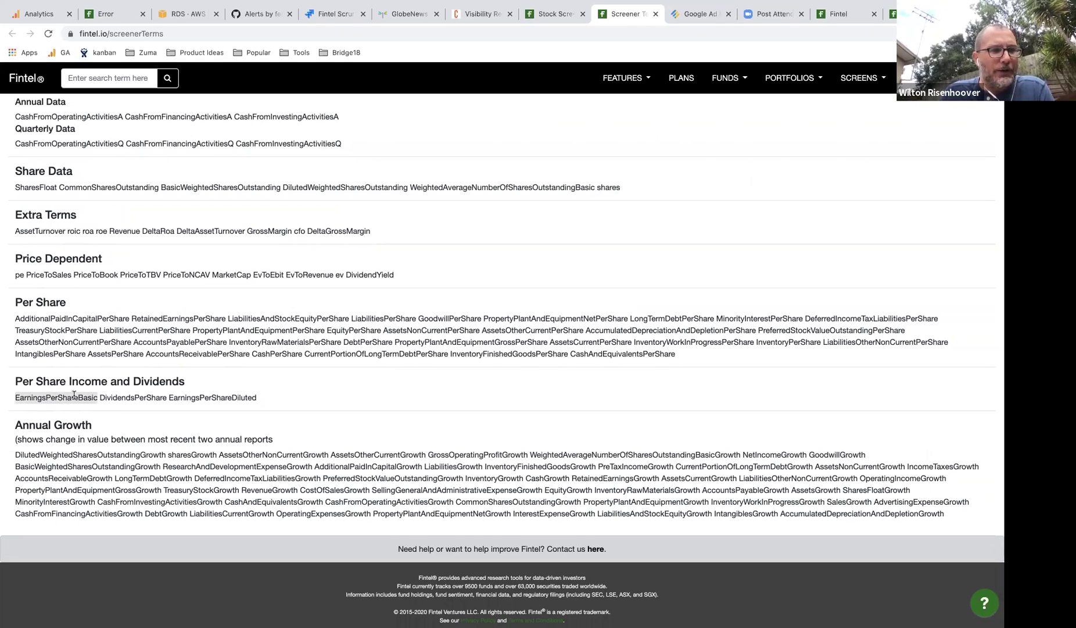
left_click(64, 397)
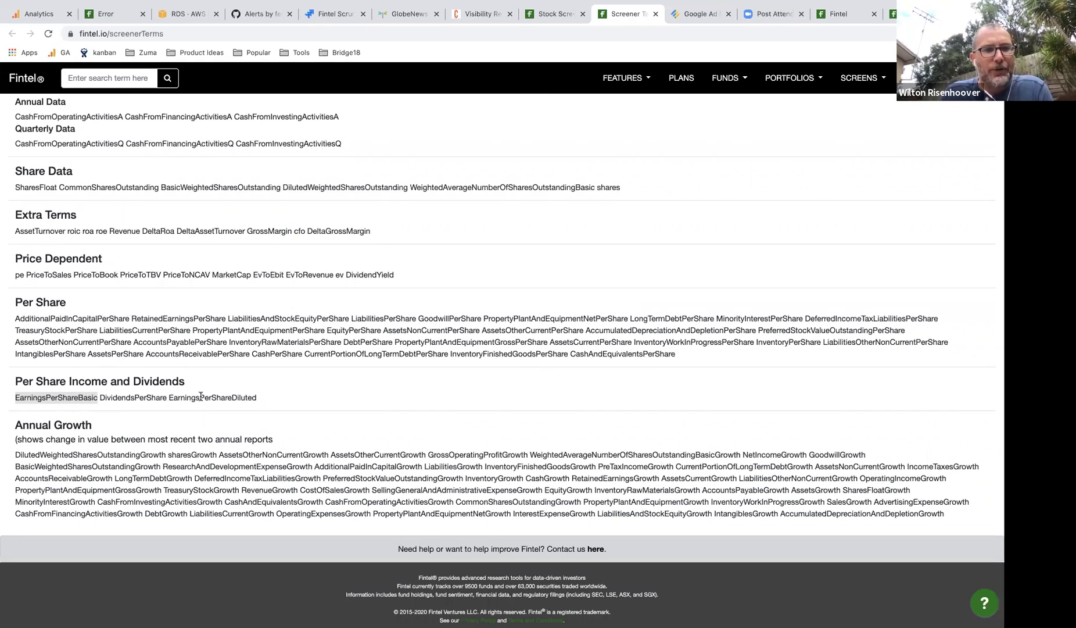
left_click(200, 396)
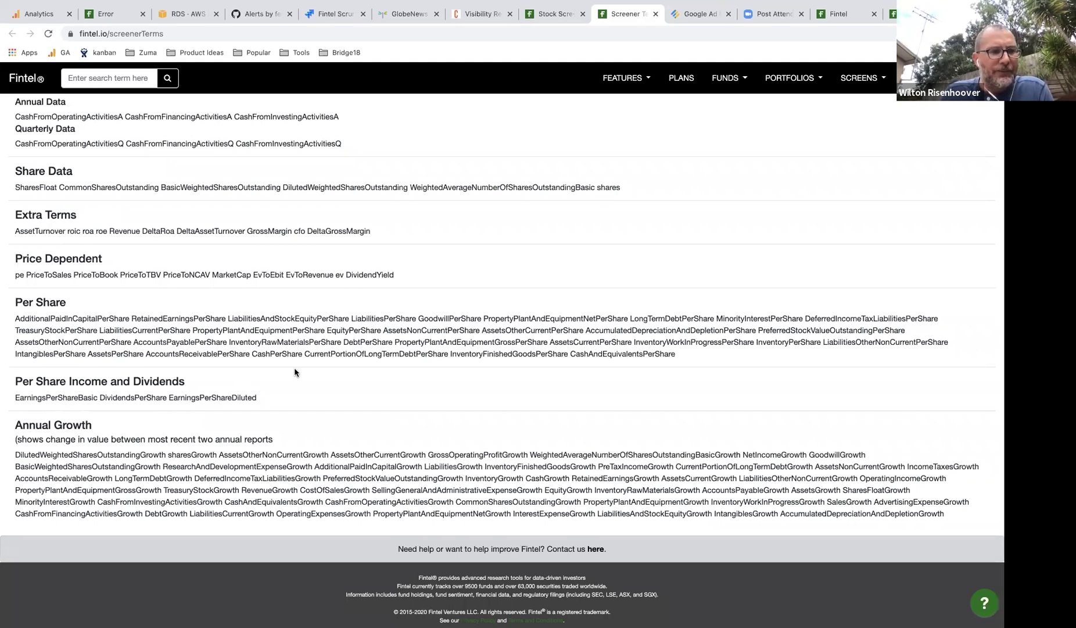
scroll(295, 372, "up", 2)
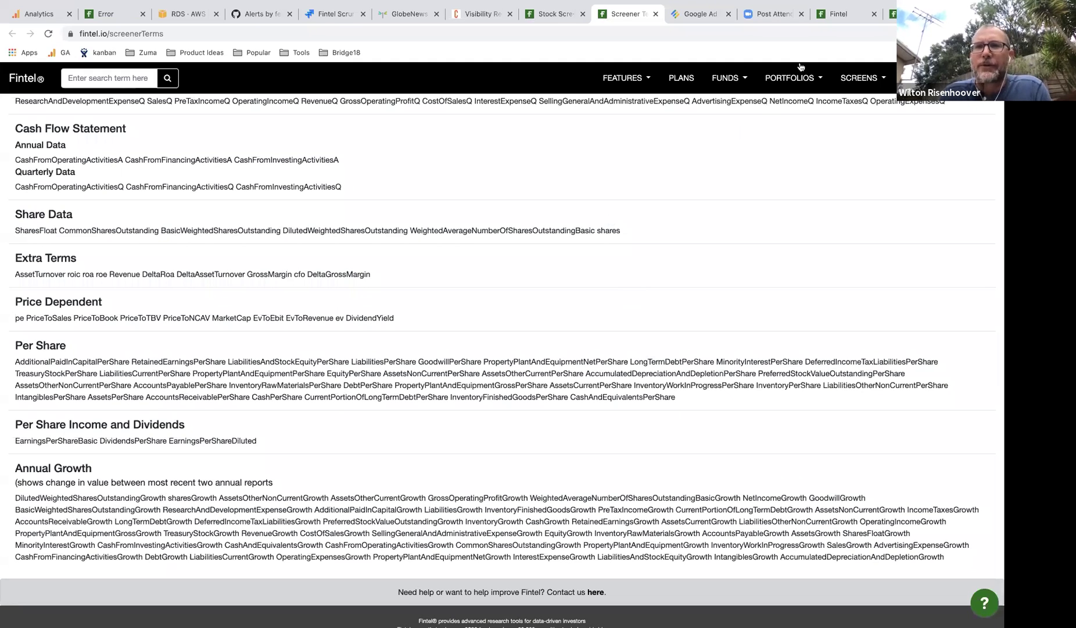
Switch to the Tesla insider page, clear its text highlight, and open the company's Institutional Owners page.
left_click(921, 14)
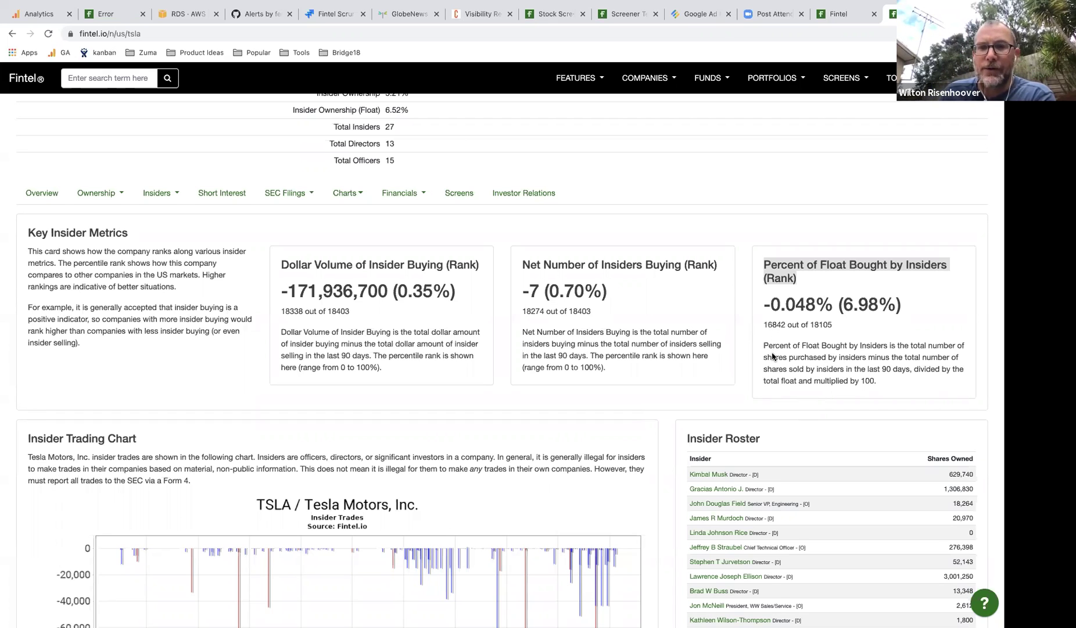
left_click(675, 163)
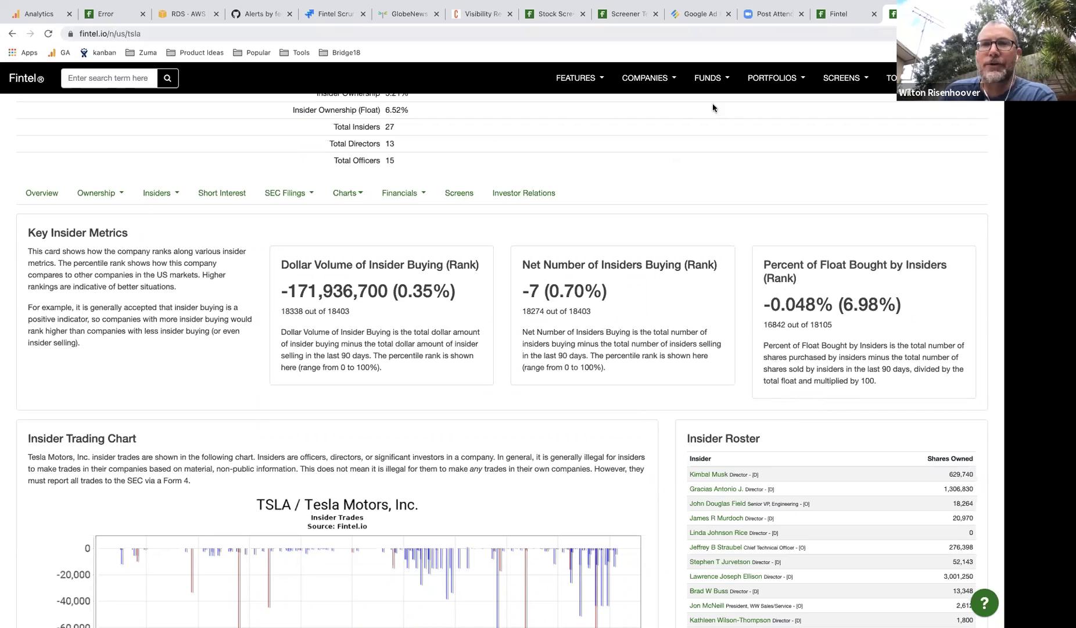
left_click(124, 197)
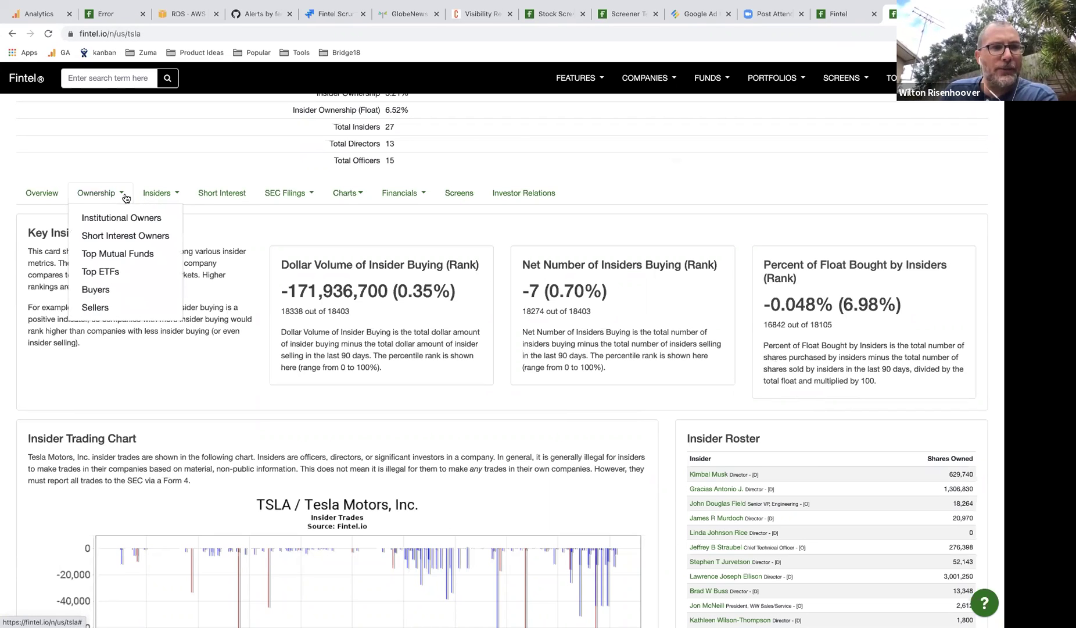
left_click(117, 221)
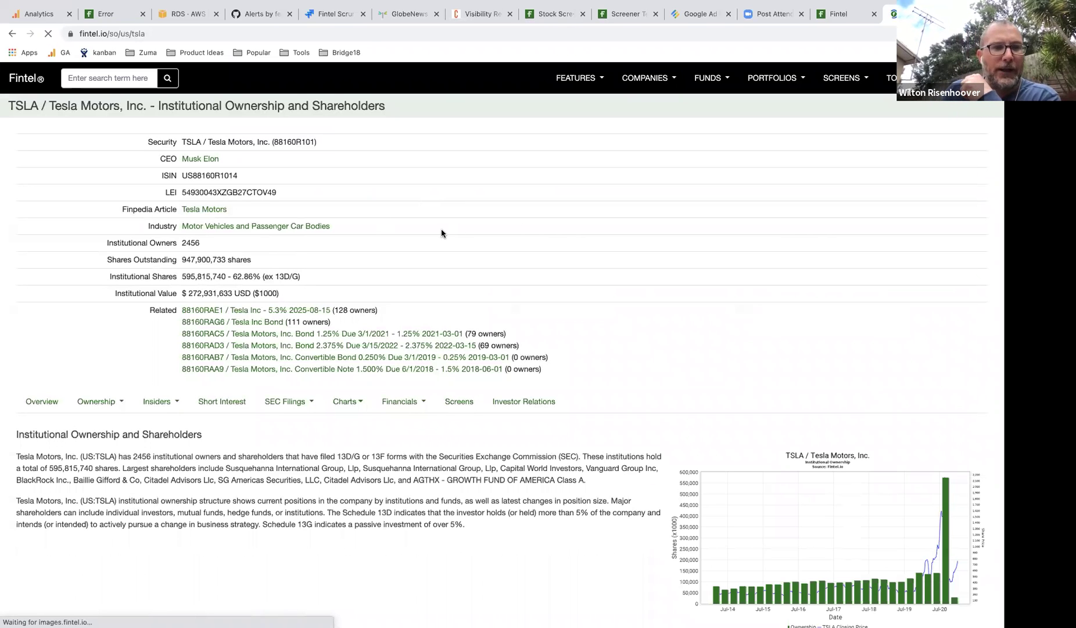
Filter Tesla's 13F and Fund Filings table by the investor name "vanguard".
scroll(364, 236, "down", 4)
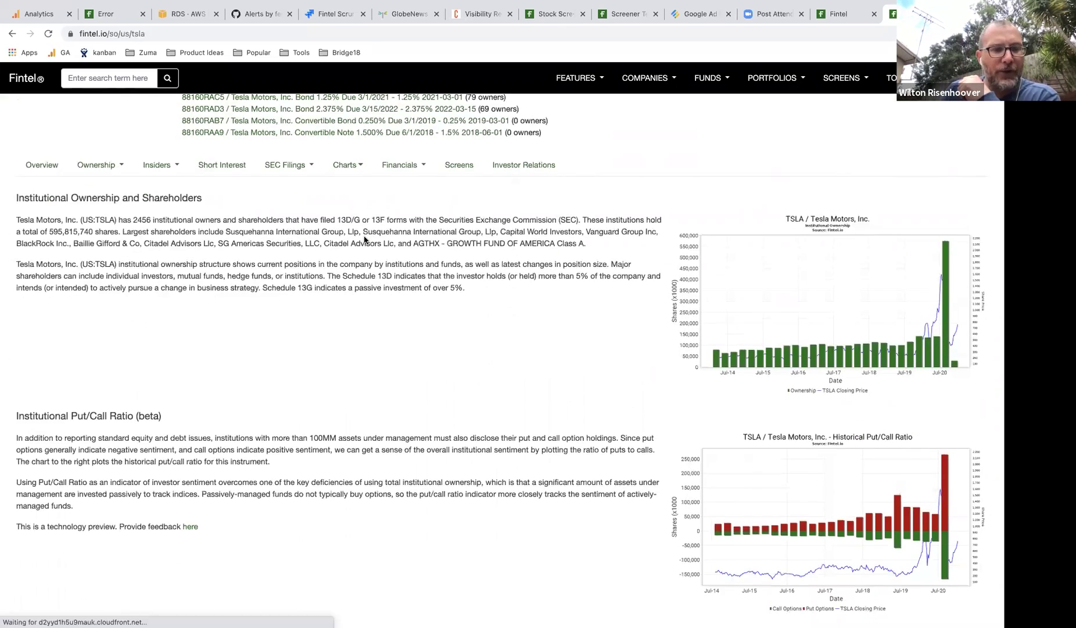
scroll(364, 238, "down", 9)
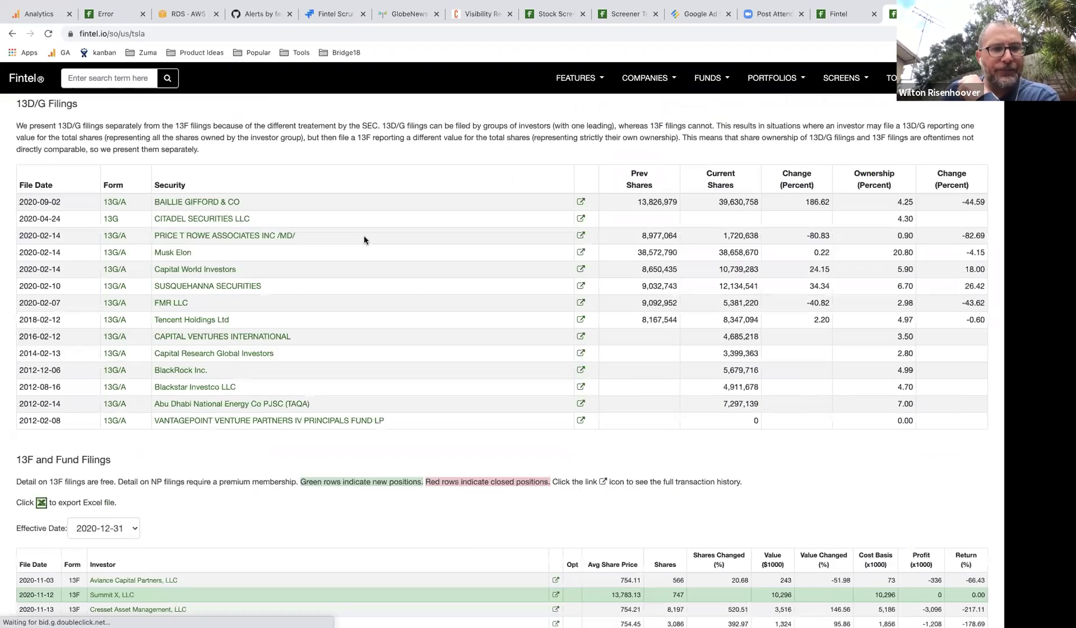
scroll(364, 235, "down", 5)
scroll(256, 295, "down", 2)
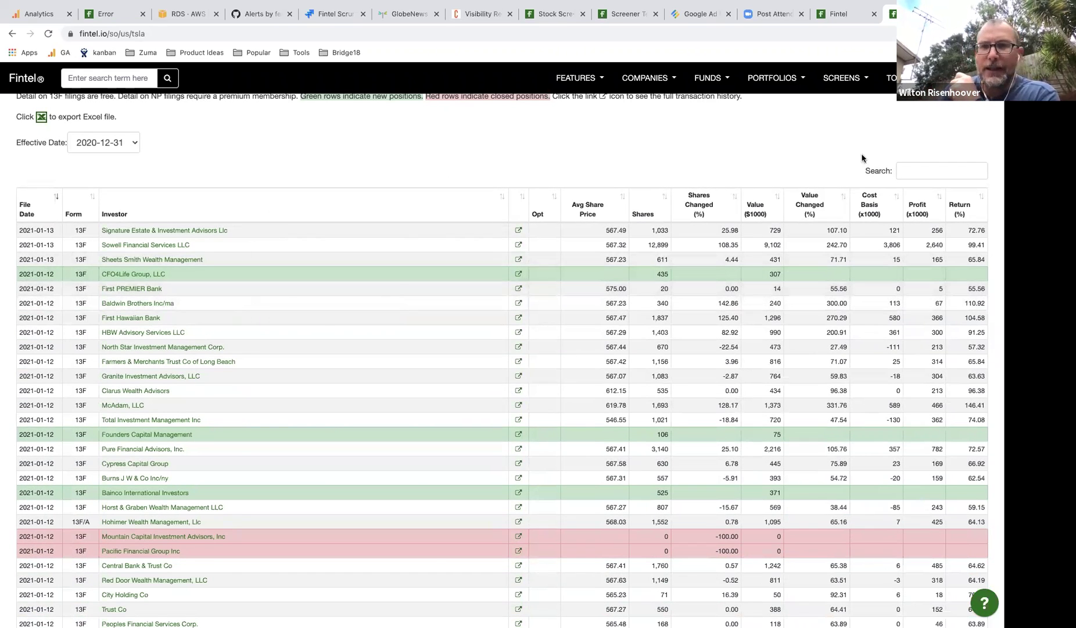
left_click(927, 174)
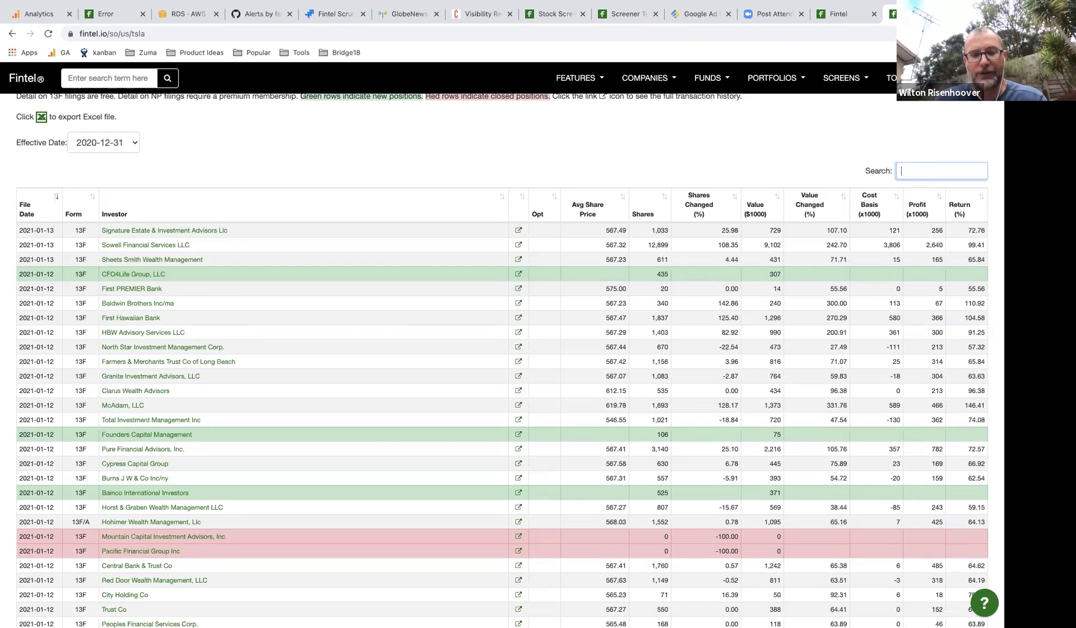
type("vanguard")
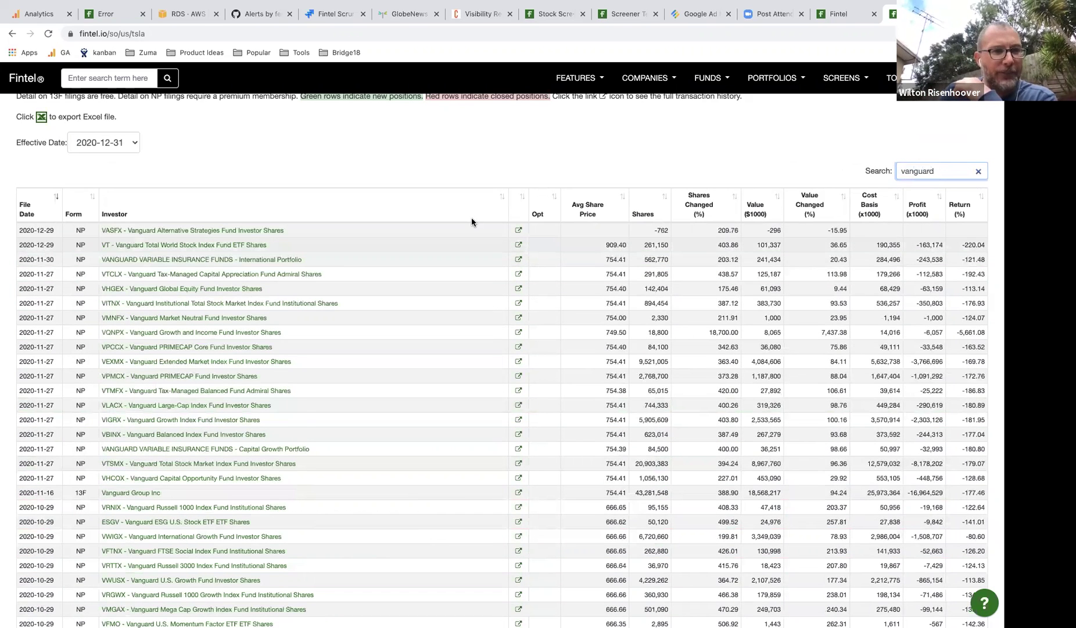
Examine the Vanguard entries in Tesla's 13F and Fund Filings table, including the Vanguard Group Inc 13F row and the individual fund rows.
scroll(471, 216, "down", 4)
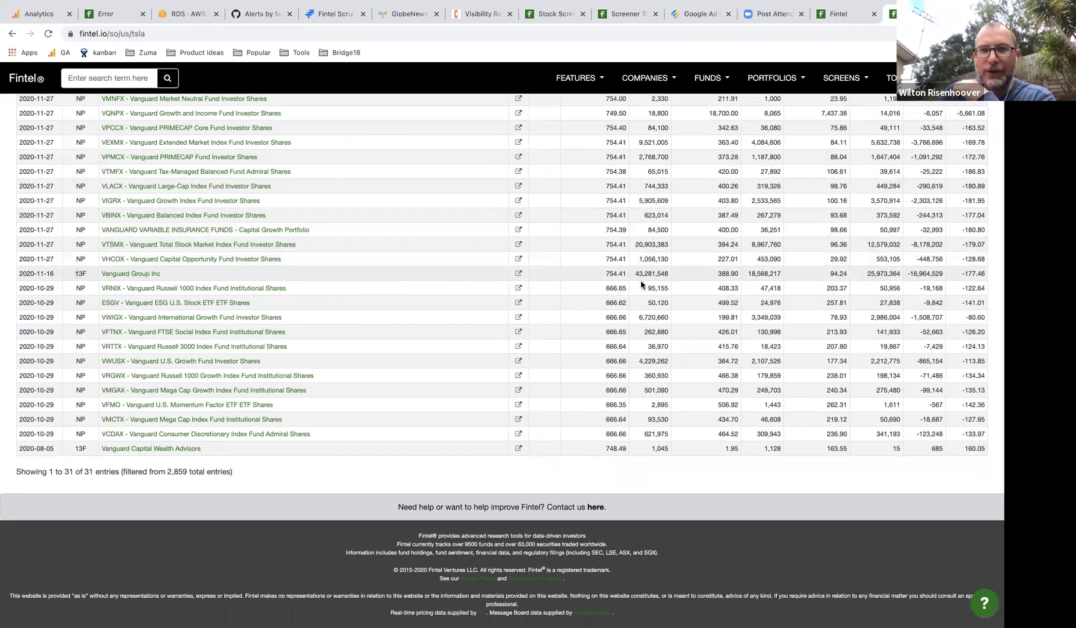
scroll(652, 274, "up", 5)
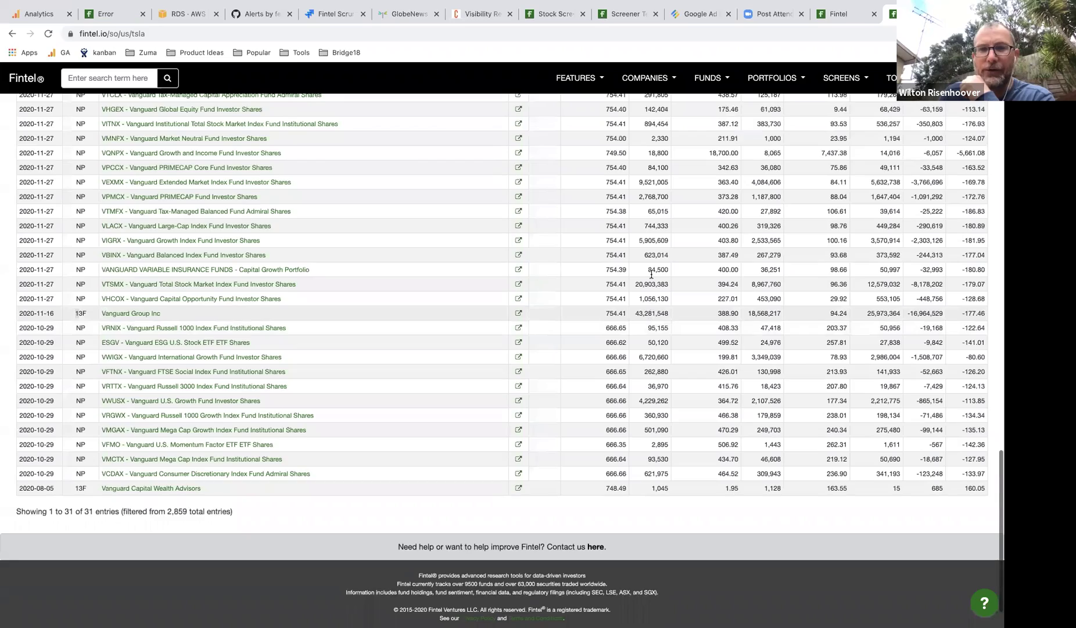
scroll(652, 278, "down", 4)
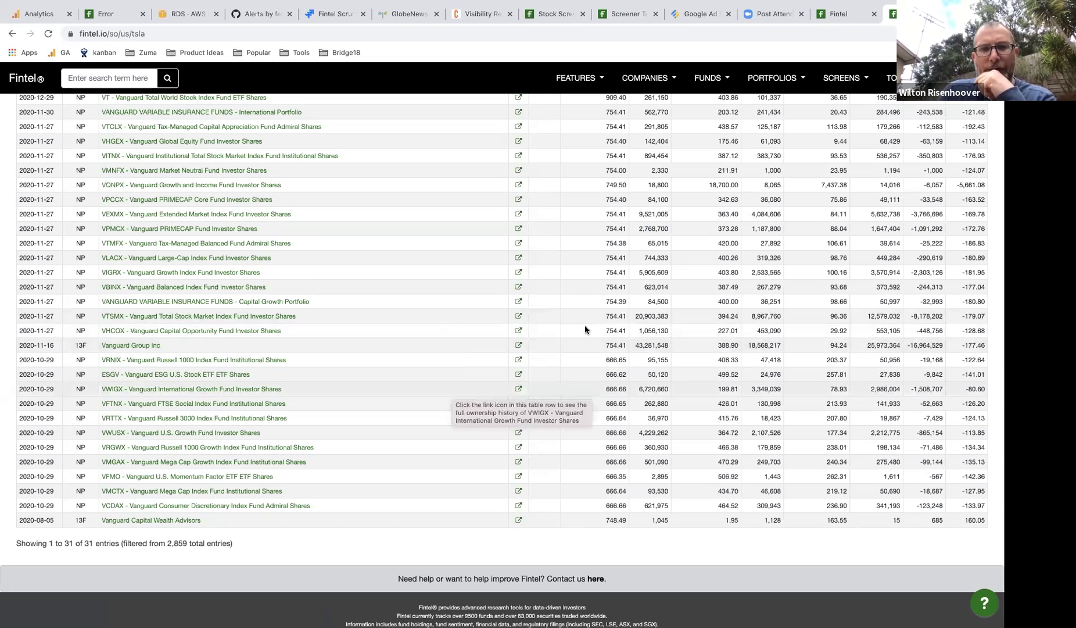
scroll(587, 326, "up", 4)
scroll(597, 305, "down", 2)
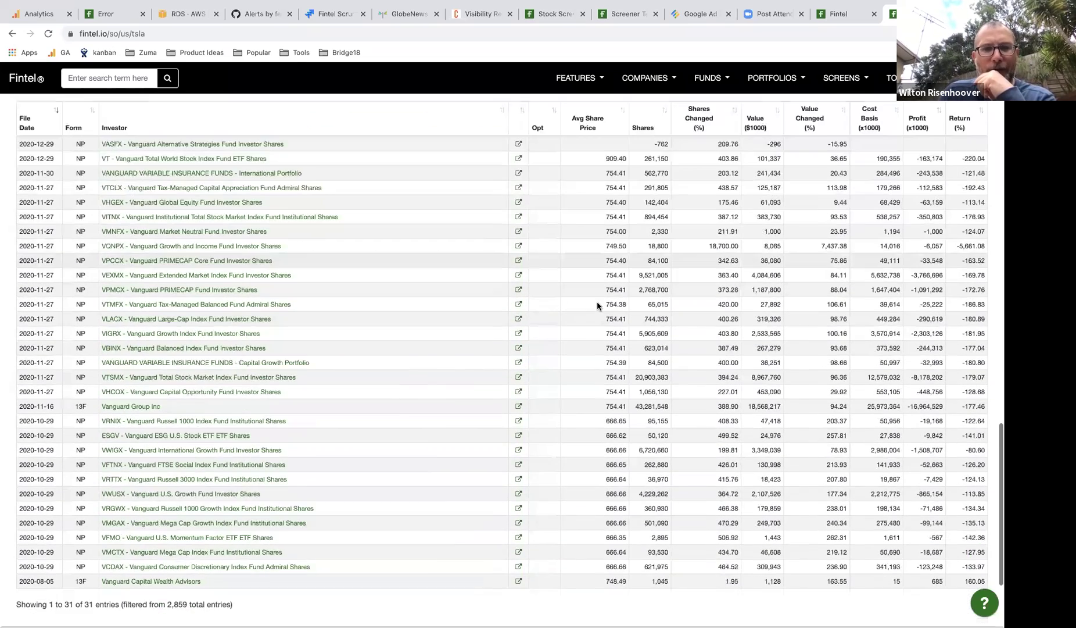
scroll(439, 277, "down", 1)
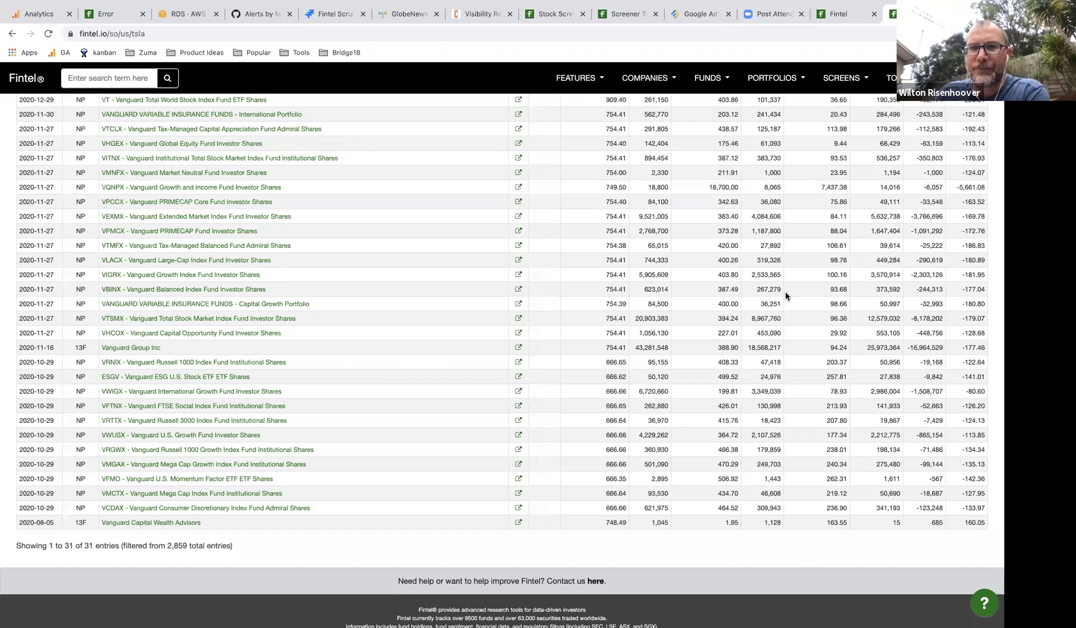
Look over the available portfolio pages and open the Combined Portfolio Builder.
mouse_move(797, 6)
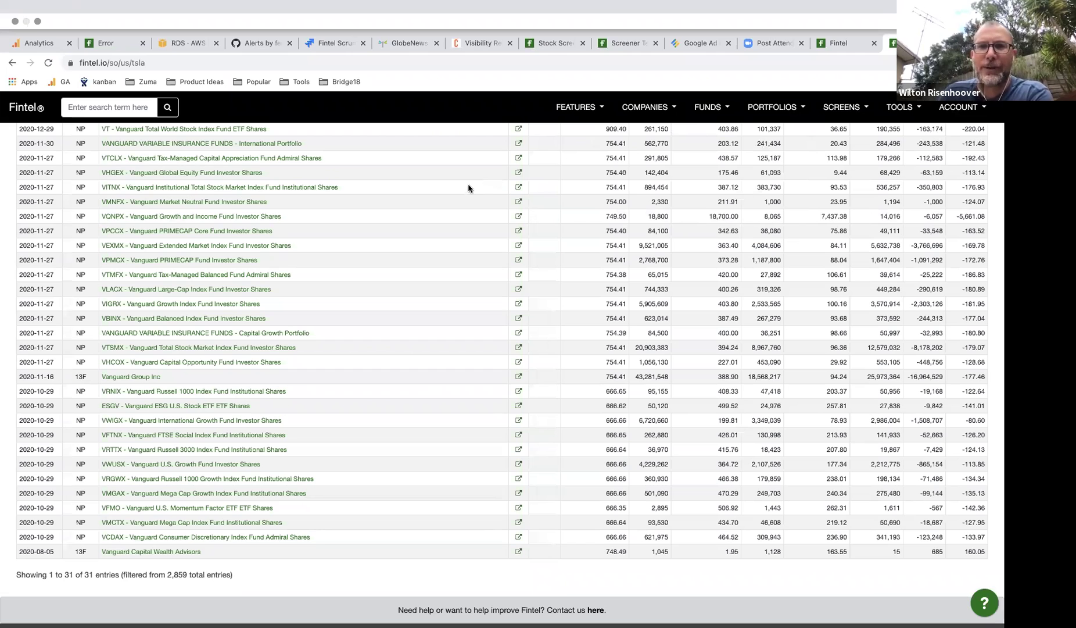
left_click(788, 110)
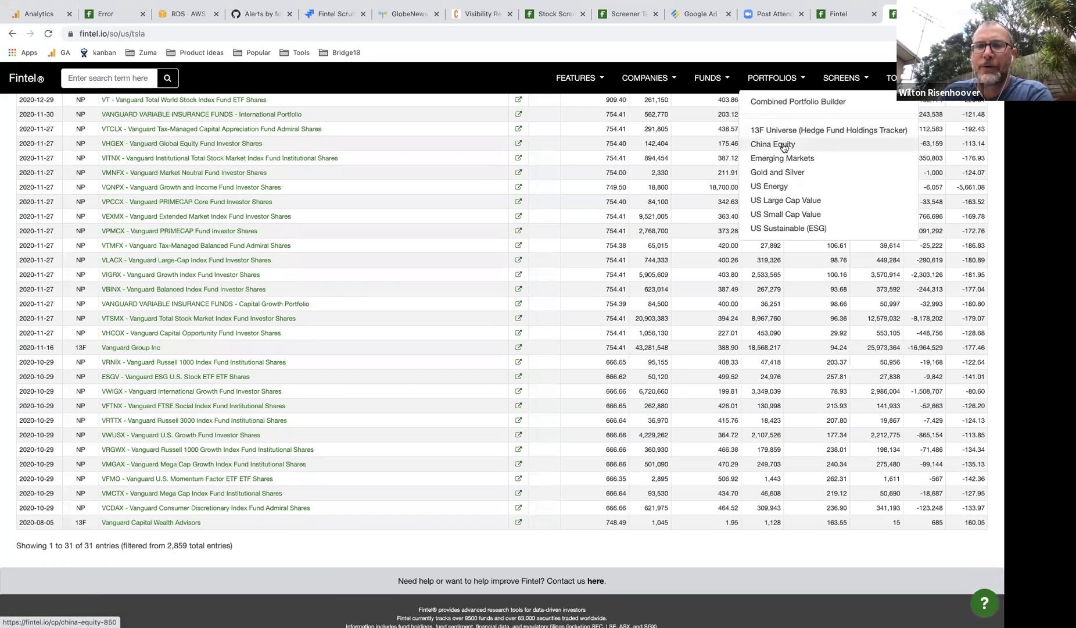
left_click(785, 109)
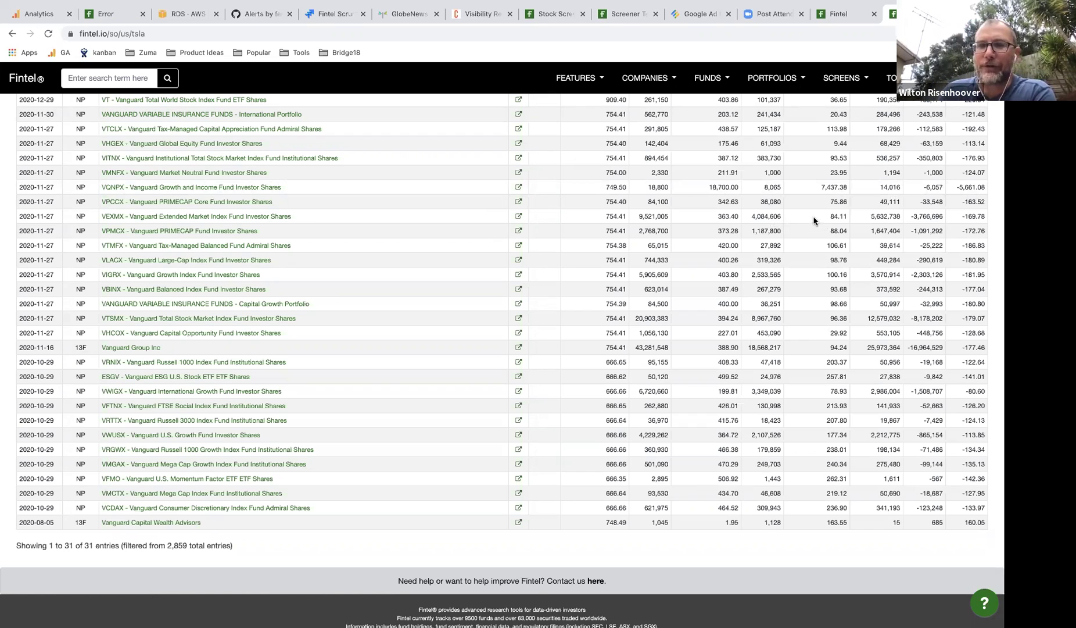
scroll(503, 273, "up", 15)
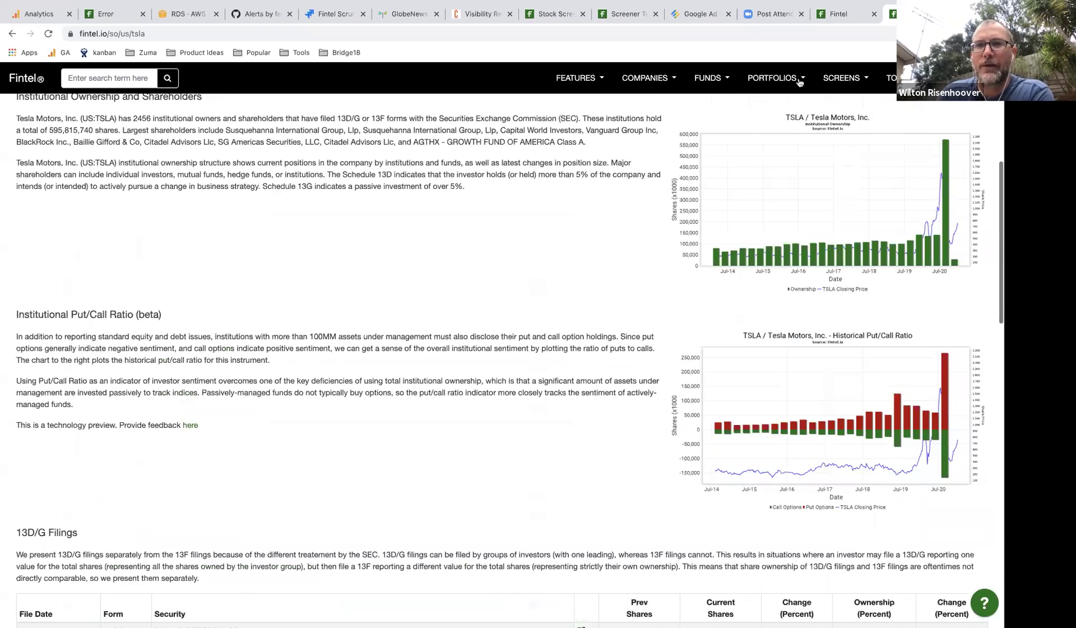
left_click(800, 81)
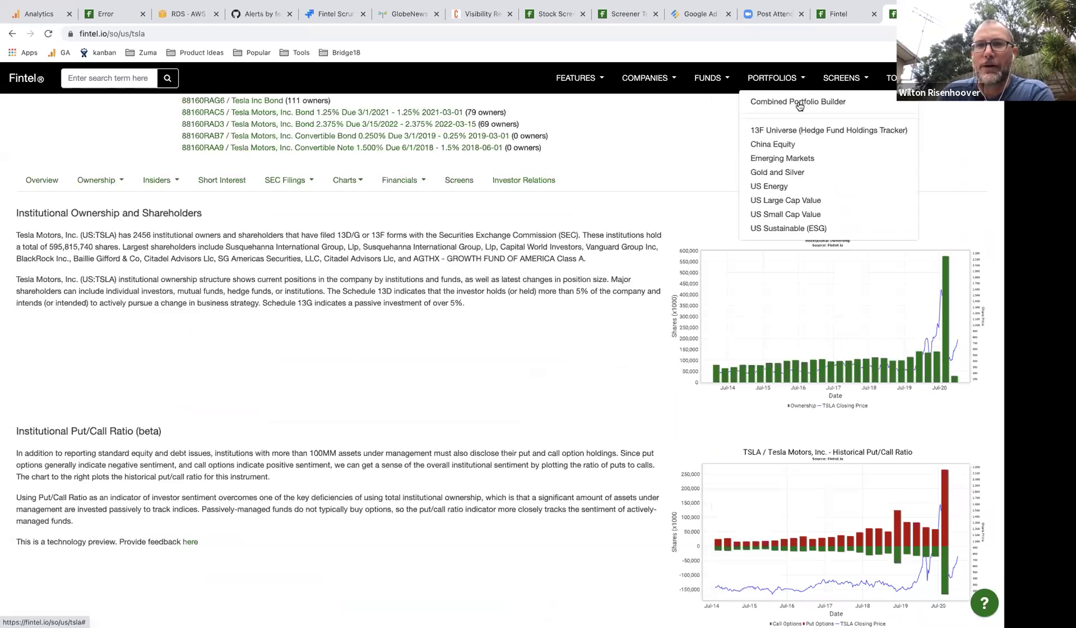
left_click(786, 145)
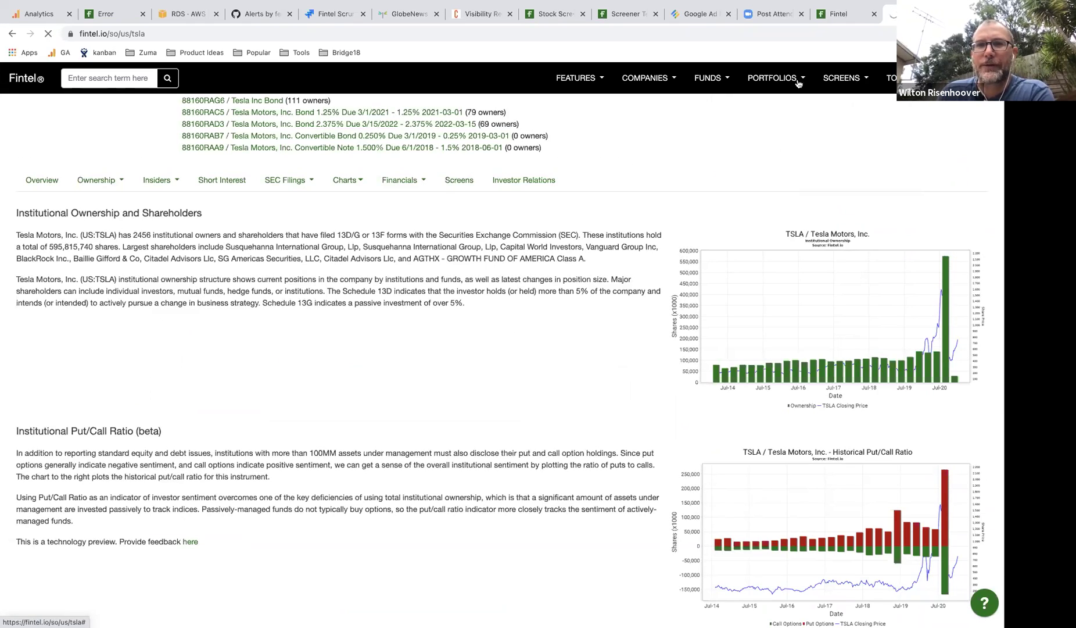
left_click(800, 82)
left_click(782, 103)
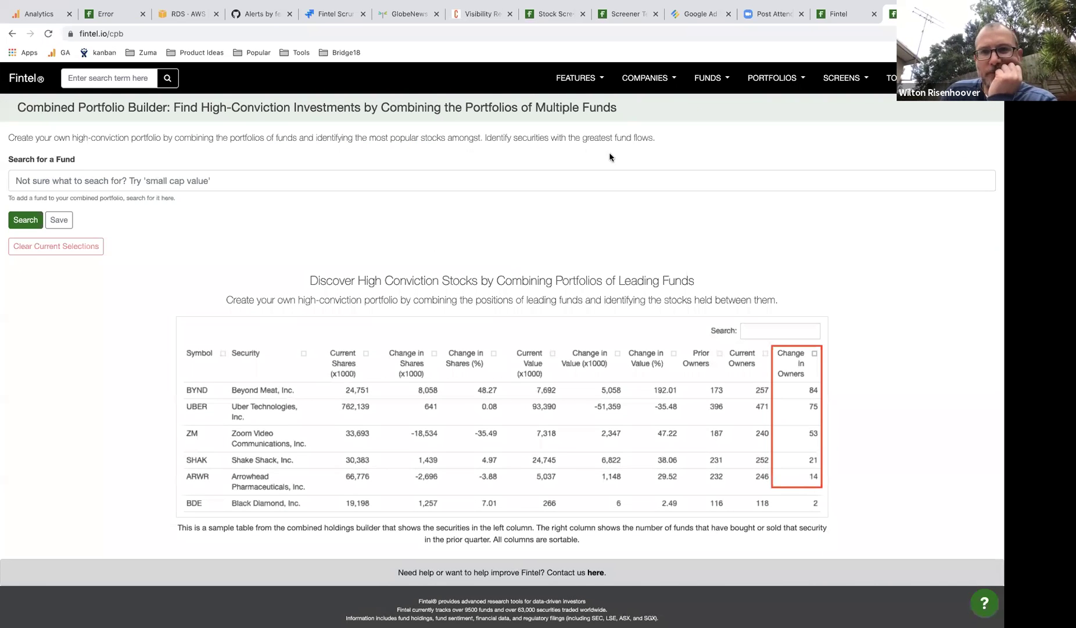
left_click(786, 83)
left_click(772, 103)
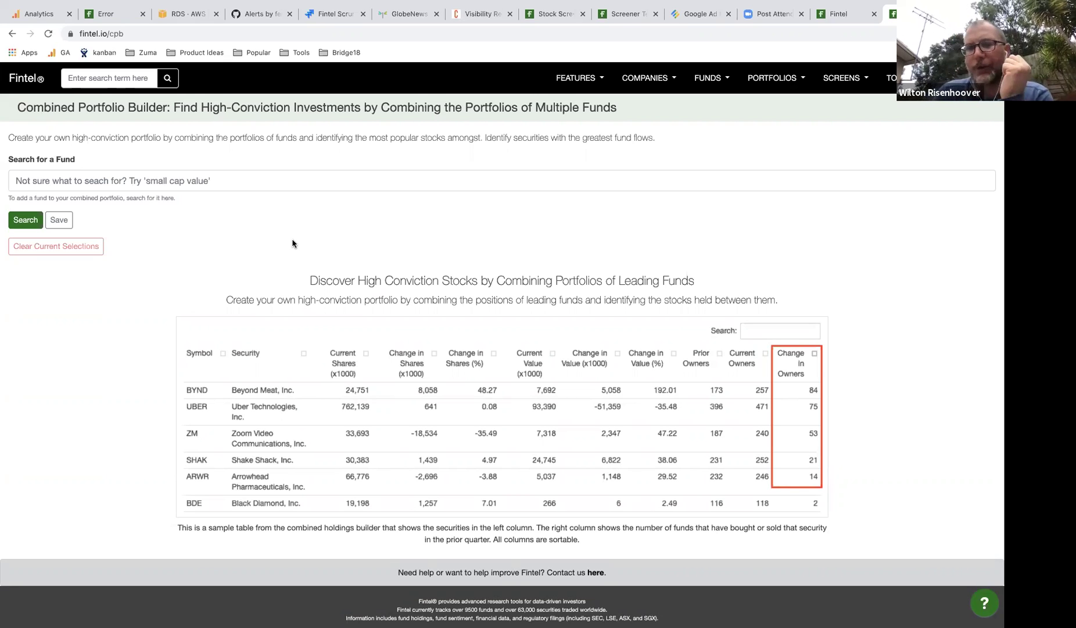
Search for the fund "starboard value" and add Starboard Value LP to the combined portfolio.
left_click(139, 181)
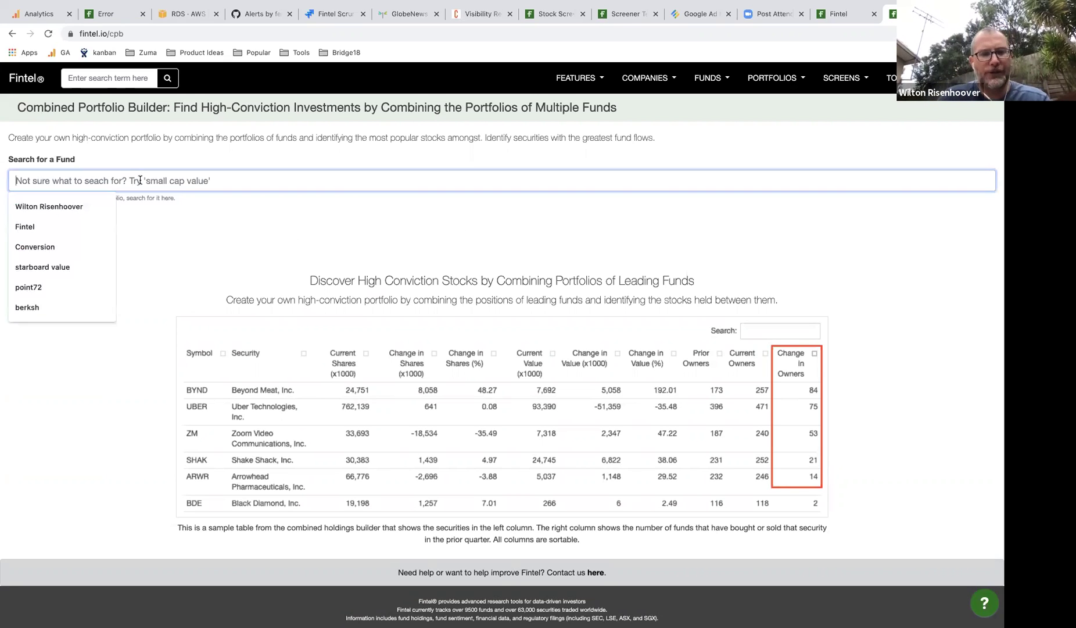
type("star")
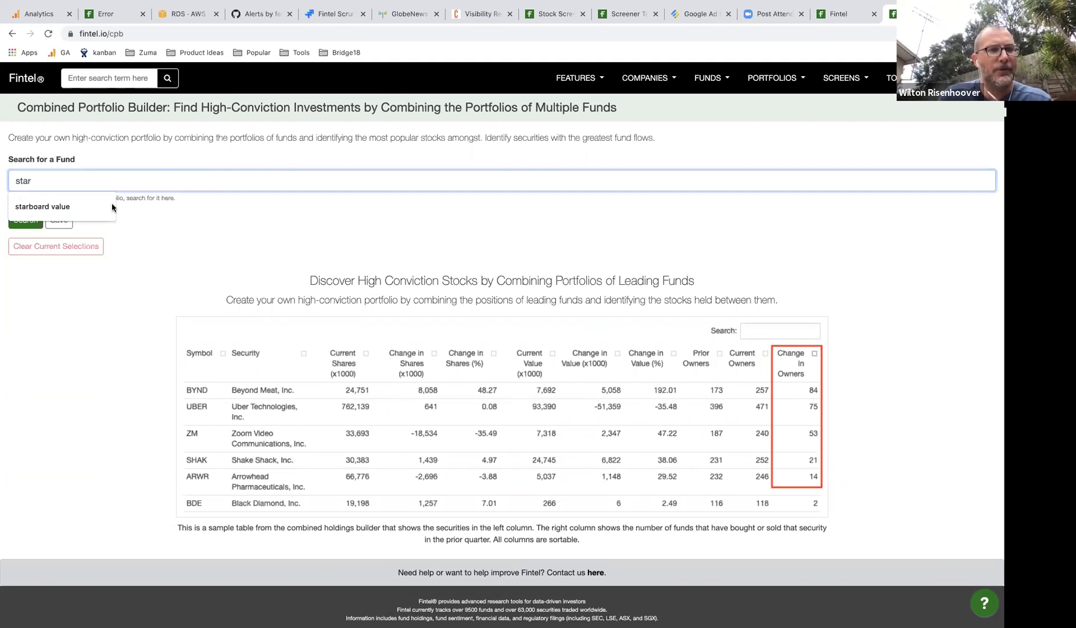
left_click(74, 207)
left_click(26, 220)
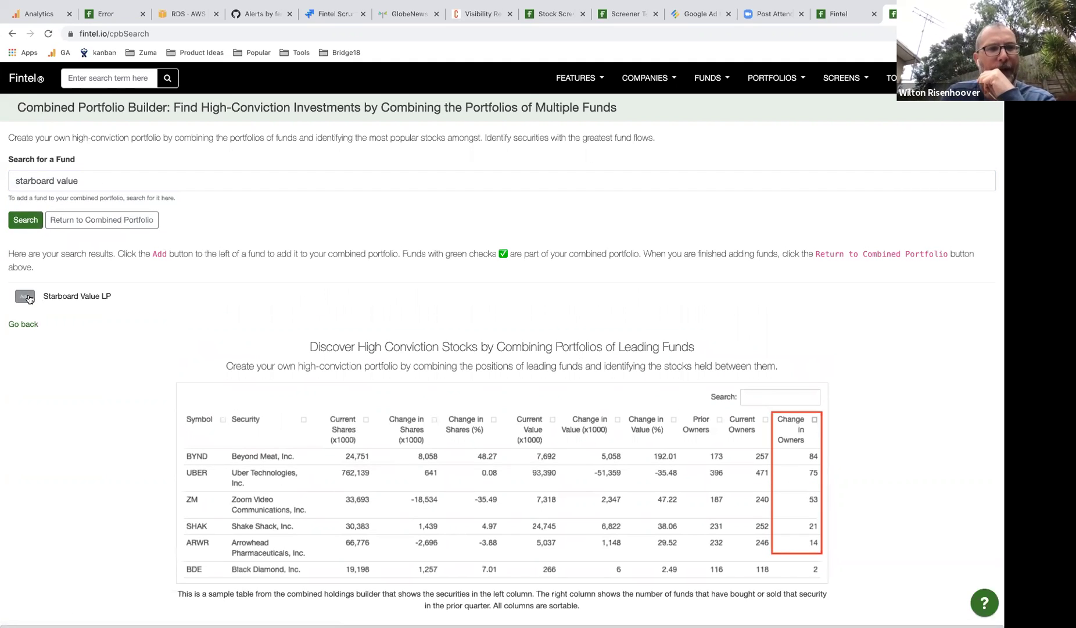
left_click(25, 297)
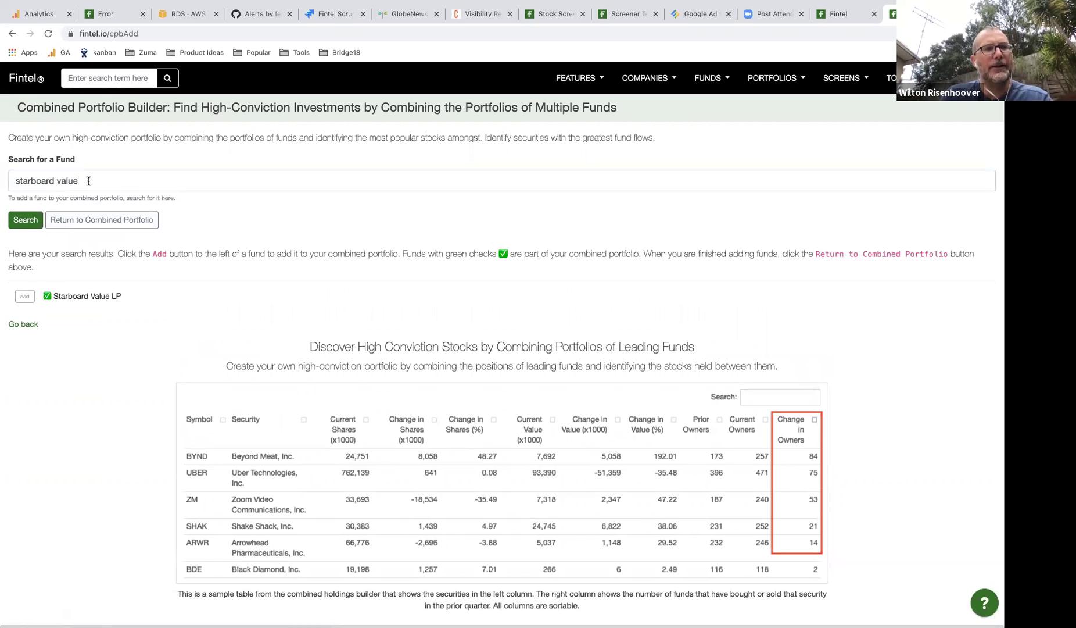
Search for the fund "citadel", add Citadel Advisors Llc, and return to the combined portfolio.
left_click_drag(87, 181, 4, 170)
type("citadel")
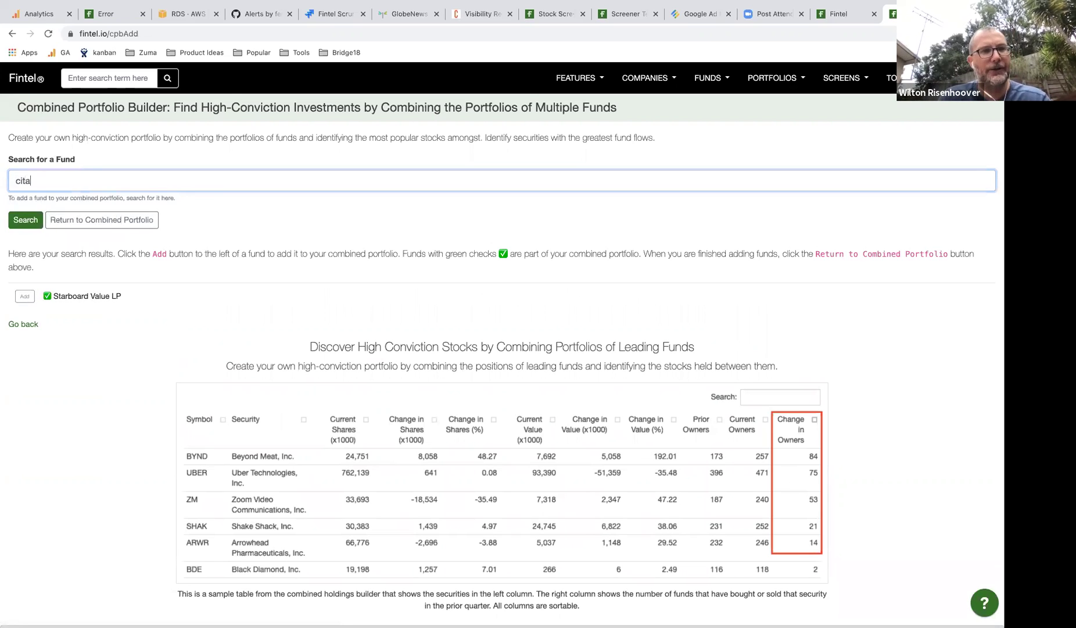
left_click(26, 220)
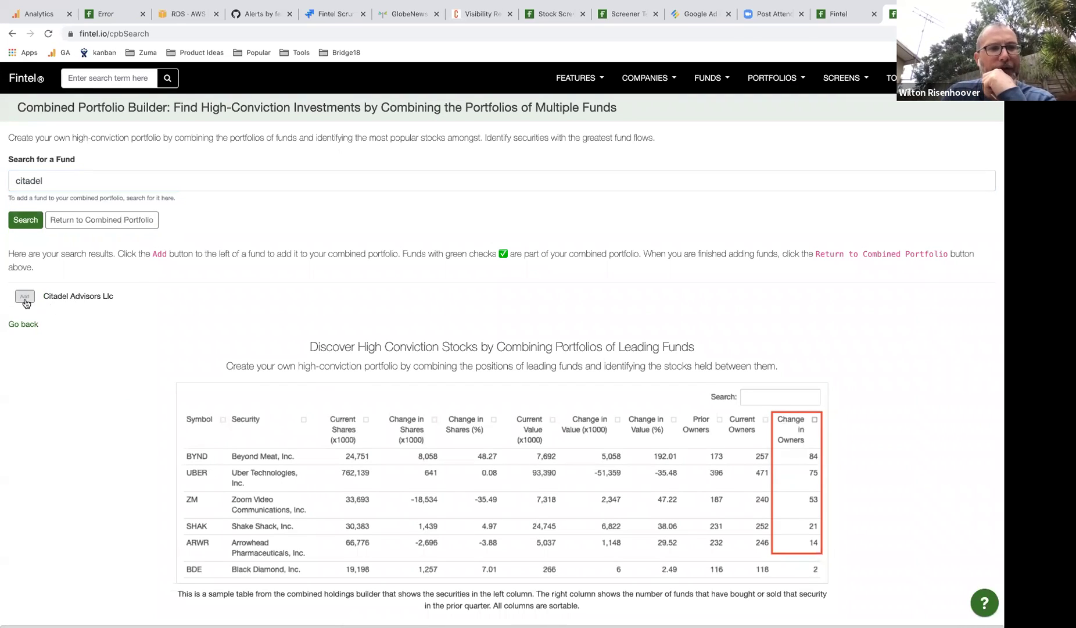
left_click(26, 301)
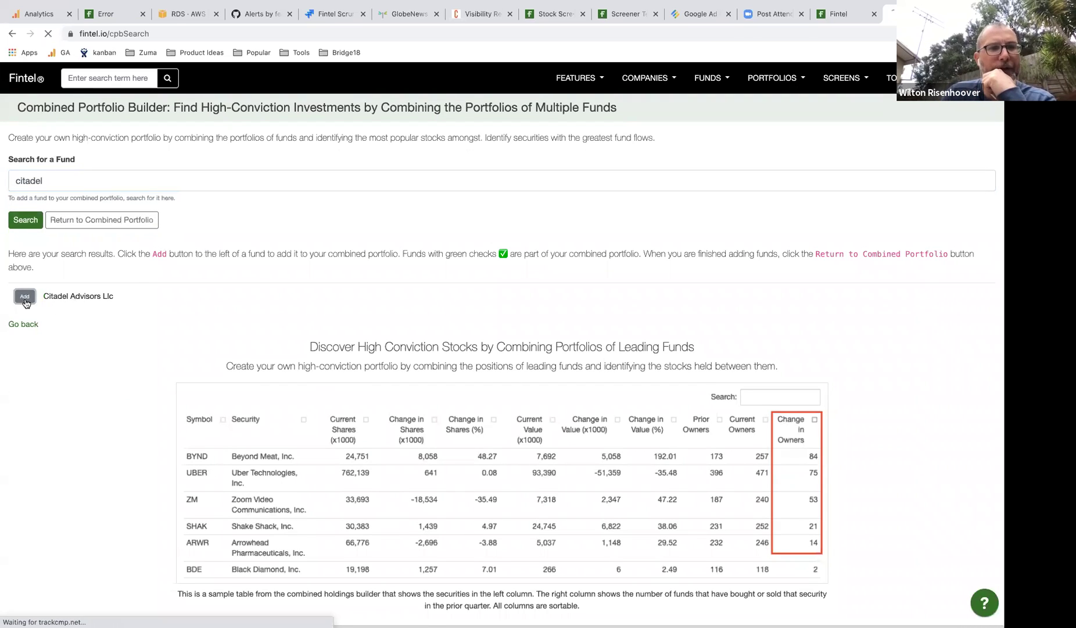
left_click(112, 227)
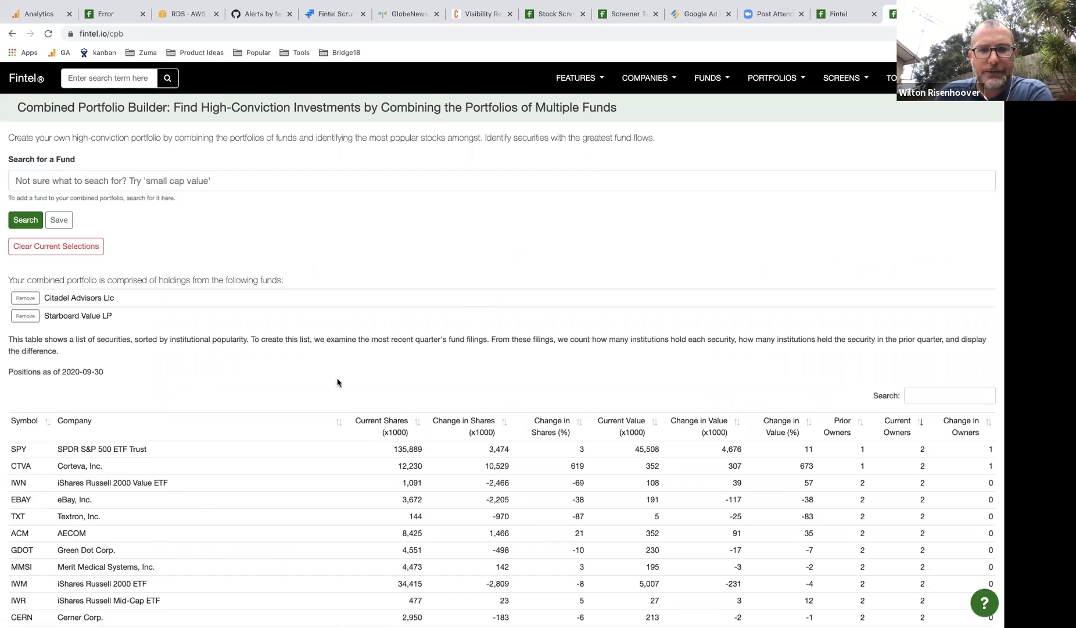
Review the combined Citadel and Starboard holdings table, including its share, value and owner change columns.
scroll(422, 374, "down", 1)
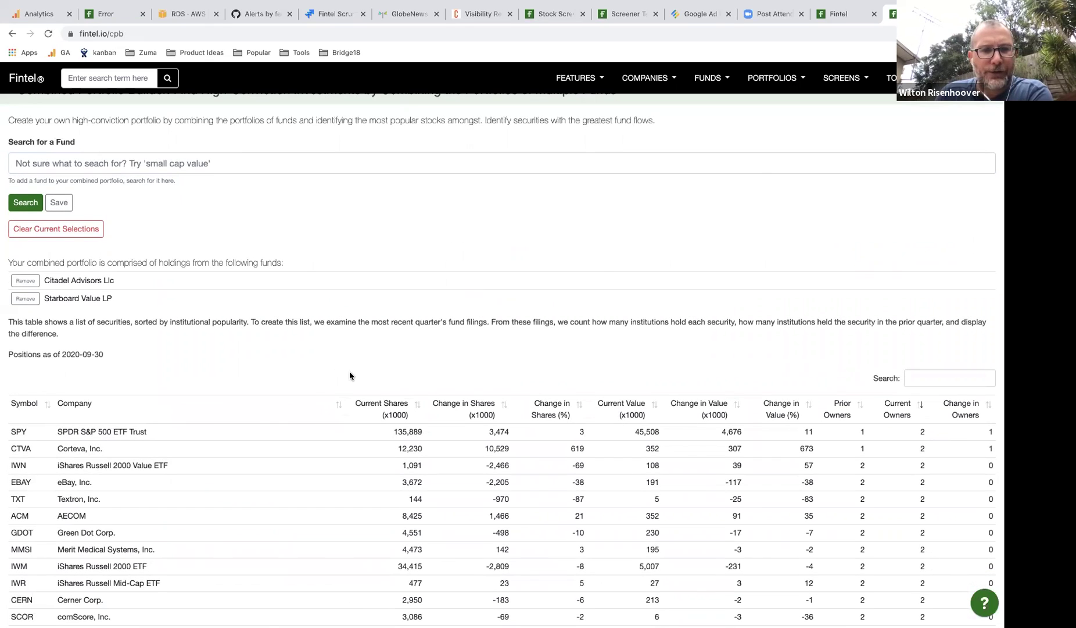
scroll(324, 414, "down", 1)
scroll(327, 420, "up", 1)
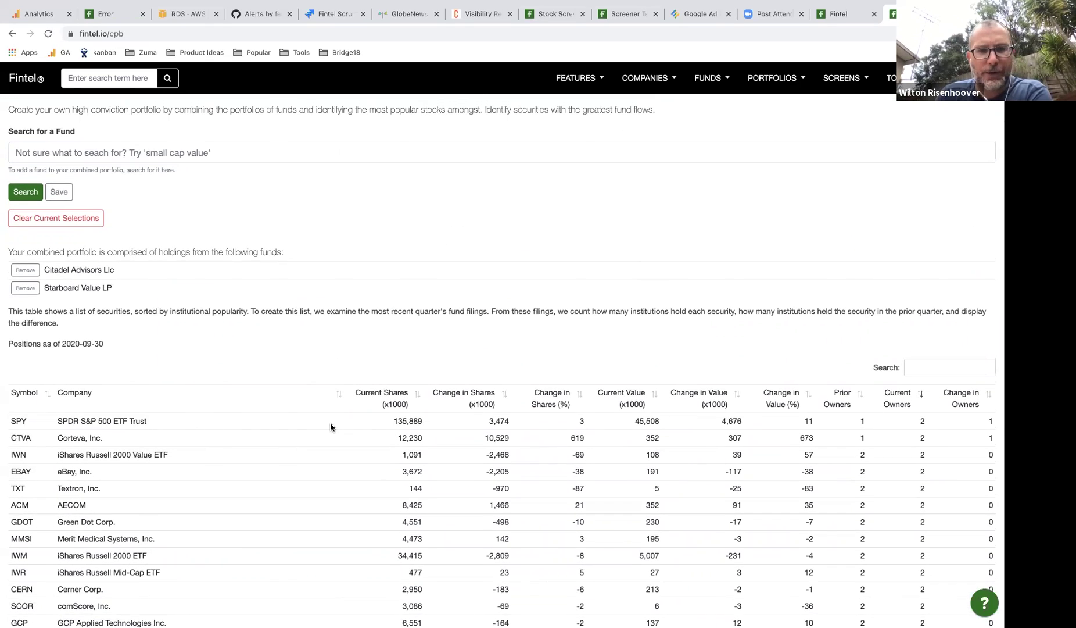
scroll(330, 427, "down", 1)
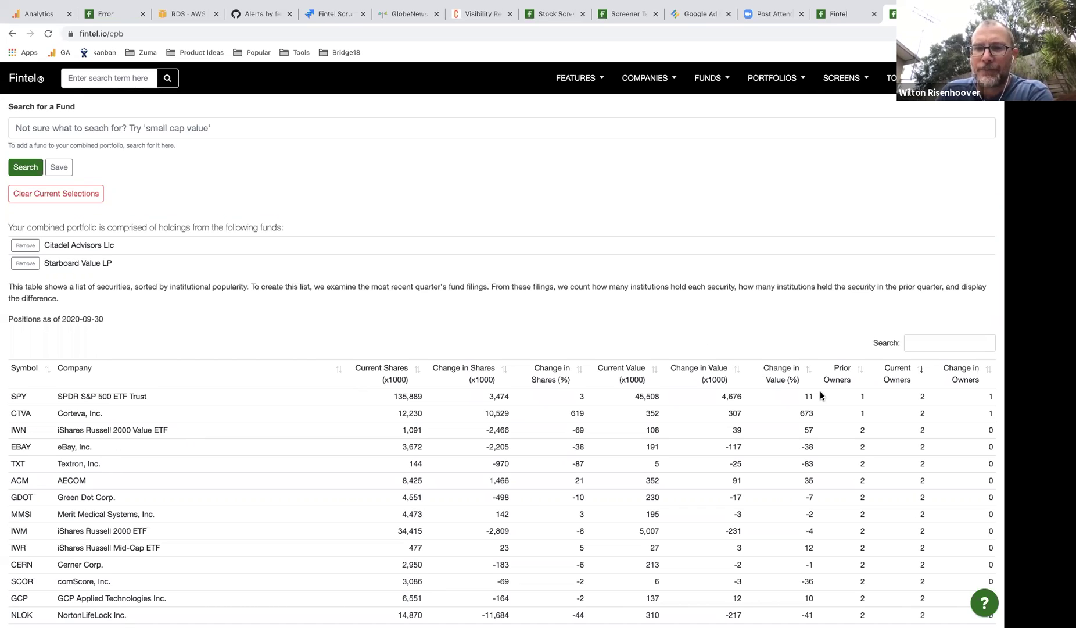
scroll(821, 395, "up", 2)
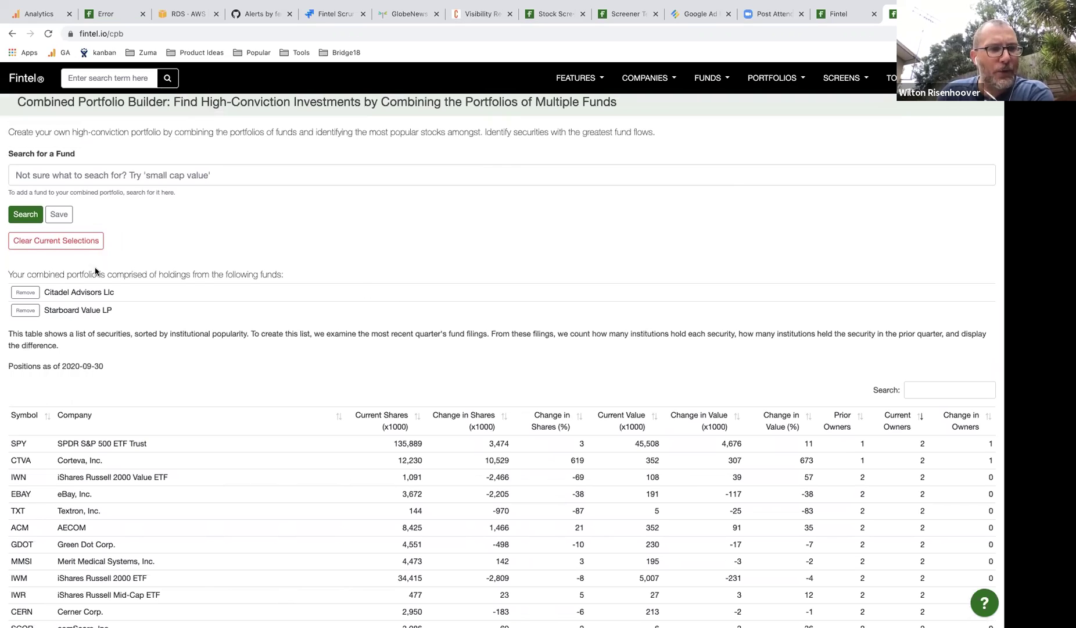
scroll(96, 271, "down", 3)
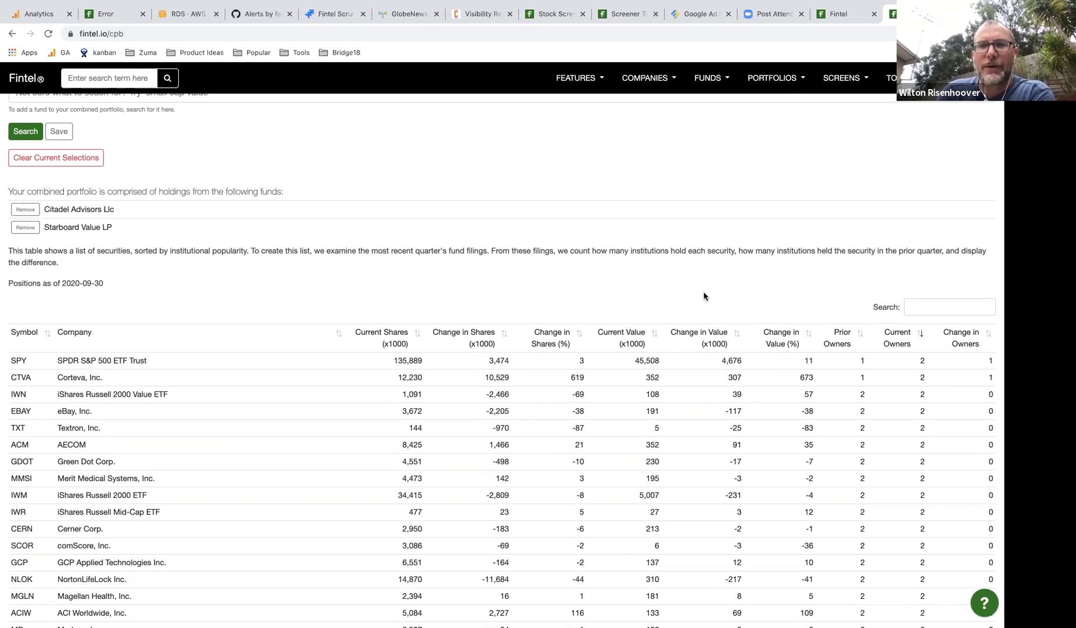
scroll(698, 280, "up", 2)
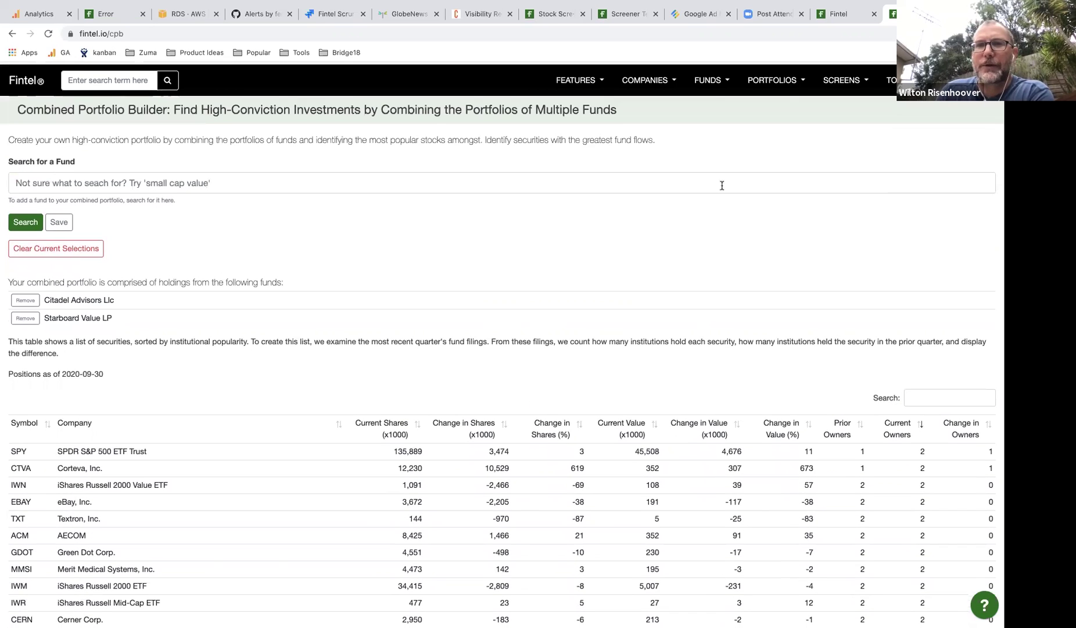
Open the Emerging Markets combined portfolio and go through its List of Funds.
left_click(765, 81)
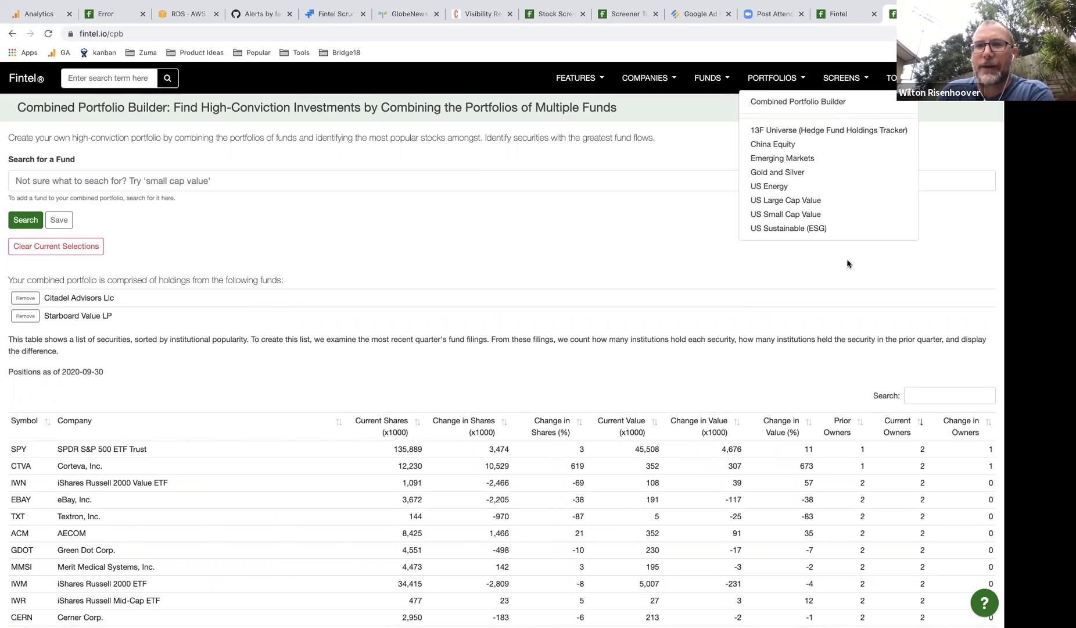
left_click(777, 159)
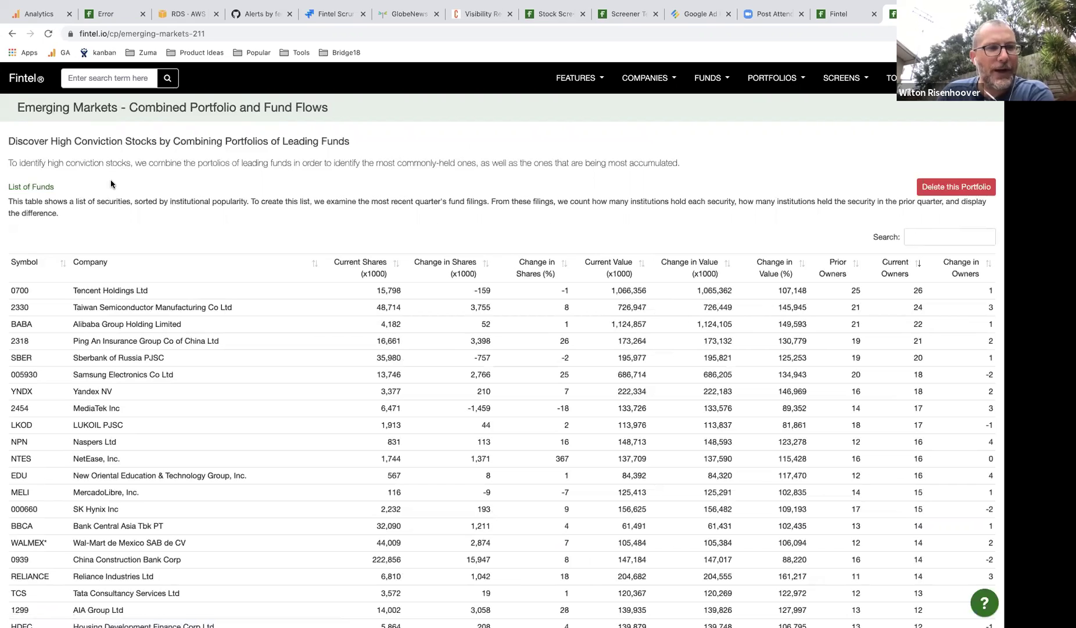
left_click(17, 186)
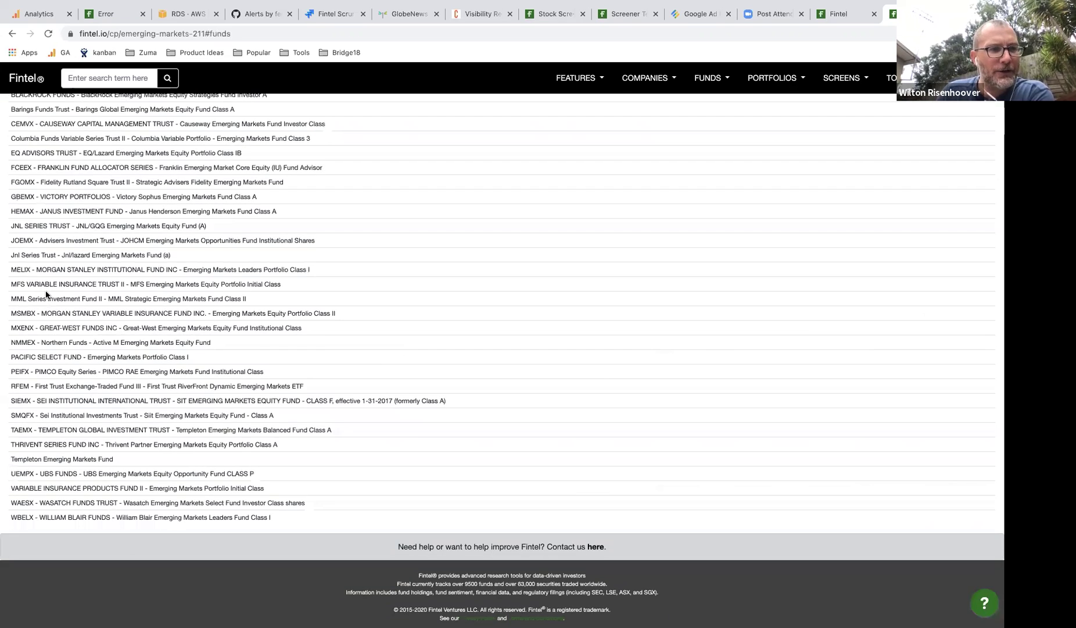
scroll(46, 292, "up", 1)
scroll(58, 262, "down", 2)
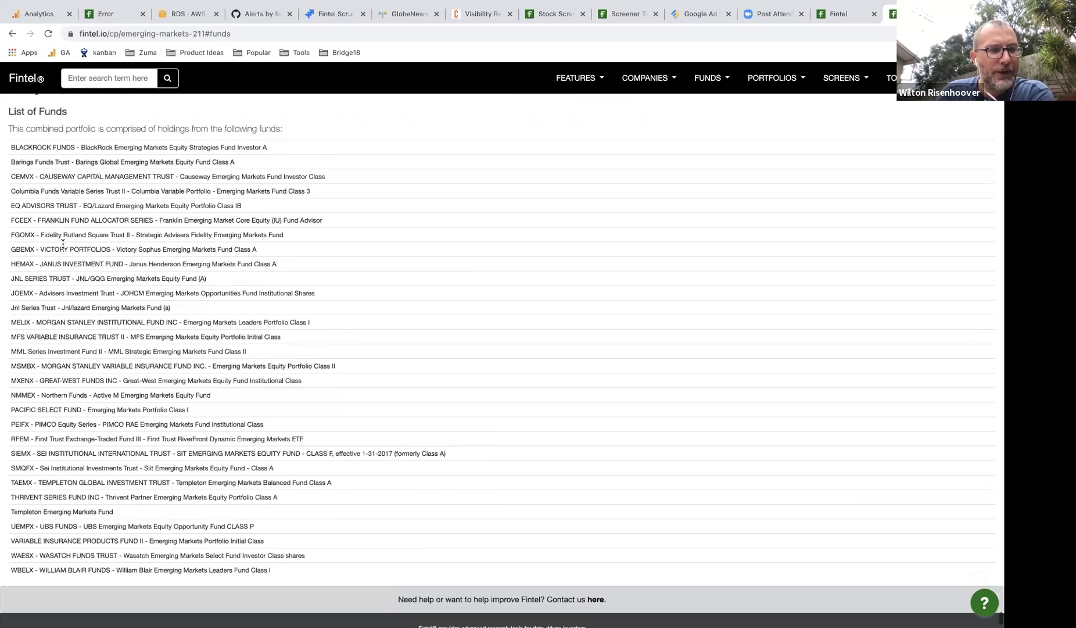
scroll(64, 242, "down", 1)
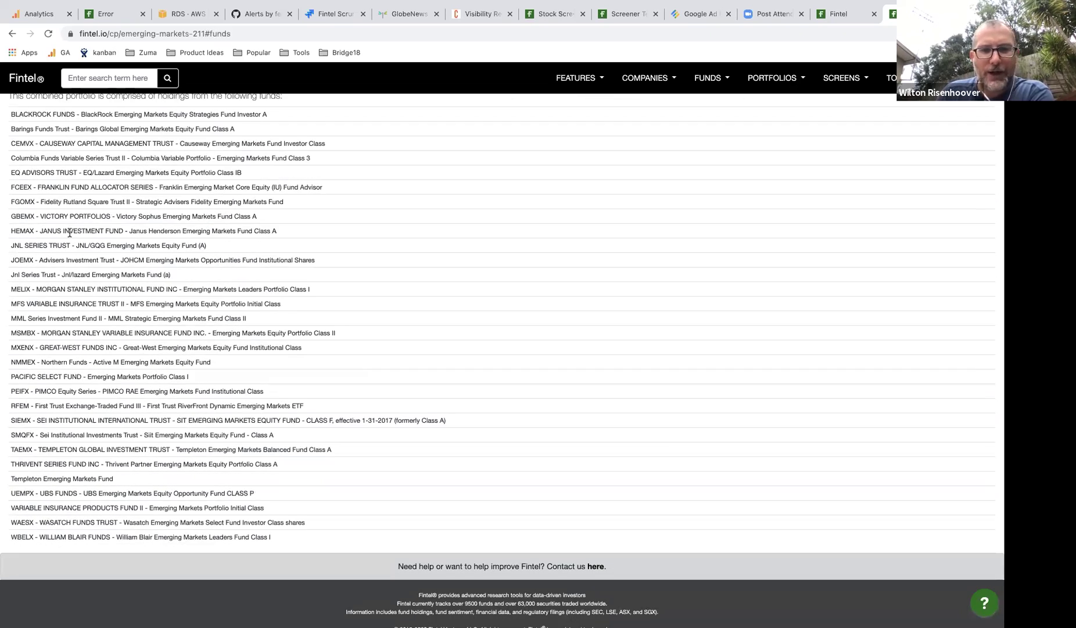
Return to the start of the Emerging Markets holdings table and examine the Tencent Holdings Ltd row.
scroll(70, 233, "up", 15)
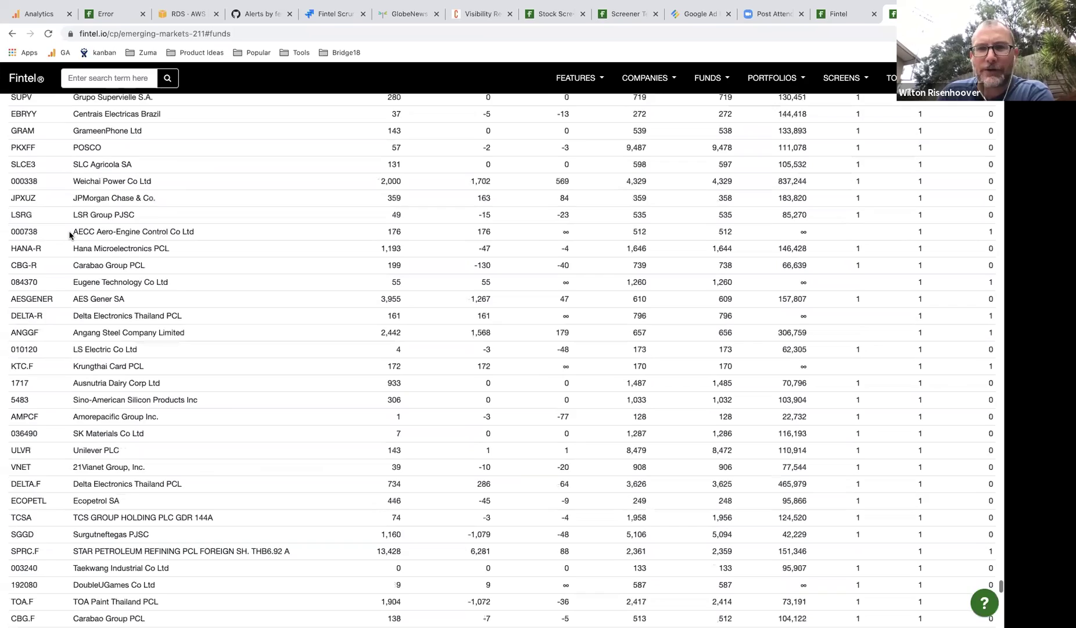
scroll(70, 233, "up", 20)
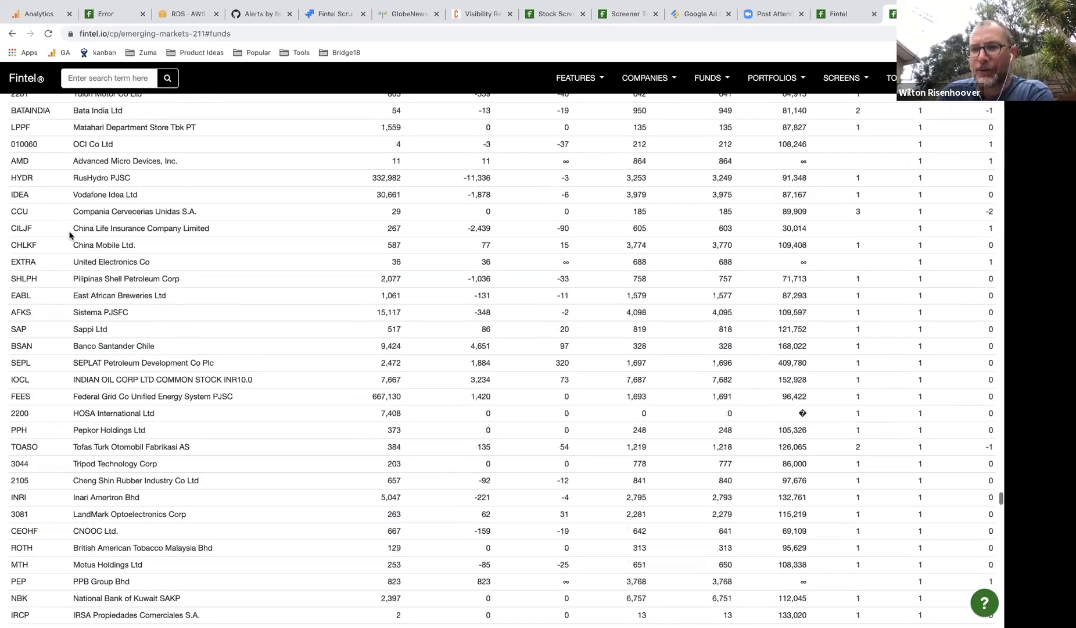
scroll(70, 233, "up", 15)
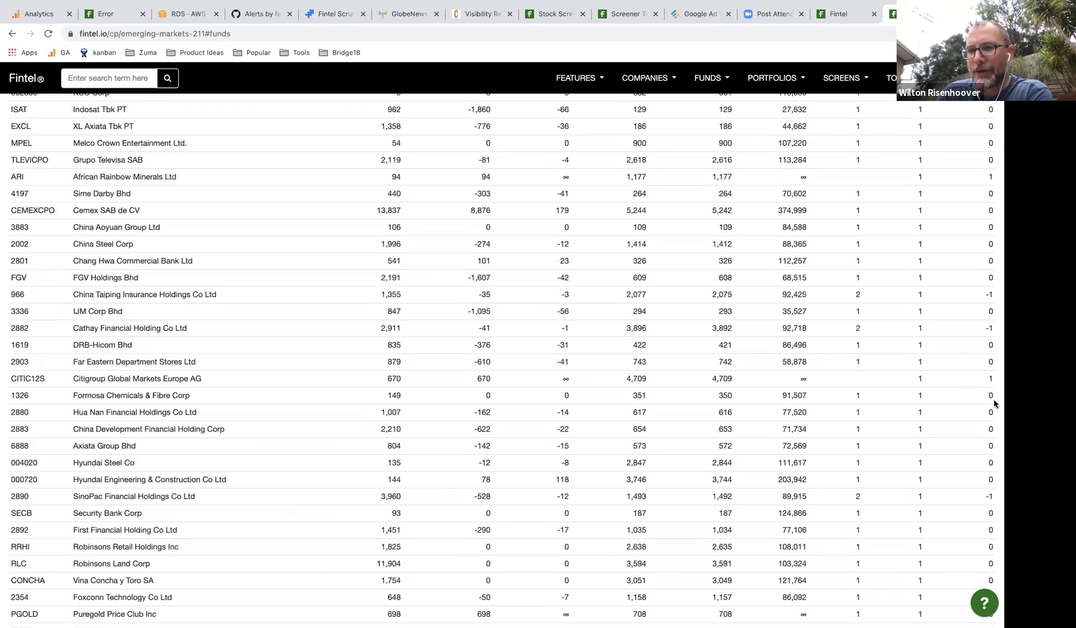
right_click(998, 401)
left_click(997, 394)
scroll(998, 394, "up", 15)
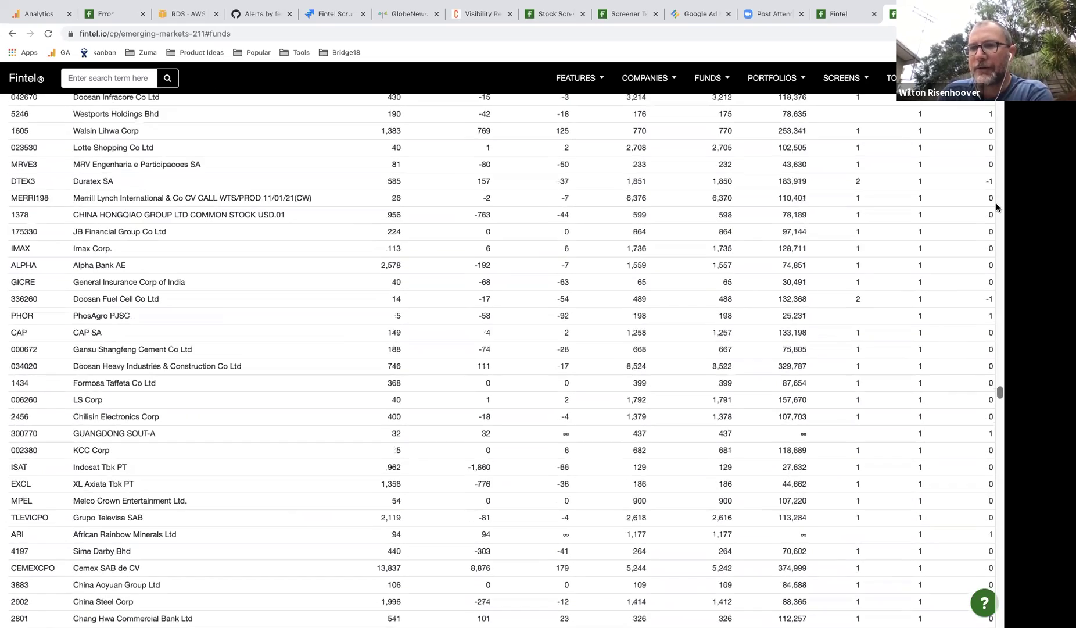
scroll(996, 124, "up", 15)
scroll(433, 320, "up", 15)
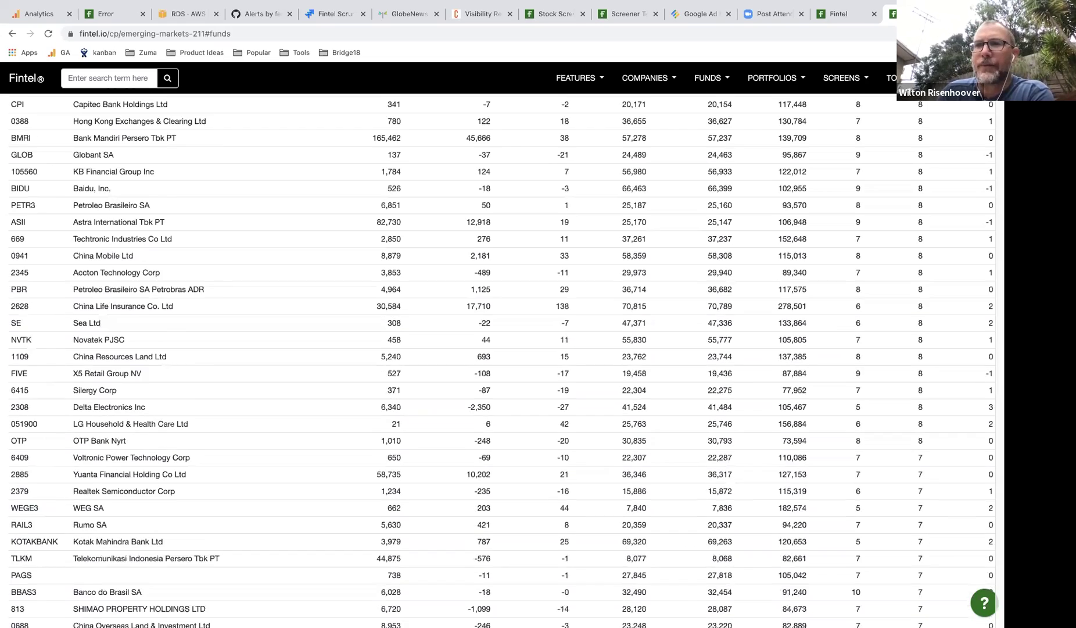
scroll(433, 320, "up", 6)
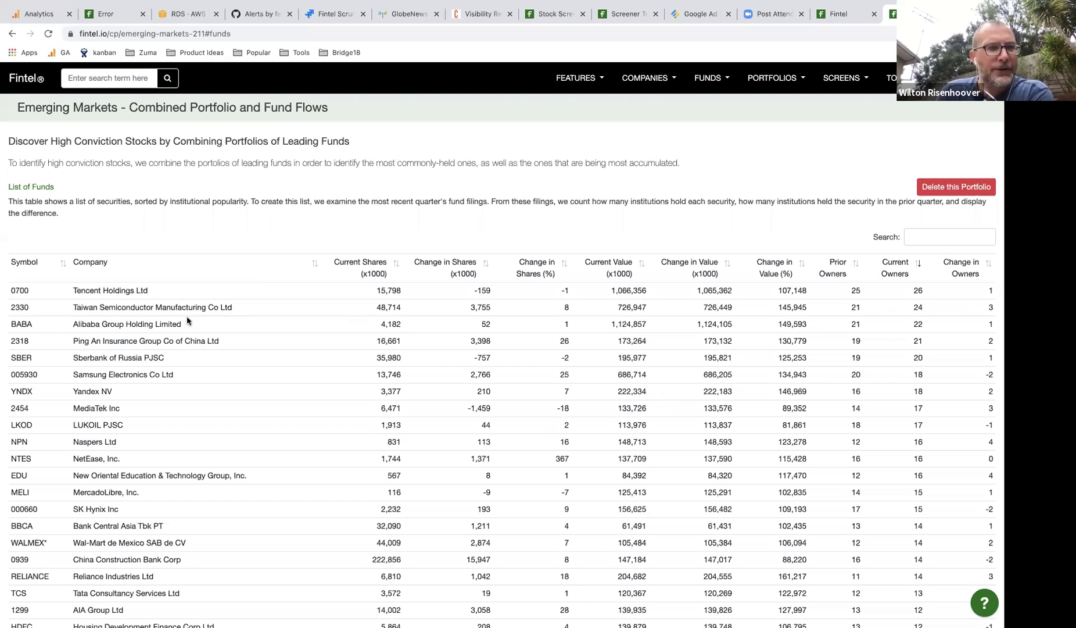
double_click(15, 289)
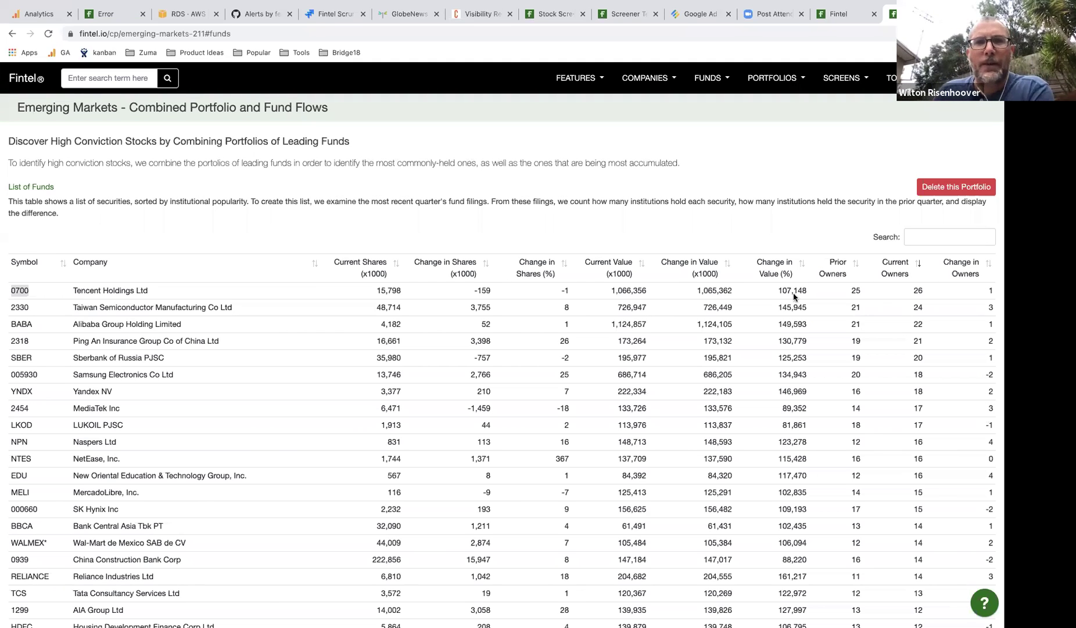
Open the Welcome team's message board from the dashboard and read the topic about a question from yesterday's training.
left_click(553, 16)
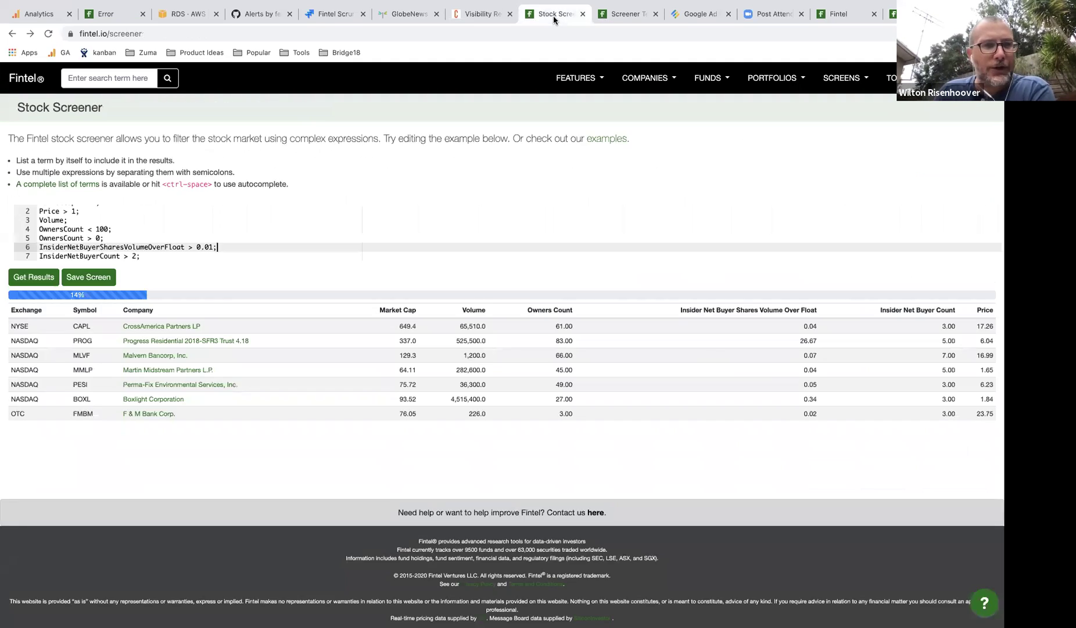
left_click(31, 82)
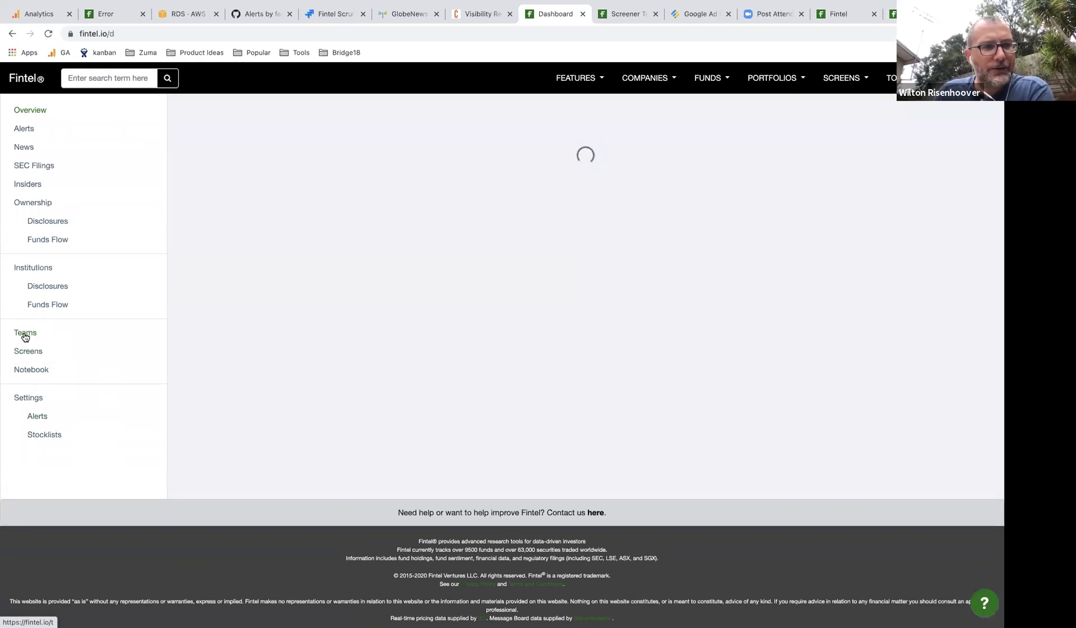
left_click(25, 336)
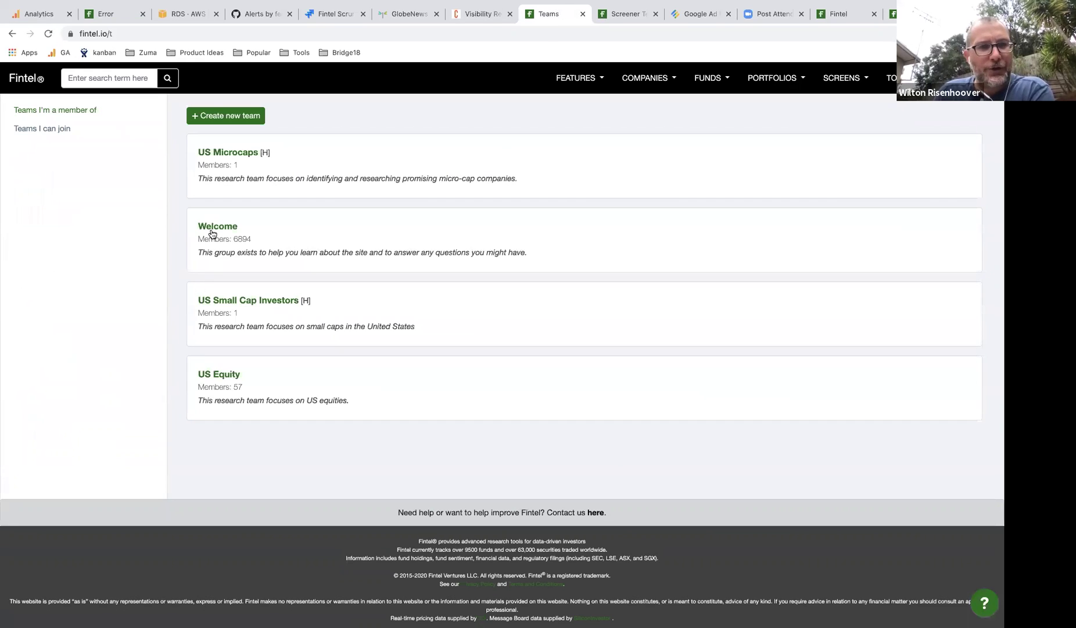
left_click(212, 231)
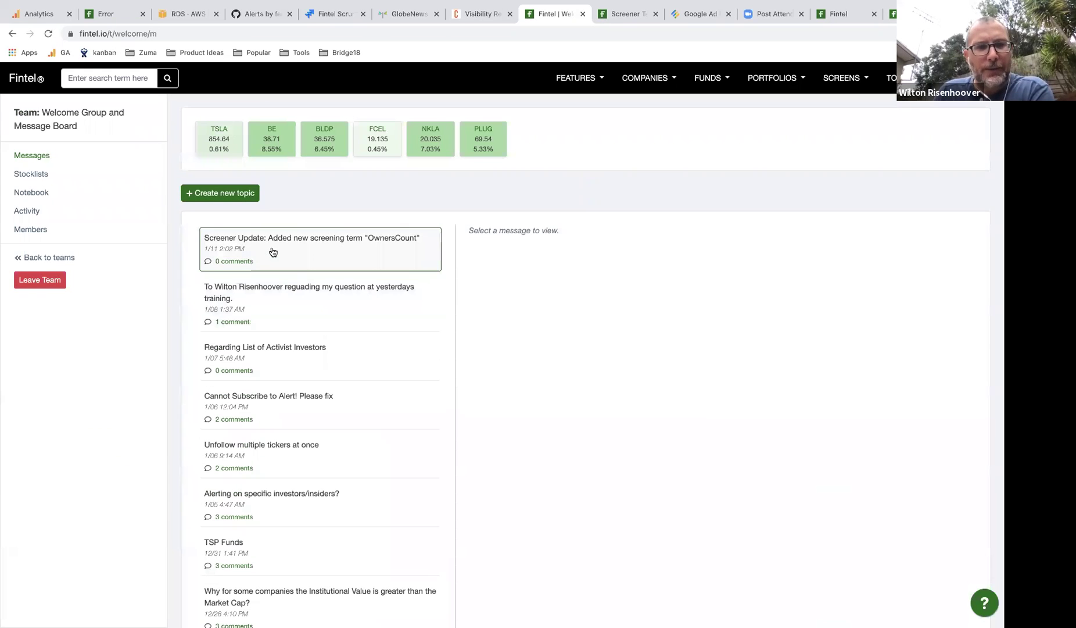
left_click(380, 266)
left_click(373, 298)
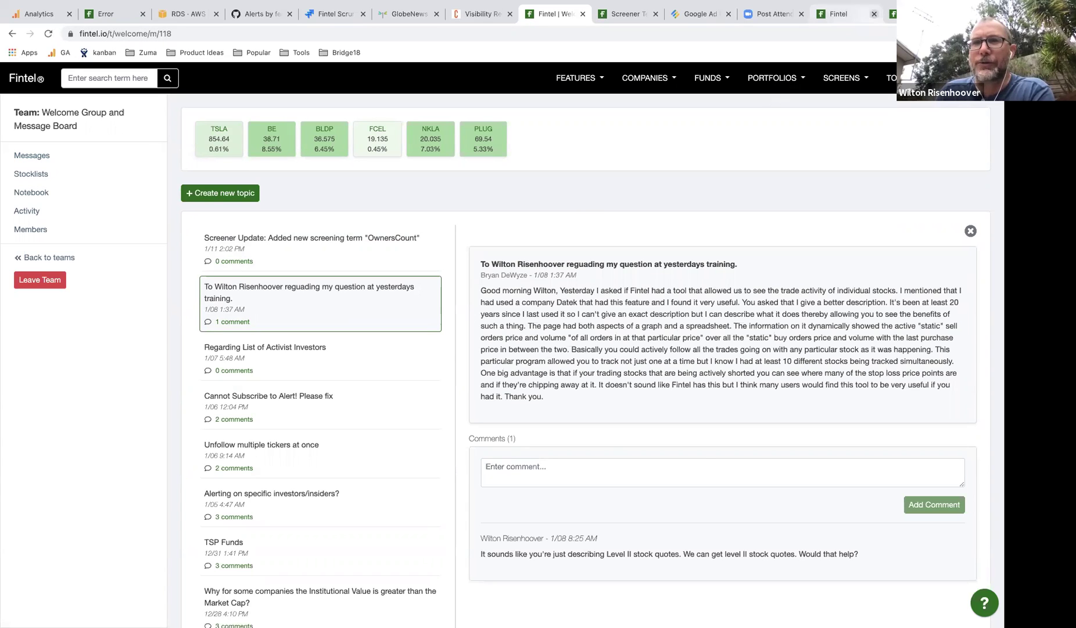
Return to the Emerging Markets portfolio, sort it by Change in Owners in descending order, and examine the companies gaining most owners.
left_click(905, 14)
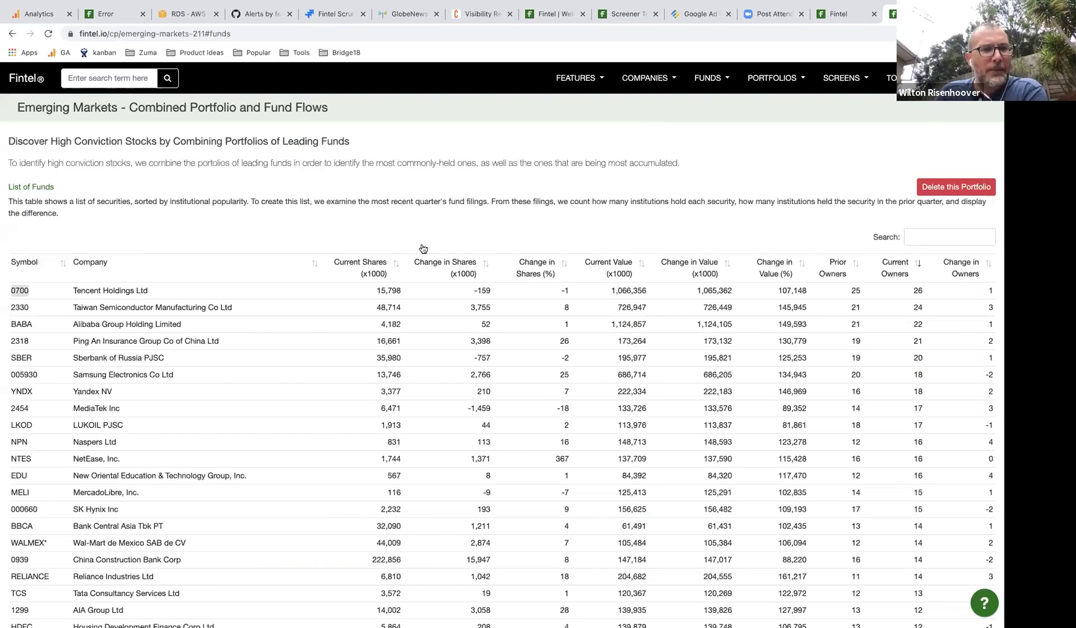
left_click(305, 227)
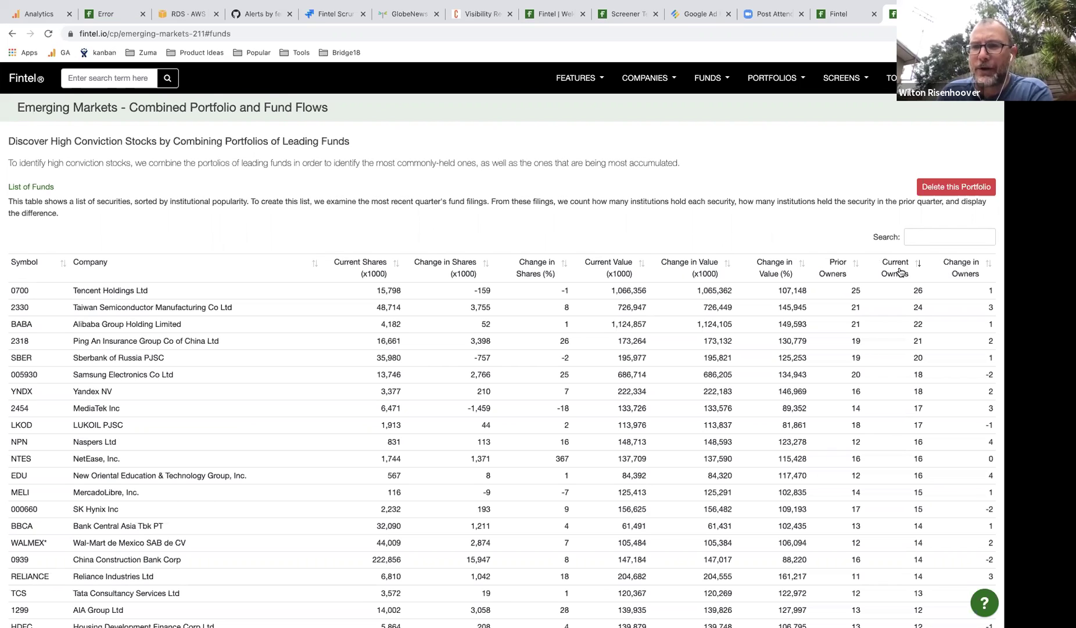
left_click(961, 268)
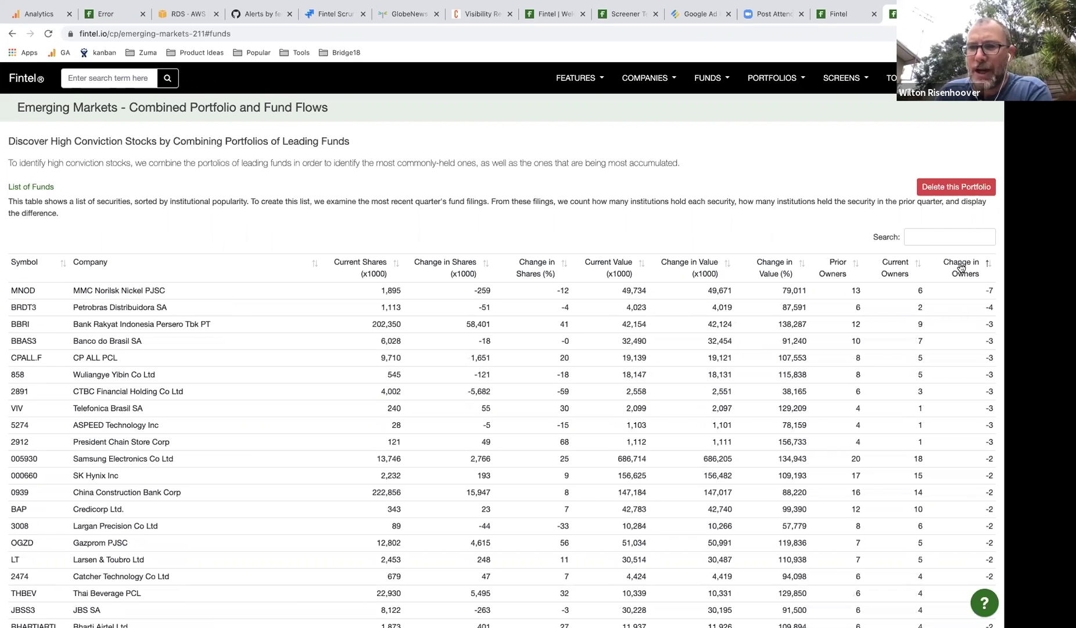
left_click(961, 268)
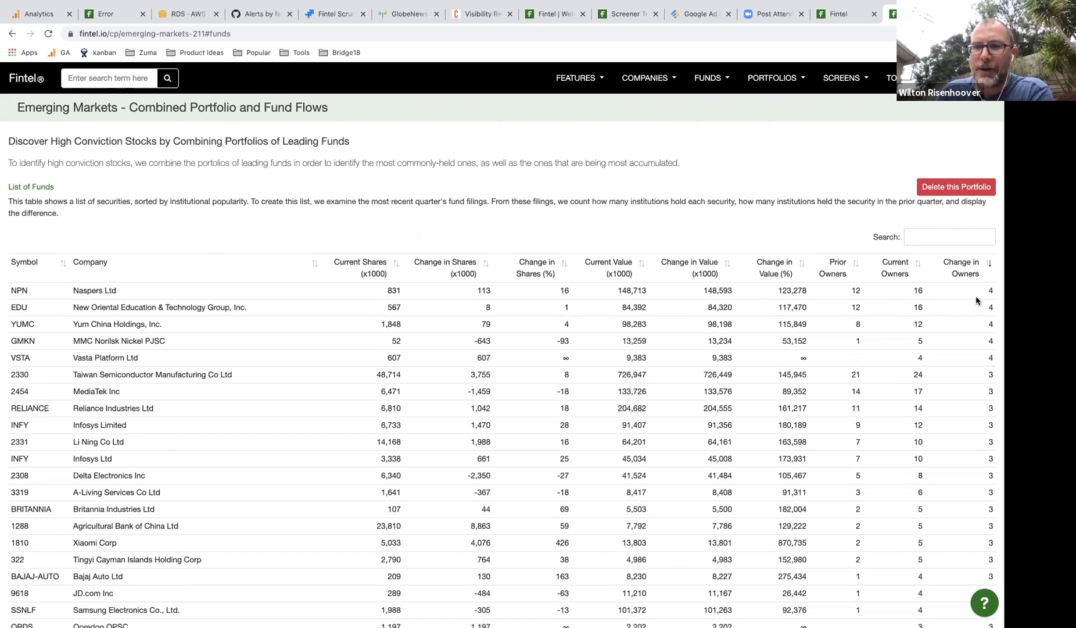
triple_click(993, 358)
left_click_drag(994, 340, 858, 296)
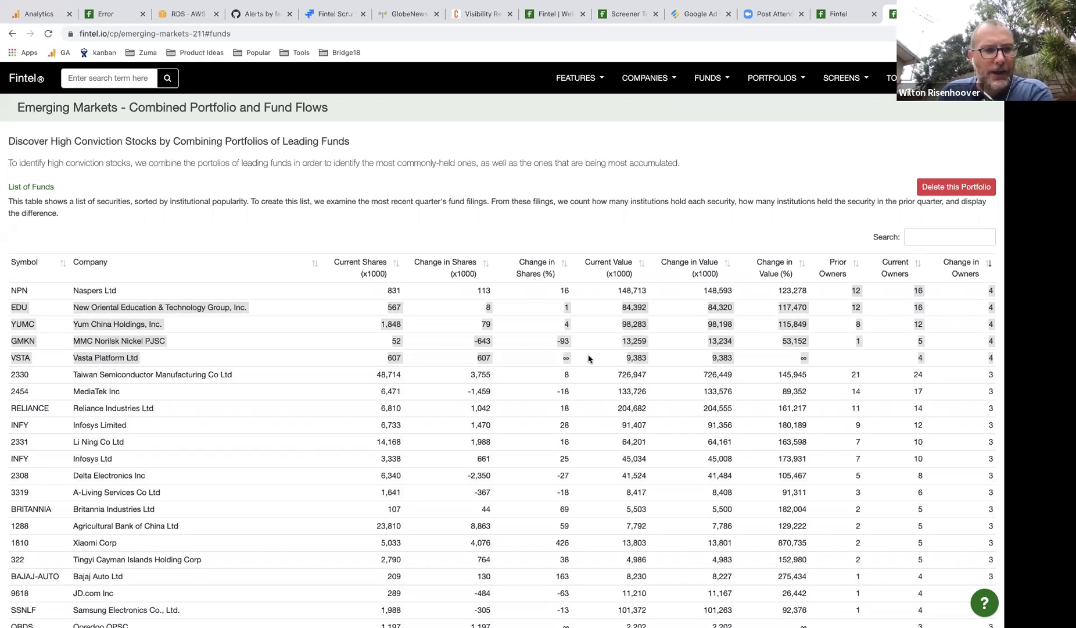
left_click(237, 327)
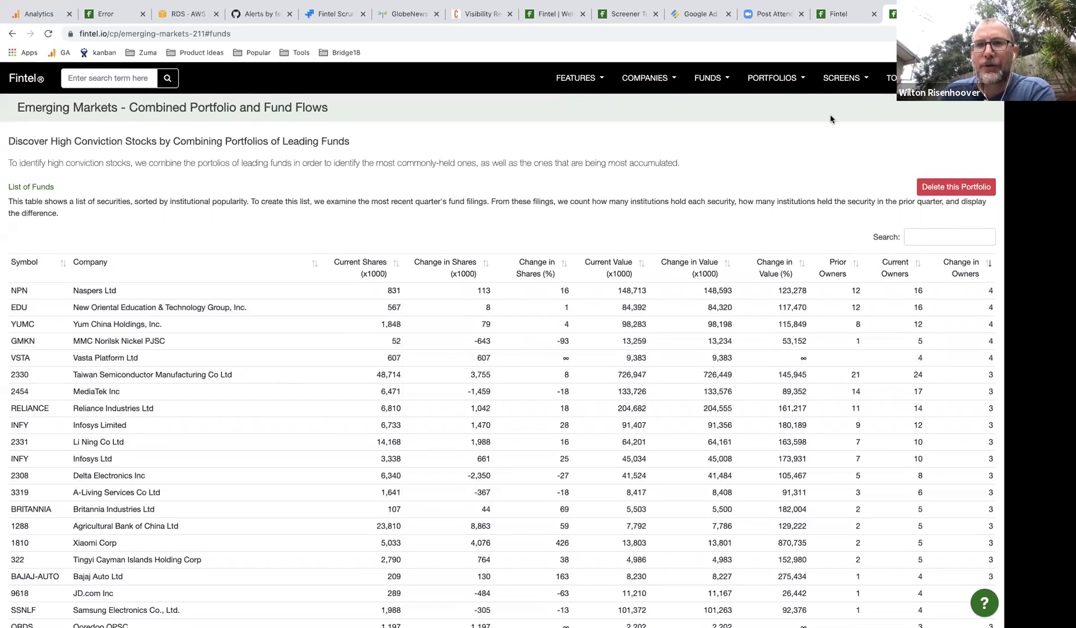
Open the US Small Cap Value combined portfolio and sort its holdings by Change in Owners in descending order.
left_click(797, 82)
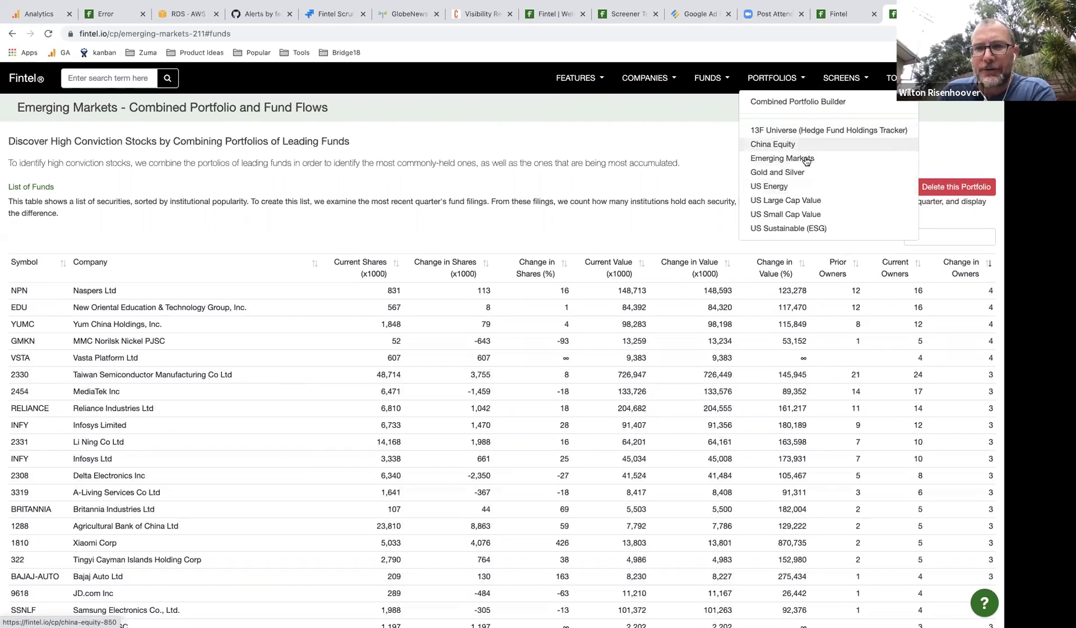
left_click(779, 215)
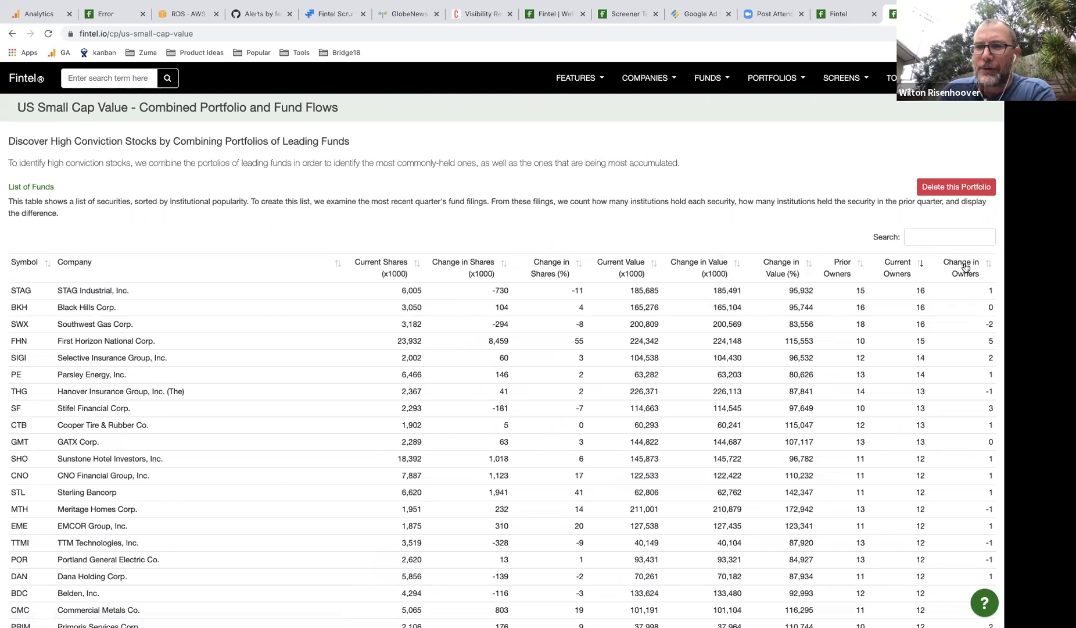
left_click(966, 267)
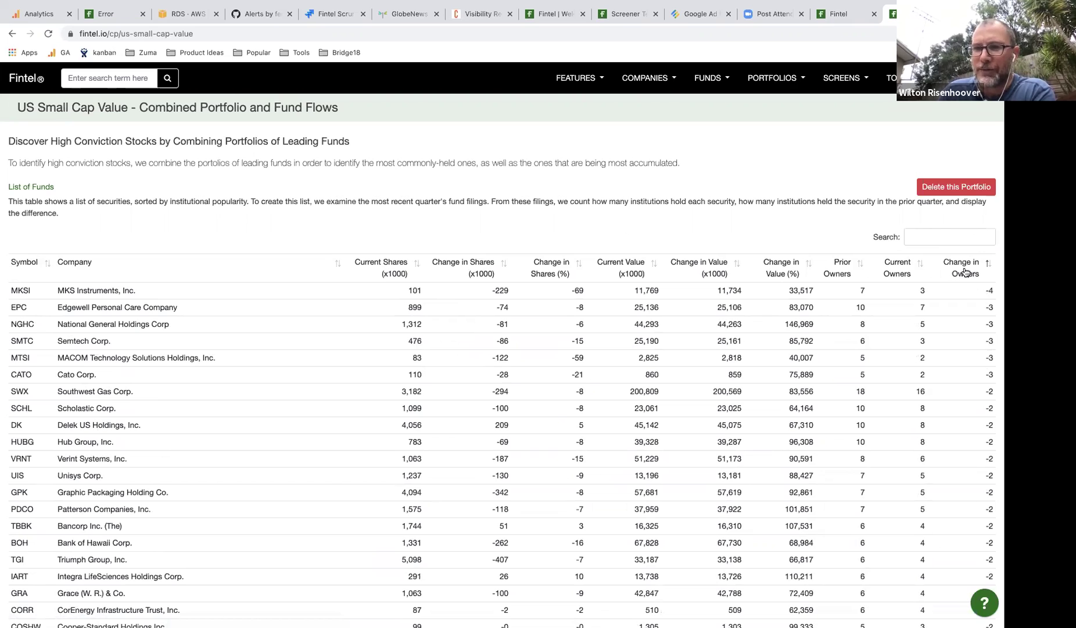
left_click(966, 271)
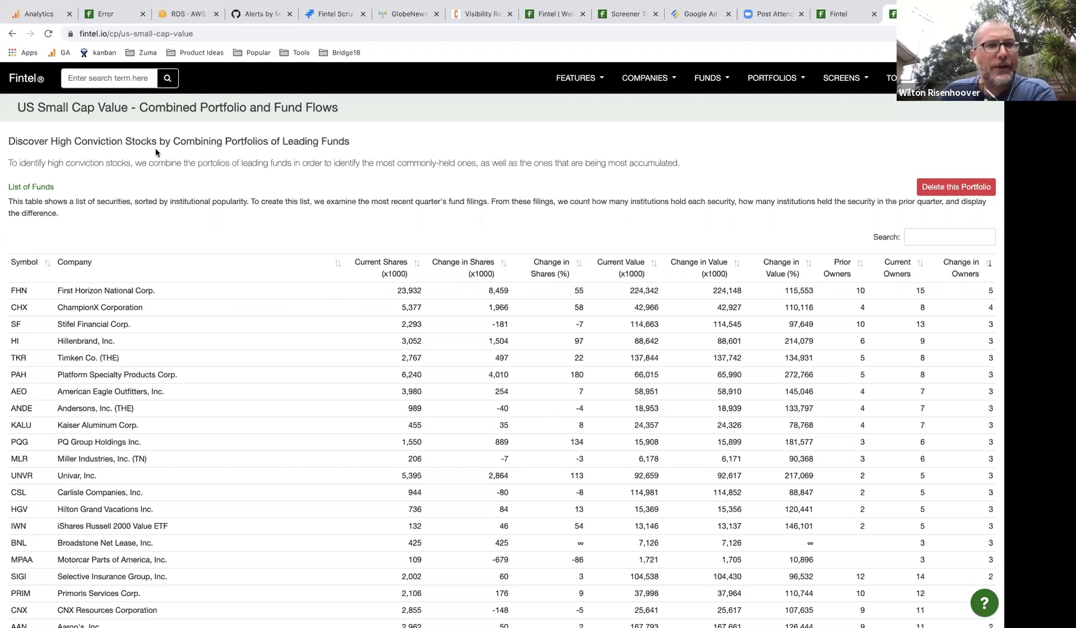
Revisit the Combined Portfolio Builder and open the 13F Universe (Hedge Fund Holdings Tracker).
left_click(796, 80)
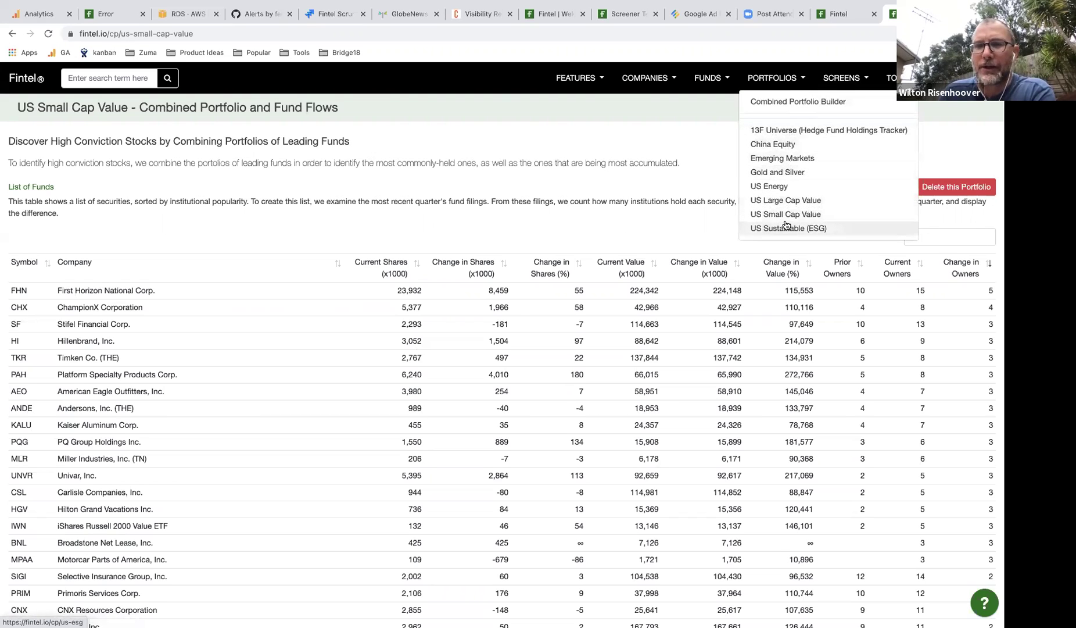
left_click(778, 103)
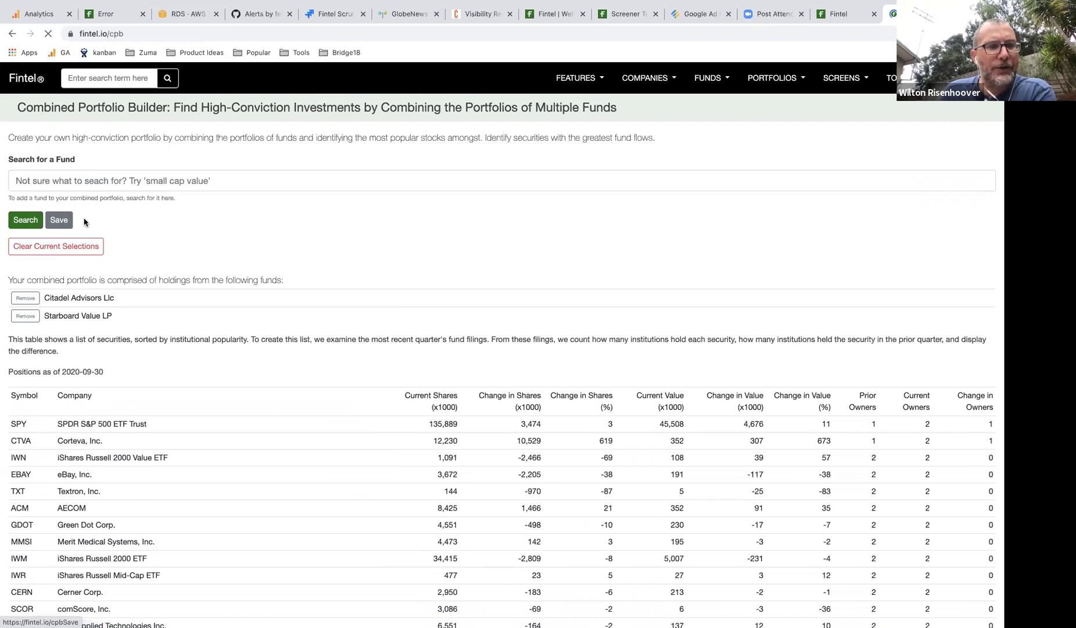
left_click(782, 81)
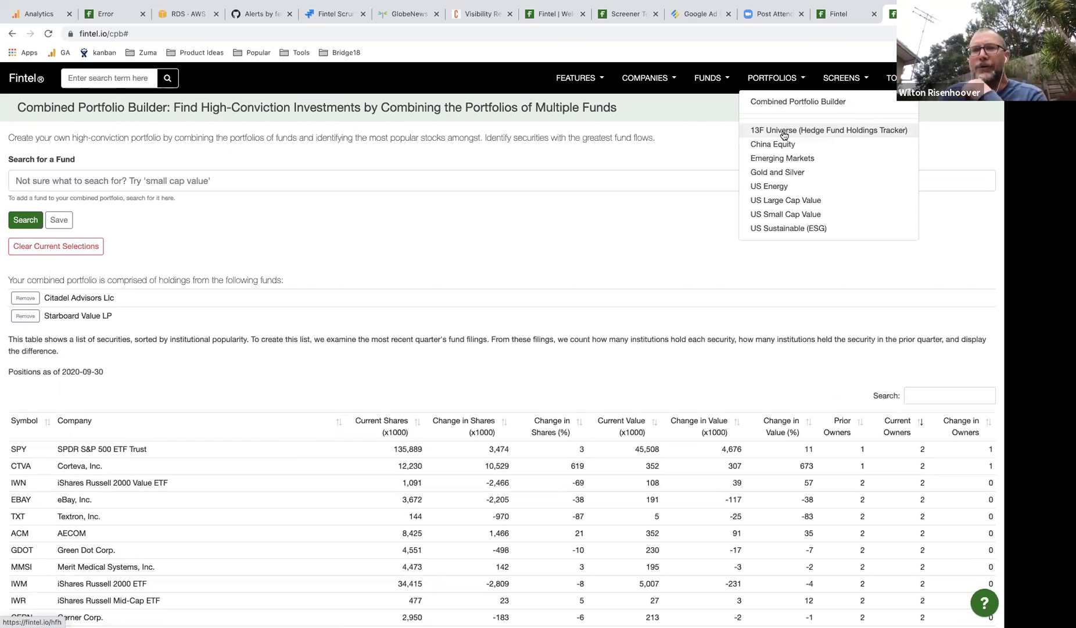
left_click(784, 133)
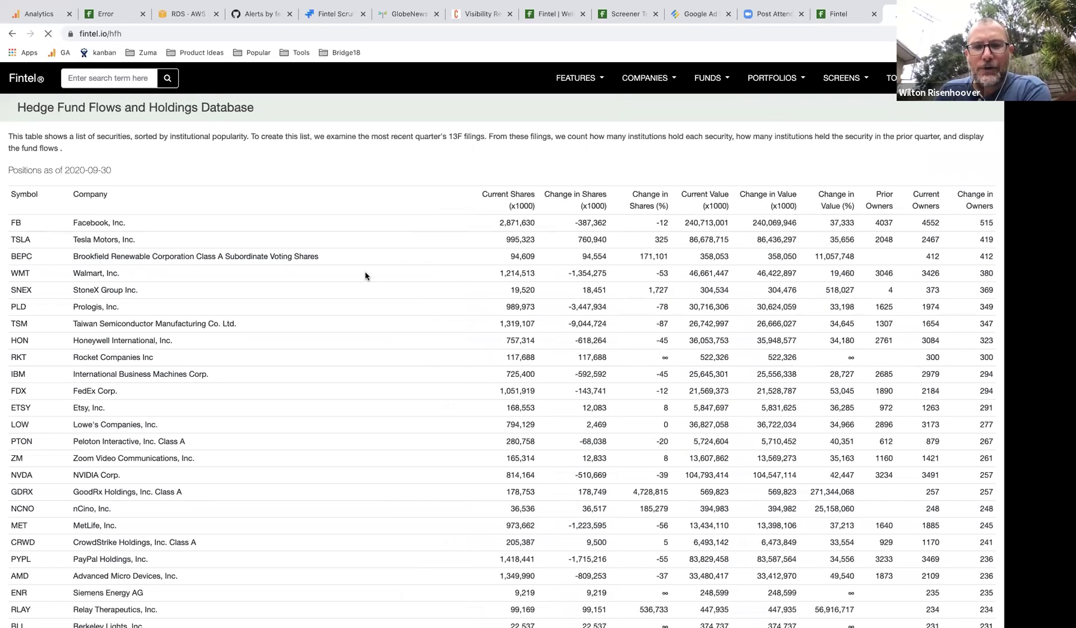
Examine the leading securities in the hedge fund holdings table, checking the change in owners for BEPC.
scroll(376, 257, "down", 5)
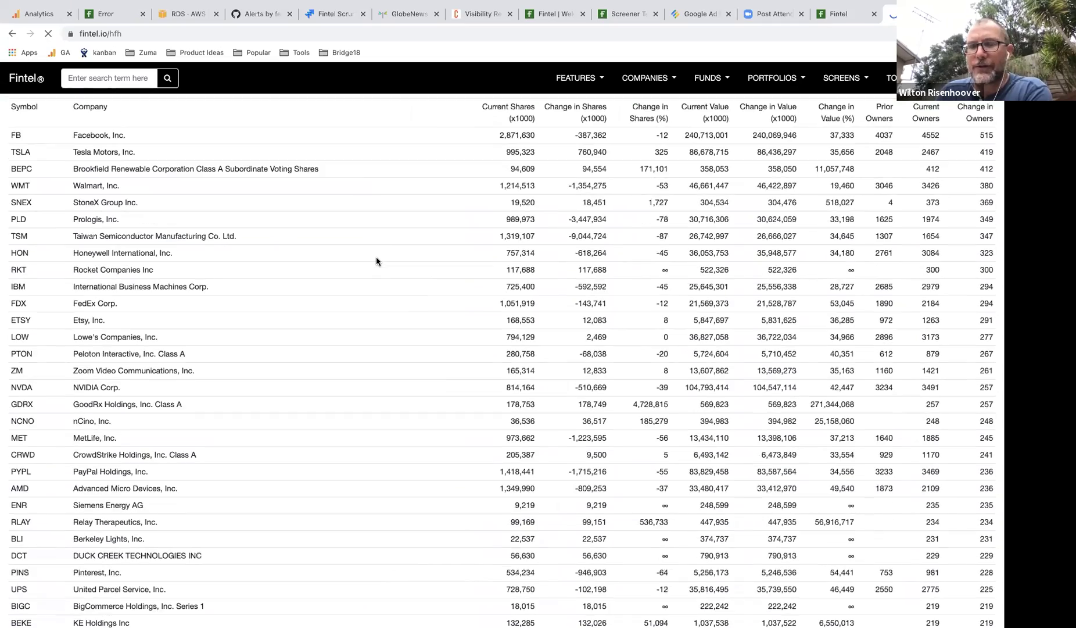
scroll(376, 258, "down", 4)
scroll(376, 258, "up", 8)
scroll(348, 244, "up", 1)
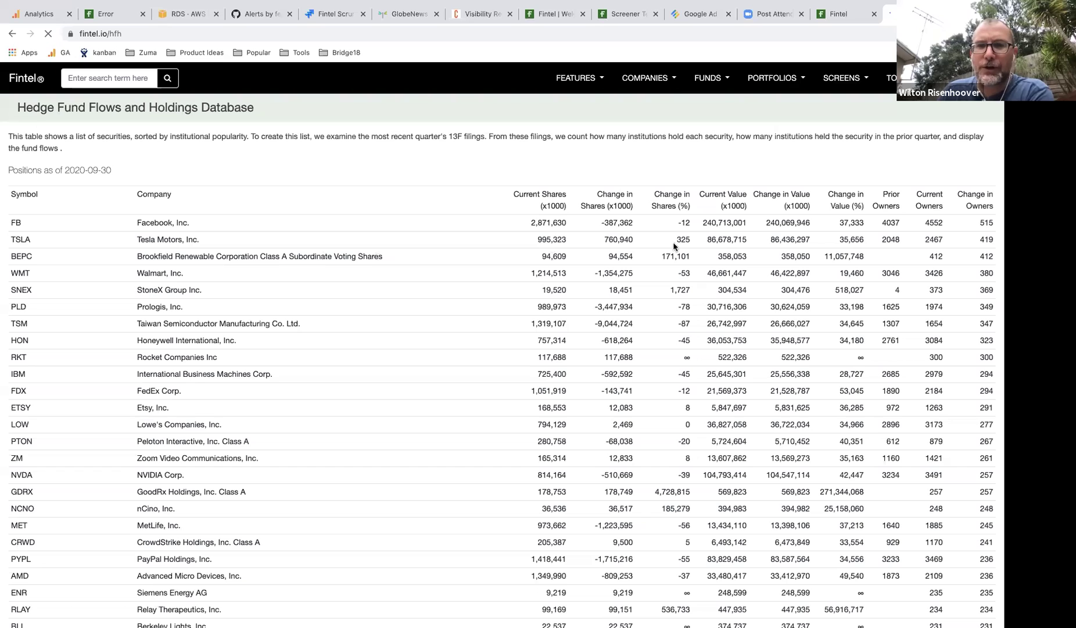
double_click(987, 255)
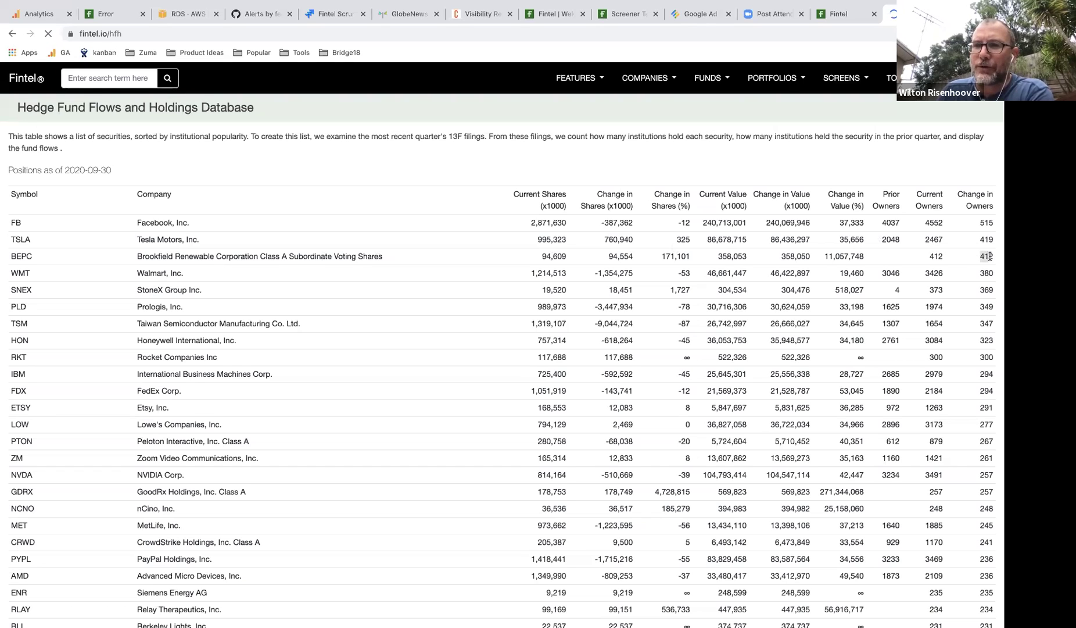
left_click(895, 258)
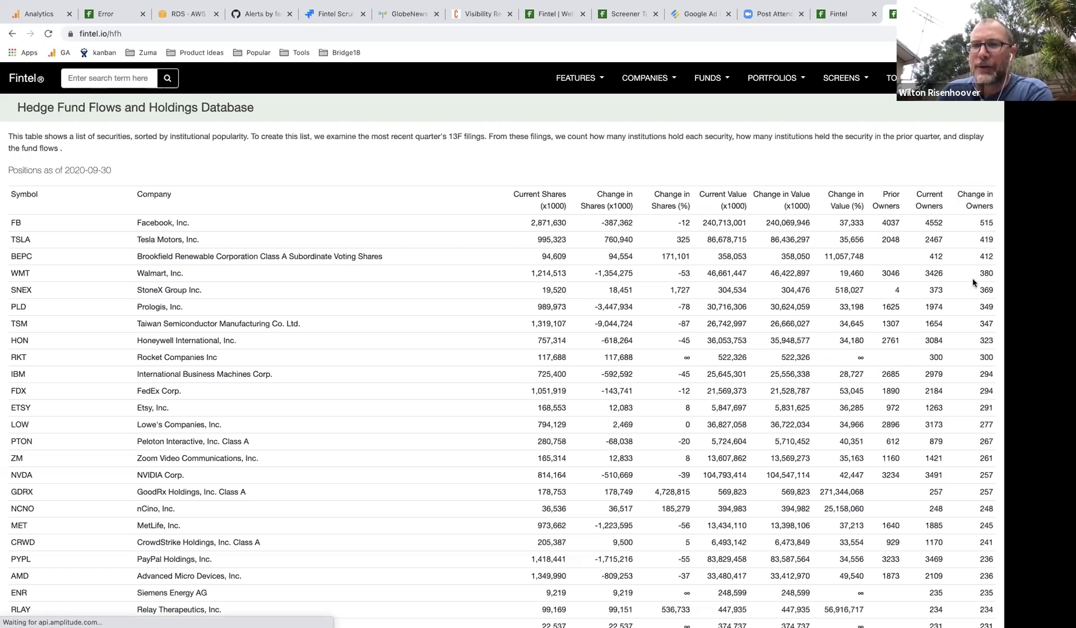
Go further through the hedge fund holdings list, comparing prior owners, current owners and change in owners.
scroll(976, 284, "down", 5)
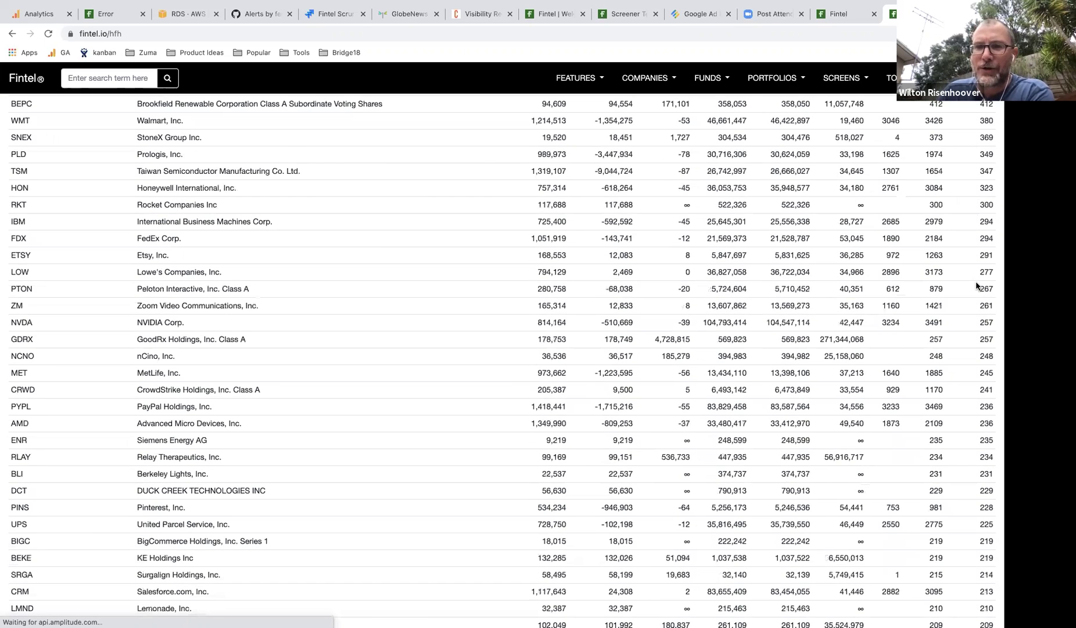
scroll(981, 278, "down", 1)
scroll(272, 303, "up", 1)
scroll(273, 304, "up", 5)
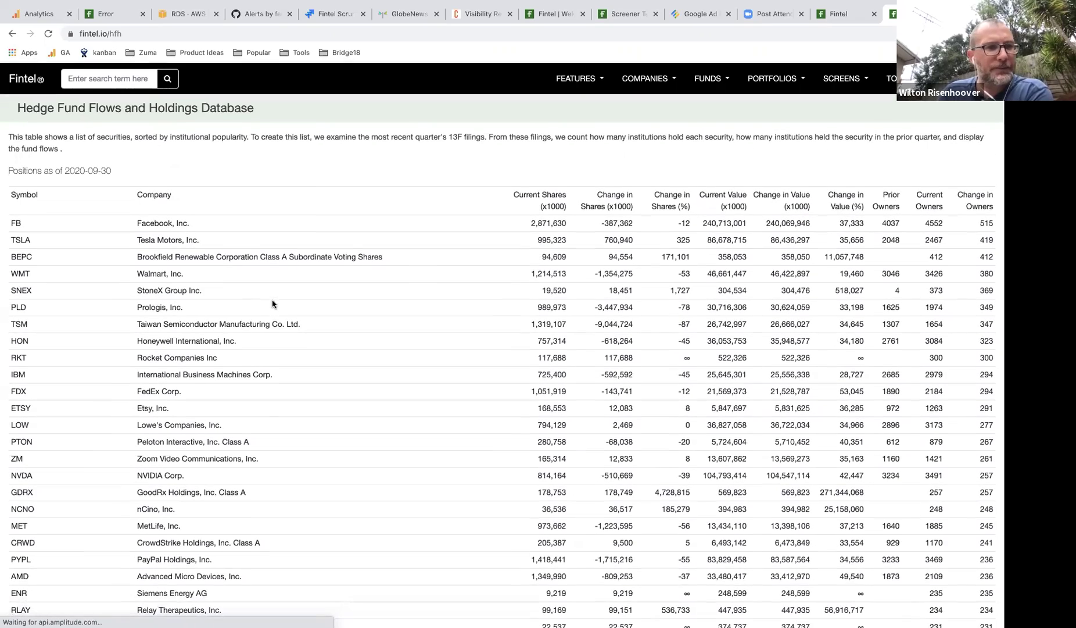
scroll(436, 302, "down", 20)
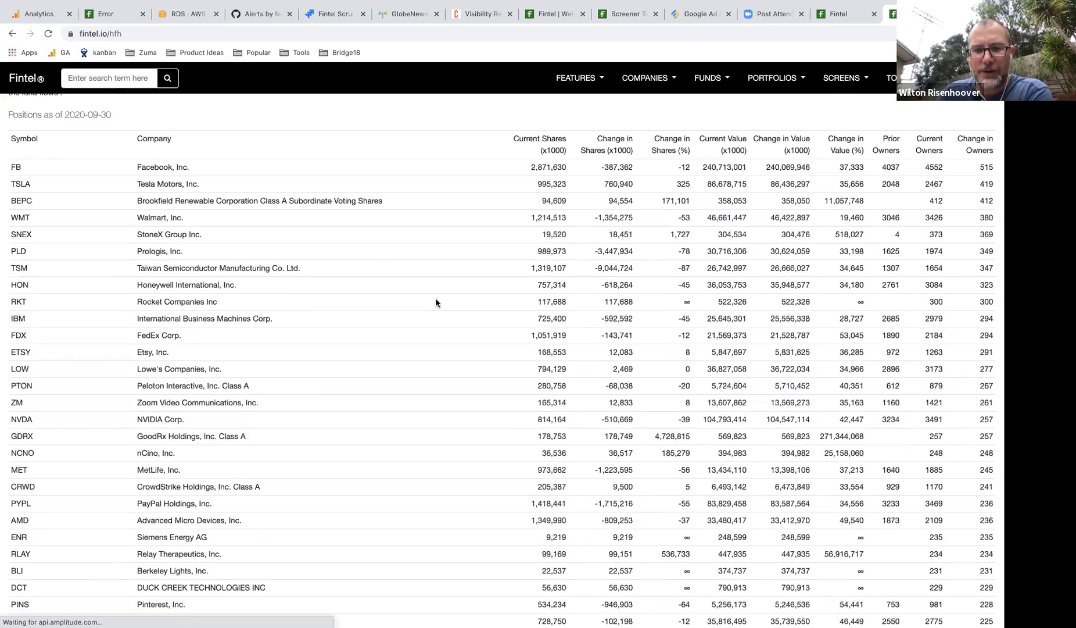
scroll(436, 302, "down", 8)
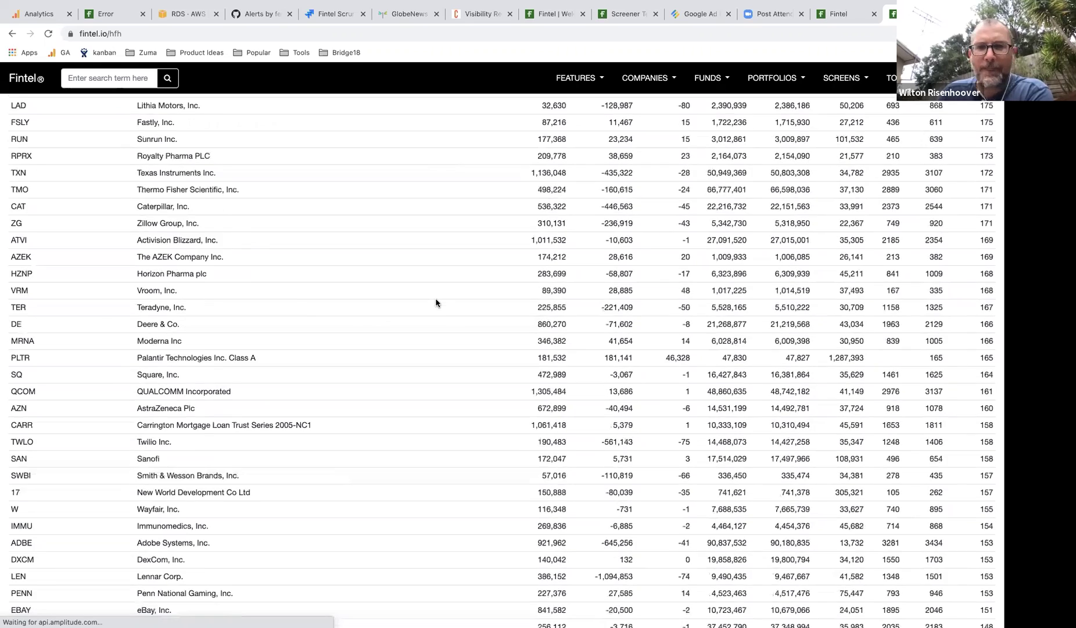
scroll(858, 32, "up", 15)
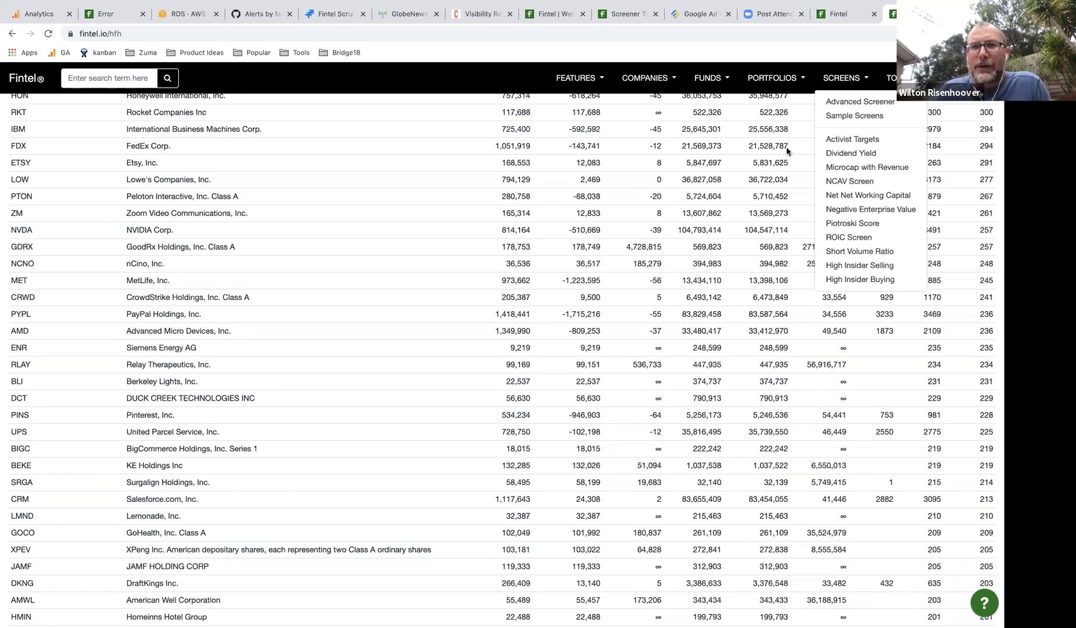
left_click(798, 164)
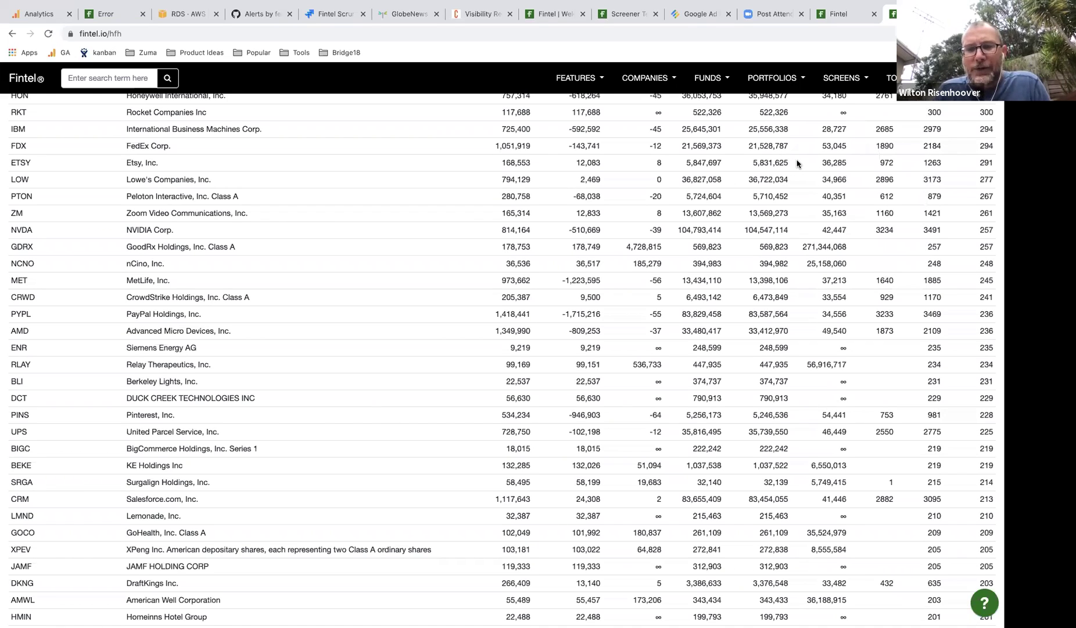